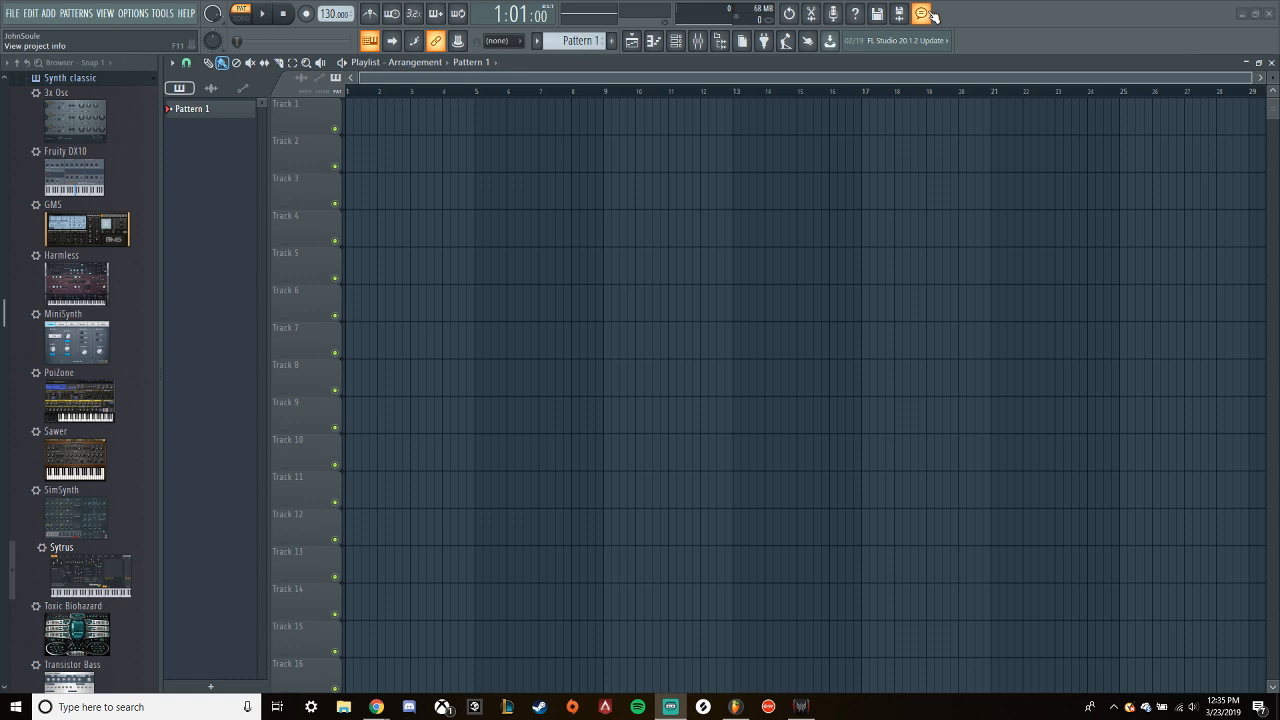
- Open the channel rack and delete all of the default drum channels from it
left_click(676, 41)
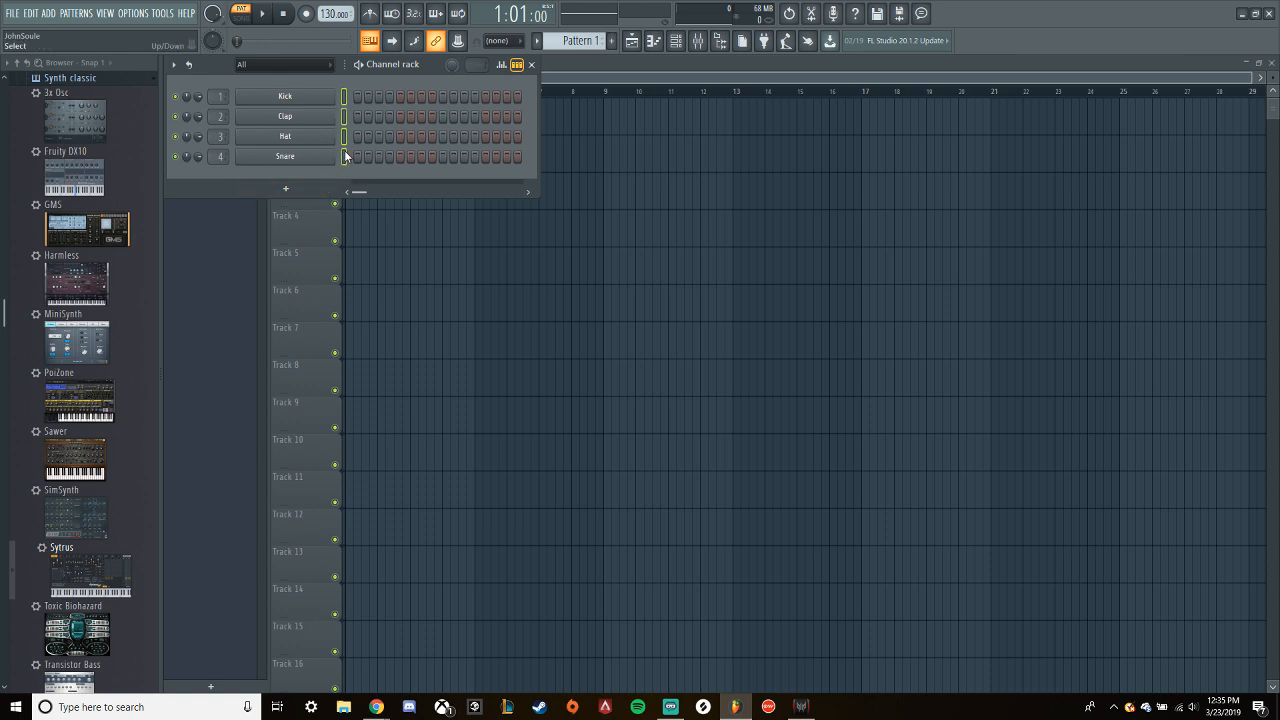
key("alt+Delete")
key("Return")
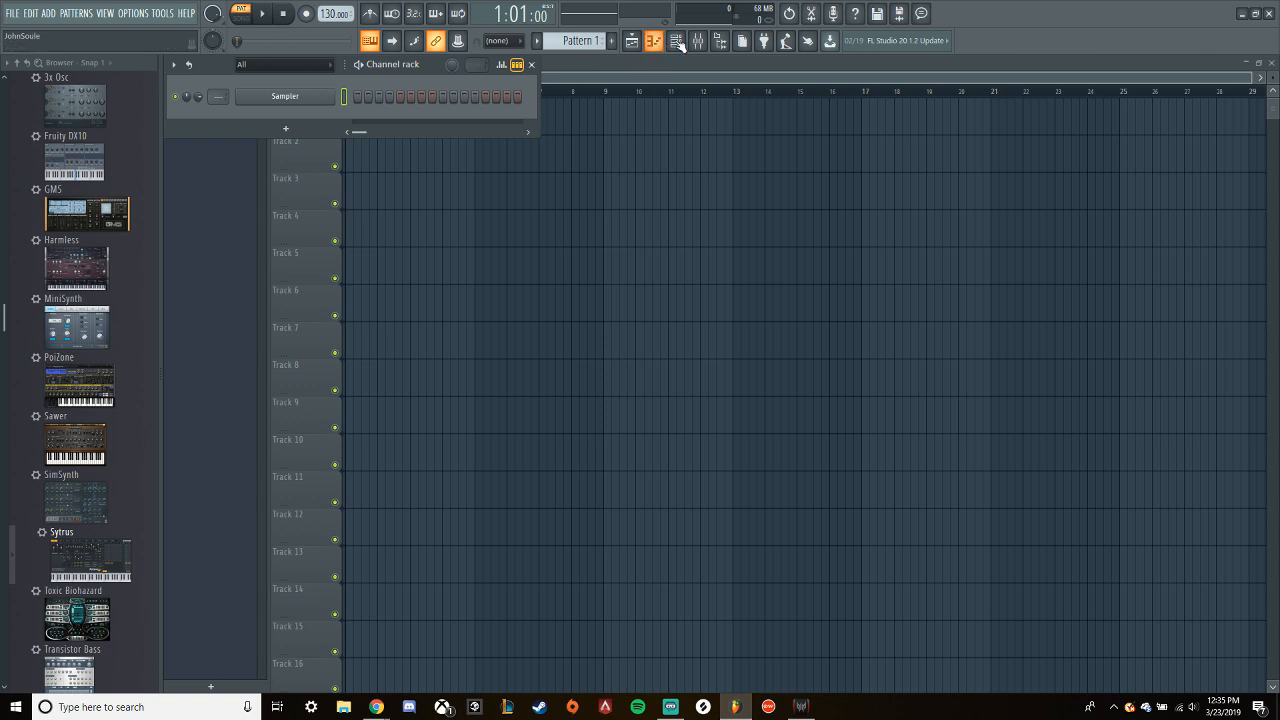
- Load Sytrus from the Synth classic generators onto the Sampler channel
scroll(92, 456, "down", 5)
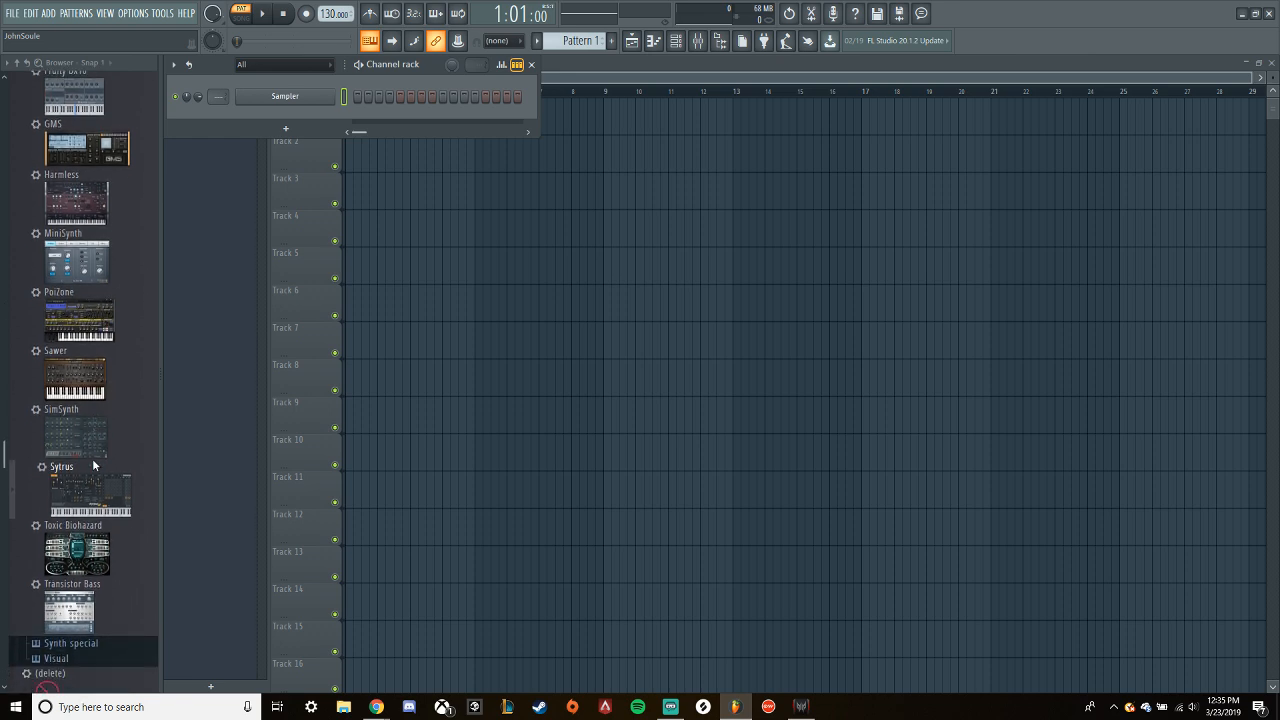
scroll(91, 466, "up", 3)
scroll(90, 466, "up", 7)
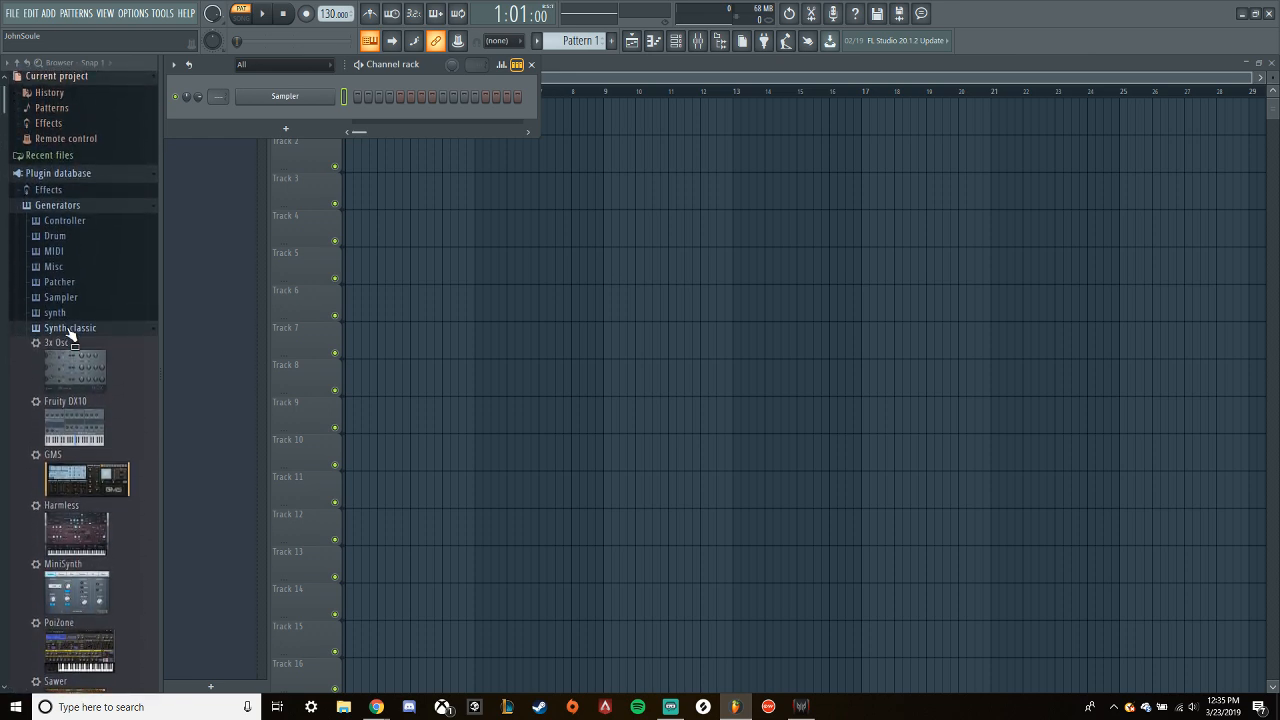
scroll(106, 489, "down", 5)
scroll(106, 489, "down", 5)
left_click_drag(94, 446, 300, 130)
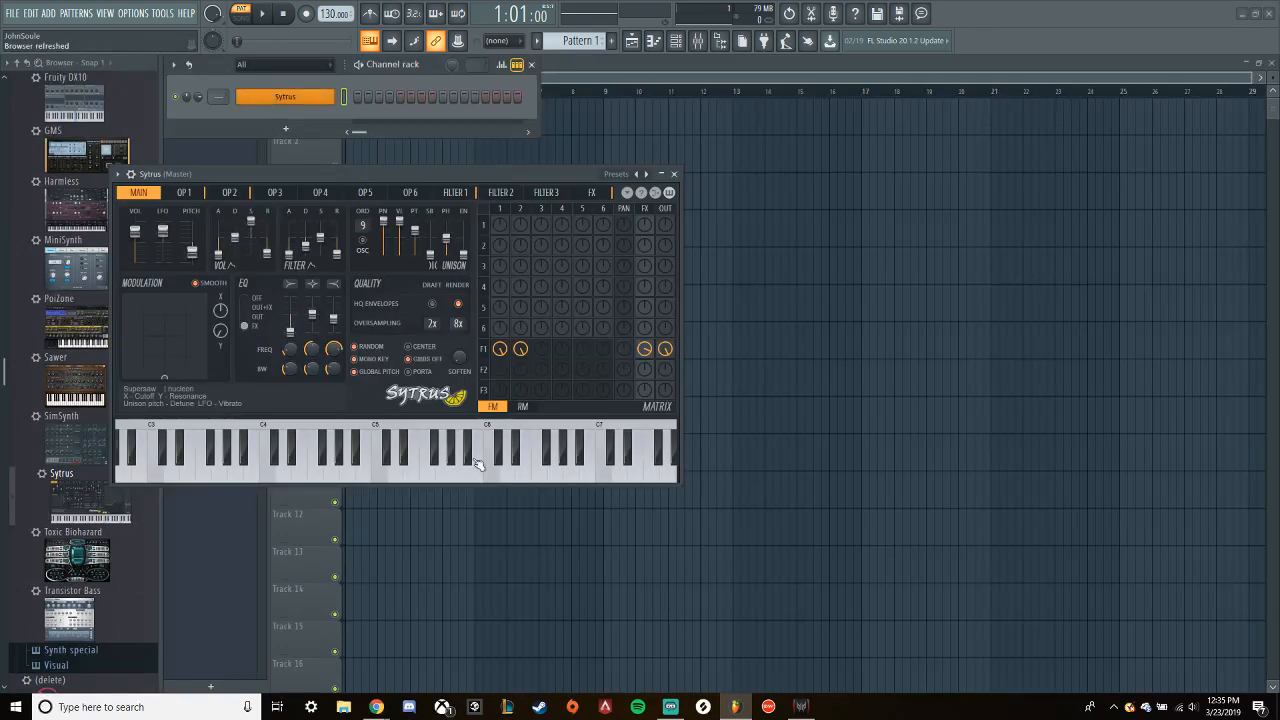
- Load the Default preset in Sytrus and move its window clear of the channel rack
left_click(117, 174)
mouse_move(143, 213)
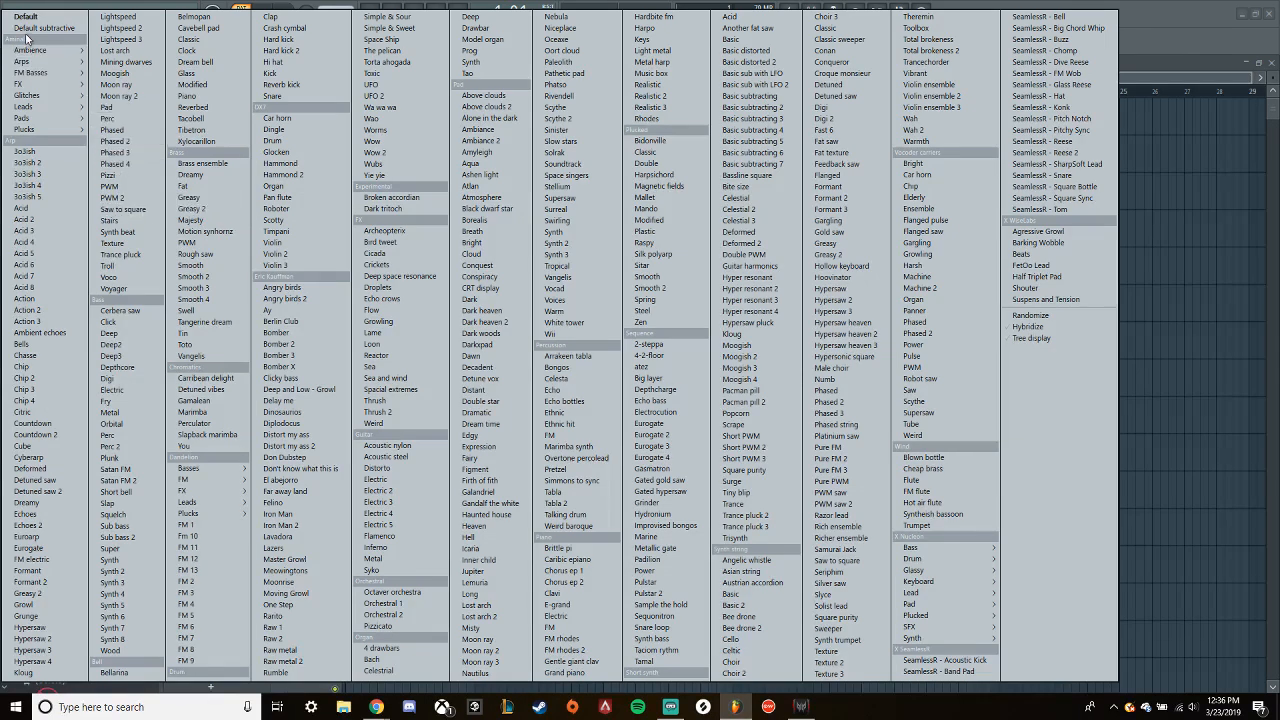
left_click(24, 18)
left_click_drag(475, 170, 780, 223)
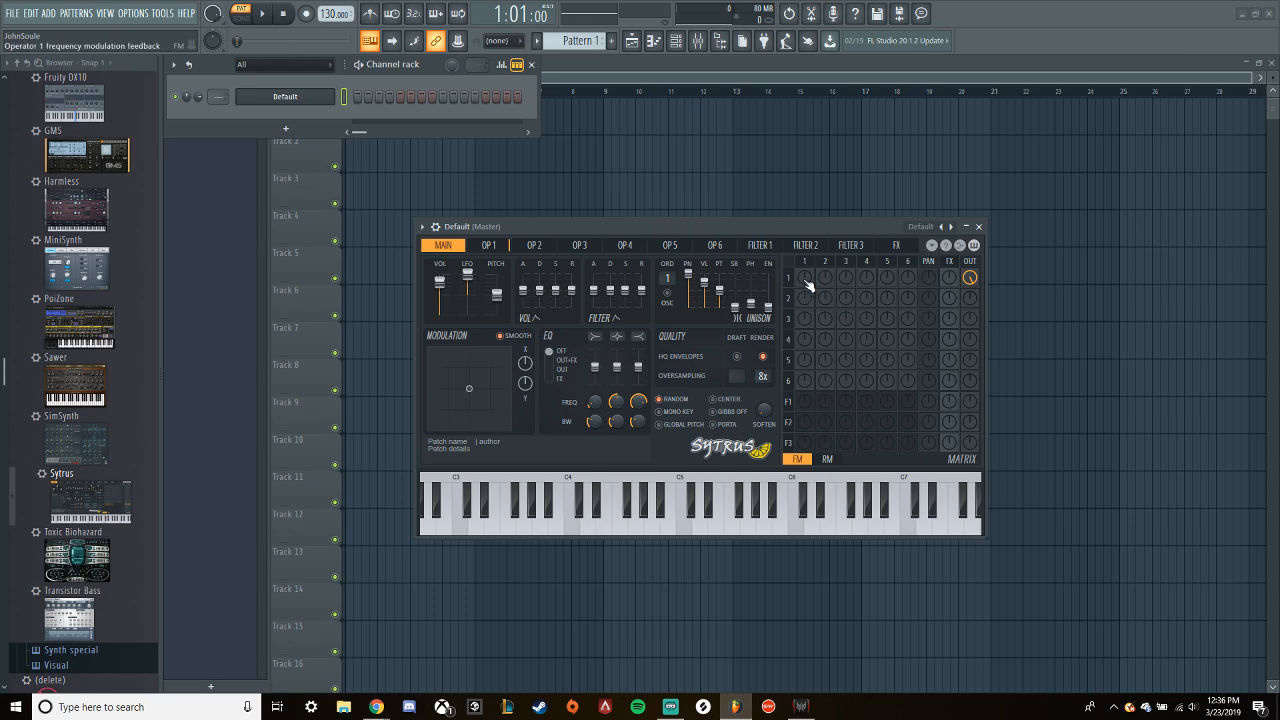
left_click_drag(746, 220, 810, 185)
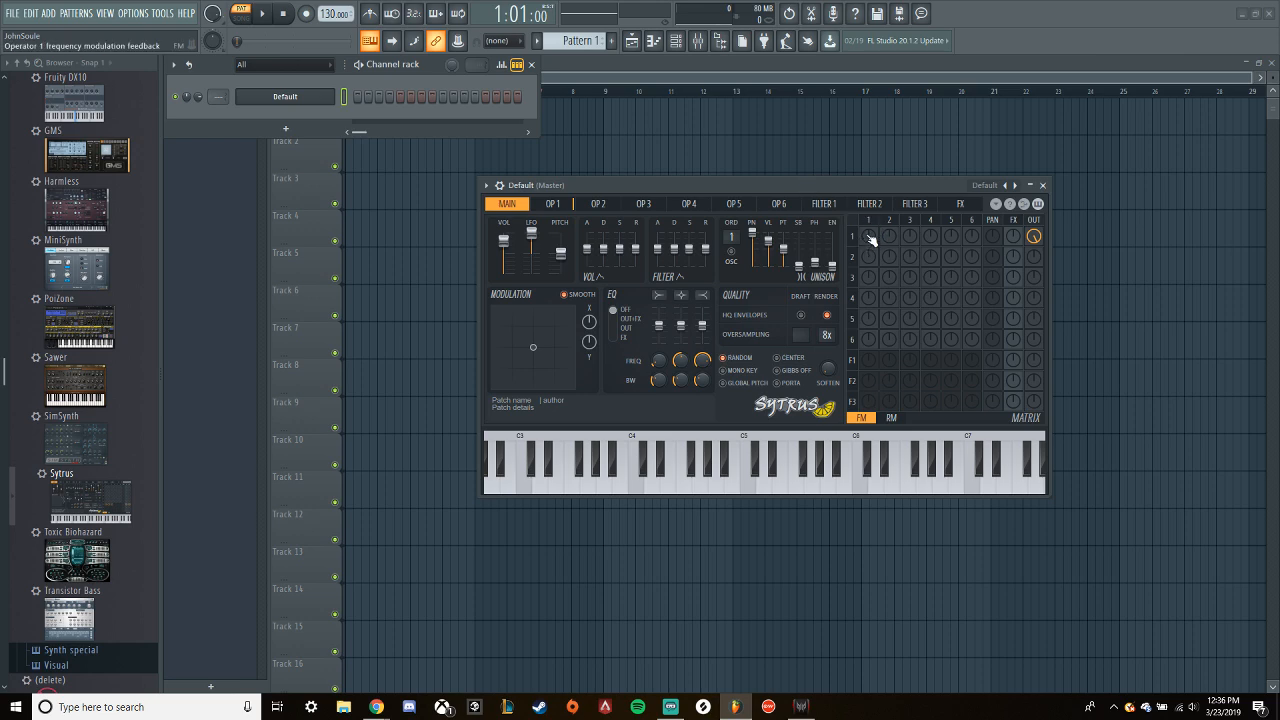
- Look through the pages of Sytrus operators 1 to 6 and return to operator 1
left_click(557, 205)
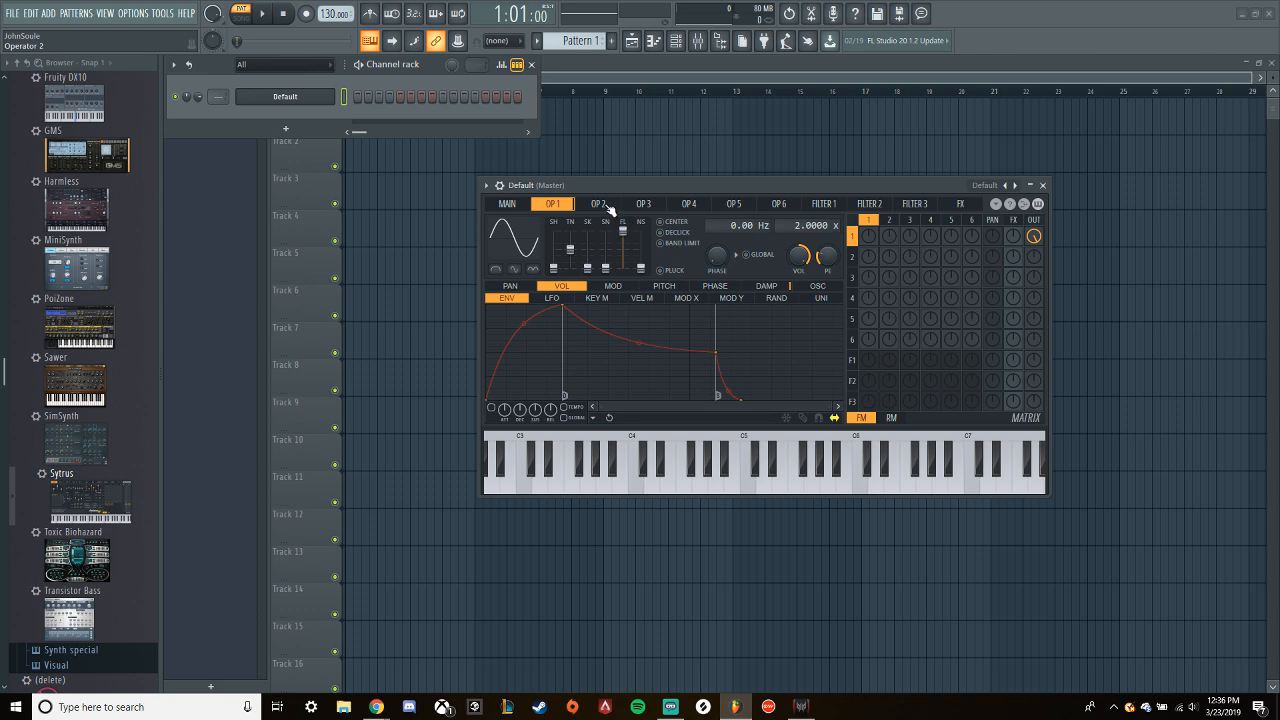
left_click(604, 205)
left_click(645, 205)
left_click(690, 205)
left_click(734, 205)
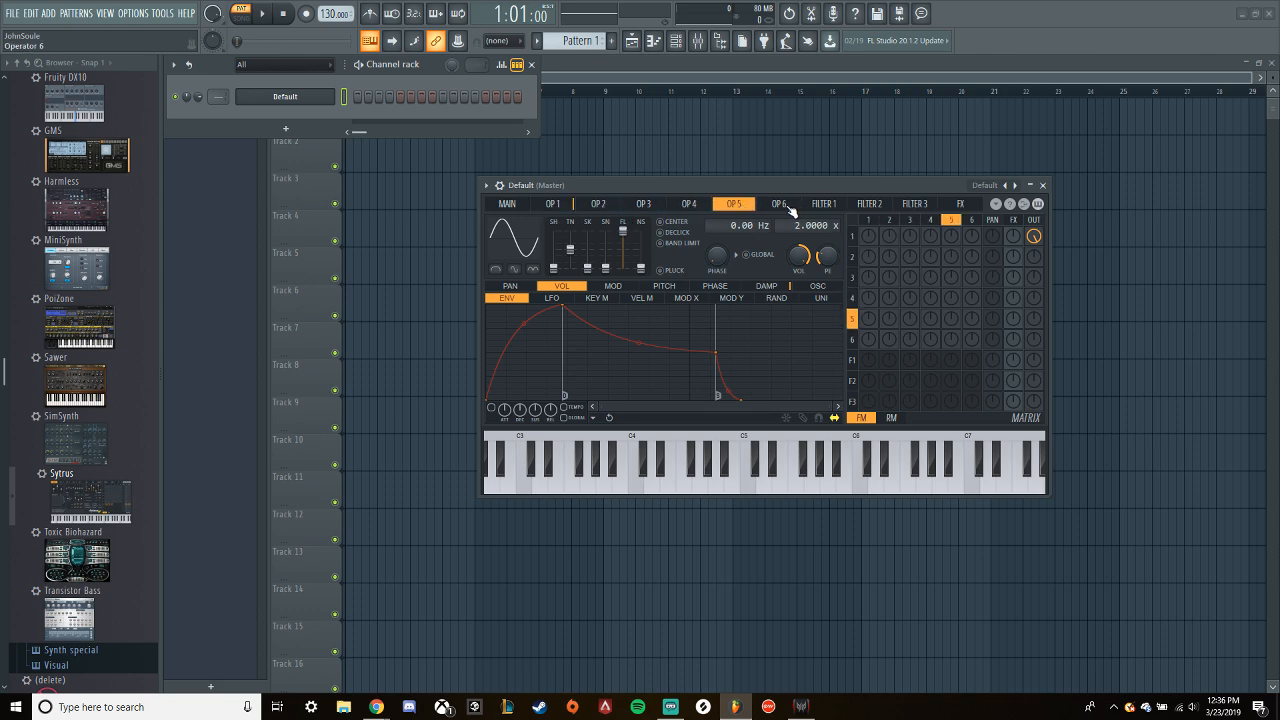
left_click(789, 205)
left_click(557, 205)
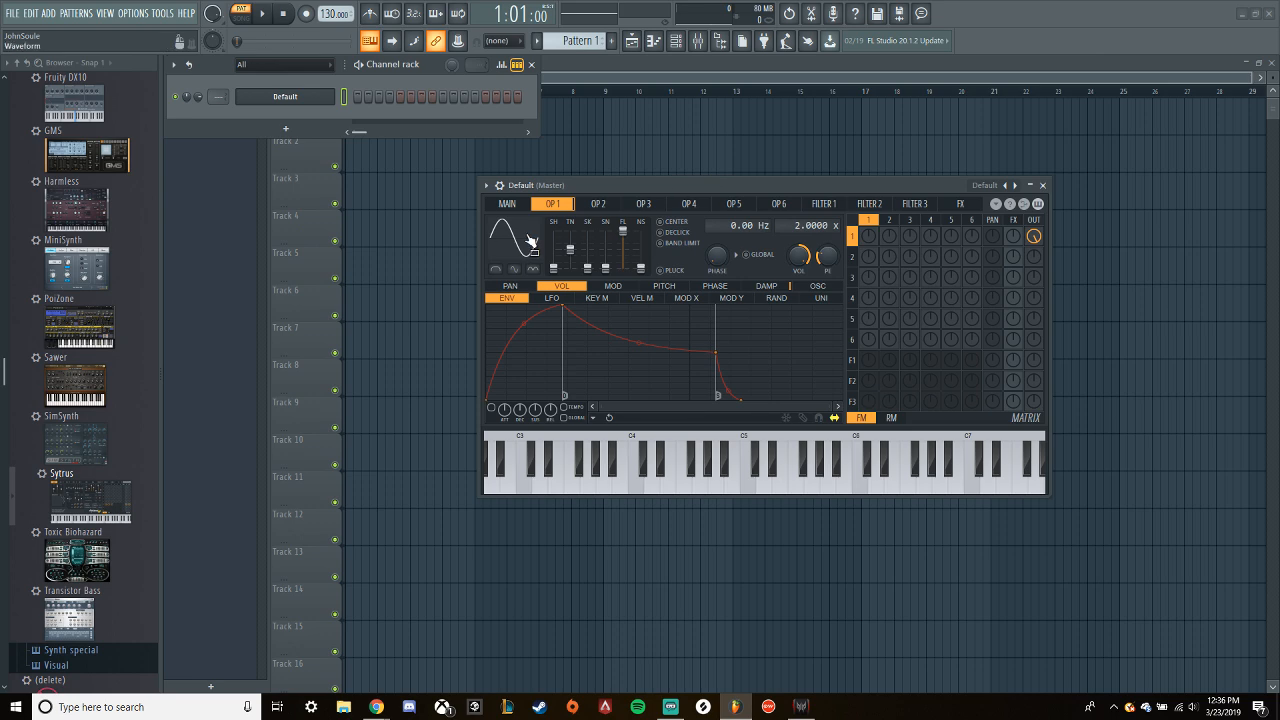
left_click(616, 206)
left_click(658, 206)
left_click(685, 205)
left_click(553, 205)
- Play test notes at C4 and raise operator 1's shape setting to a sawtooth wave
mouse_move(553, 267)
left_mouse_down()
mouse_move(553, 239)
mouse_move(553, 267)
left_mouse_up()
left_click_drag(659, 179, 660, 178)
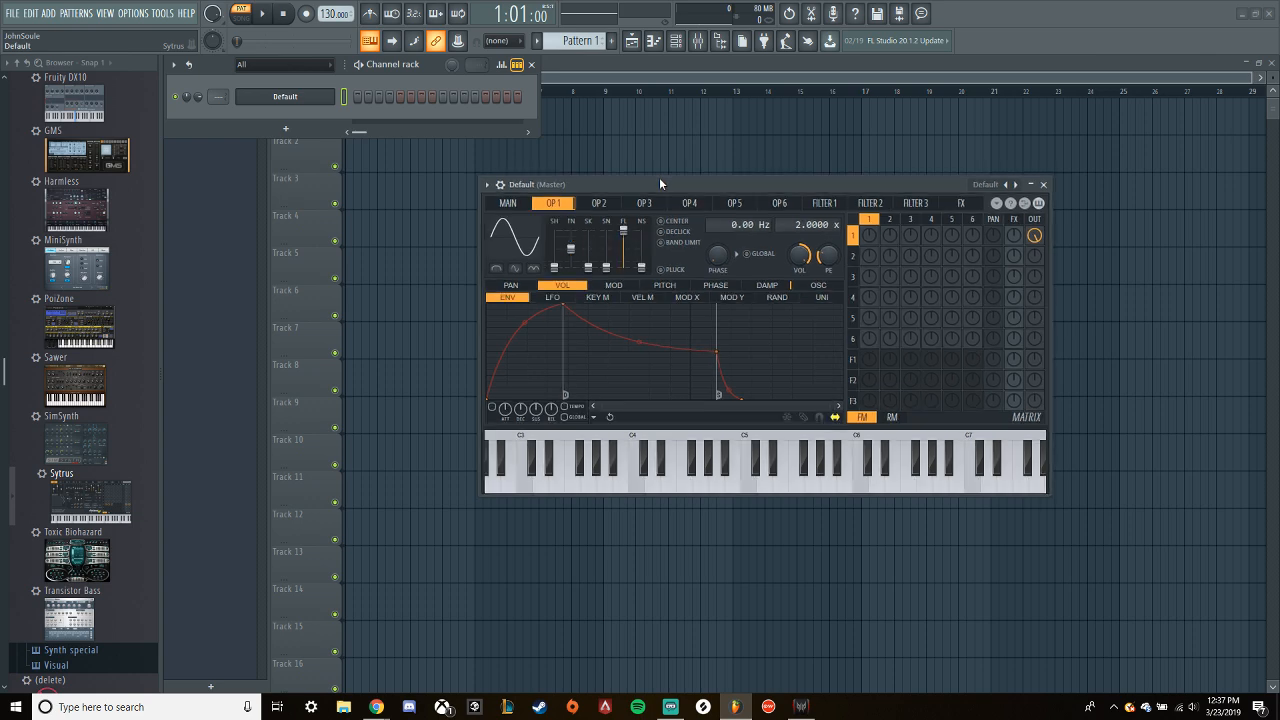
key("z")
key("z")
key("z")
left_click_drag(555, 265, 555, 238)
left_click_drag(555, 238, 555, 247)
key("z")
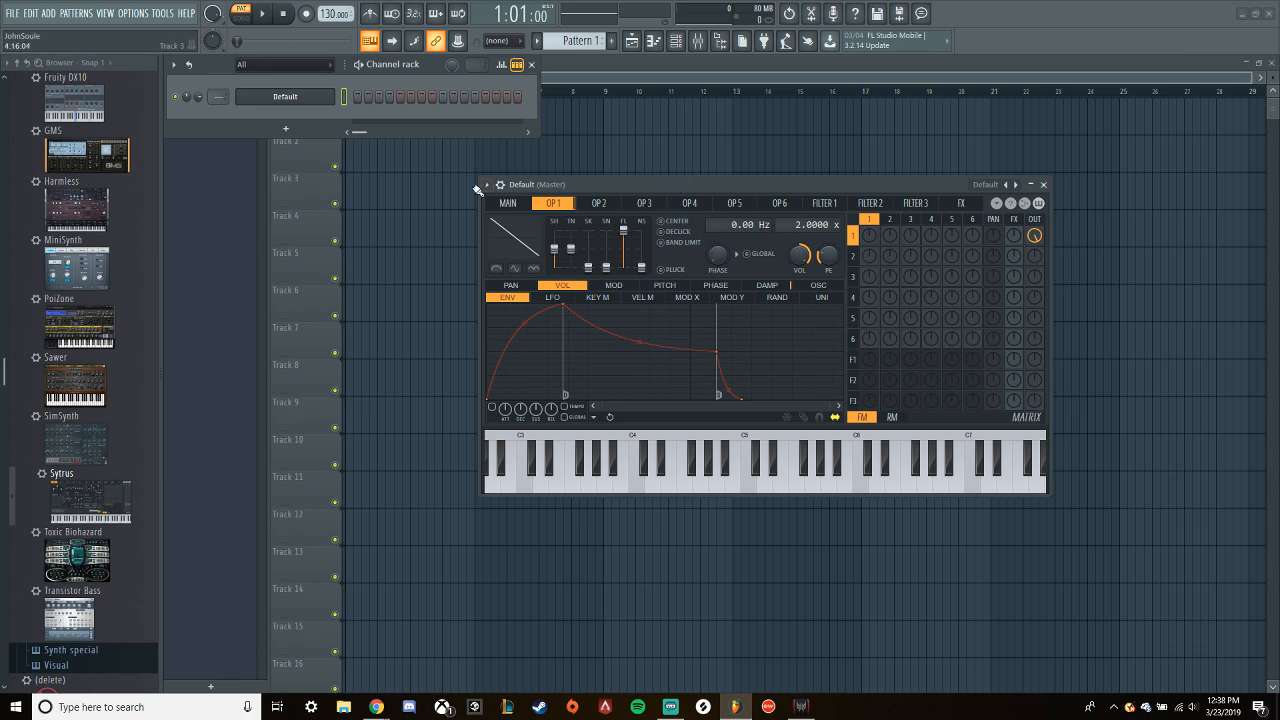
- Try a unison order of 7 with raised phase and pitch, audition C4 after each change, and lower the order again
left_click(507, 203)
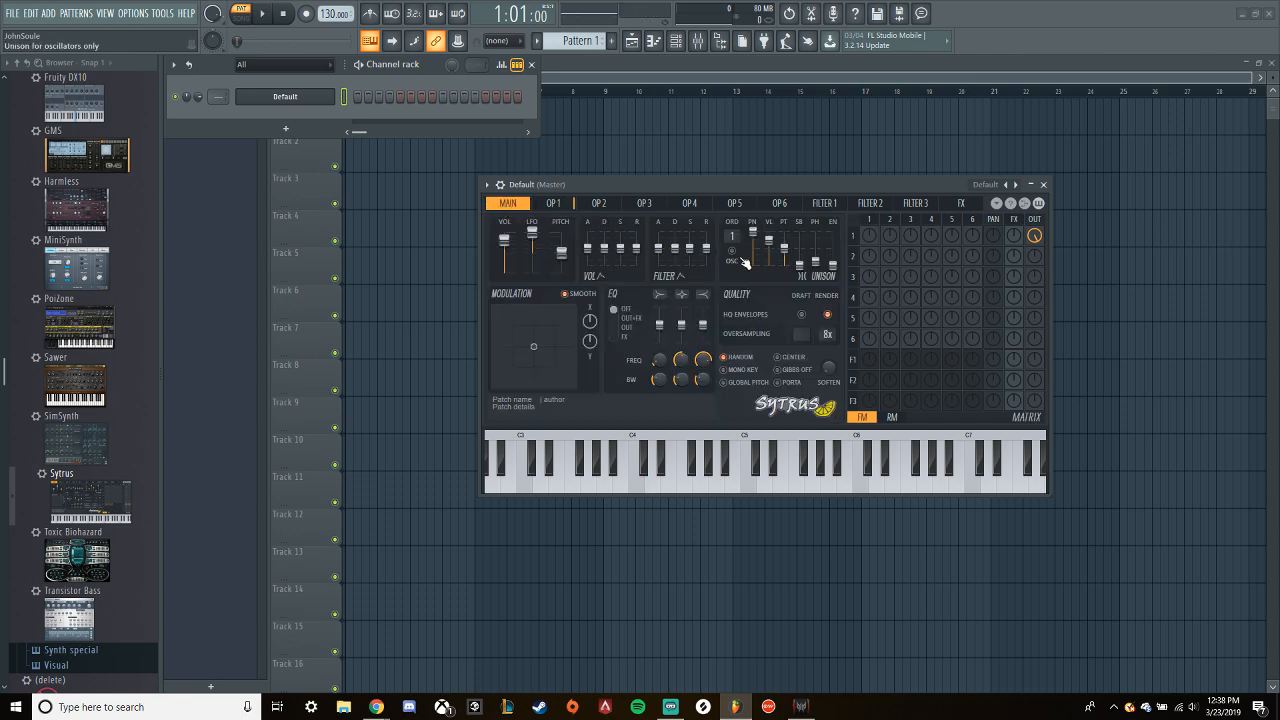
left_click_drag(732, 236, 732, 240)
key("z")
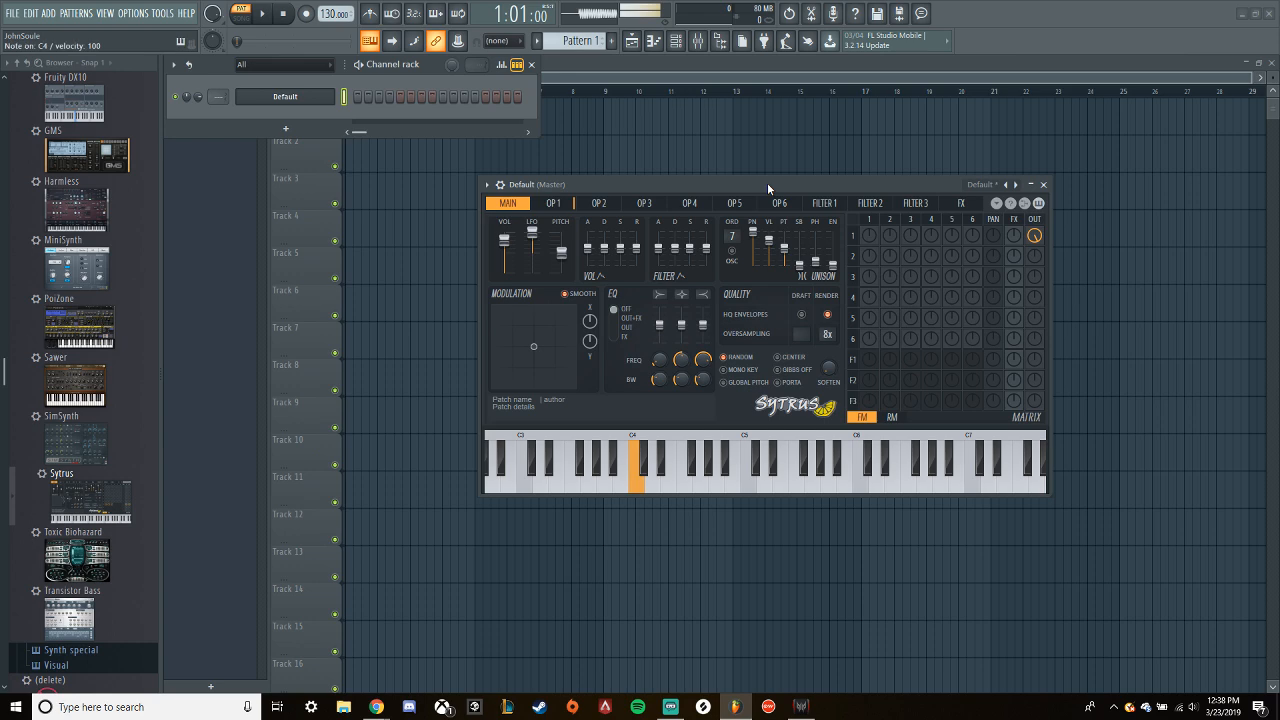
left_click_drag(833, 266, 816, 231)
key("z")
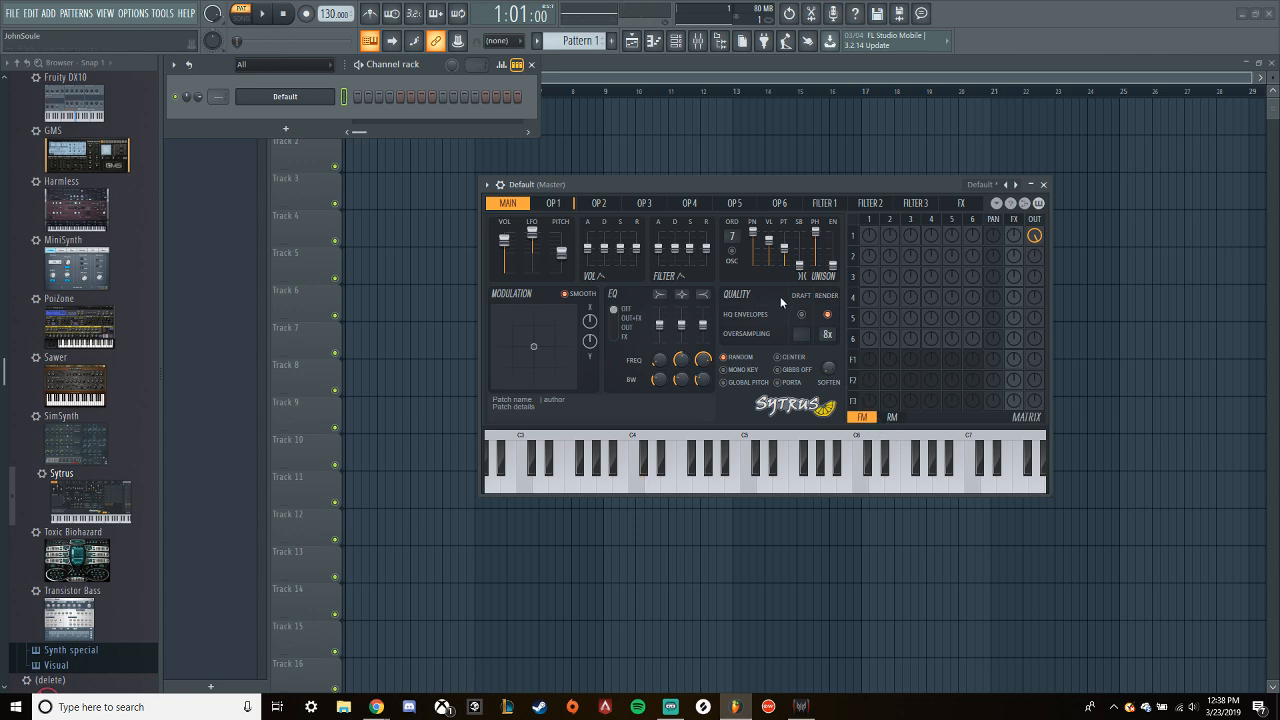
left_click_drag(784, 248, 784, 239)
key("z")
left_click_drag(732, 237, 732, 265)
- Raise operator 1's shape to a square wave, audition it, and show its oscillator harmonics editor
left_click(566, 205)
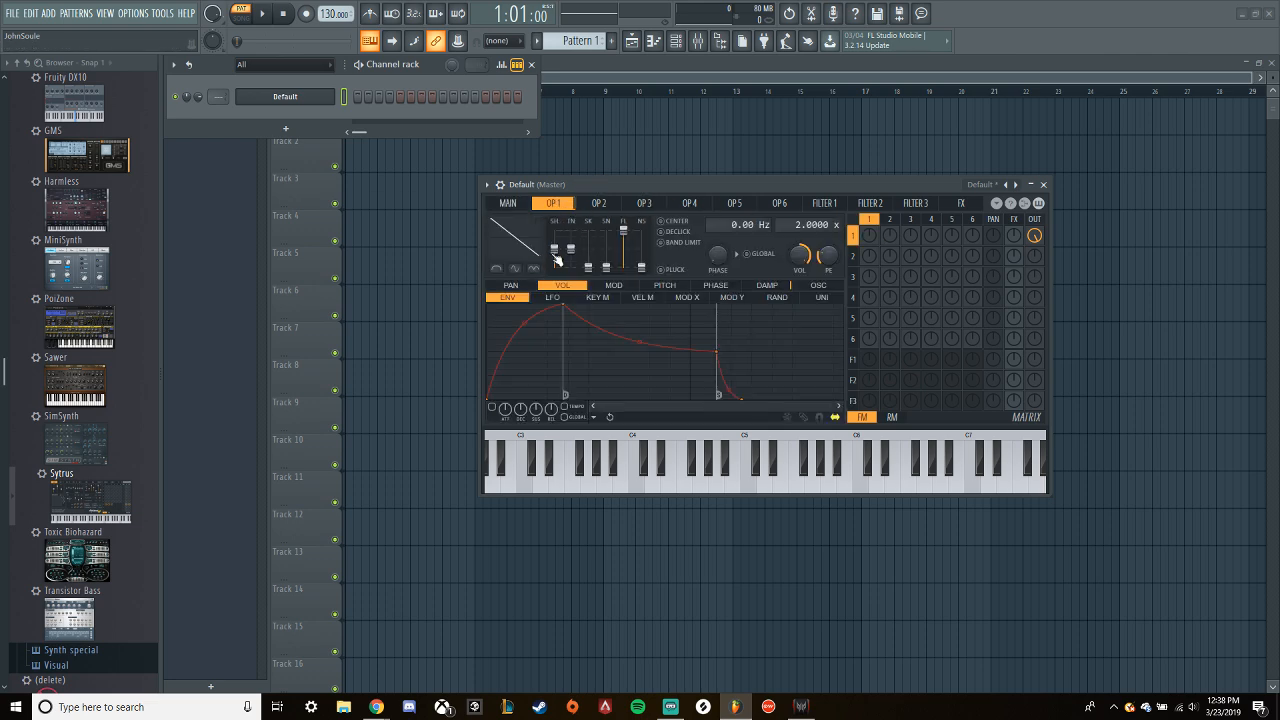
left_click_drag(555, 248, 555, 239)
key("z")
left_click(821, 287)
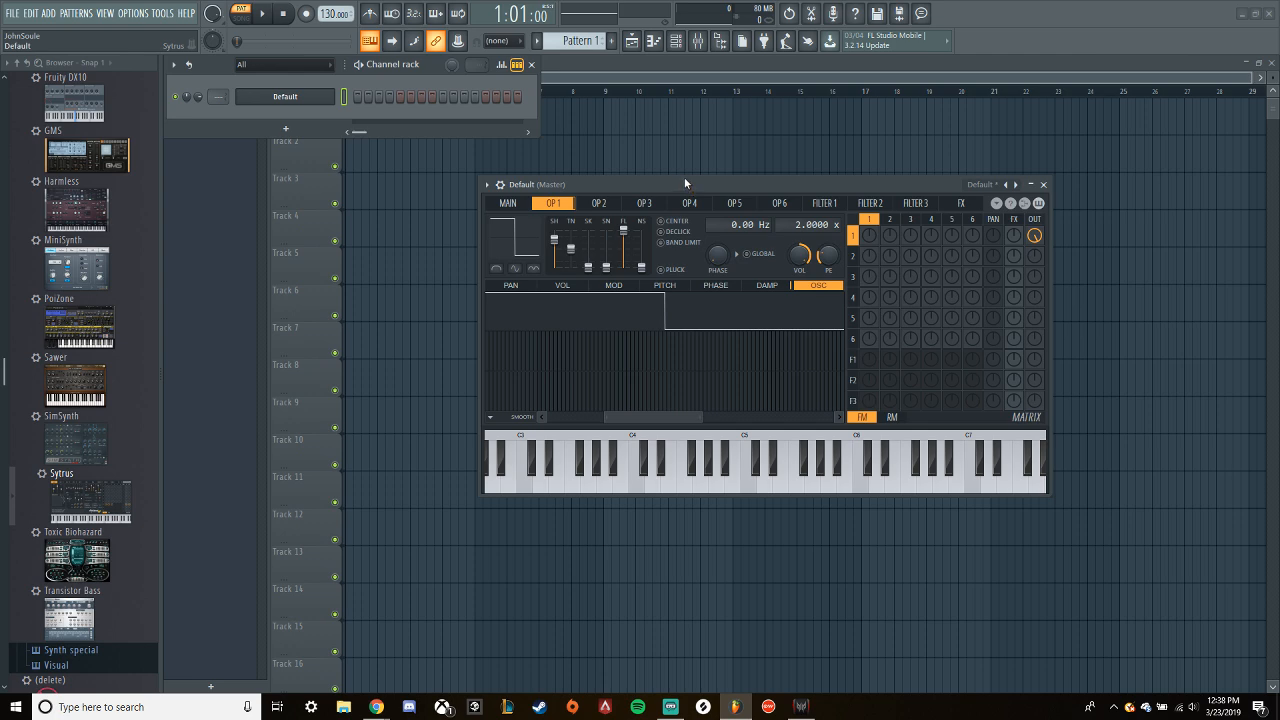
key("z")
- Lower operator 1's shape to a triangle wave and convert the shape to sine harmonics
left_click_drag(555, 241, 555, 258)
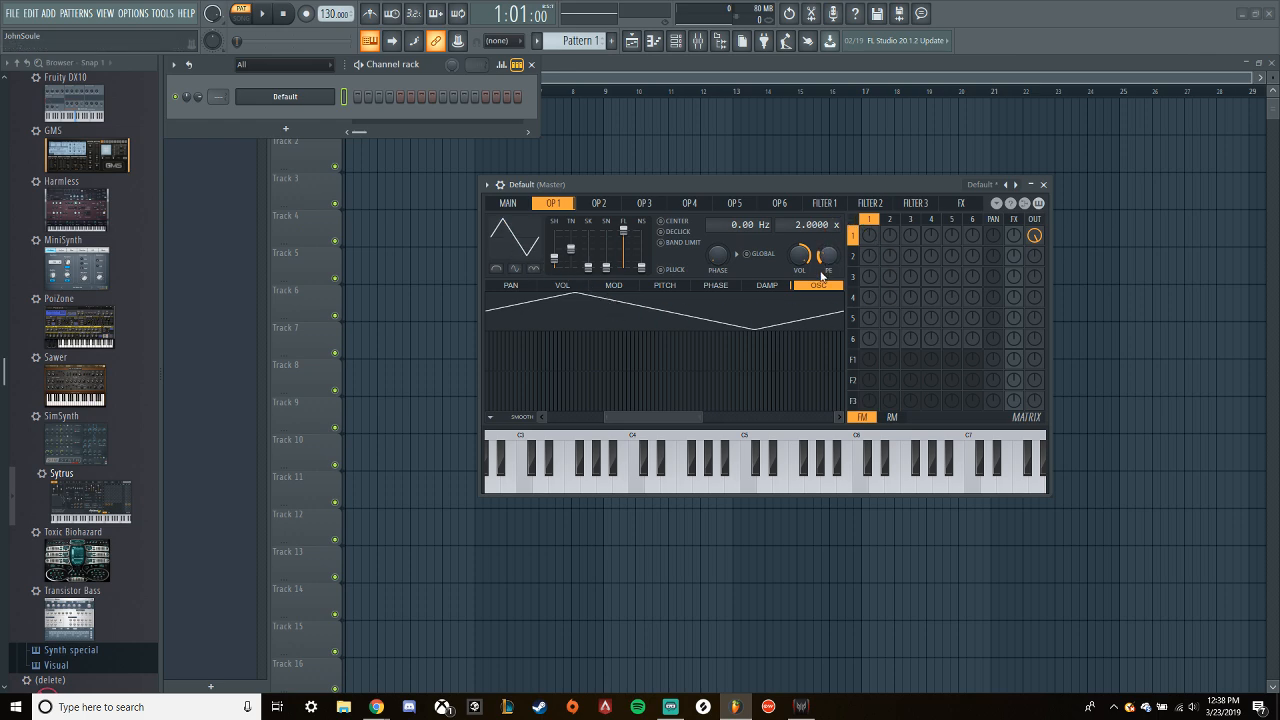
left_click(521, 246)
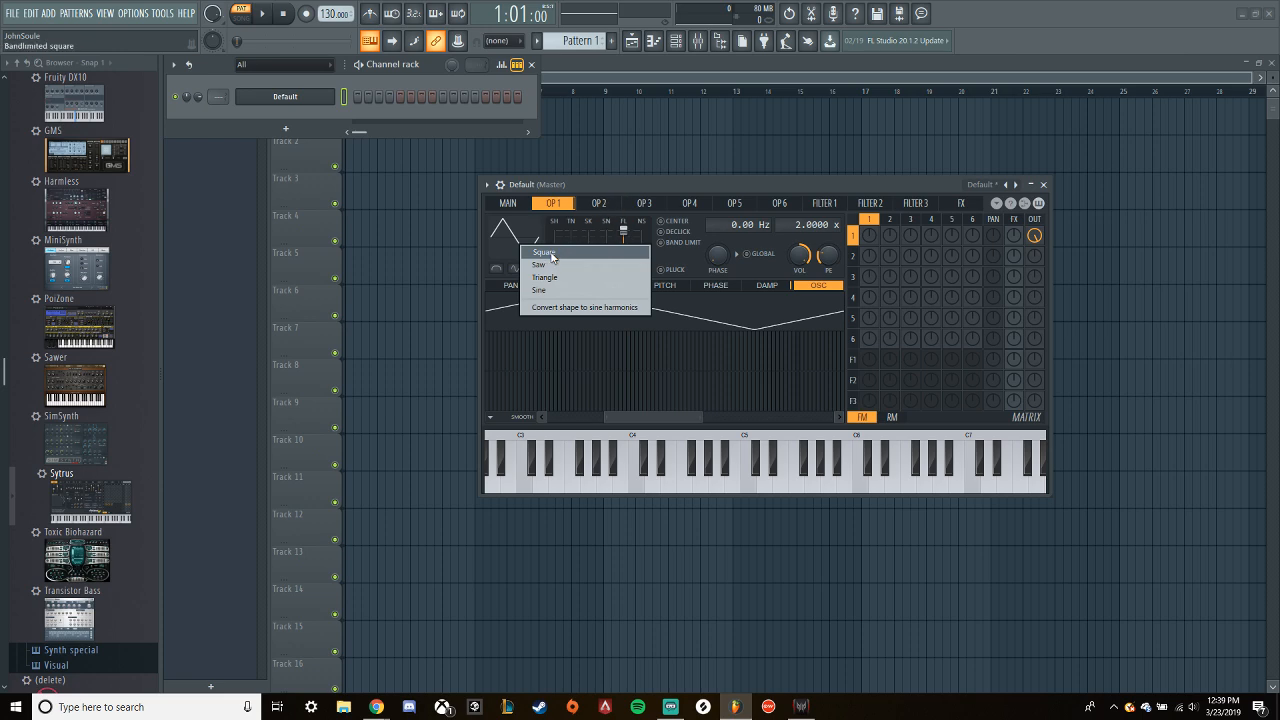
left_click(577, 307)
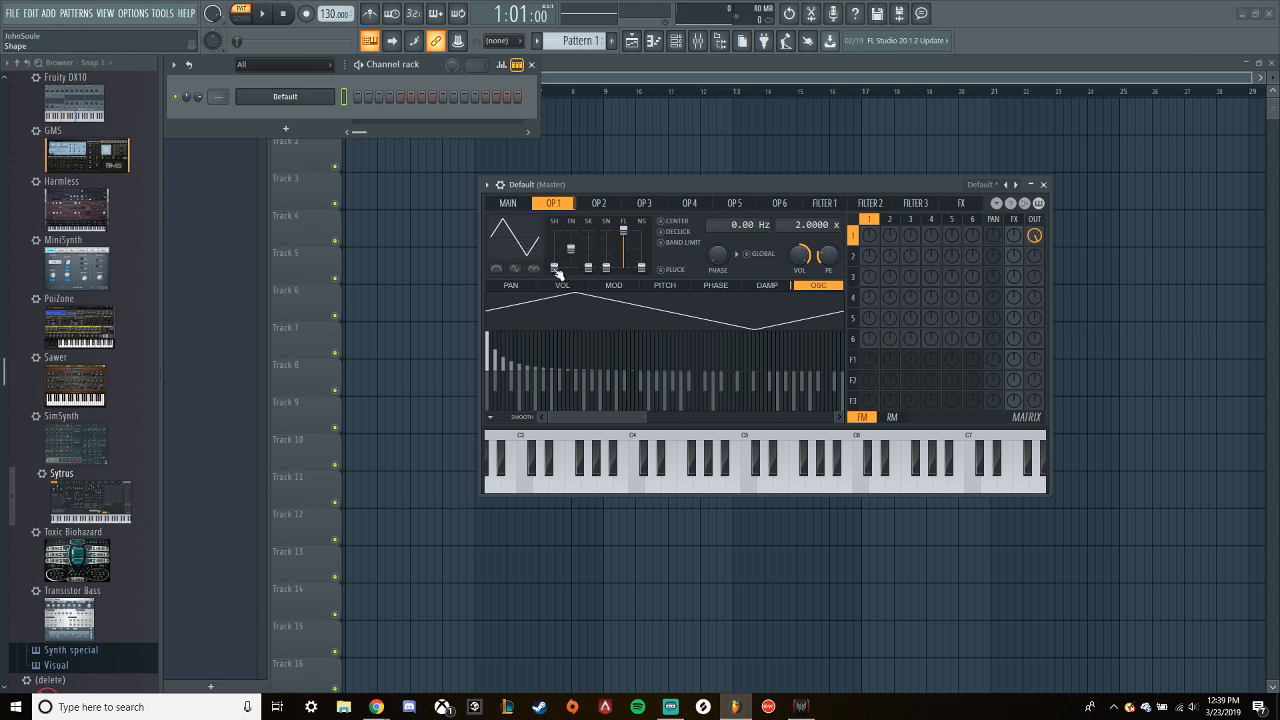
- Raise operator 1's shape again to square, convert it to sine harmonics, and apply the Square waveform preset
left_click_drag(554, 246, 554, 247)
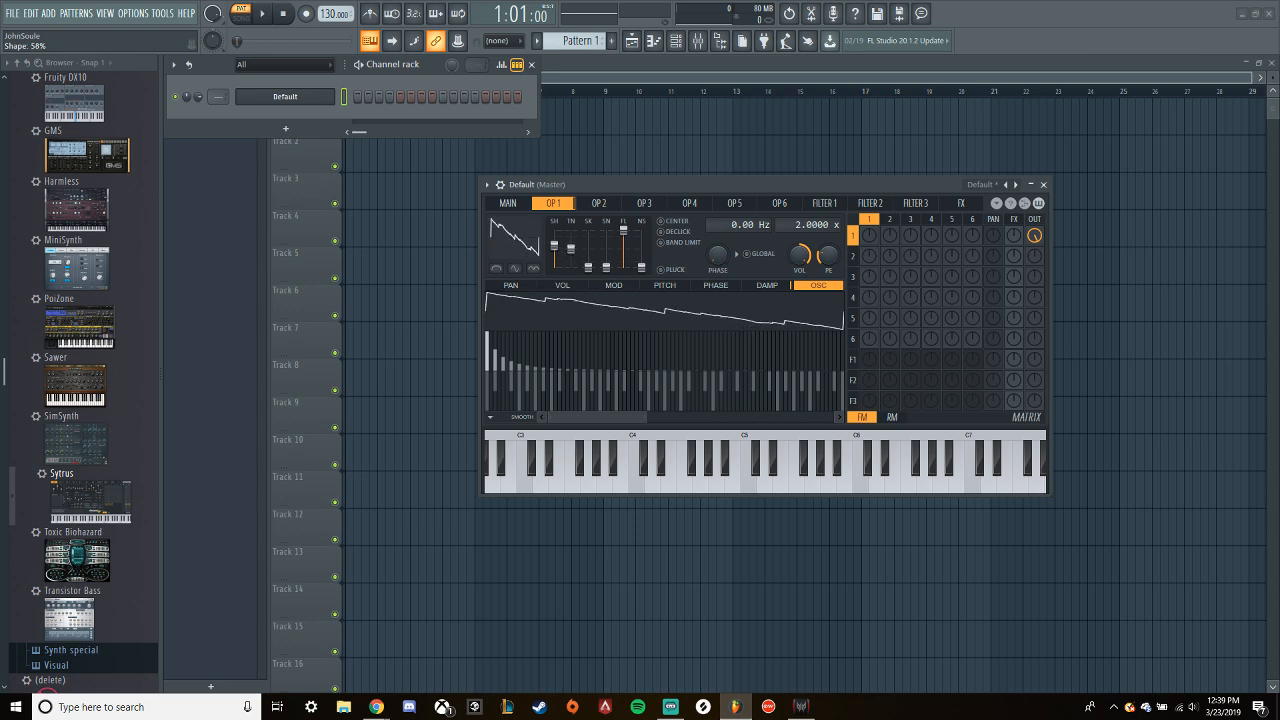
right_click(516, 246)
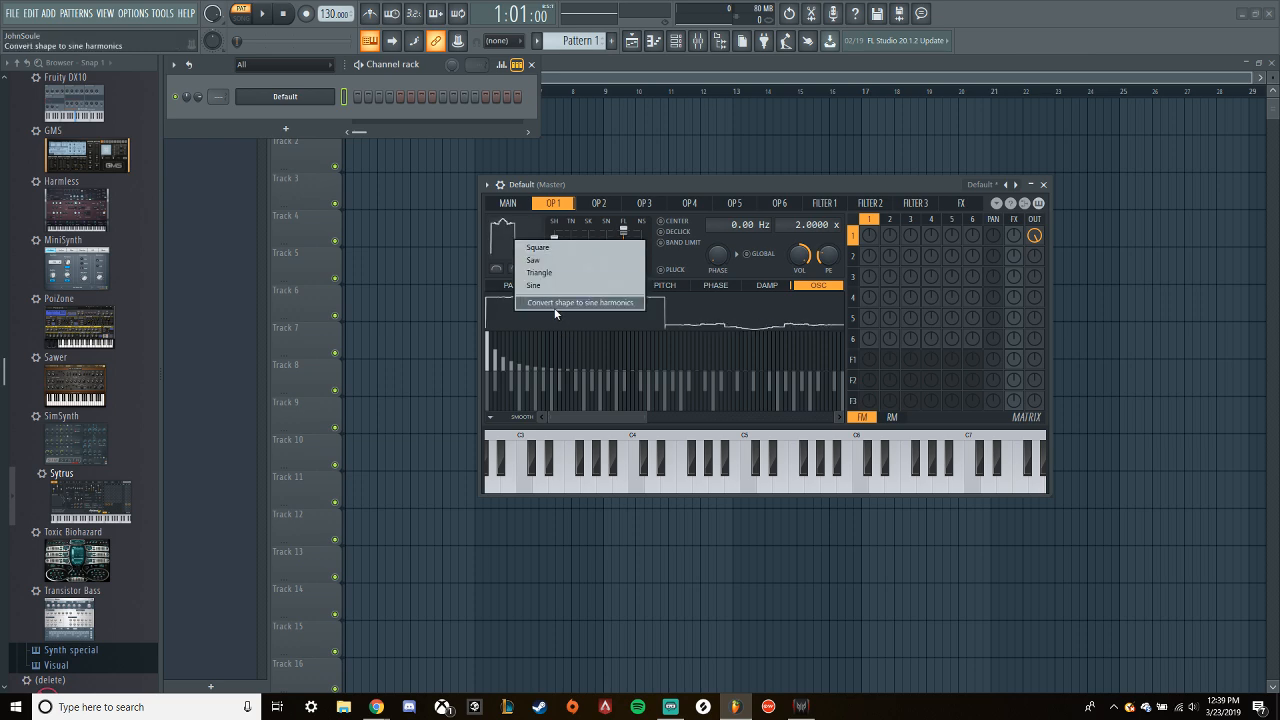
left_click(575, 302)
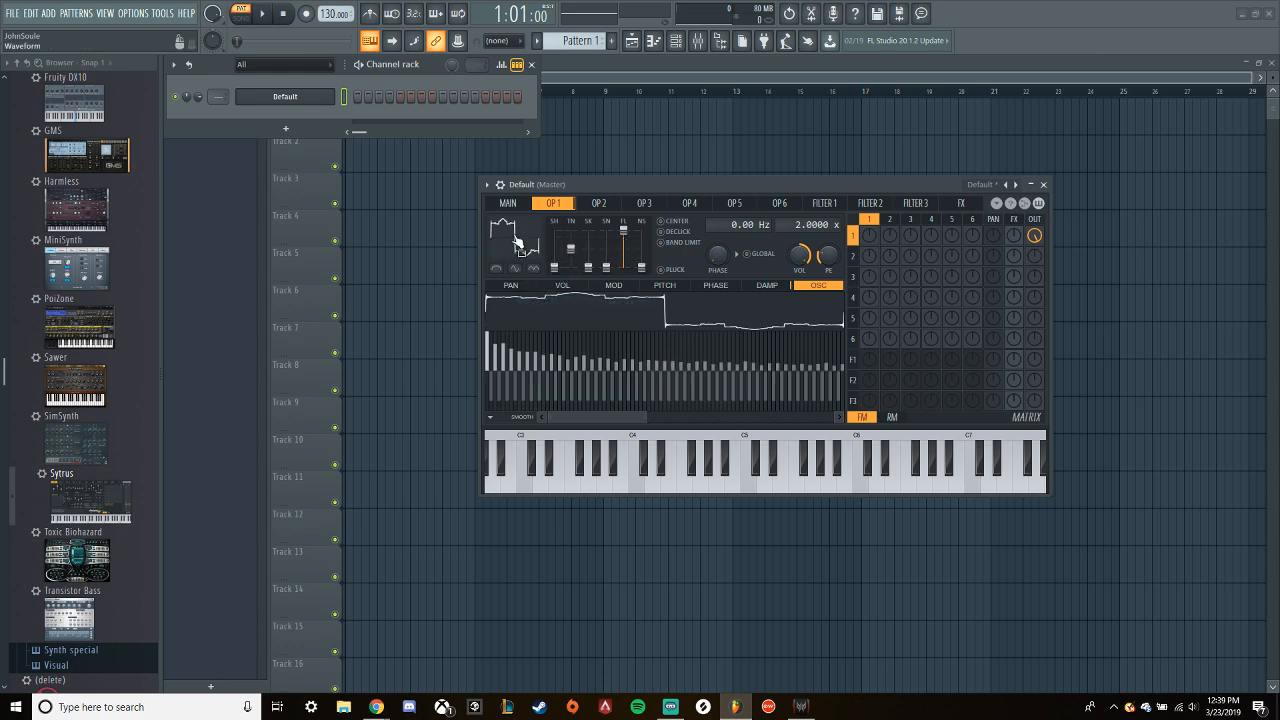
right_click(514, 238)
left_click(537, 242)
- Set operator 2's shape to a sawtooth wave and convert it to sine harmonics
left_click(598, 203)
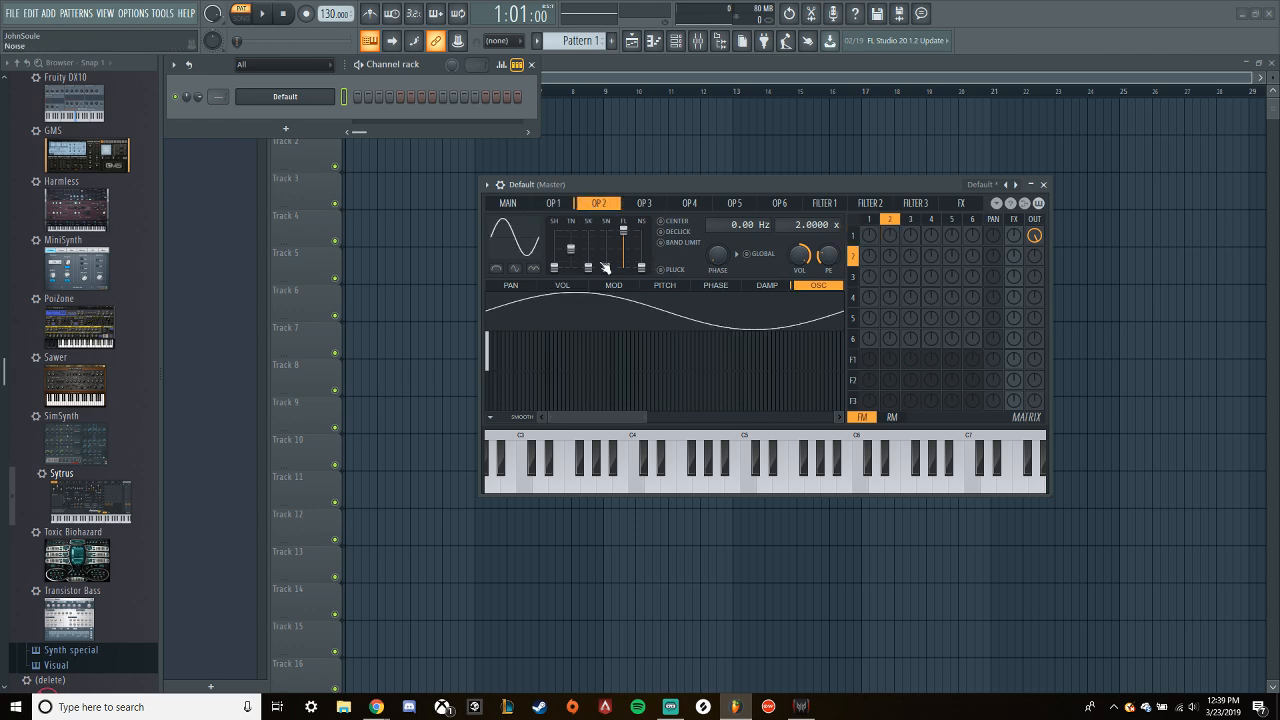
mouse_move(555, 267)
left_mouse_down()
mouse_move(555, 237)
mouse_move(555, 248)
left_mouse_up()
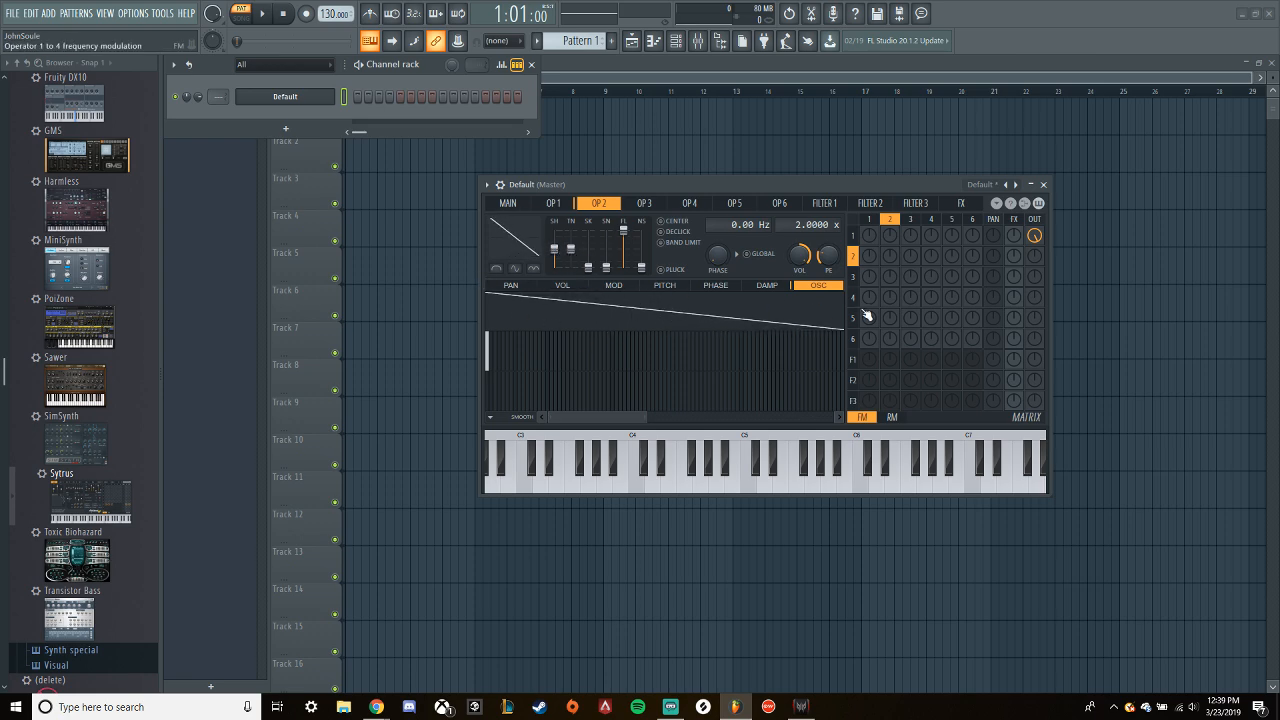
right_click(527, 244)
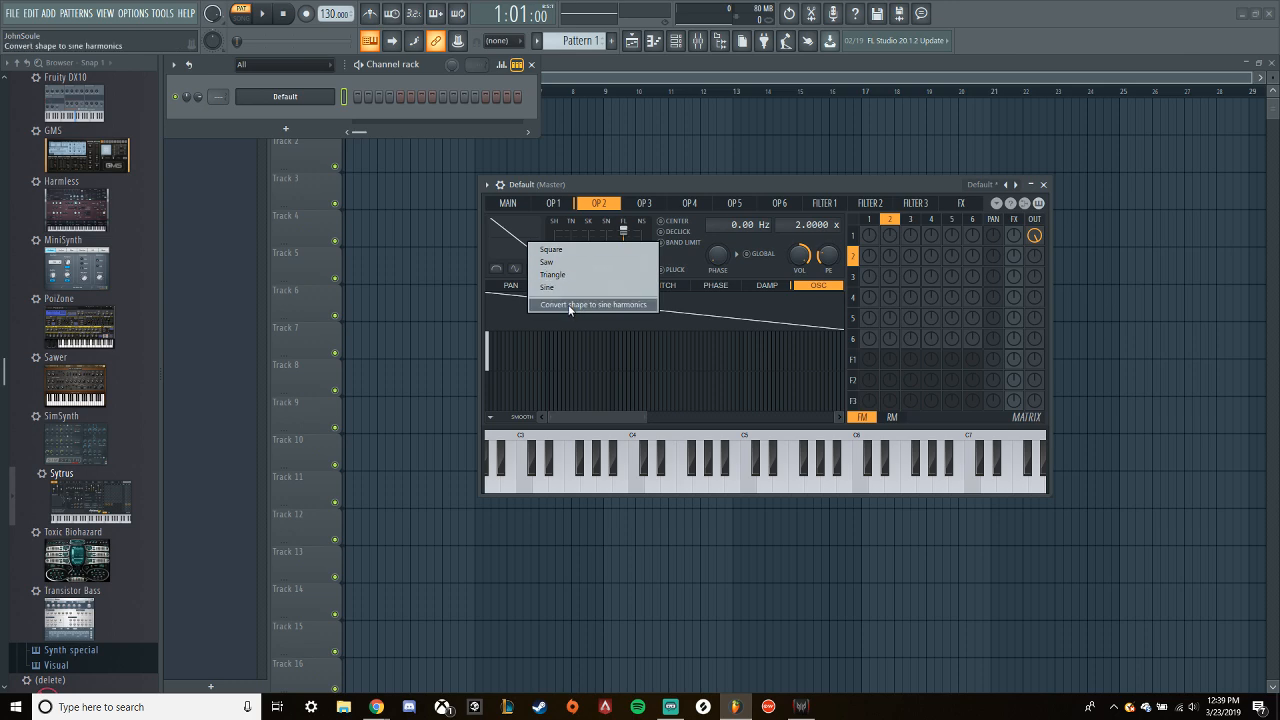
left_click(568, 306)
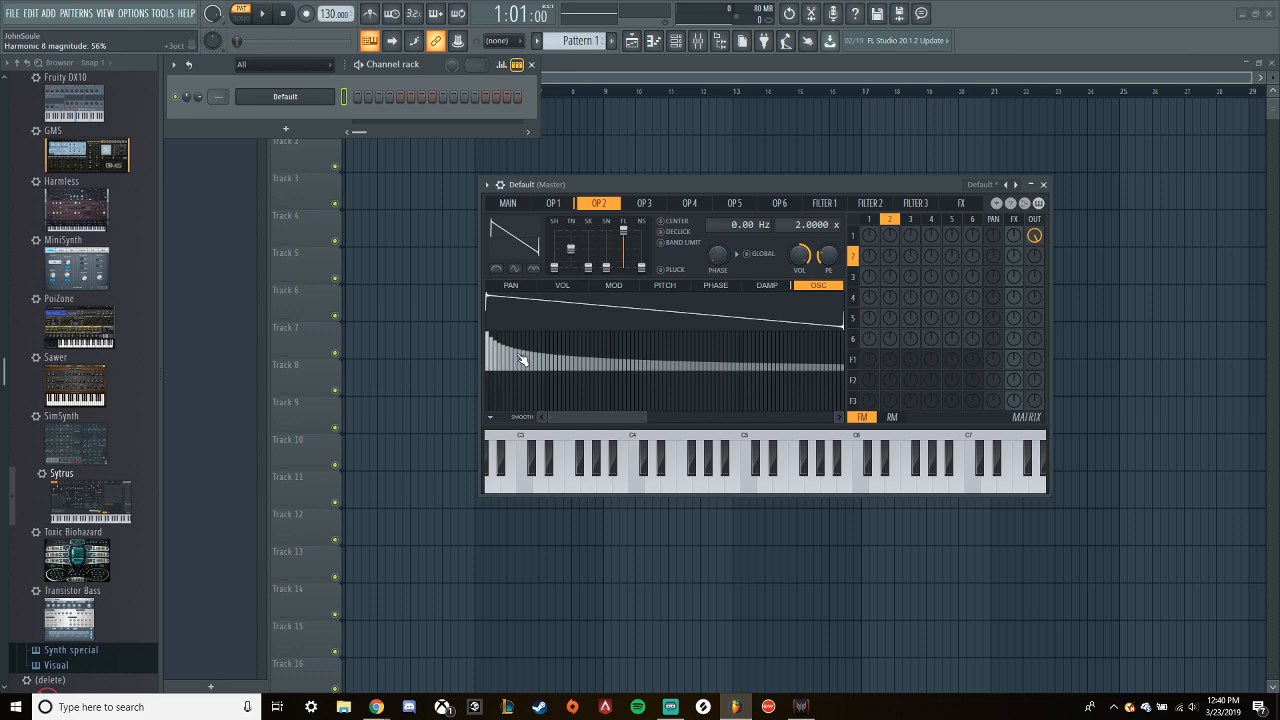
- Reduce all of operator 2's harmonics above the first to zero, including the highest ones, leaving a sine wave
left_click_drag(615, 413, 570, 411)
left_click_drag(496, 368, 1103, 486)
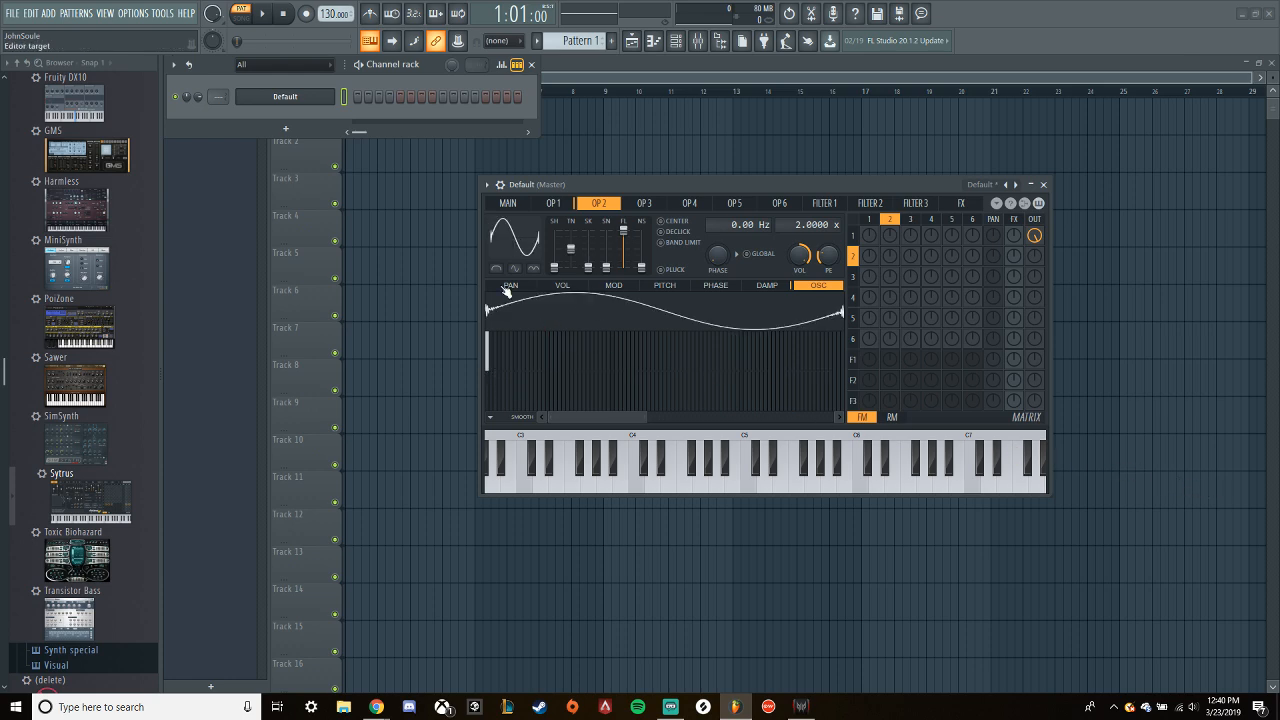
left_click_drag(592, 418, 778, 418)
left_click_drag(540, 370, 1088, 445)
left_click(1086, 445)
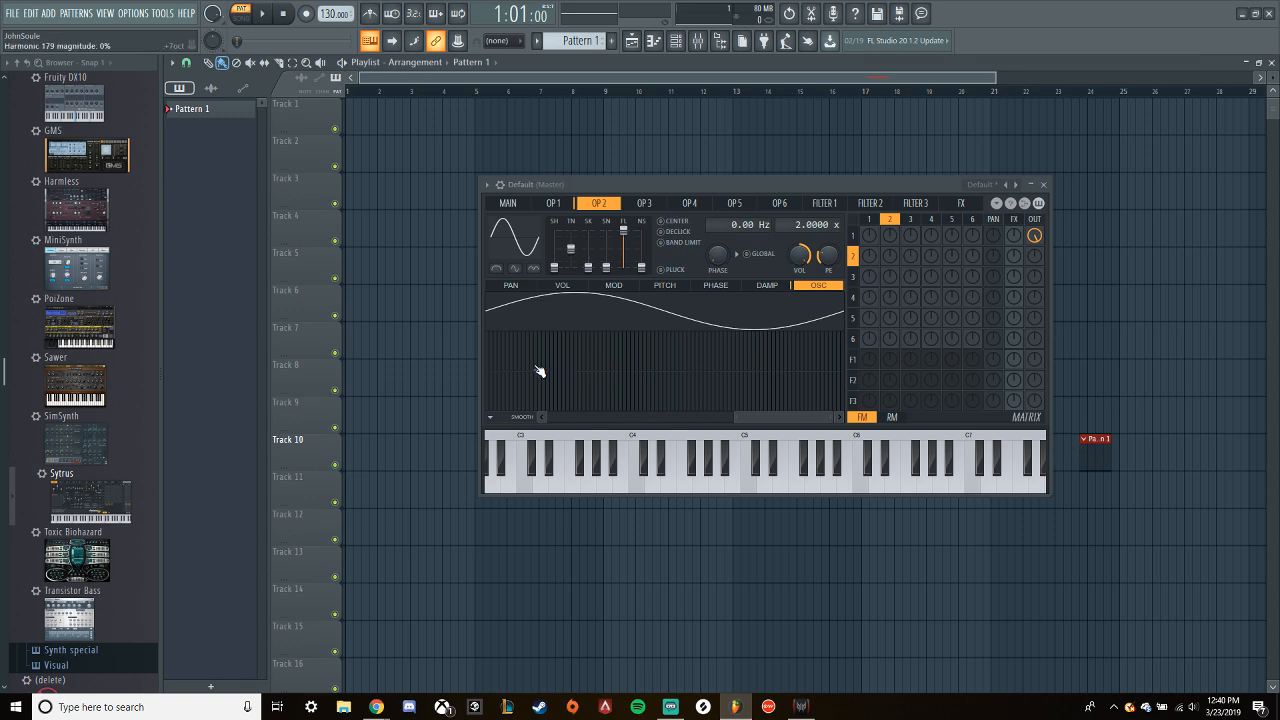
- Give operator 2 the Square waveform converted to sine harmonics, and zero the harmonics above the first
left_click(525, 234)
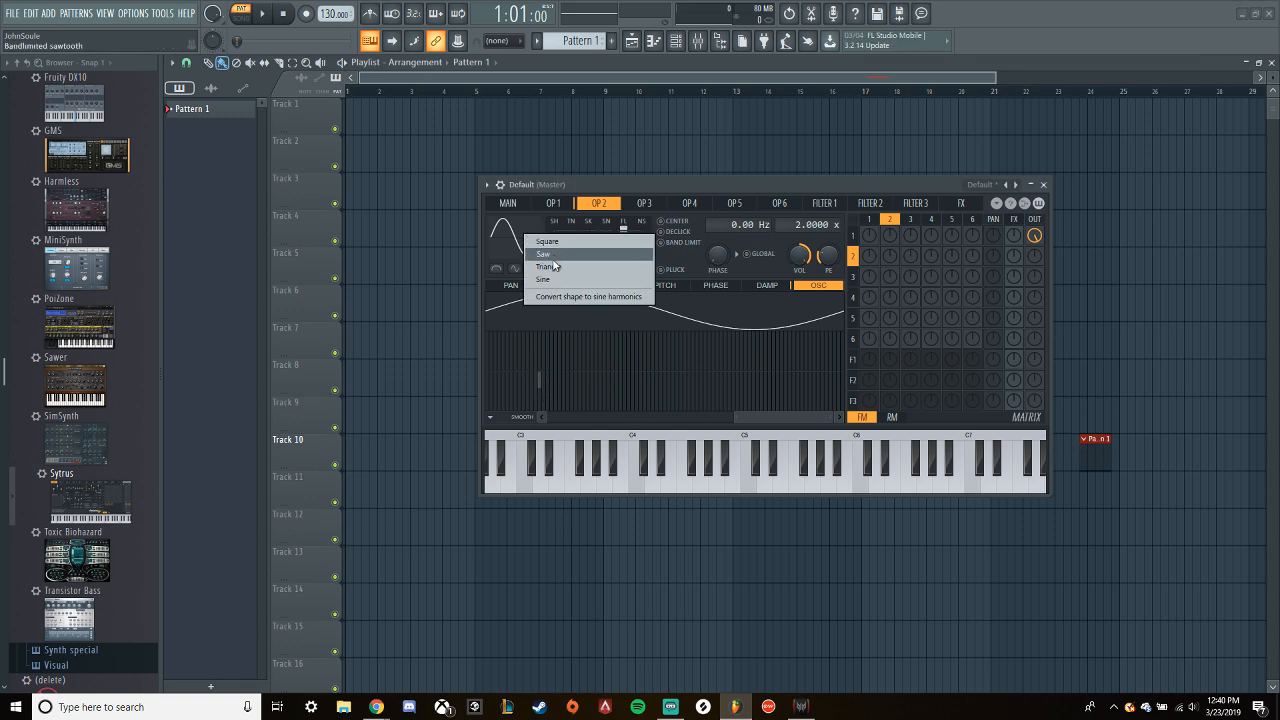
left_click(548, 256)
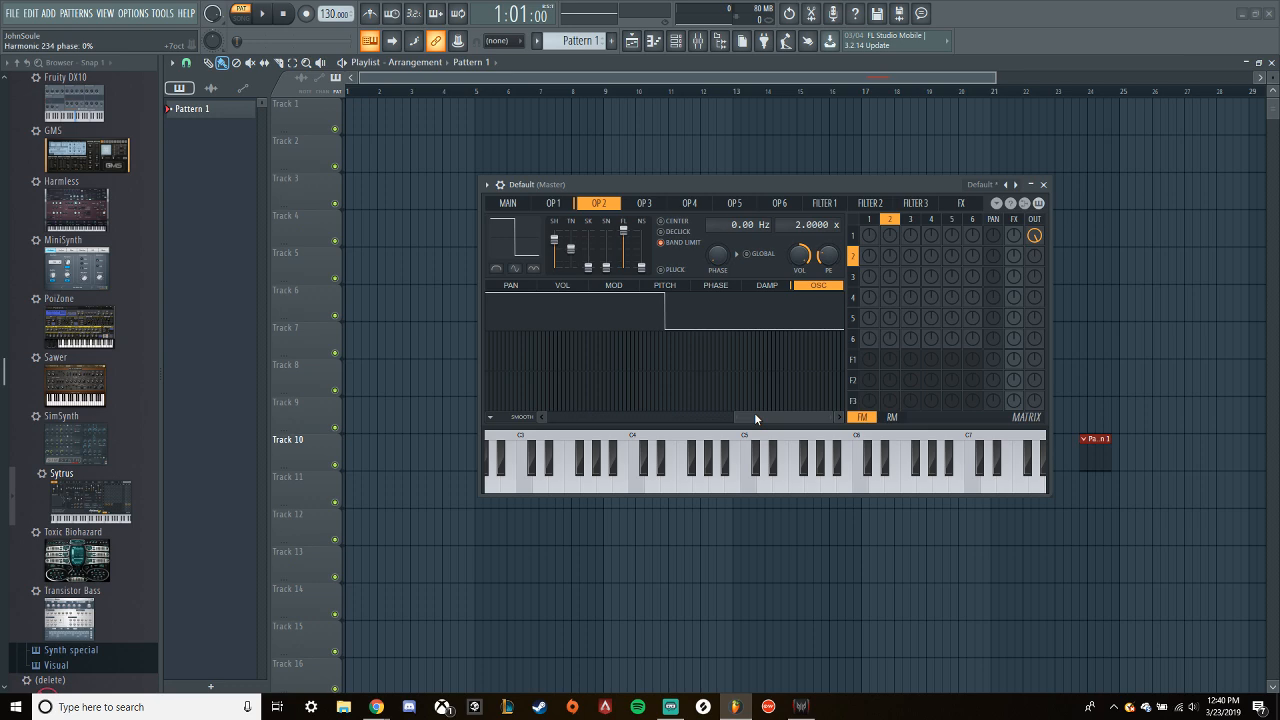
left_click_drag(754, 412, 391, 397)
left_click(515, 236)
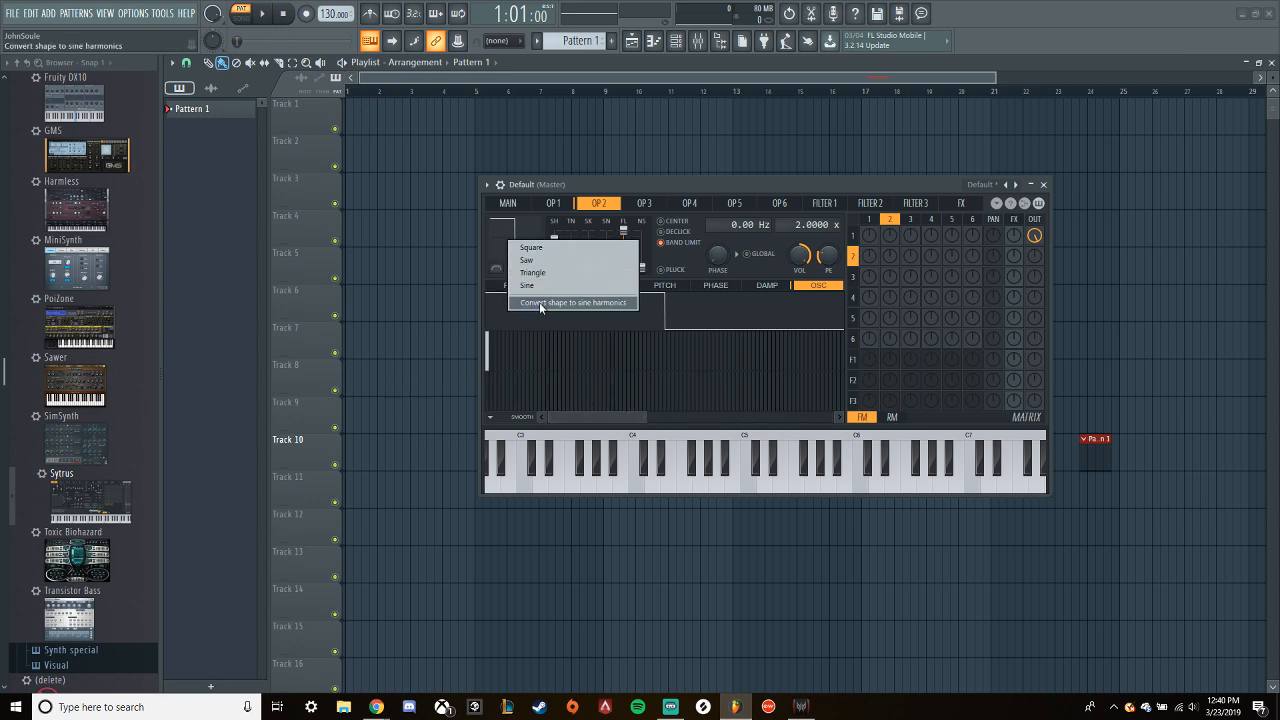
left_click(541, 306)
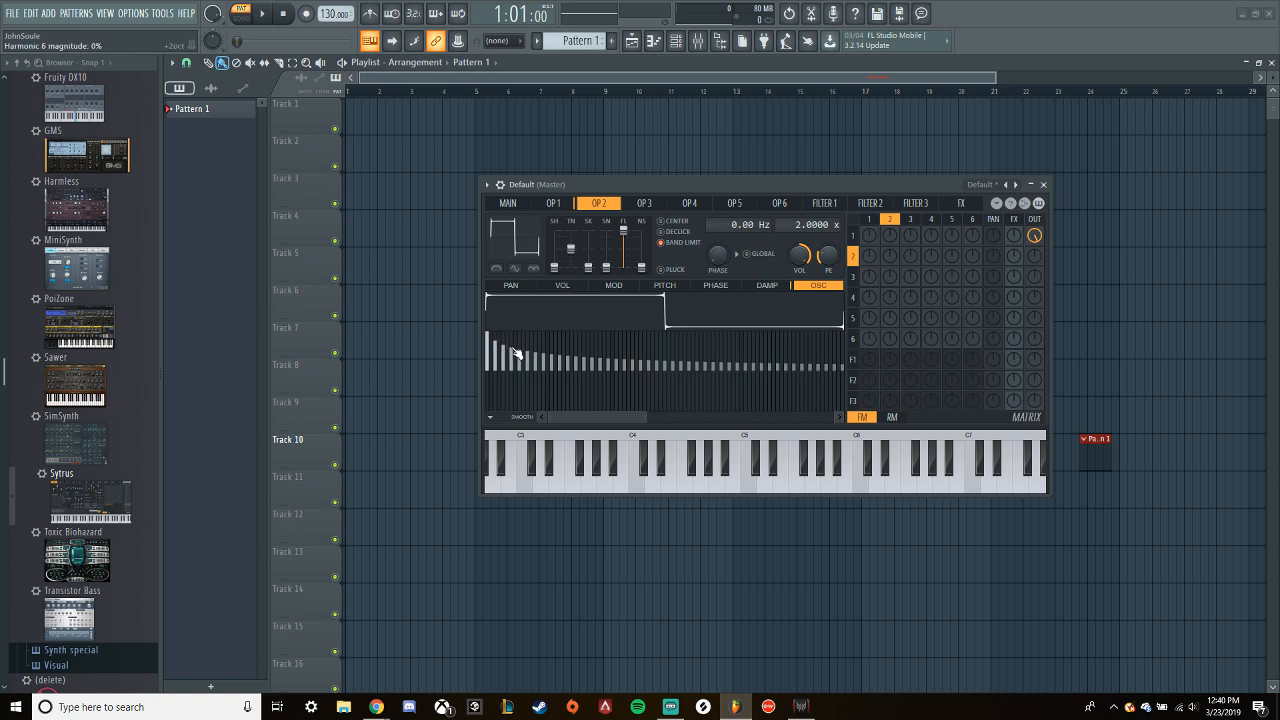
mouse_move(505, 342)
left_mouse_down()
mouse_move(497, 362)
mouse_move(520, 397)
mouse_move(986, 446)
left_mouse_up()
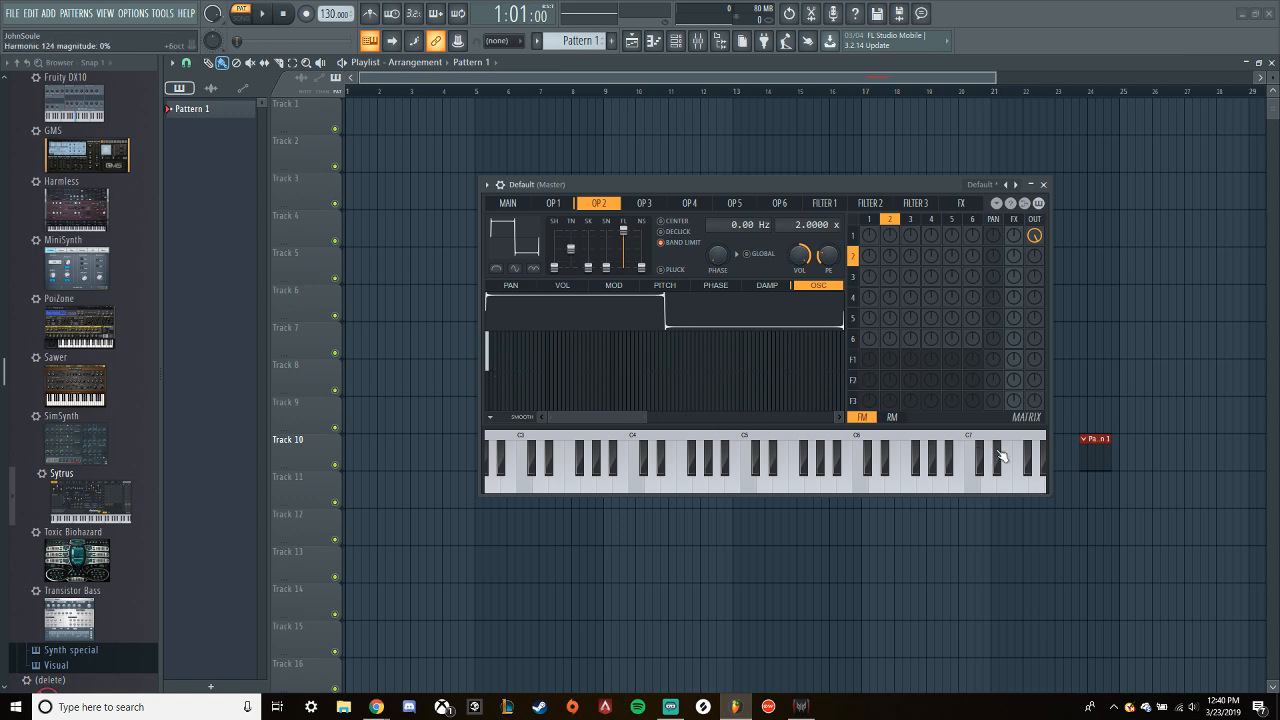
- Clear operator 2's remaining upper harmonics, raise its shape to a triangle wave, and convert that shape to sine harmonics
left_click_drag(622, 417, 758, 422)
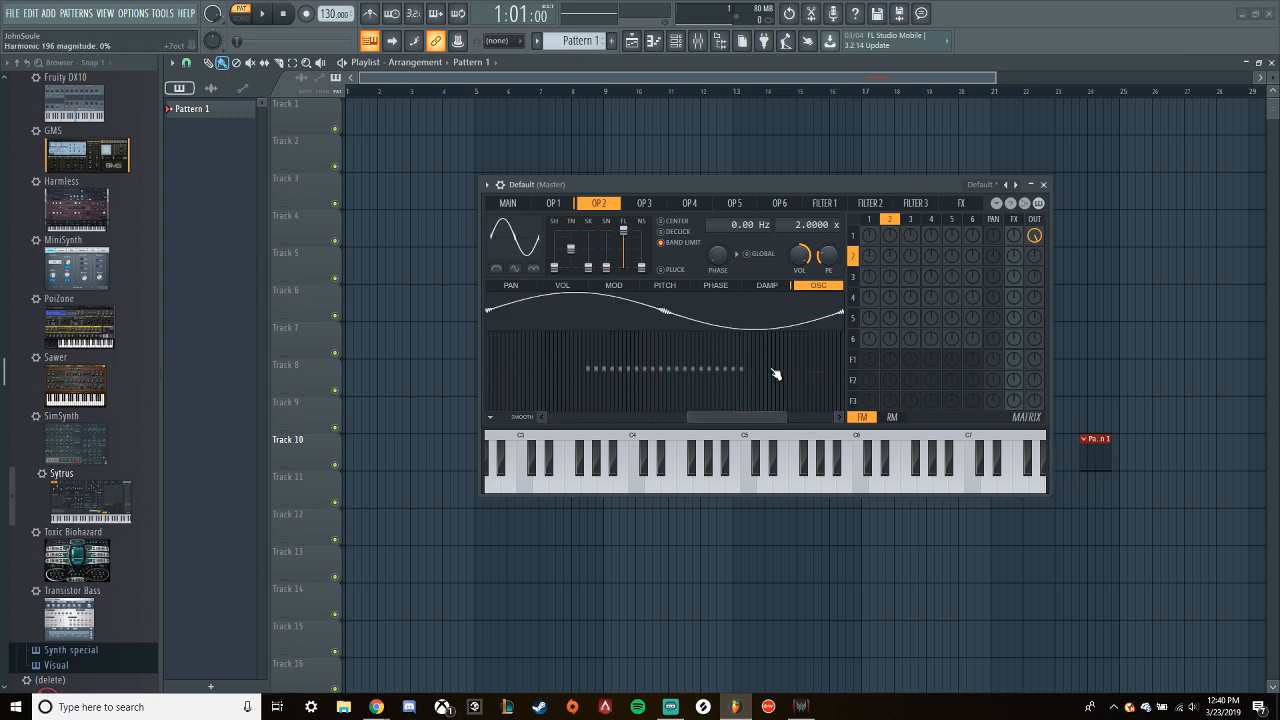
left_click_drag(555, 268, 554, 259)
right_click(511, 233)
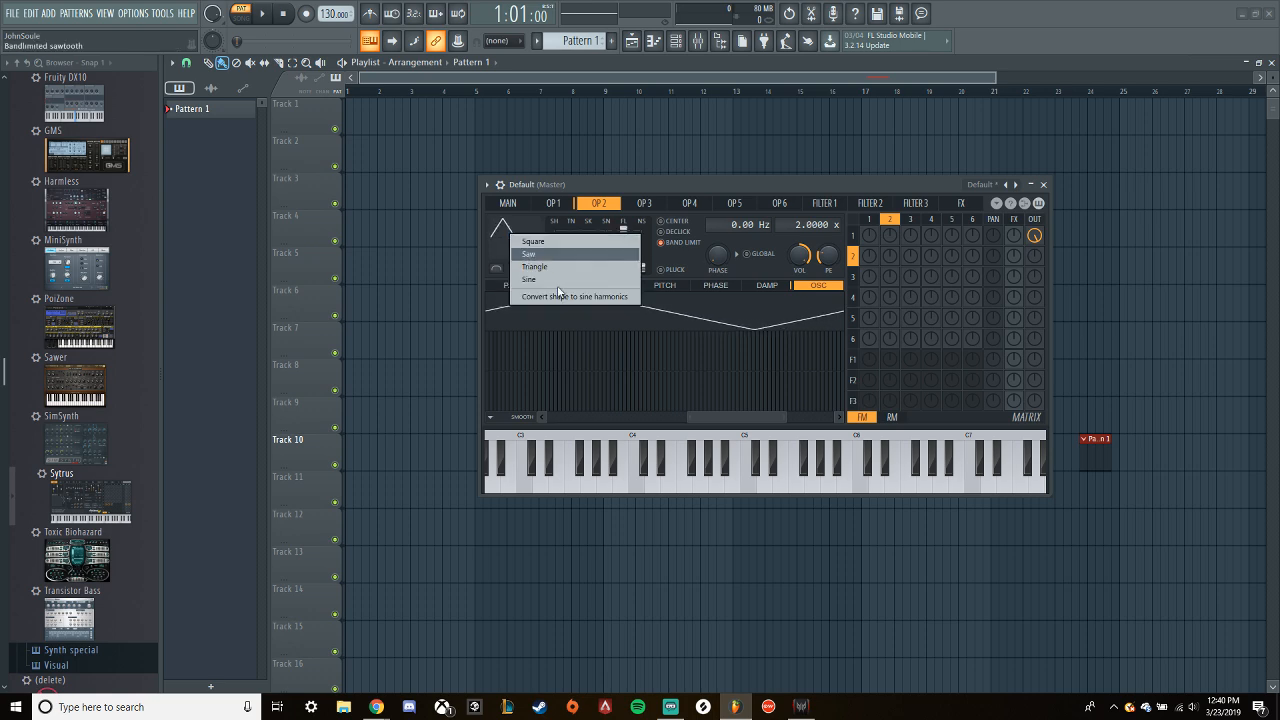
left_click(561, 297)
left_click_drag(713, 417, 573, 417)
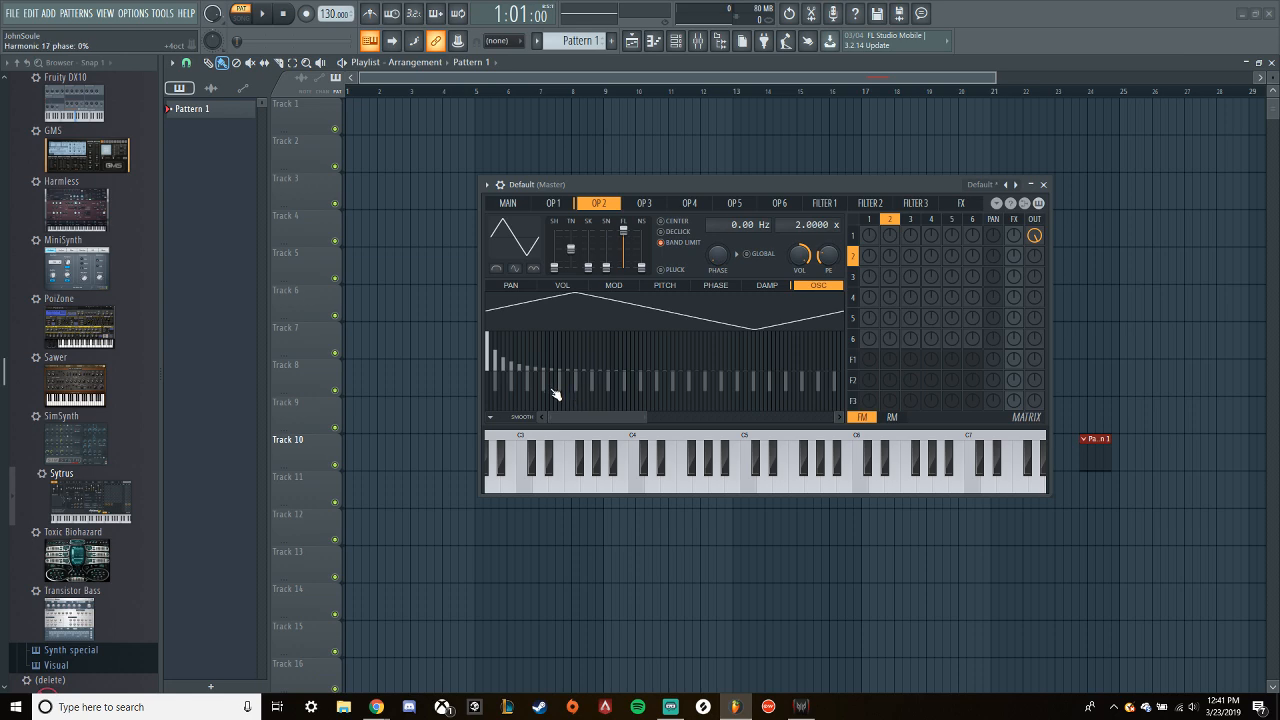
- Zero all harmonics above the first in operator 2 and operator 1, leaving both as sine waves
left_click_drag(647, 419, 889, 420)
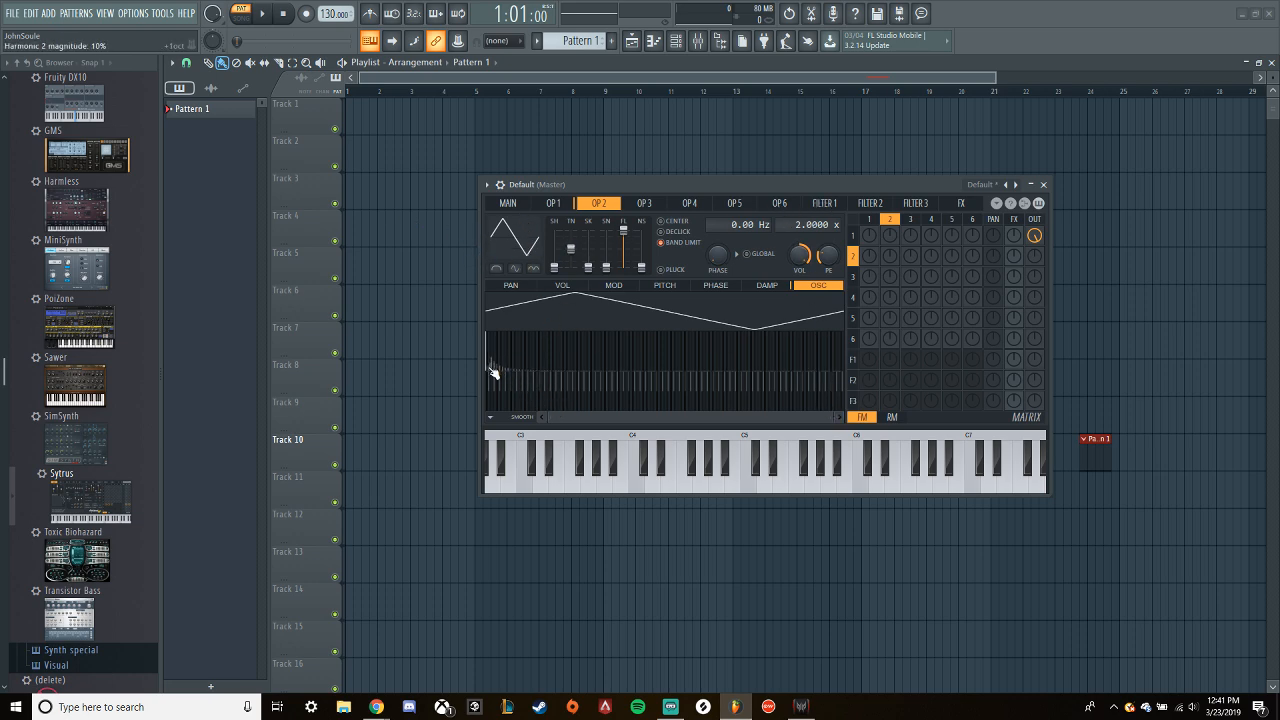
mouse_move(493, 384)
left_mouse_down()
mouse_move(908, 456)
mouse_move(916, 432)
left_mouse_up()
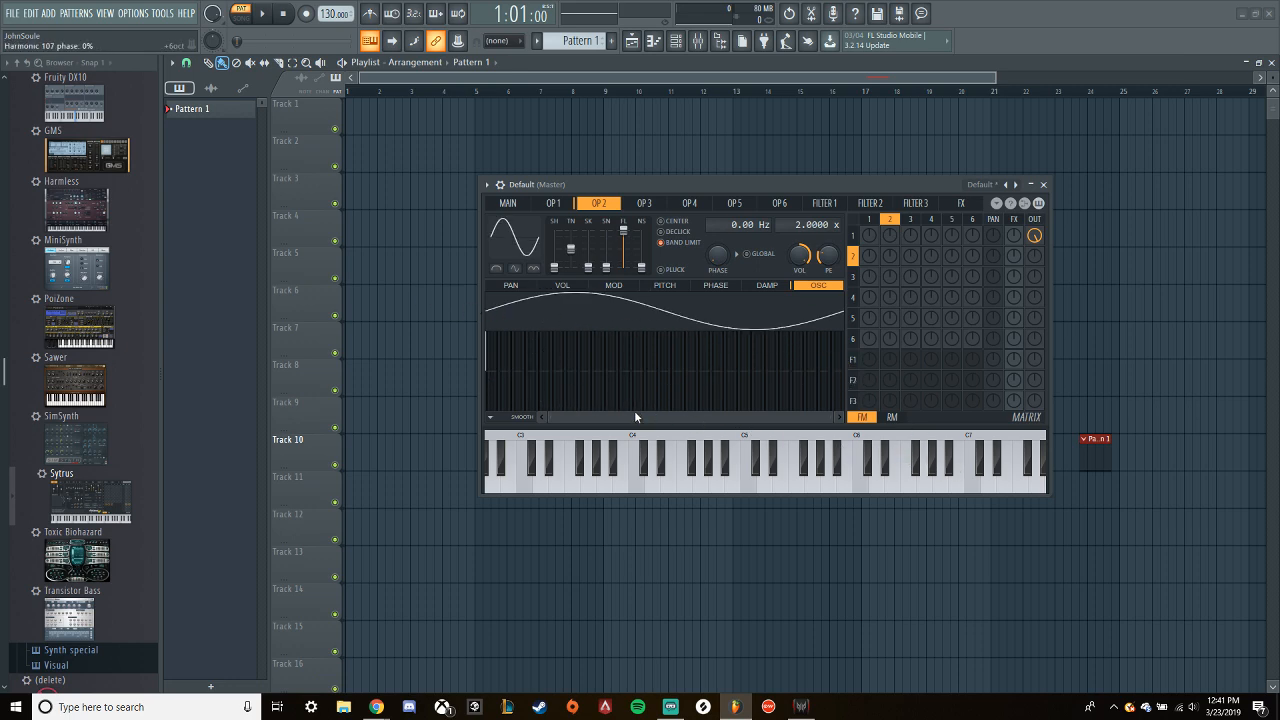
left_click(553, 203)
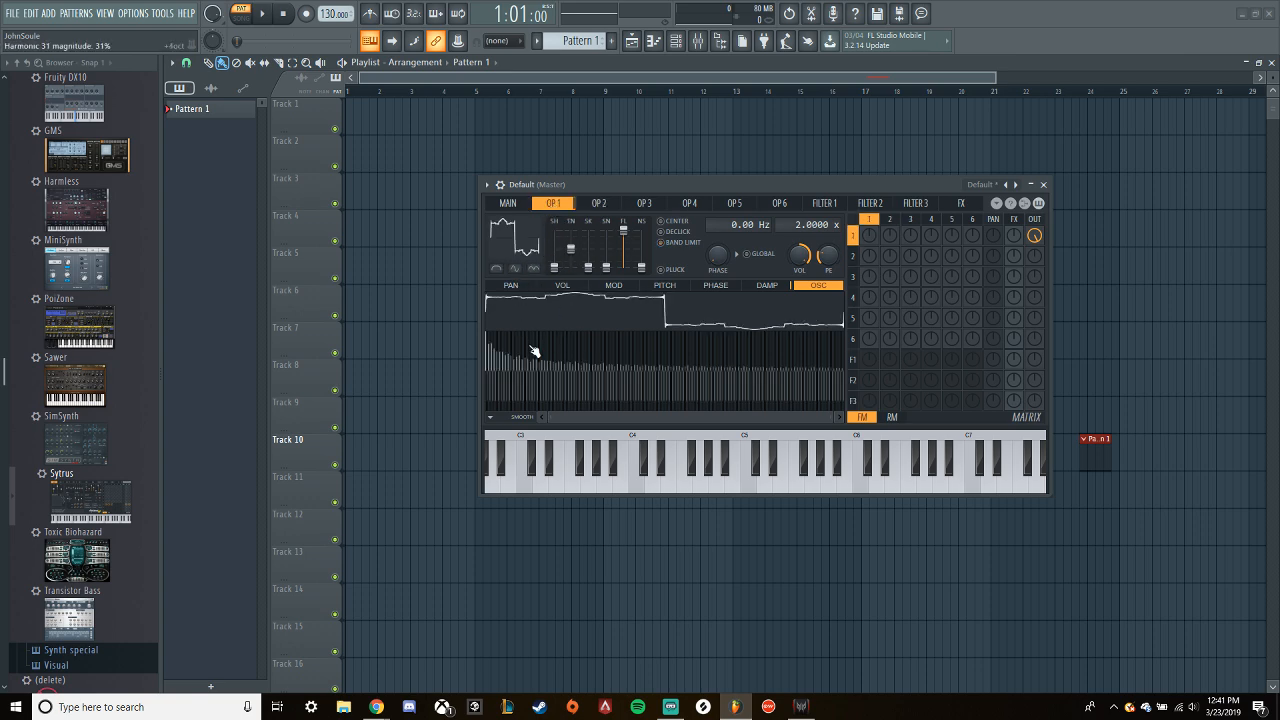
mouse_move(492, 376)
left_mouse_down()
mouse_move(505, 395)
mouse_move(844, 402)
left_mouse_up()
mouse_move(523, 391)
left_mouse_down()
mouse_move(443, 354)
mouse_move(829, 345)
mouse_move(846, 385)
left_mouse_up()
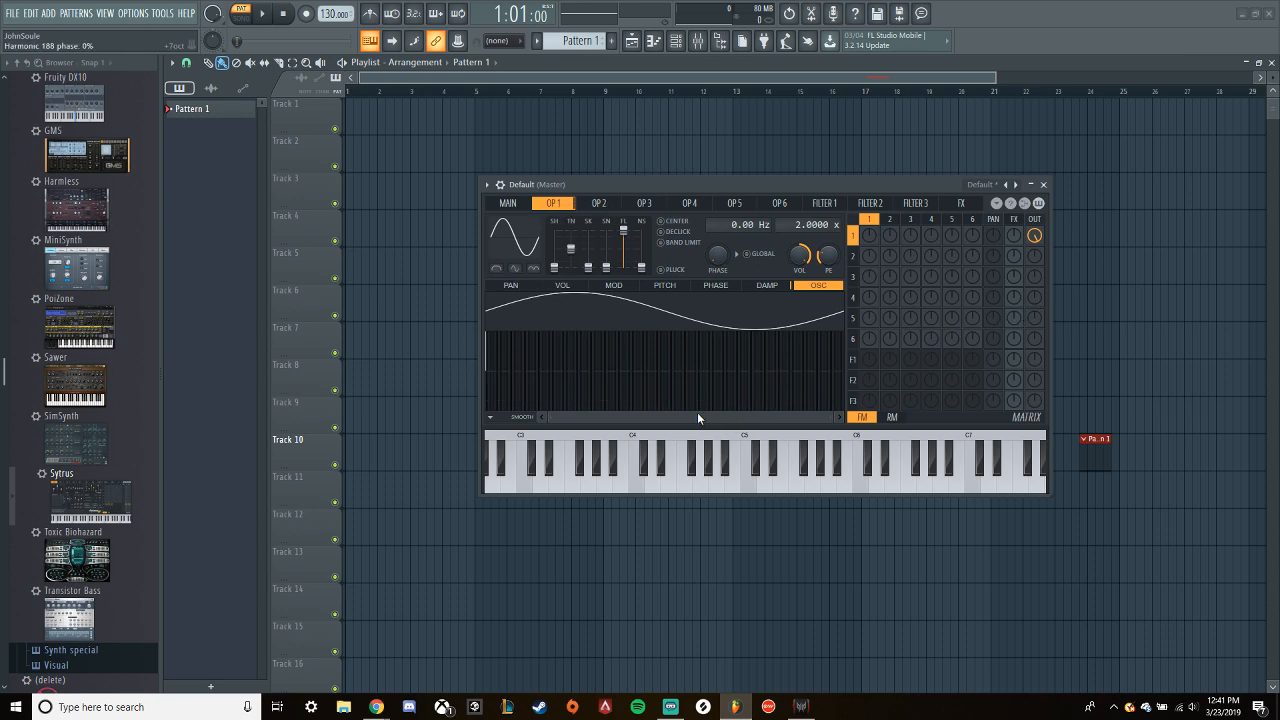
scroll(633, 361, "up", 4)
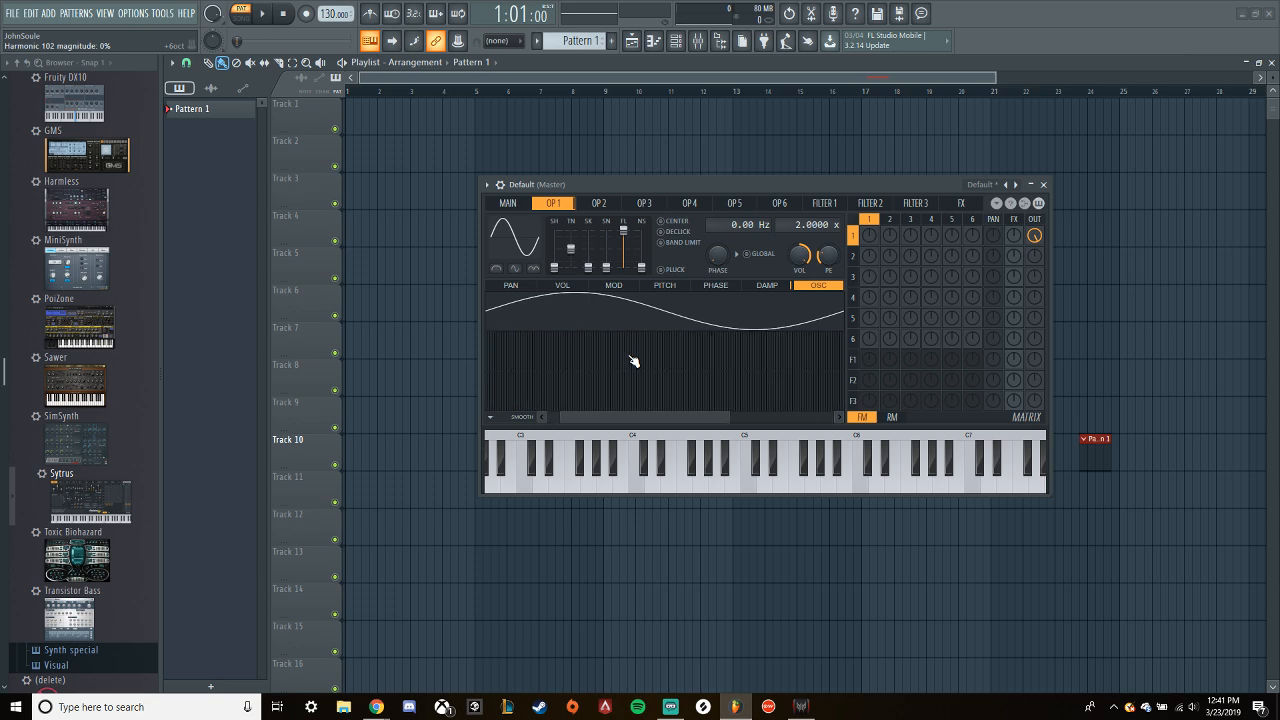
left_click_drag(644, 416, 628, 416)
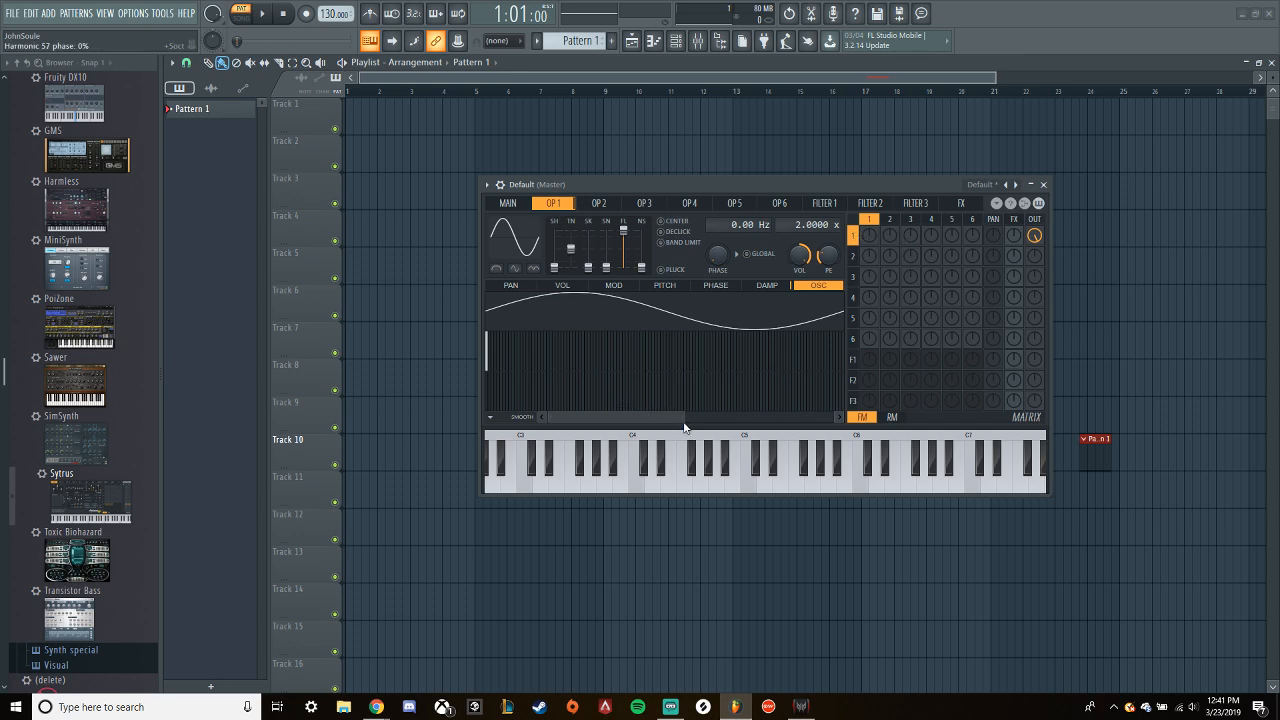
left_click_drag(685, 417, 634, 417)
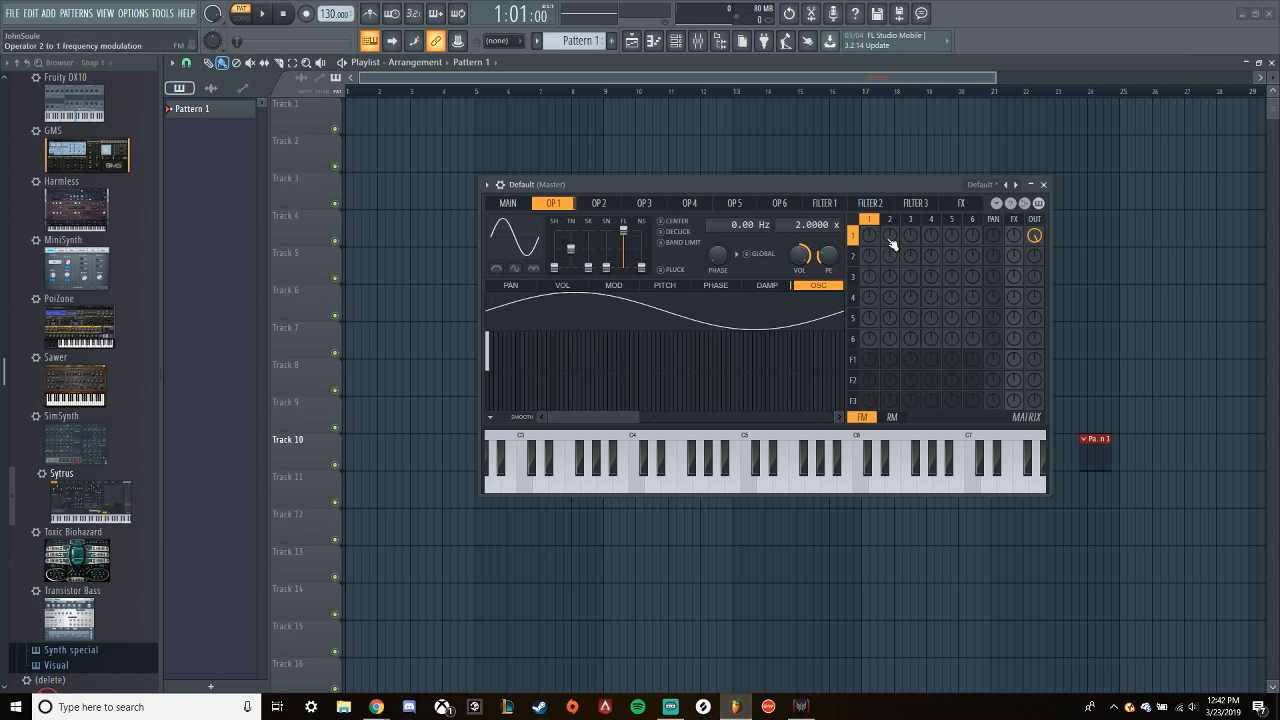
- Raise operator 2's shape to a triangle wave and adjust its frequency modulation of operator 1 while playing test notes
left_click(600, 203)
left_click_drag(554, 260, 554, 257)
key("z")
left_click_drag(890, 236, 890, 202)
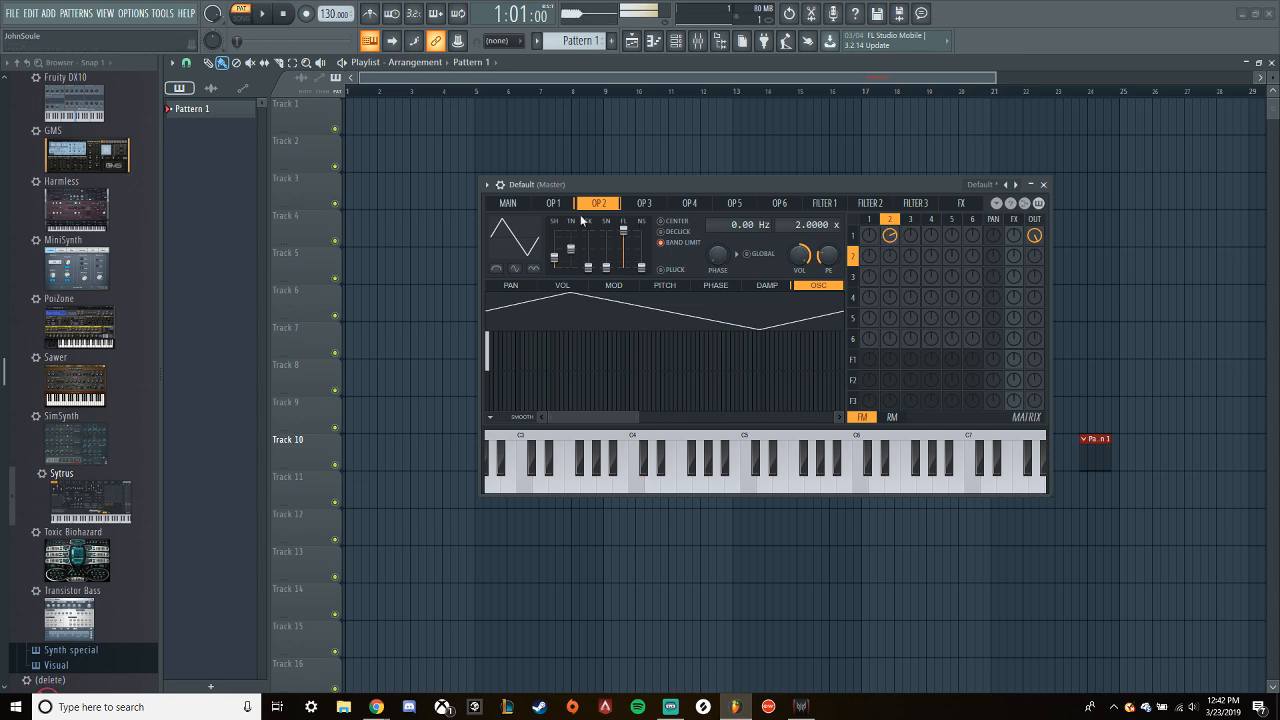
left_click(507, 203)
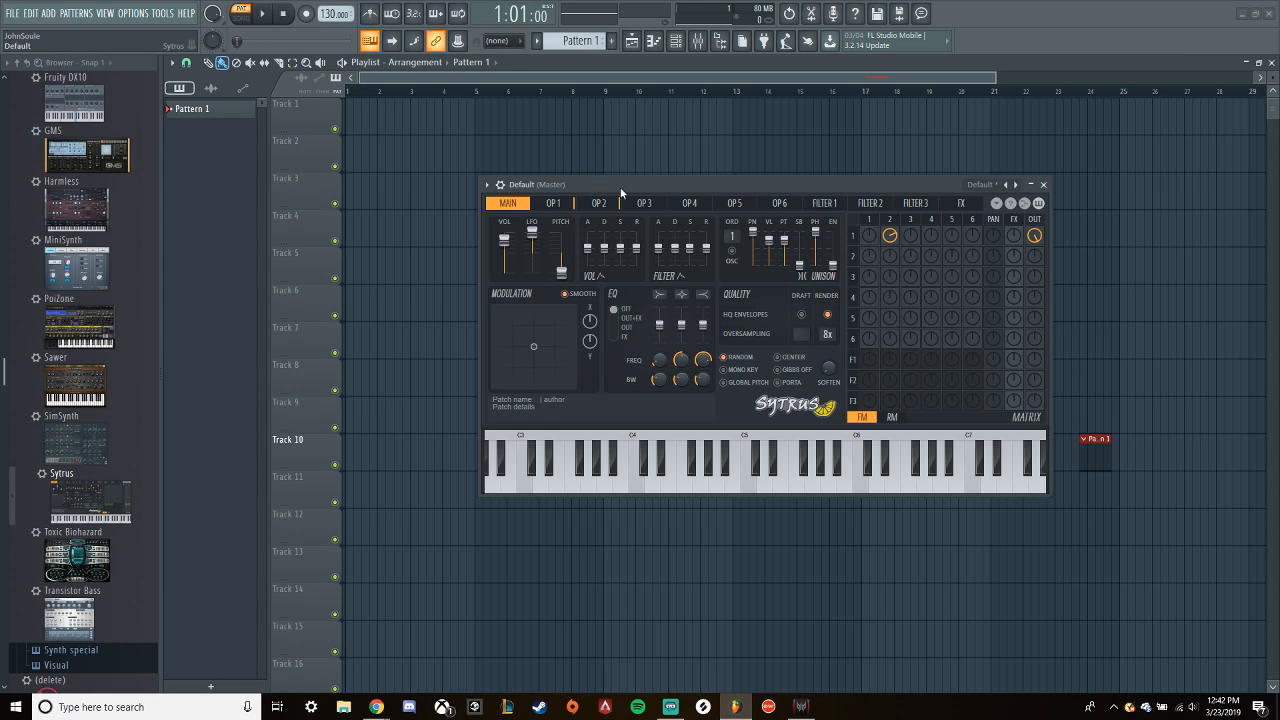
key("z")
mouse_move(890, 235)
left_mouse_down()
mouse_move(890, 246)
mouse_move(890, 226)
left_mouse_up()
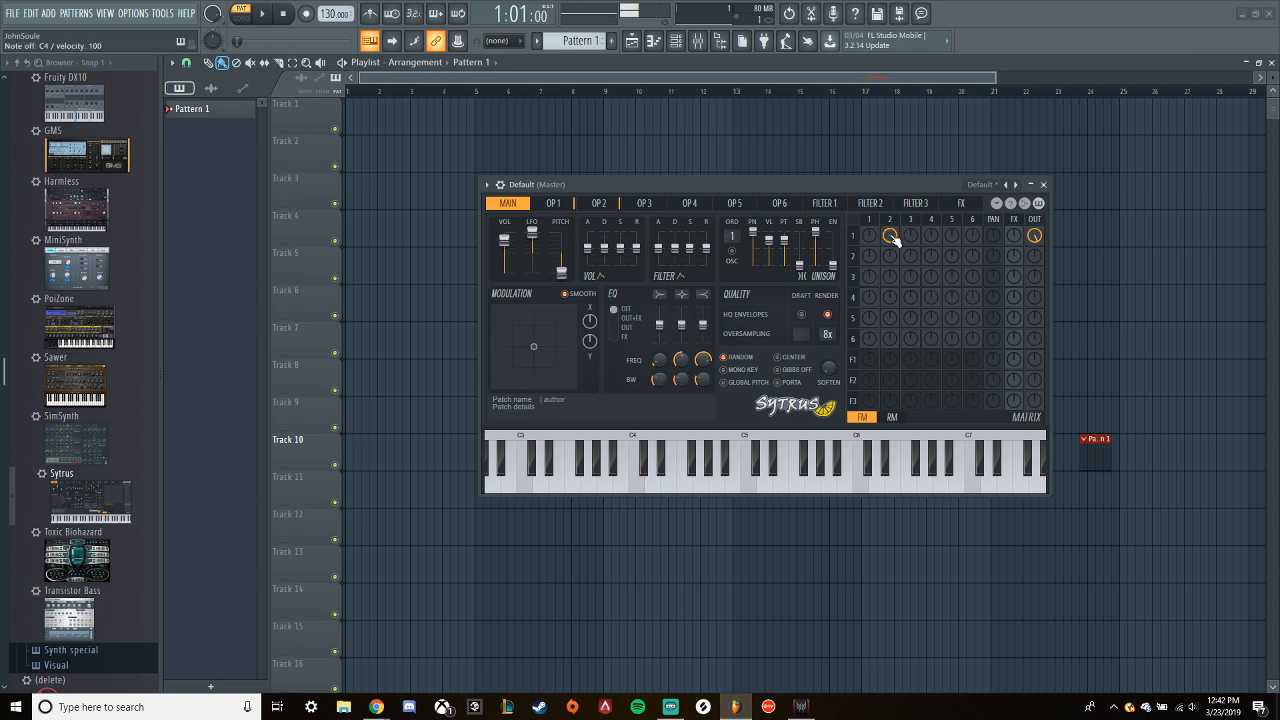
- Reload the Default preset to reset the synth
left_click(487, 184)
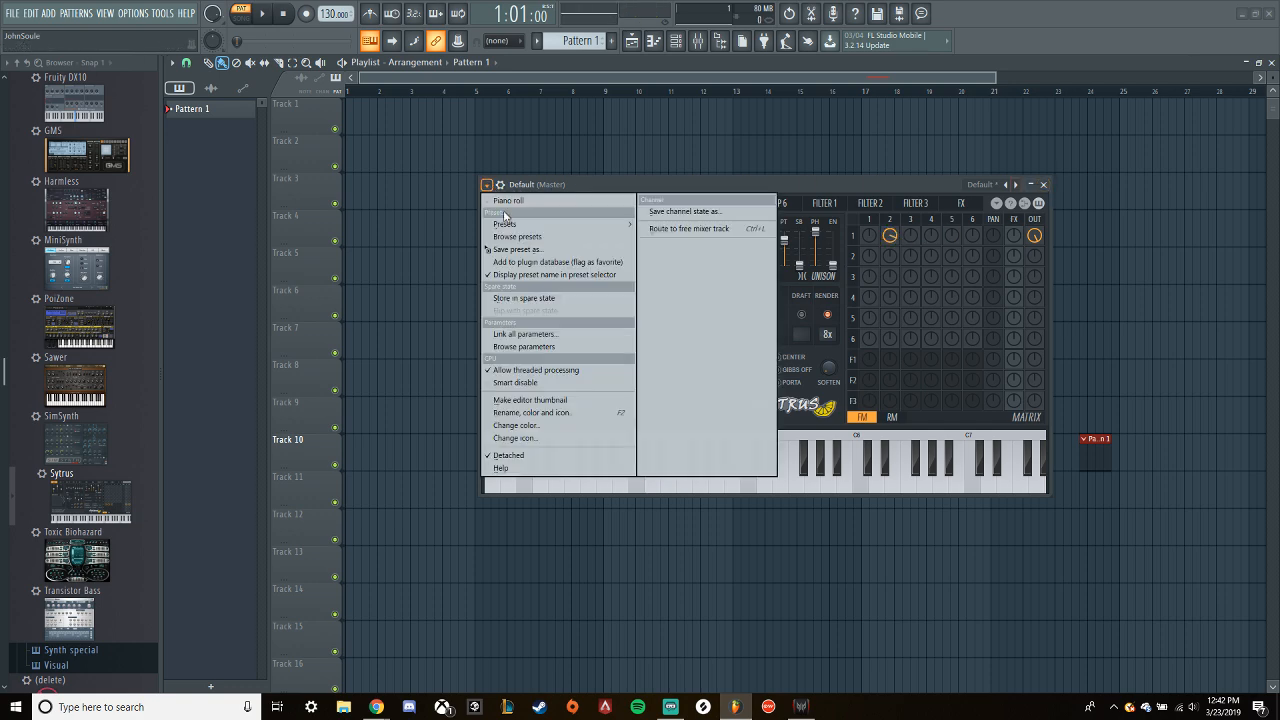
left_click(26, 16)
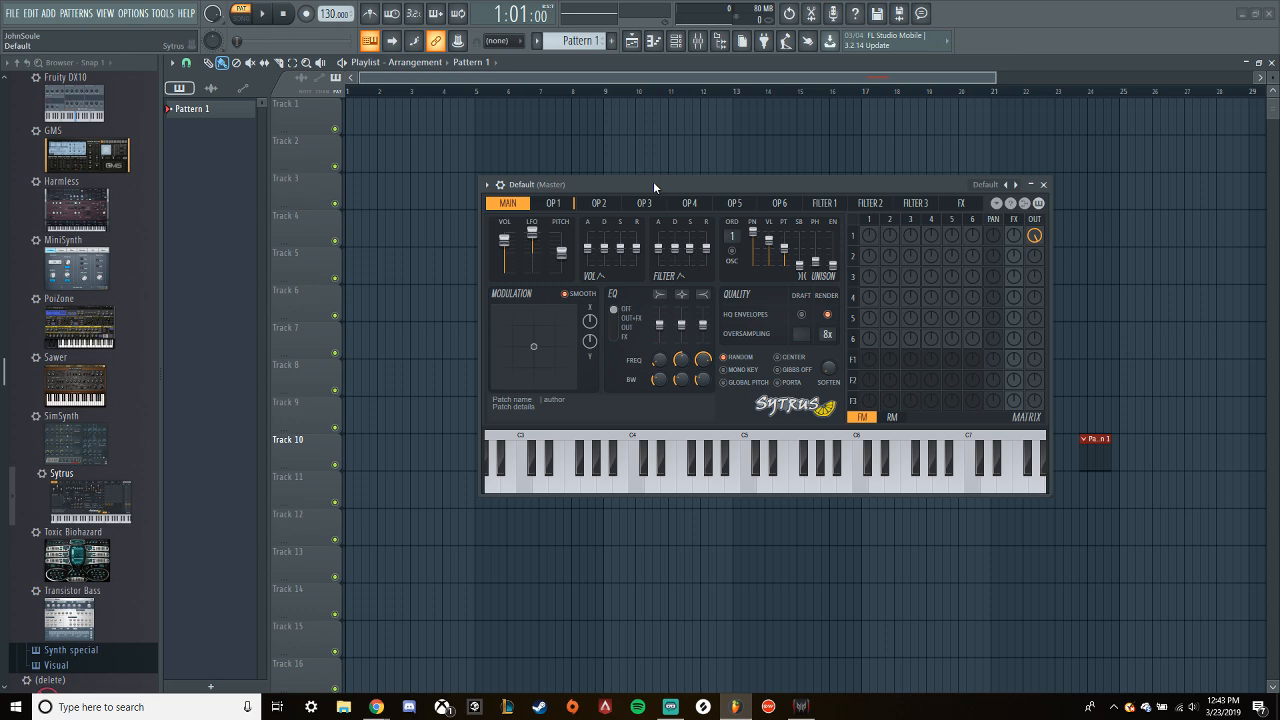
- Raise operator 1's tension slightly to round its sine wave and play a test note
left_click(556, 205)
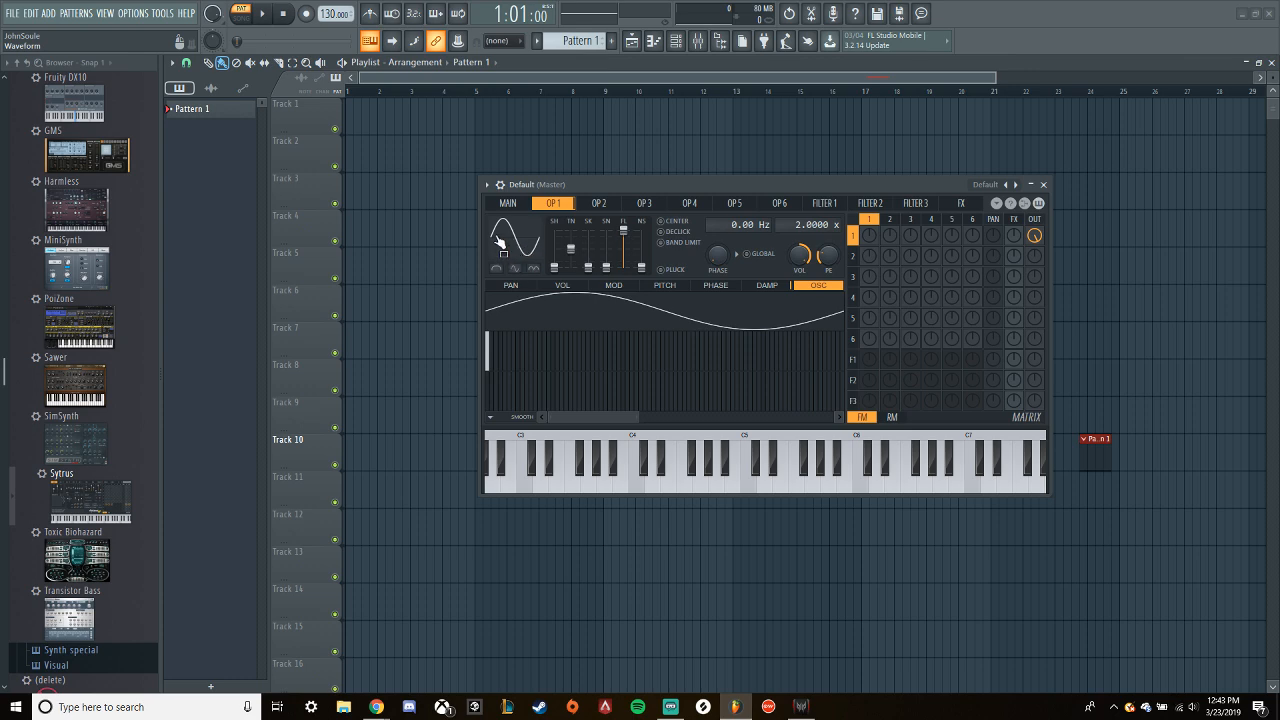
mouse_move(571, 248)
left_mouse_down()
mouse_move(554, 254)
mouse_move(554, 239)
mouse_move(554, 267)
mouse_move(571, 241)
left_mouse_up()
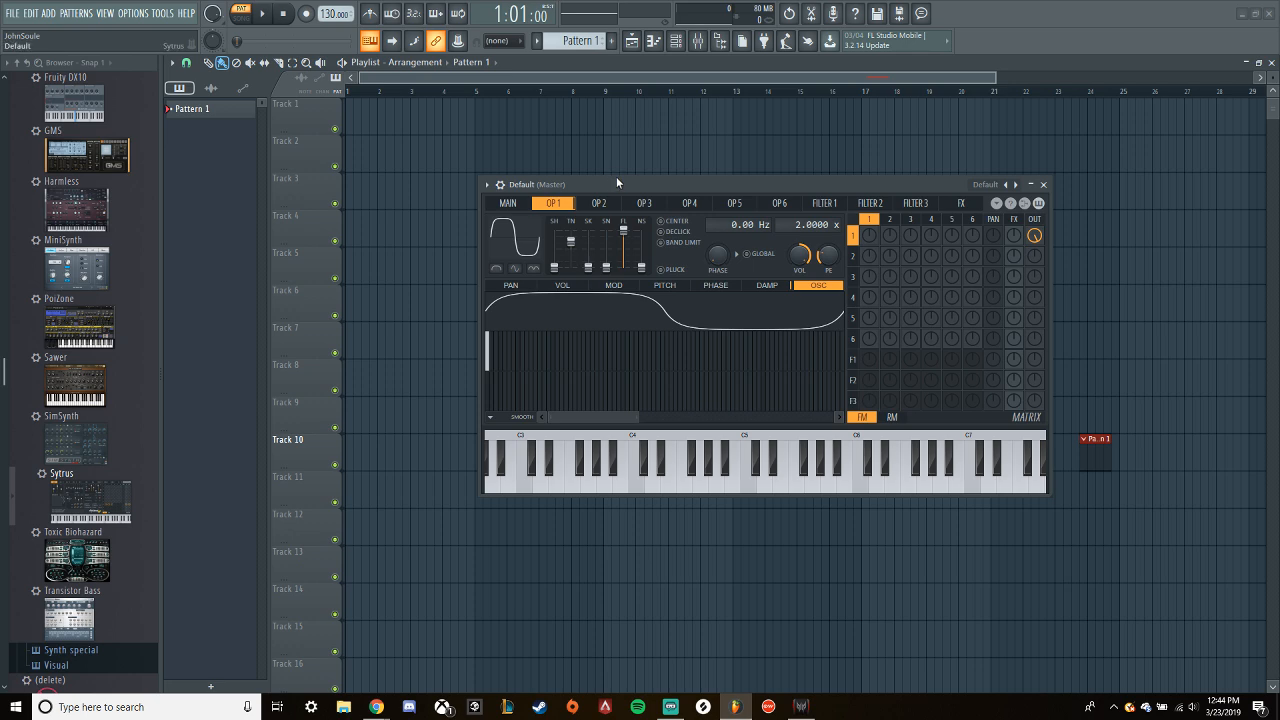
key("z")
- Return operator 1's tension to centre, raise its shape close to square with a low pre-filter, and play a test note
mouse_move(623, 232)
left_mouse_down()
mouse_move(623, 253)
mouse_move(623, 230)
left_mouse_up()
left_click_drag(570, 240, 623, 264)
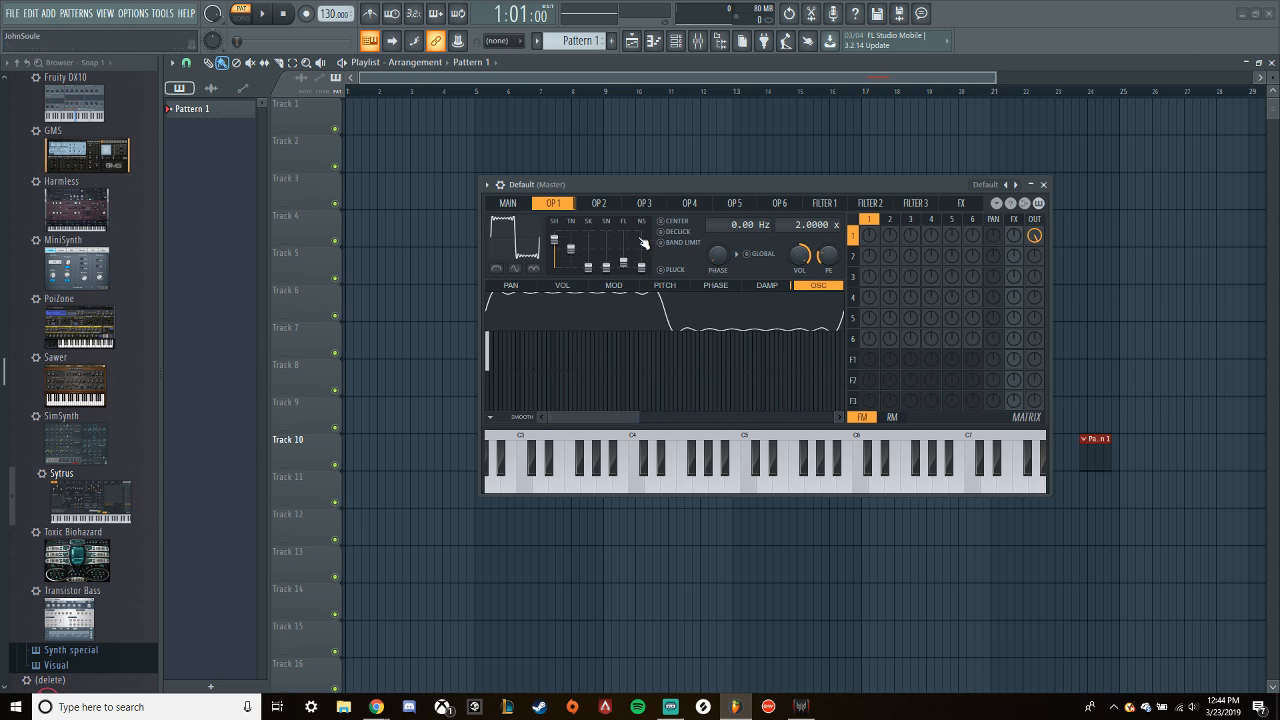
left_click_drag(638, 424, 396, 398)
left_click_drag(626, 181, 626, 174)
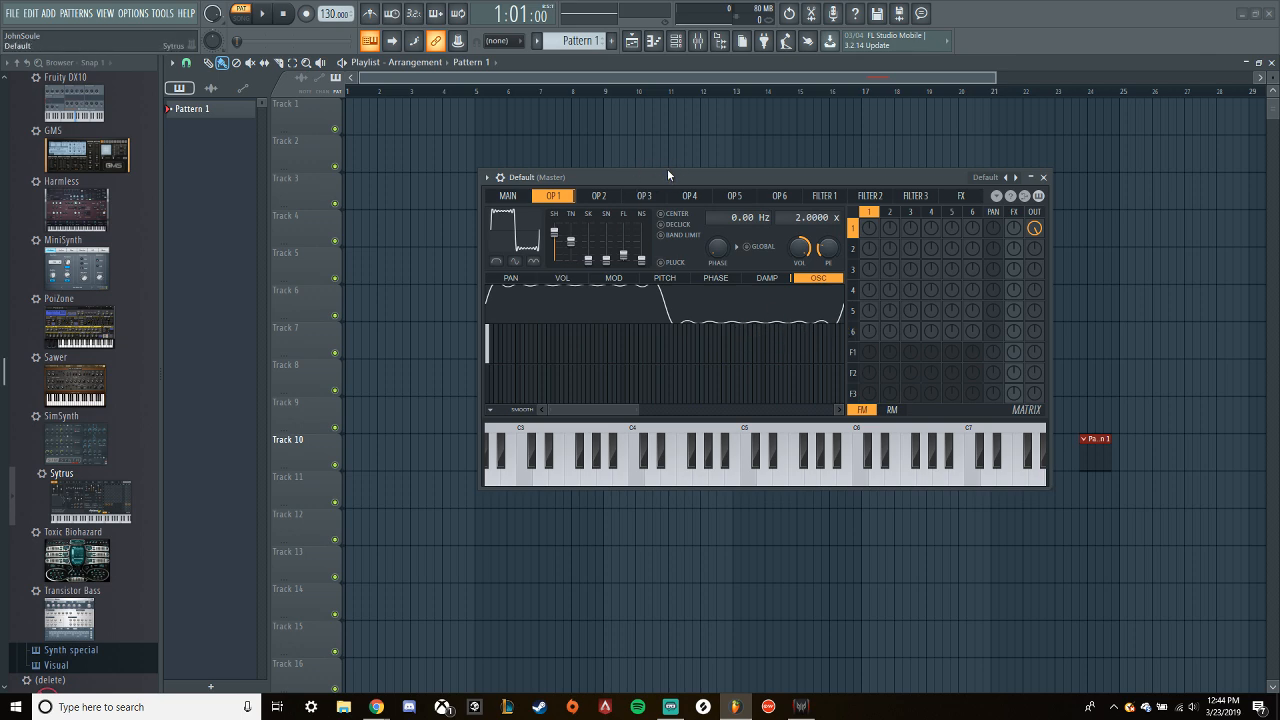
key("z")
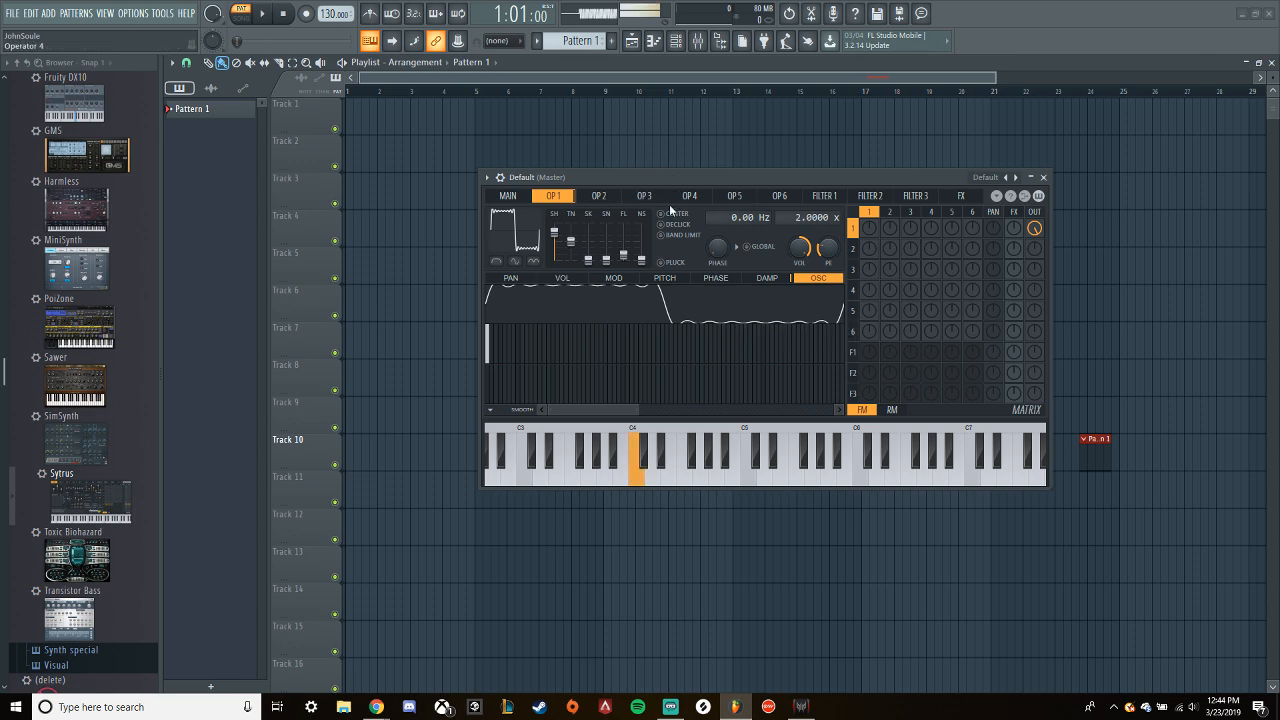
- Lower operator 1's shape to zero, raise its tension high, and keep the pre-filter at about 14 harmonics
left_click_drag(624, 256, 571, 237)
key("z")
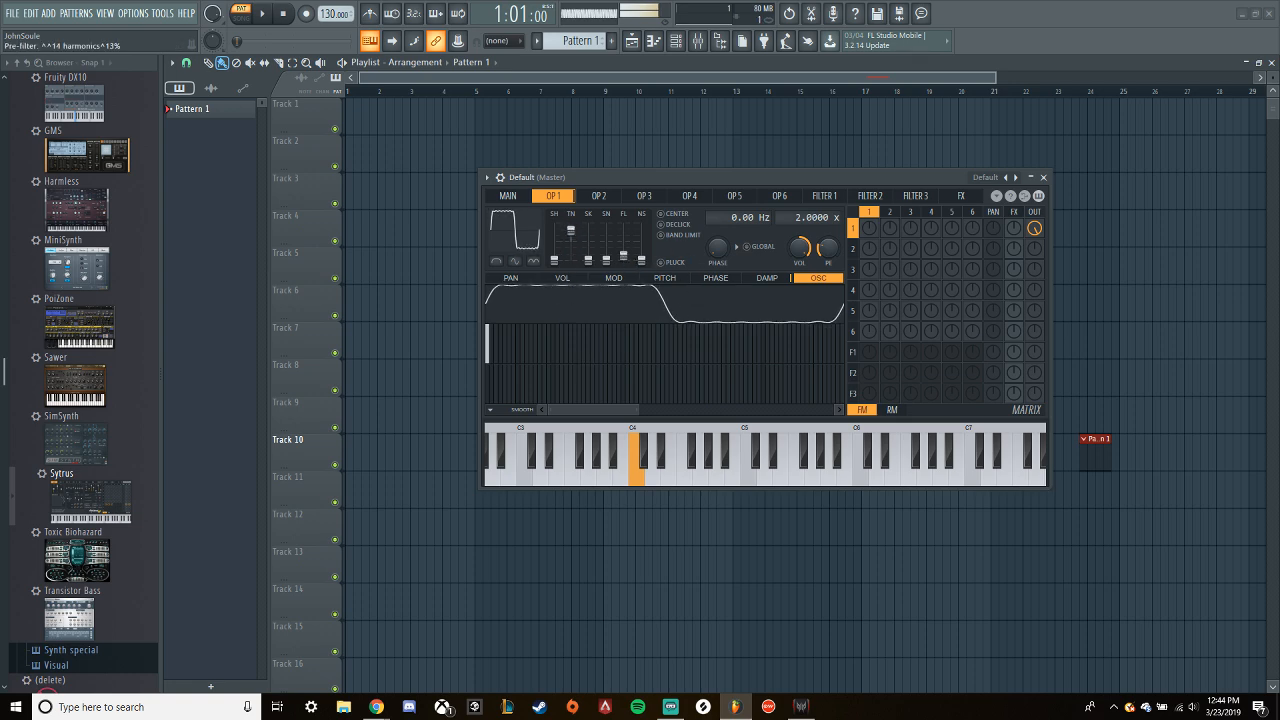
left_click_drag(623, 251, 623, 254)
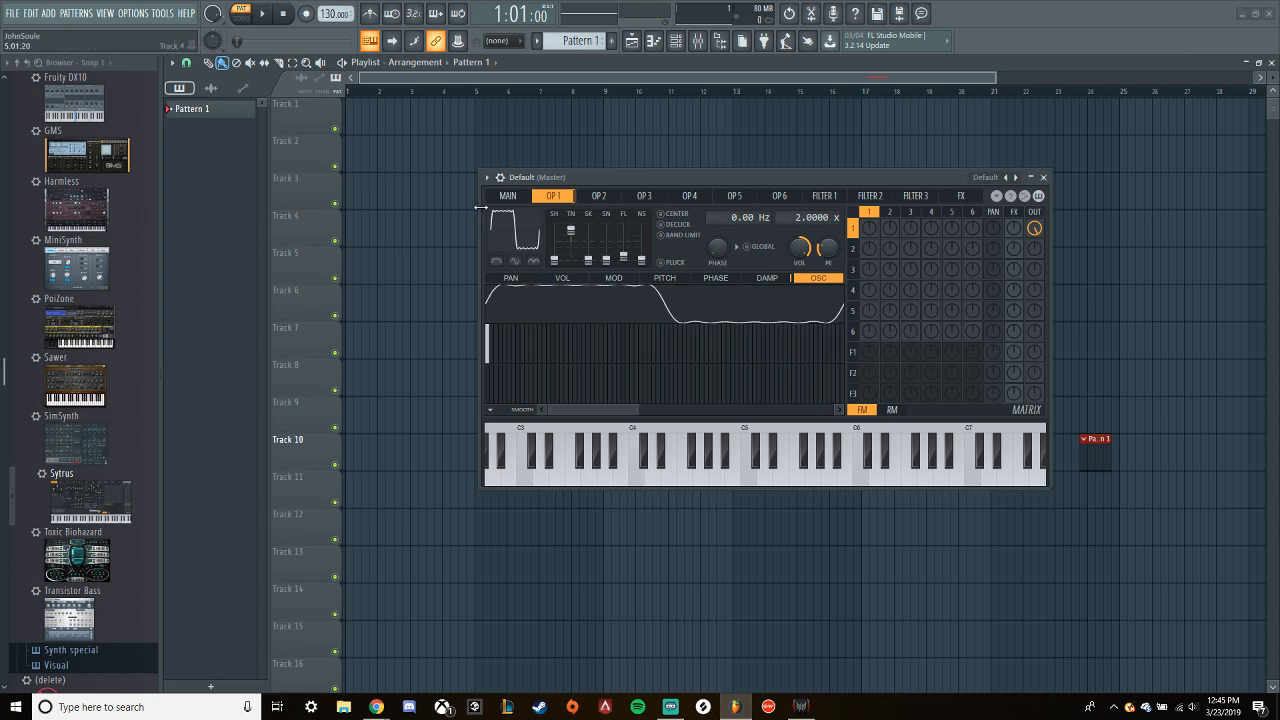
- Lower the main pitch to its minimum and set operator 2's frequency modulation of operator 1 to 42%
left_click(507, 195)
left_click_drag(565, 239, 563, 265)
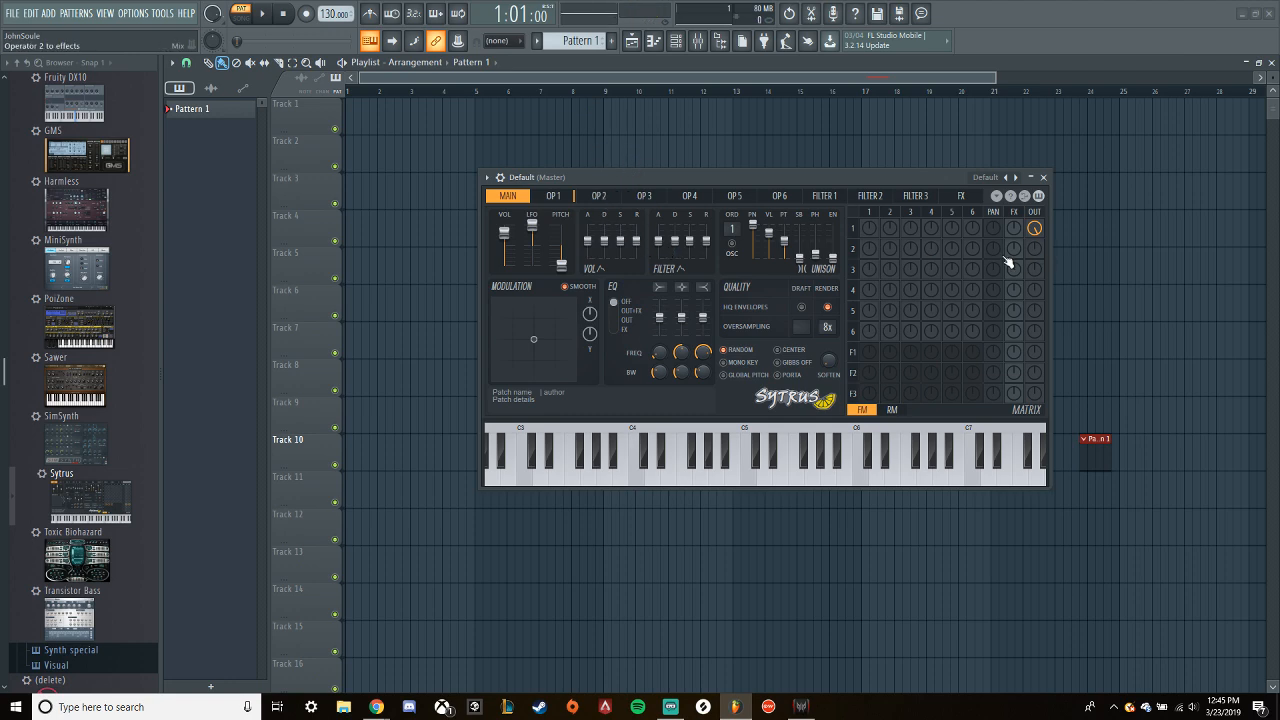
key("z")
left_click_drag(890, 228, 890, 204)
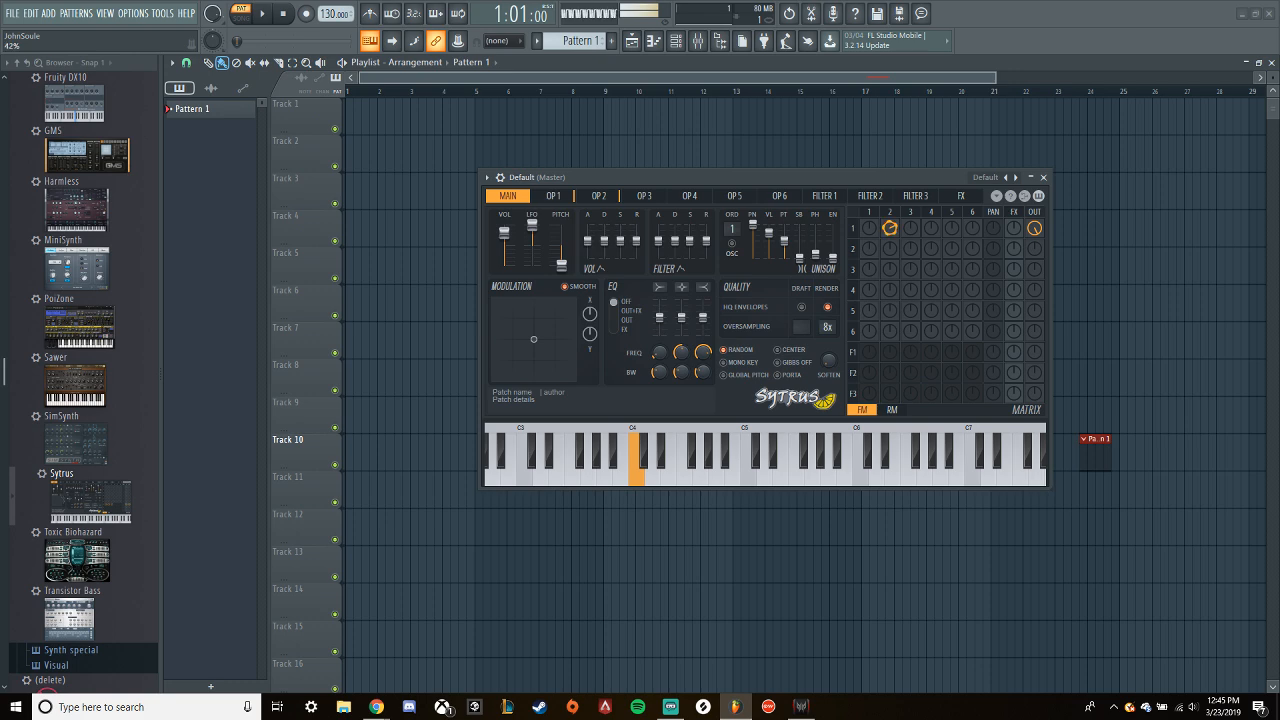
- Set operator 2's shape to 31% and adjust its tension to curve the waveform's slopes
left_click(605, 196)
left_click_drag(554, 260, 554, 249)
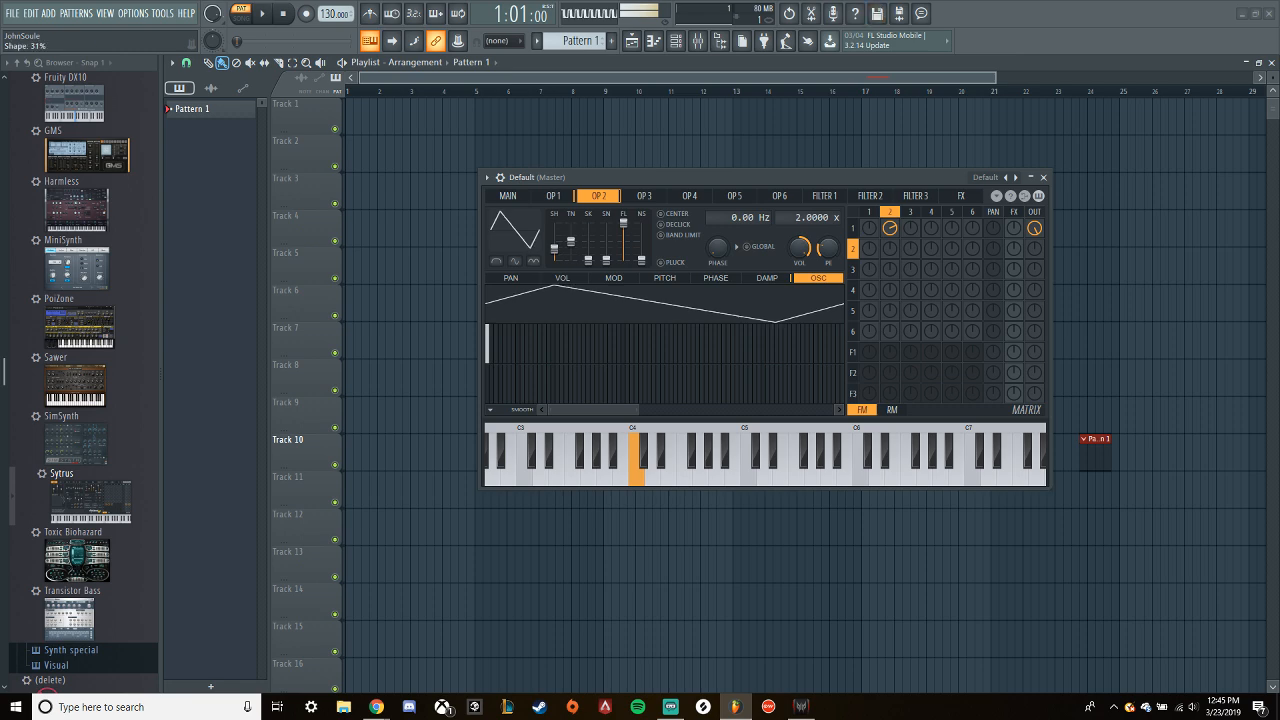
left_click_drag(565, 254, 566, 252)
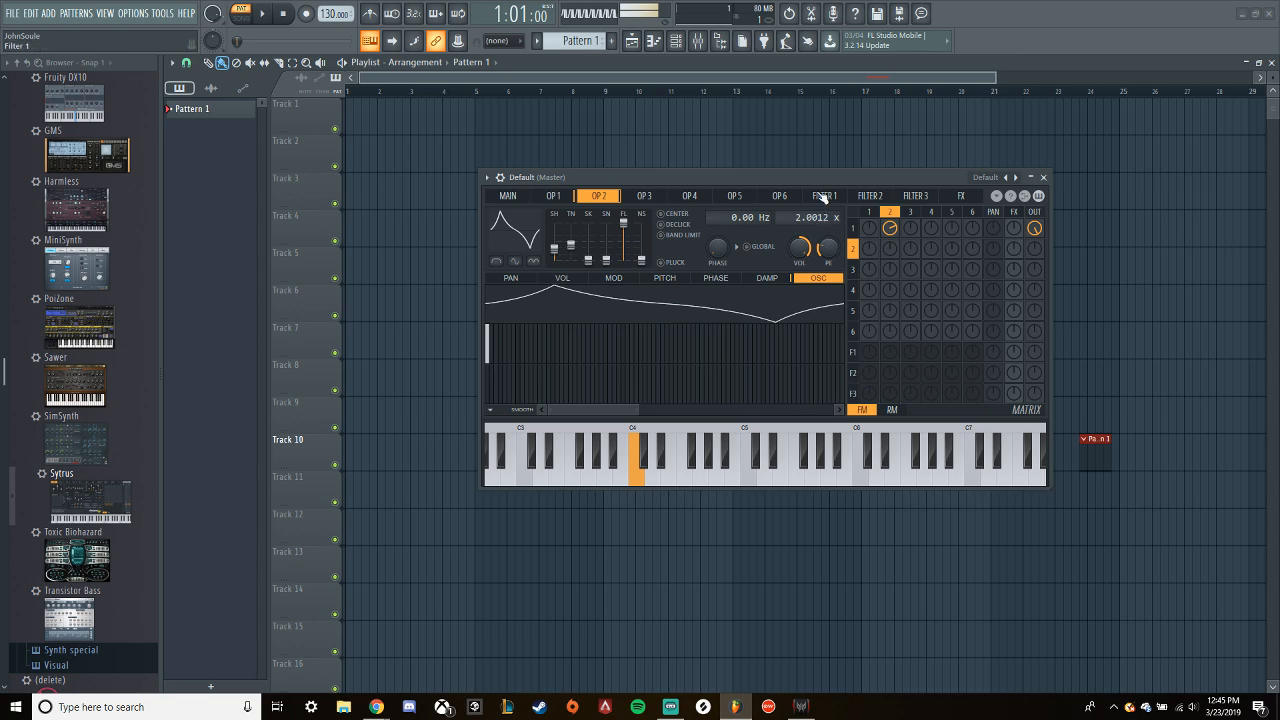
- Play a test note and raise operator 2's frequency ratio to 4.0012x
key("z")
scroll(798, 216, "up", 1)
scroll(798, 216, "up", 1)
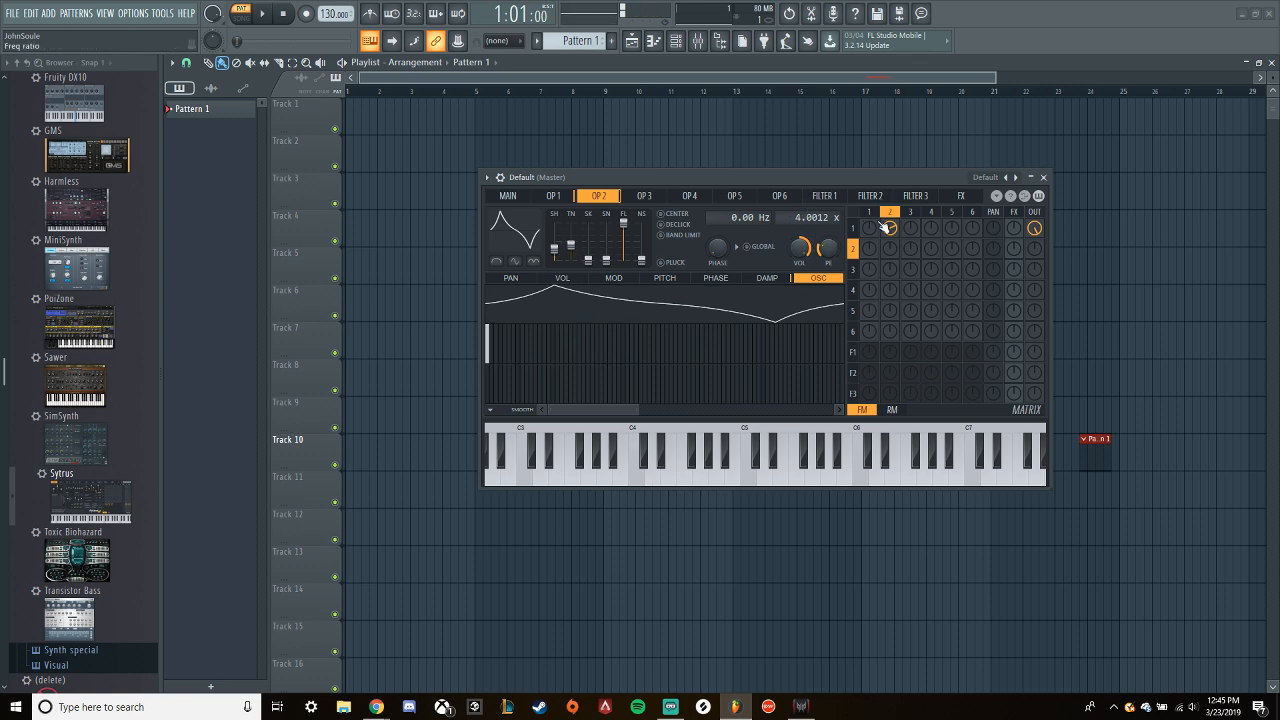
- Map modulation X to operator 1's input modulation as a linear ramp rising from zero to full
left_click(561, 203)
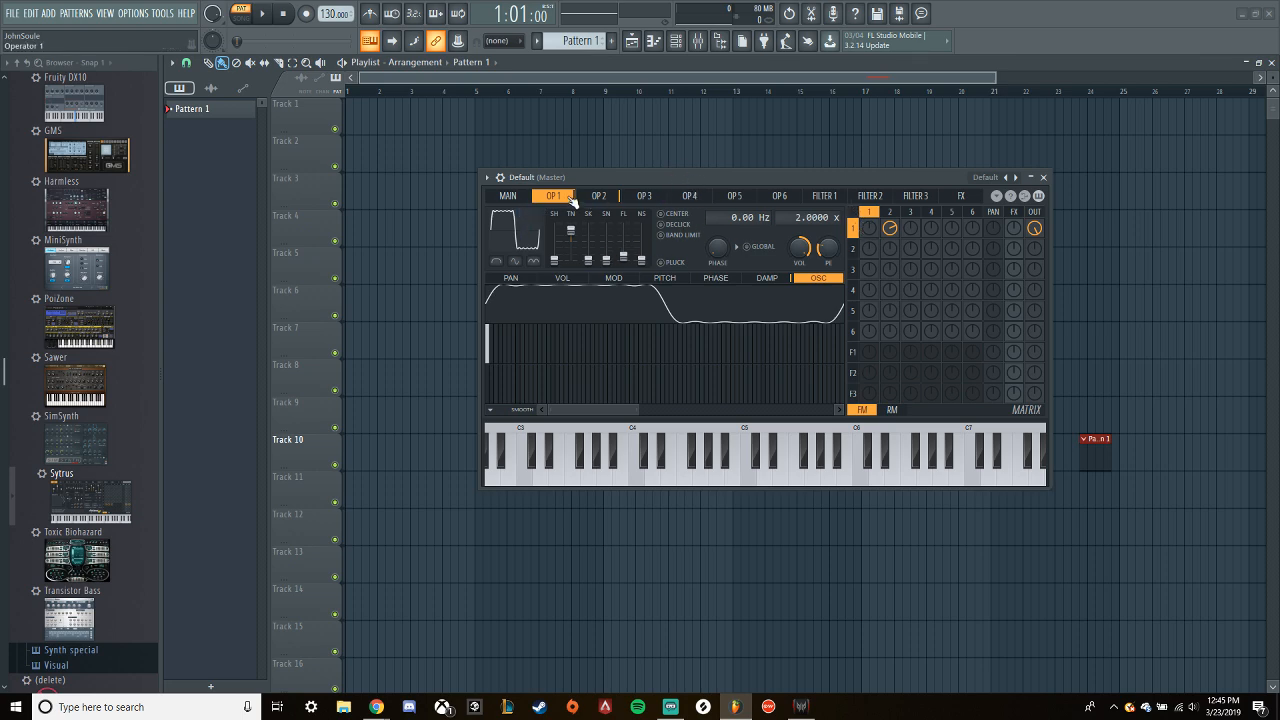
left_click(618, 280)
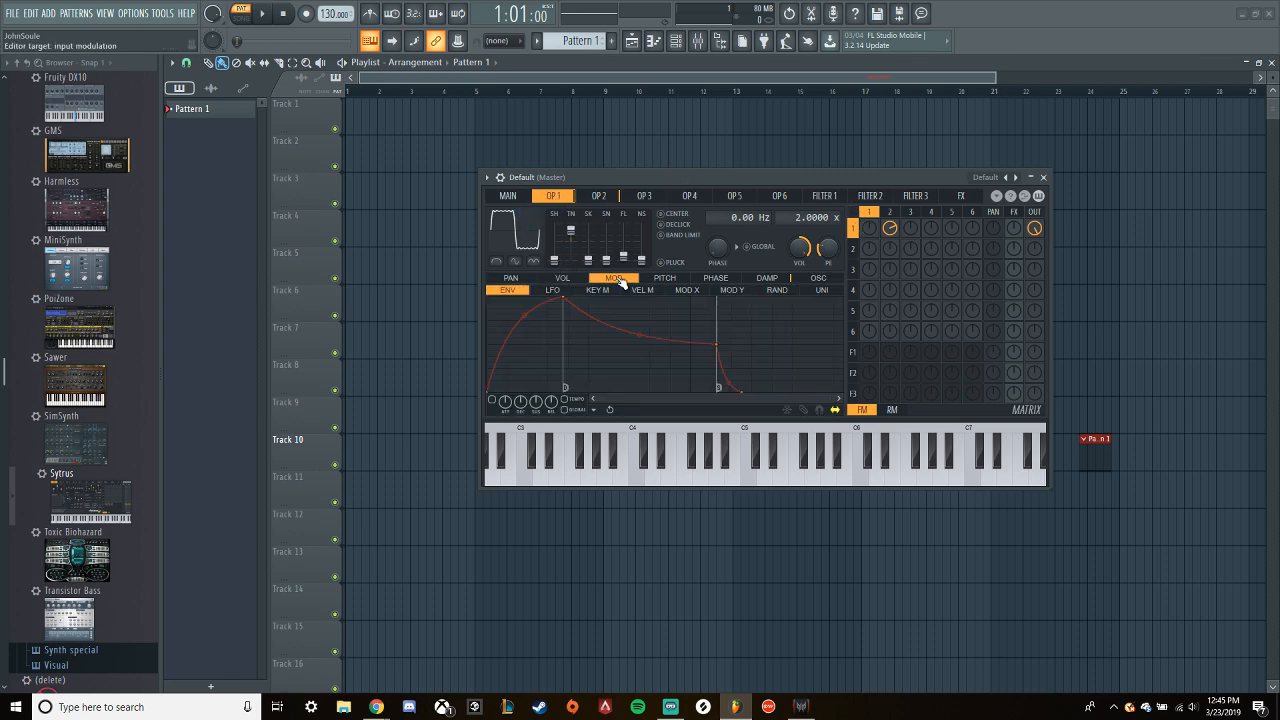
left_click(688, 292)
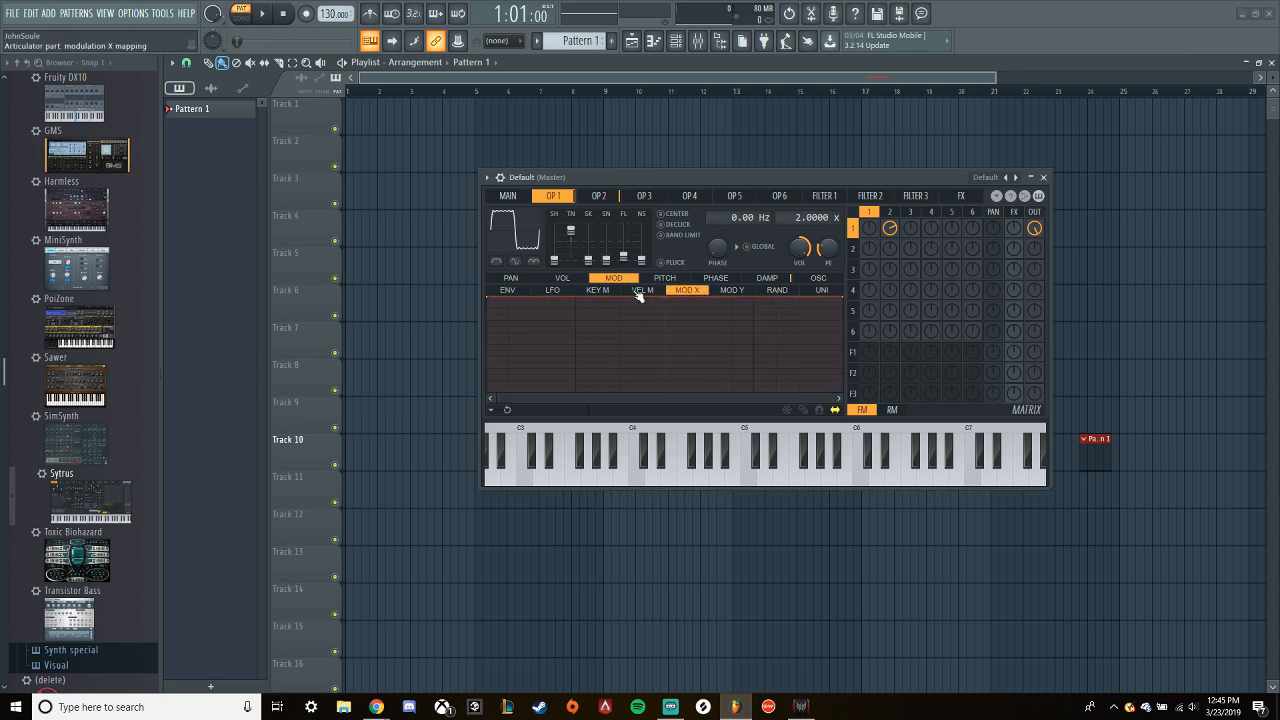
left_click(490, 300)
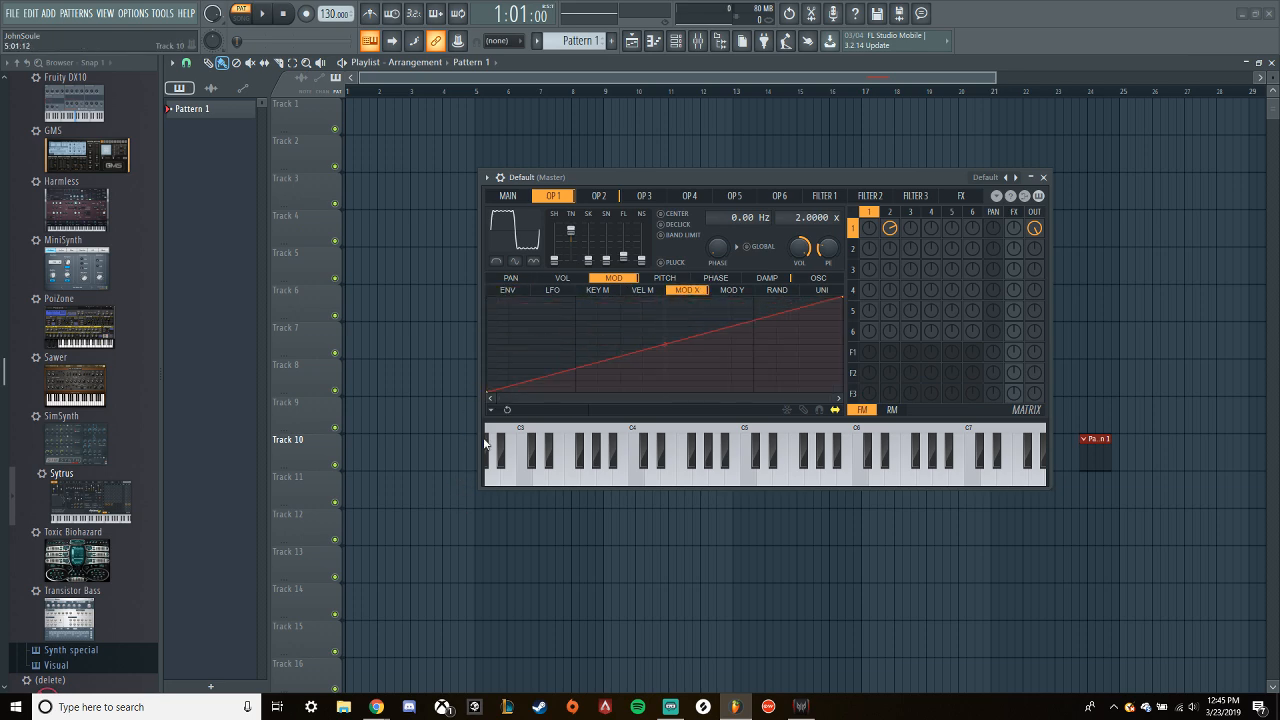
- Set the main modulation X to minimum and raise it to maximum, playing a test note at each setting
left_click(508, 196)
left_click_drag(585, 321, 585, 400)
left_click_drag(587, 316, 587, 360)
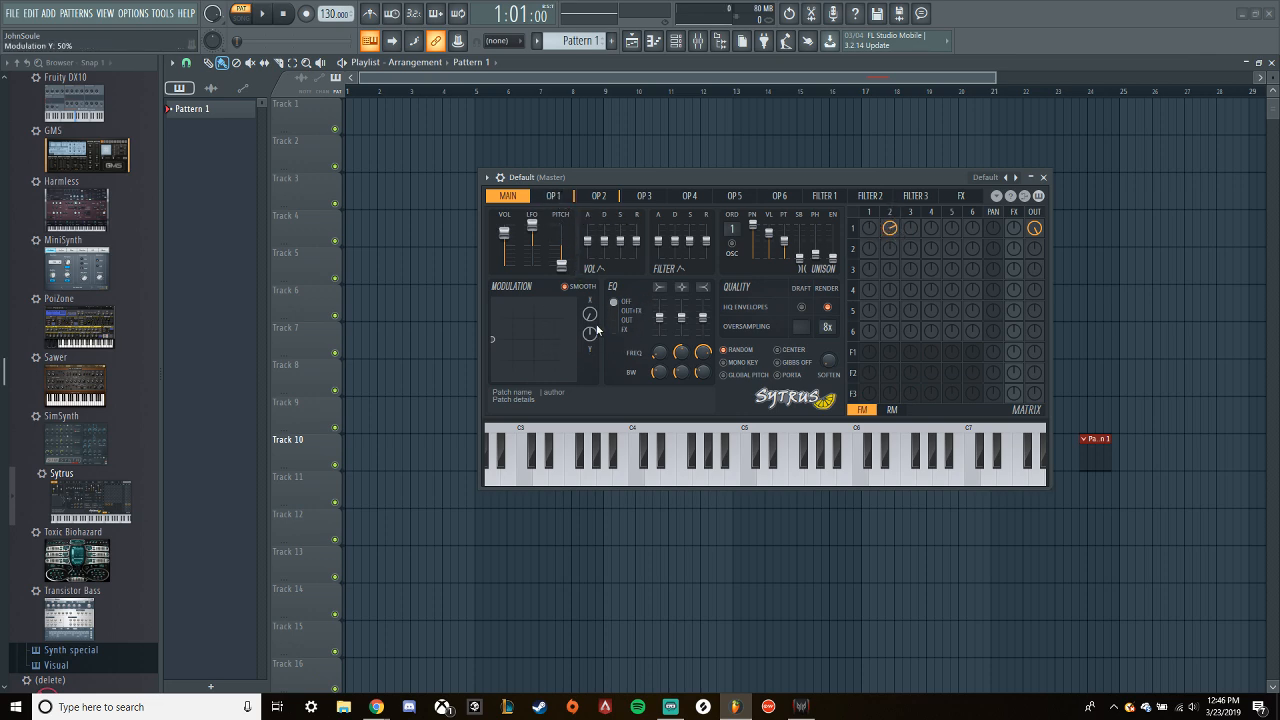
key("z")
left_click_drag(590, 314, 590, 200)
key("z")
- Try operator 4's frequency modulation of operator 1 and return it to zero
left_click_drag(931, 228, 931, 206)
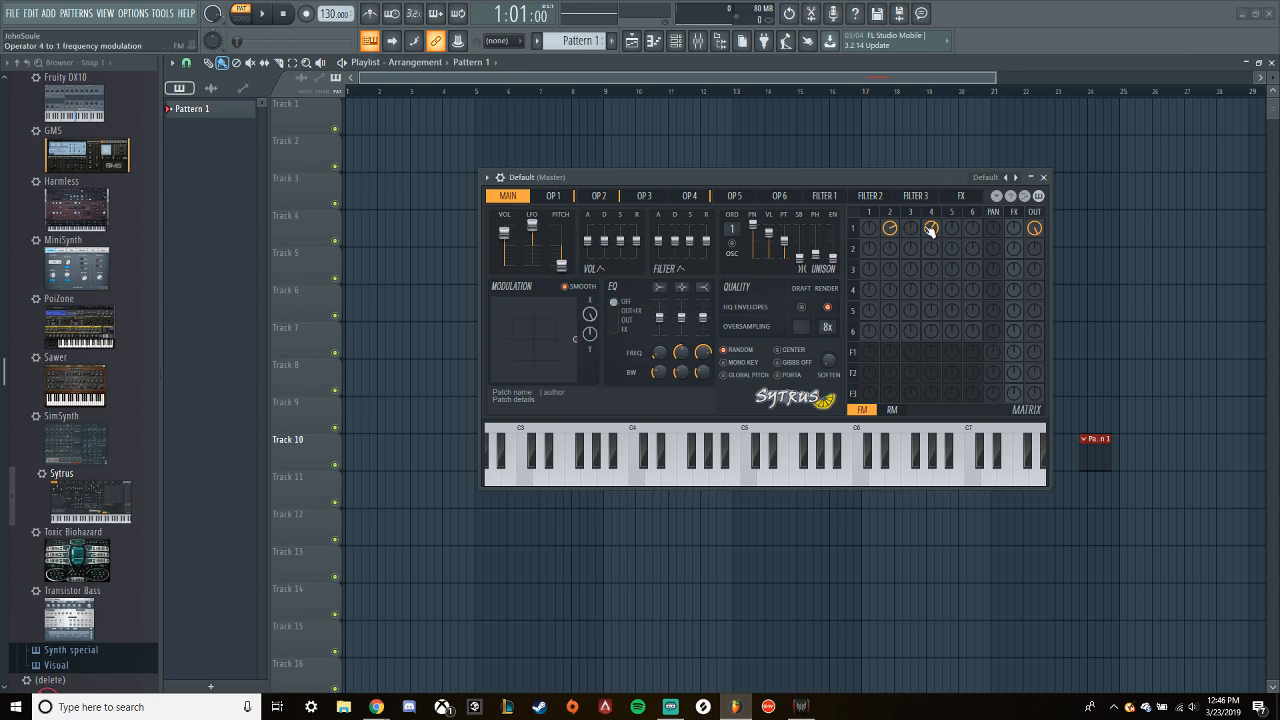
left_click_drag(931, 228, 931, 232)
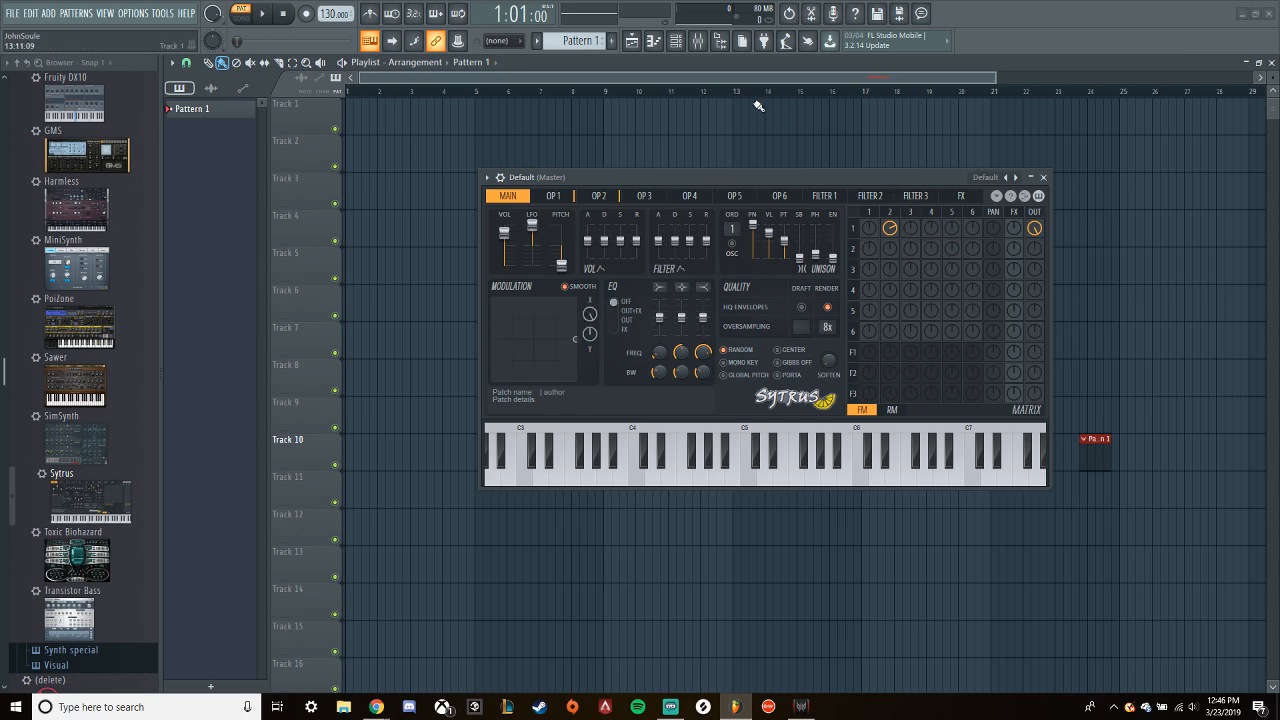
- Move the Sytrus window down to uncover the playlist
left_click_drag(741, 177, 903, 469)
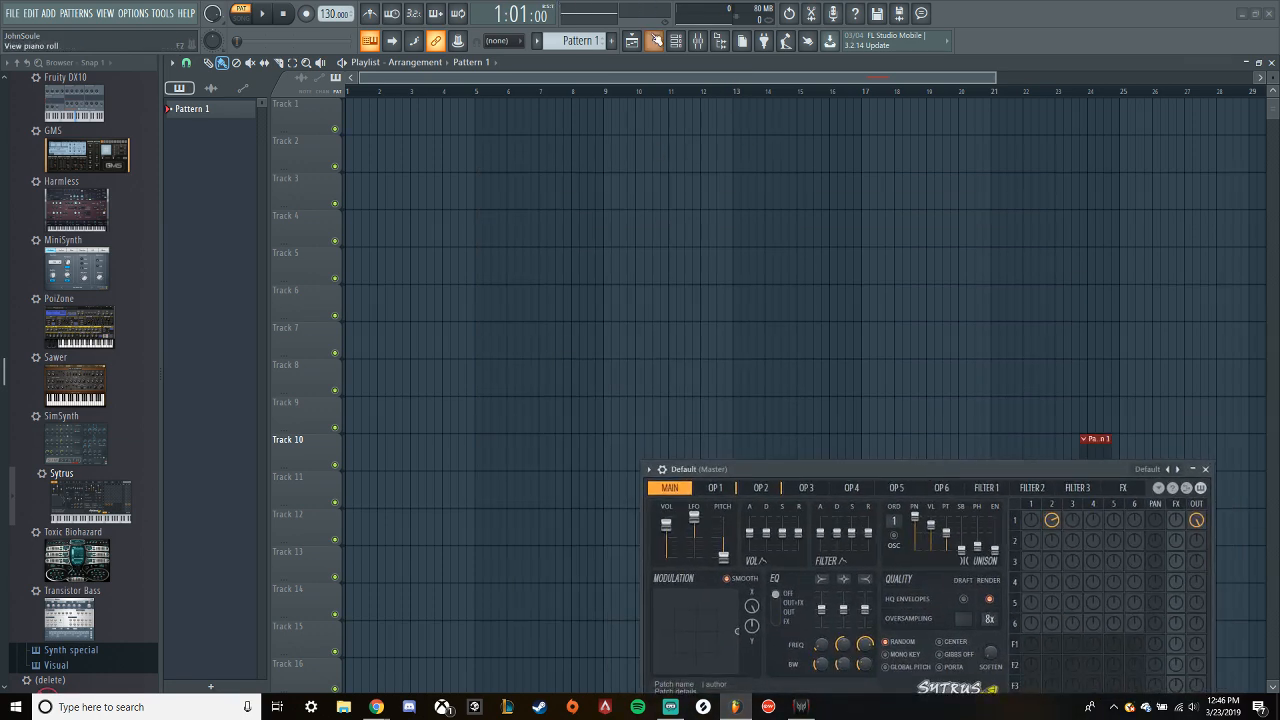
- Create a new pattern named Bass and place its clip at bar 1 on Track 1
key("F4")
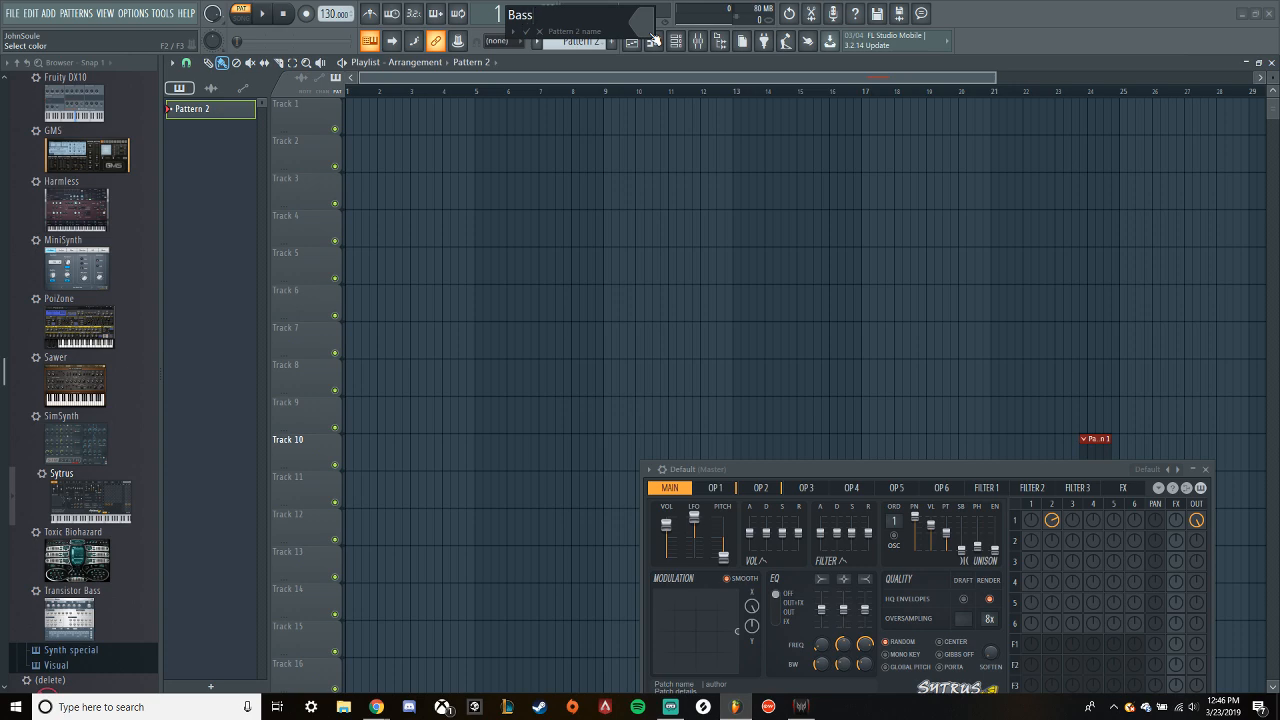
type("Bass")
key("Return")
left_click(353, 112)
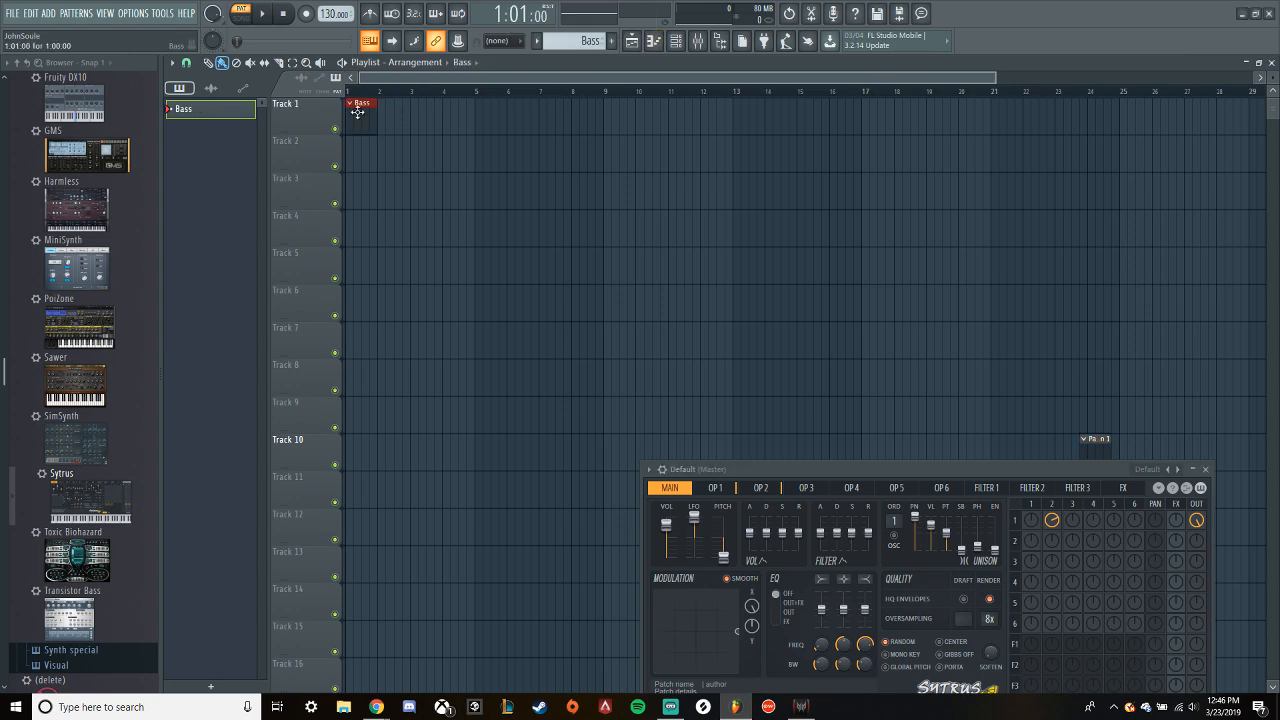
- Switch to song mode, move the Sytrus window up to reveal its keyboard, and select bar 1 as the loop range
key("l")
left_click(675, 40)
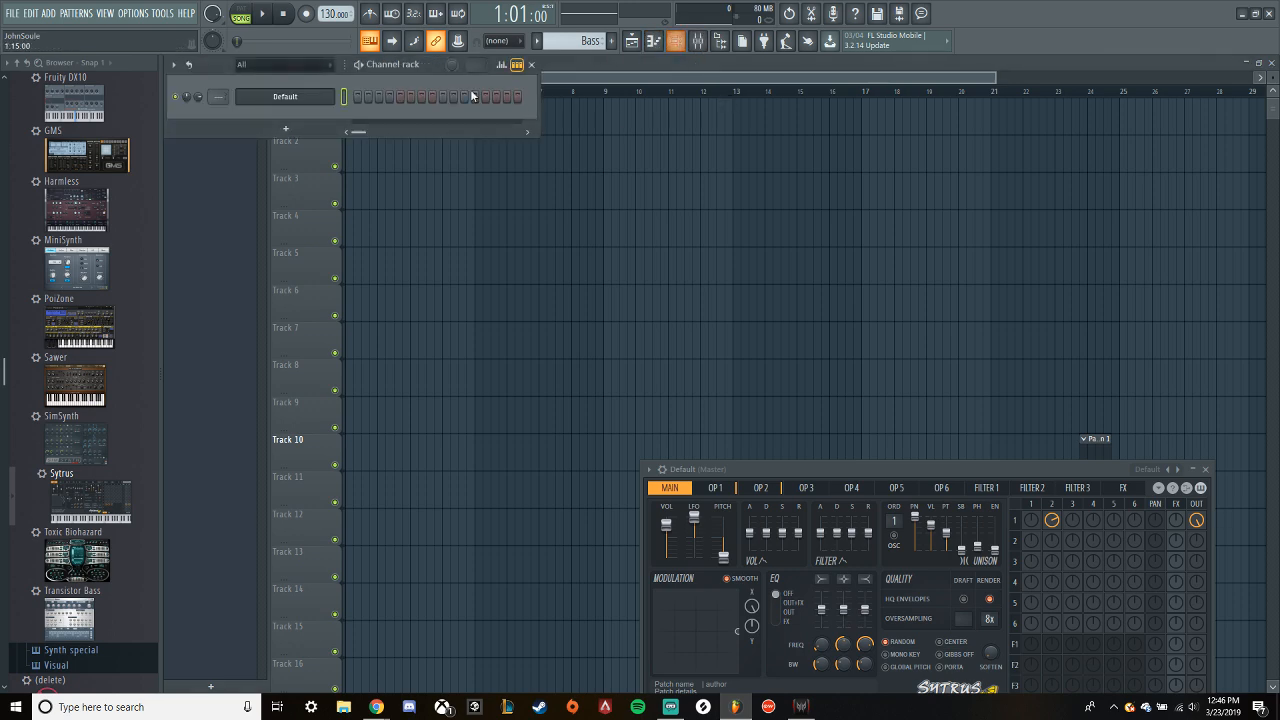
left_click_drag(856, 468, 691, 224)
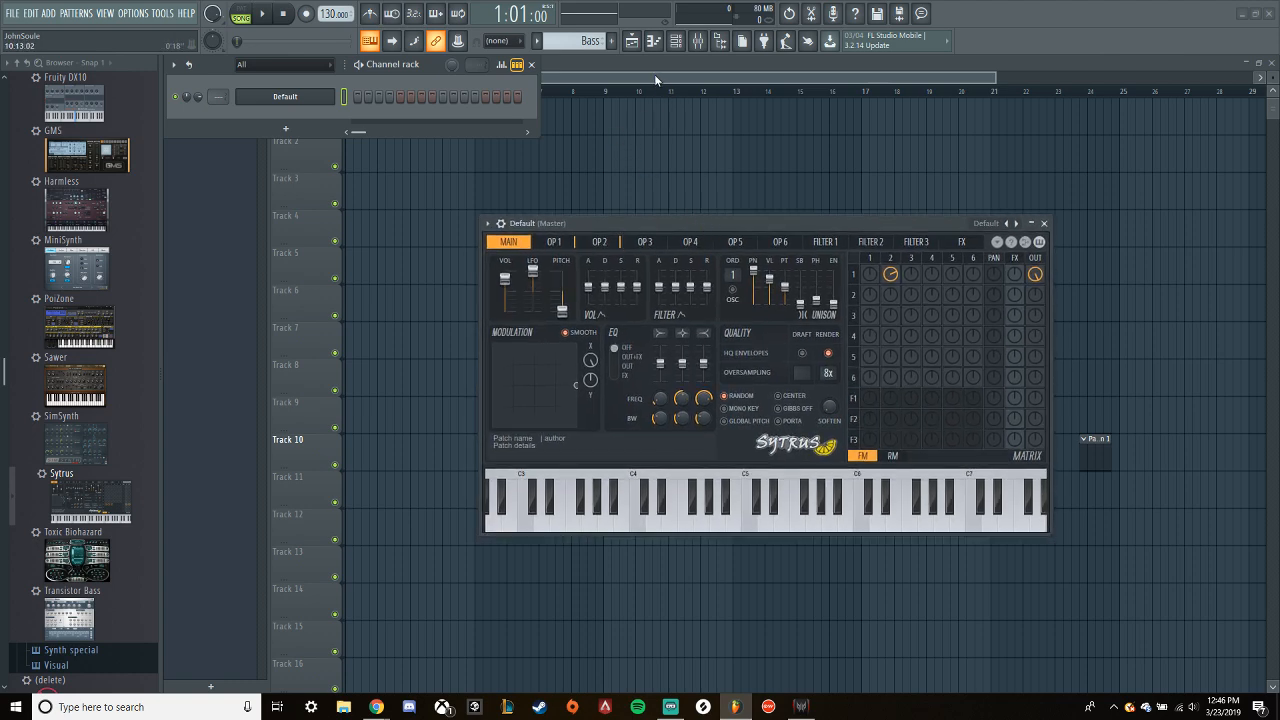
left_click(623, 80)
left_click_drag(349, 91, 378, 92)
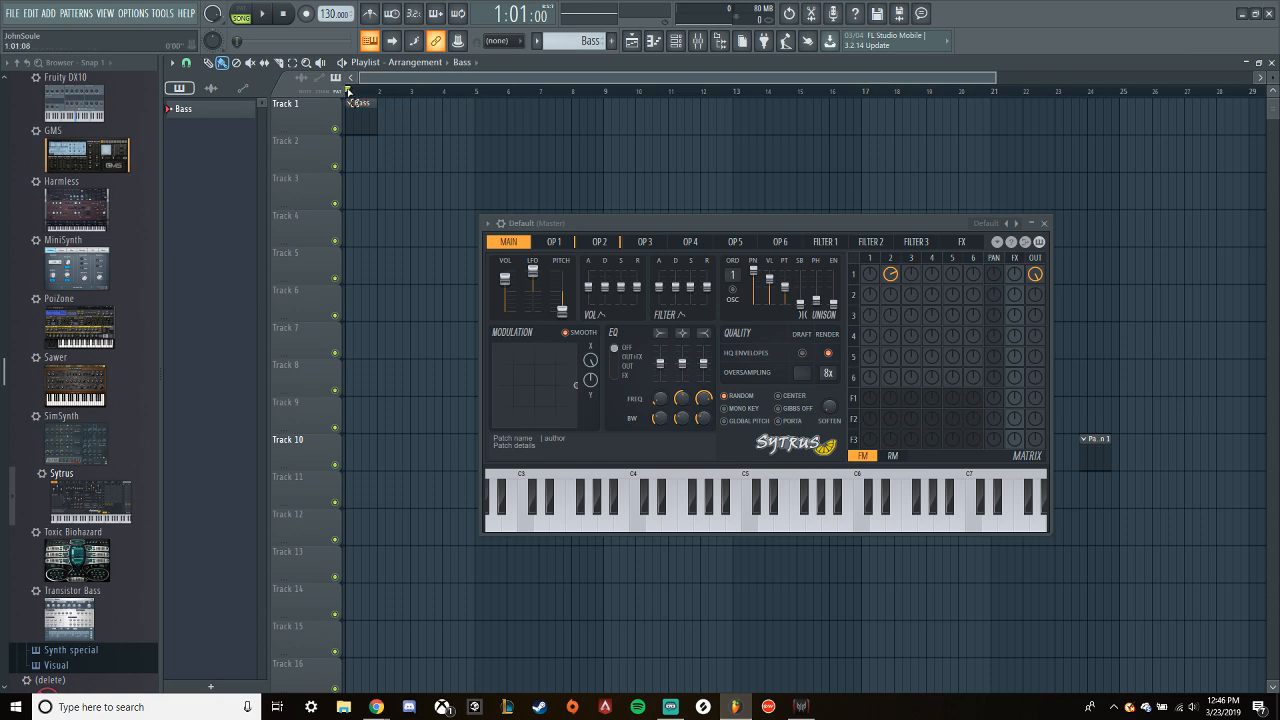
- Open the Default channel's piano roll and draw a one-bar G3 note starting at bar 1
left_click(680, 43)
right_click(321, 97)
left_click(376, 99)
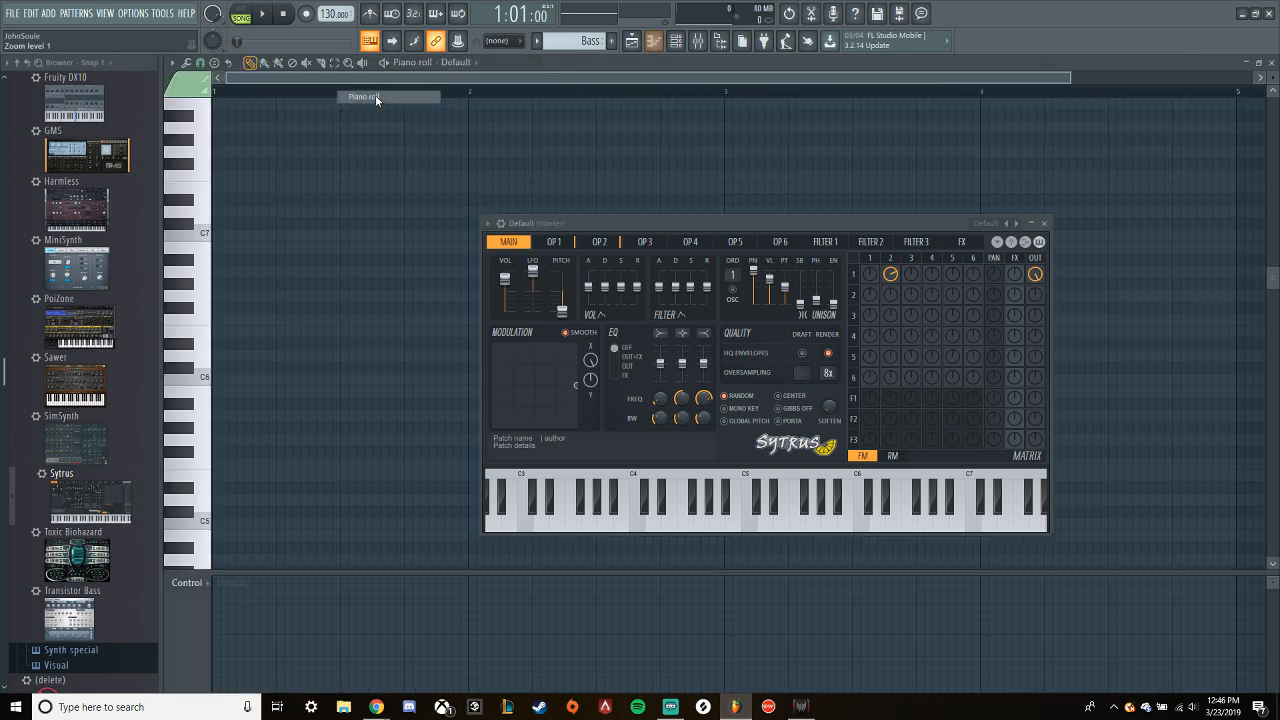
scroll(205, 330, "down", 8)
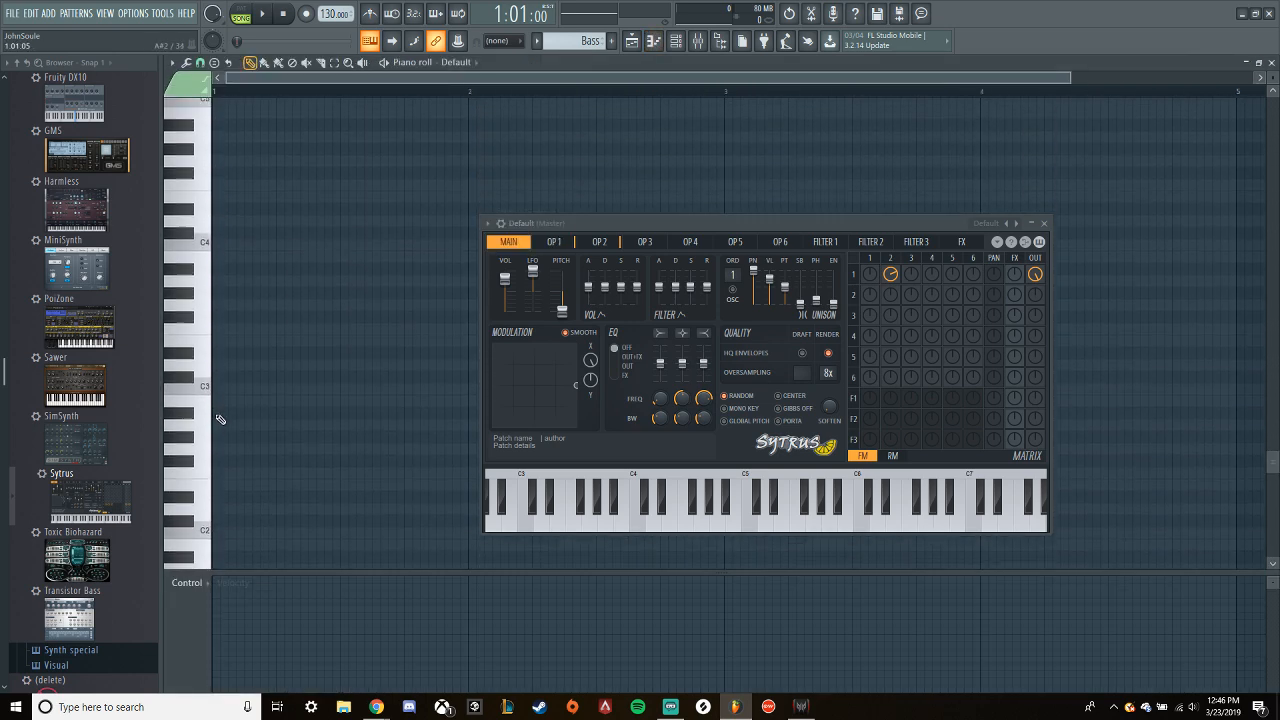
left_click(204, 345)
left_click(208, 262)
left_click(224, 261)
left_click_drag(245, 262, 471, 264)
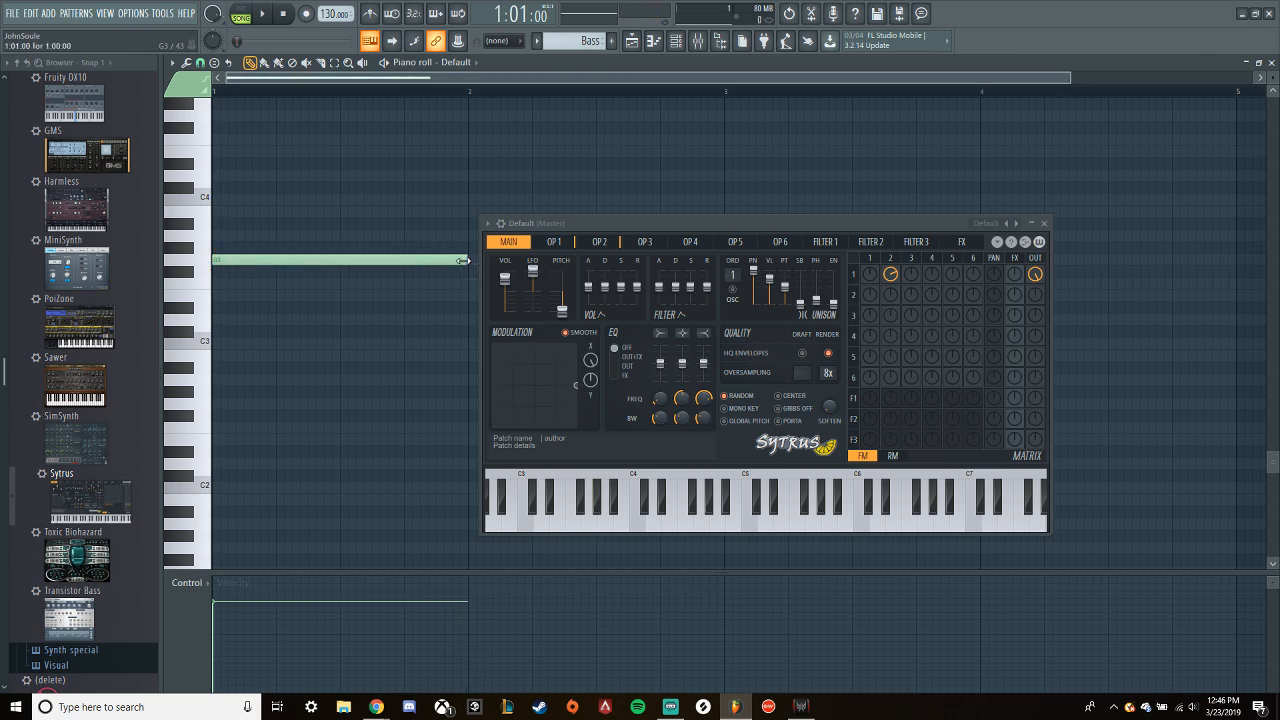
- Set the Sytrus master pitch to +0 semitones, move the bass note down to G1 and audition it
left_click_drag(562, 310, 562, 290)
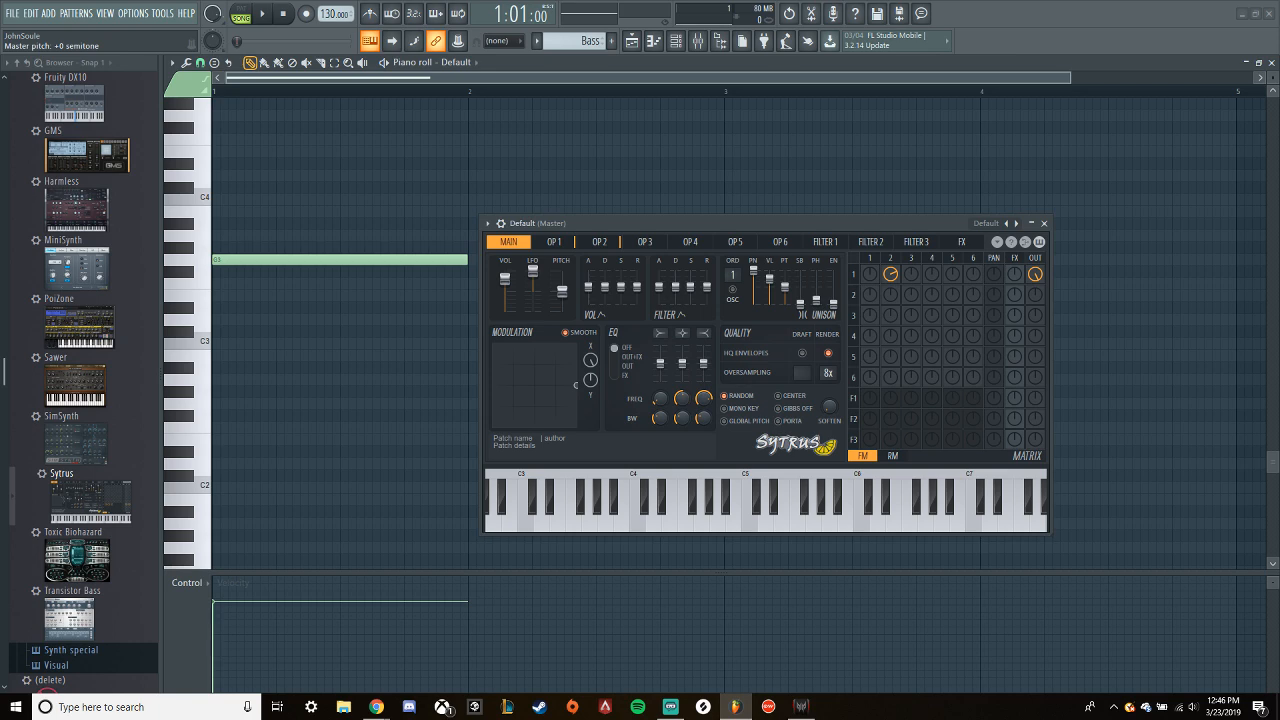
left_click_drag(220, 261, 226, 537)
key("space")
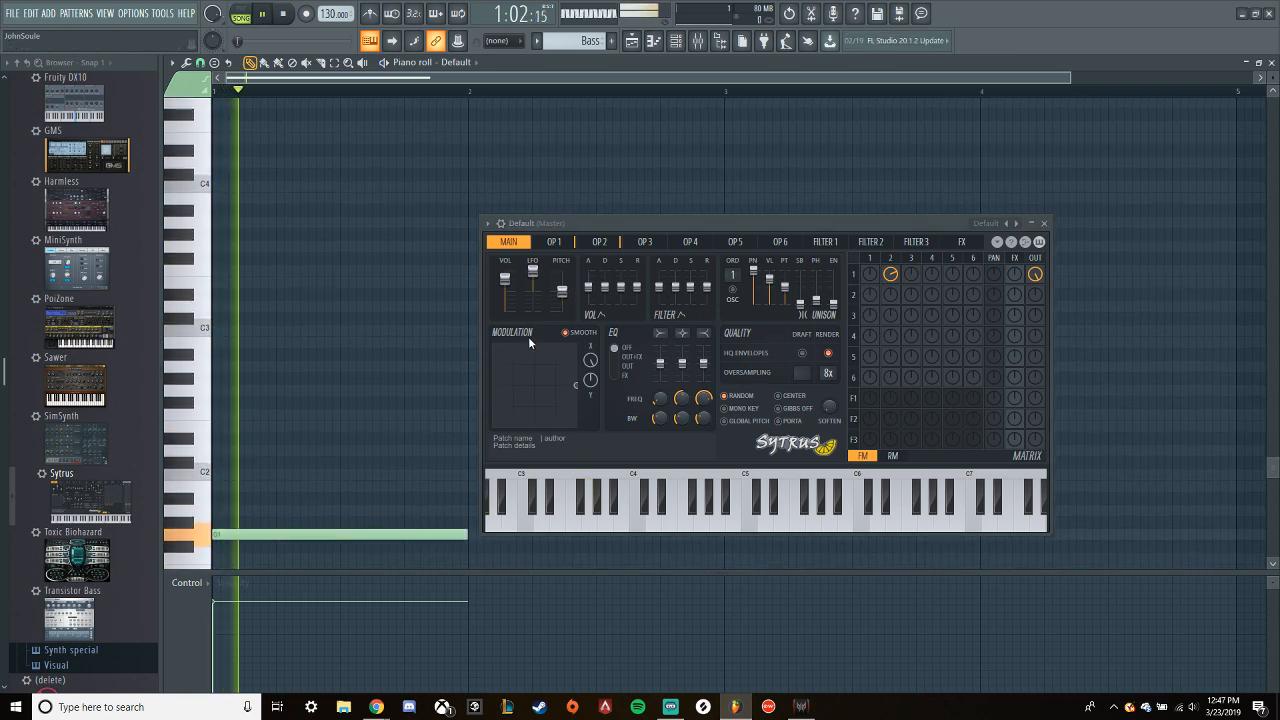
key("space")
- Create an automation clip for the main modulation X across bar 1 in the playlist and play the loop
left_click(631, 40)
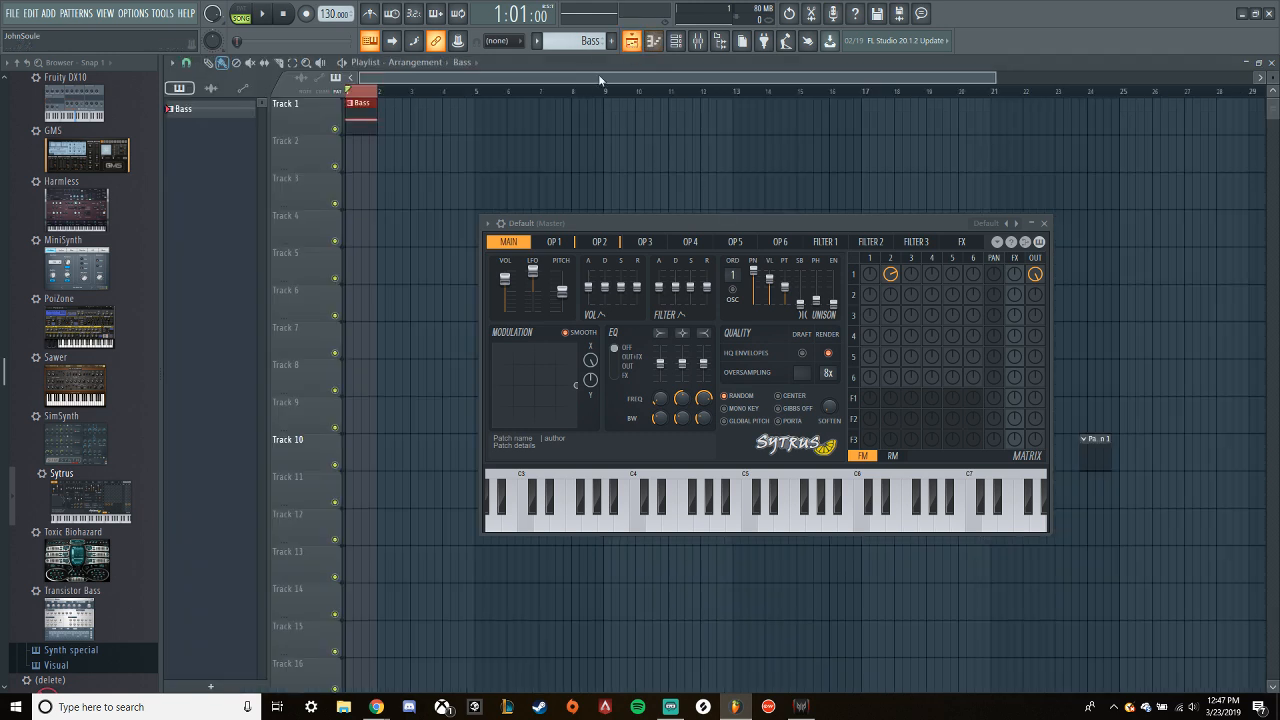
right_click(591, 360)
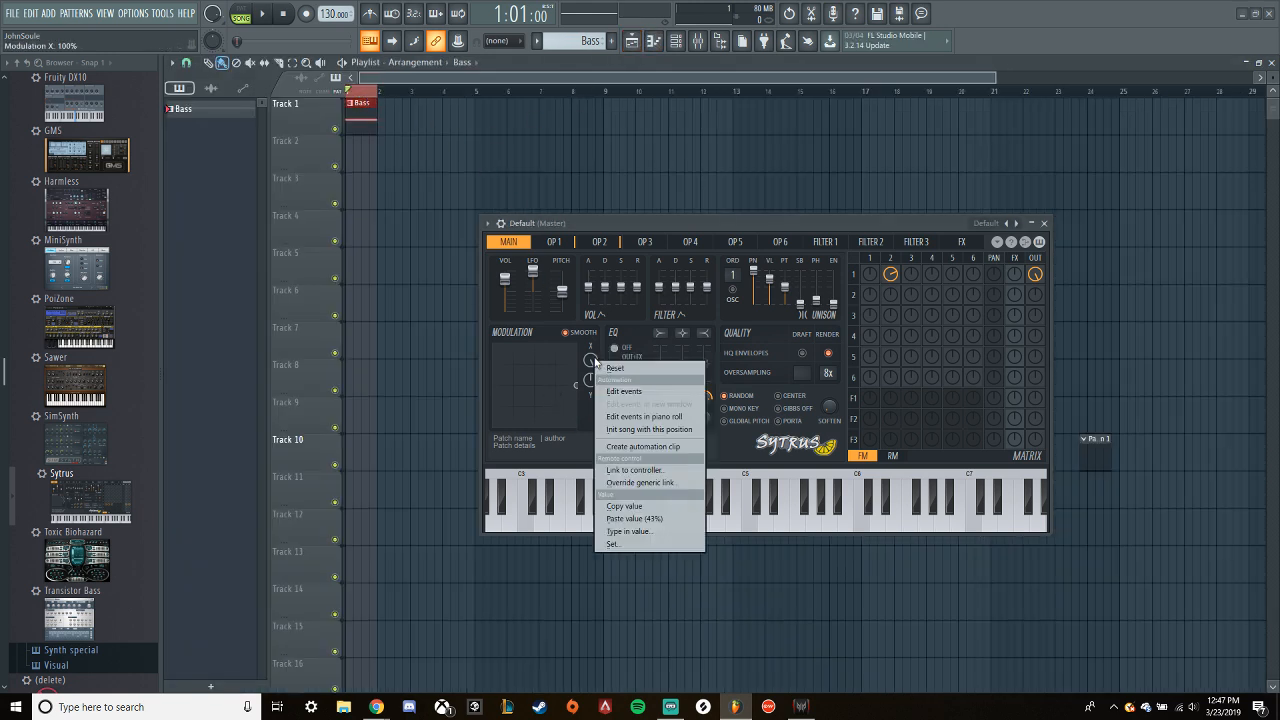
left_click(643, 446)
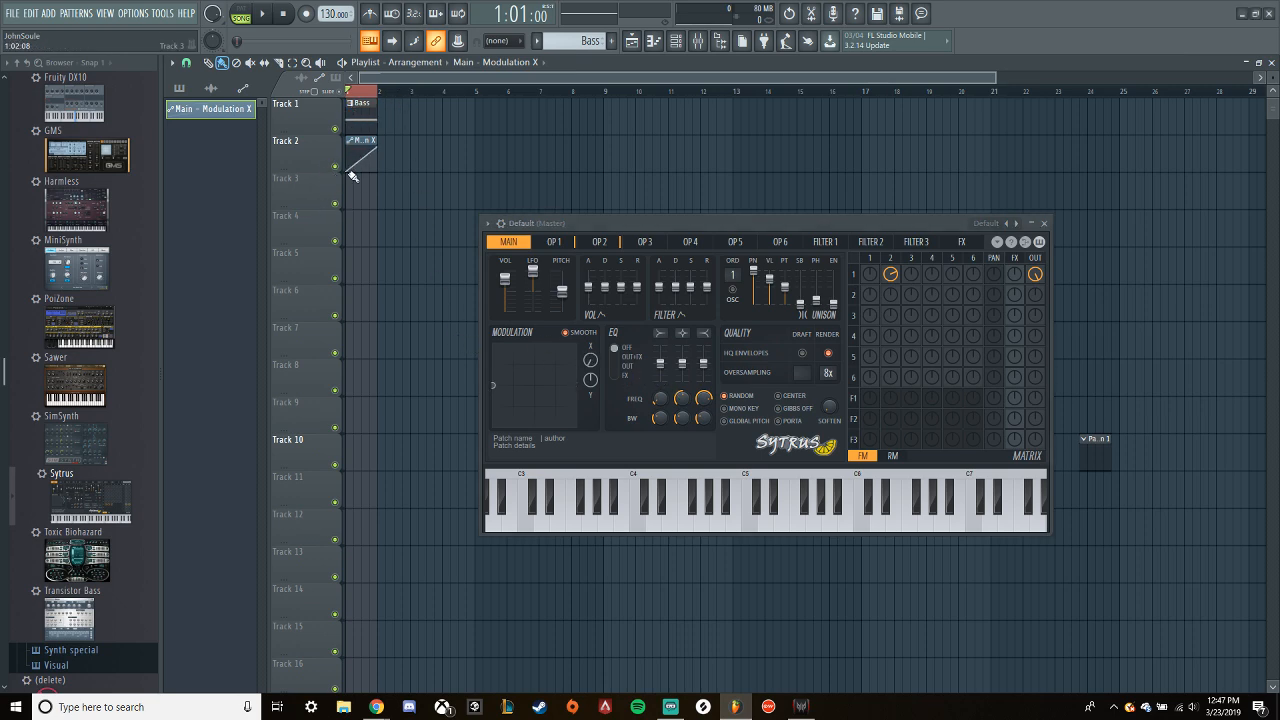
left_click_drag(595, 364, 595, 284)
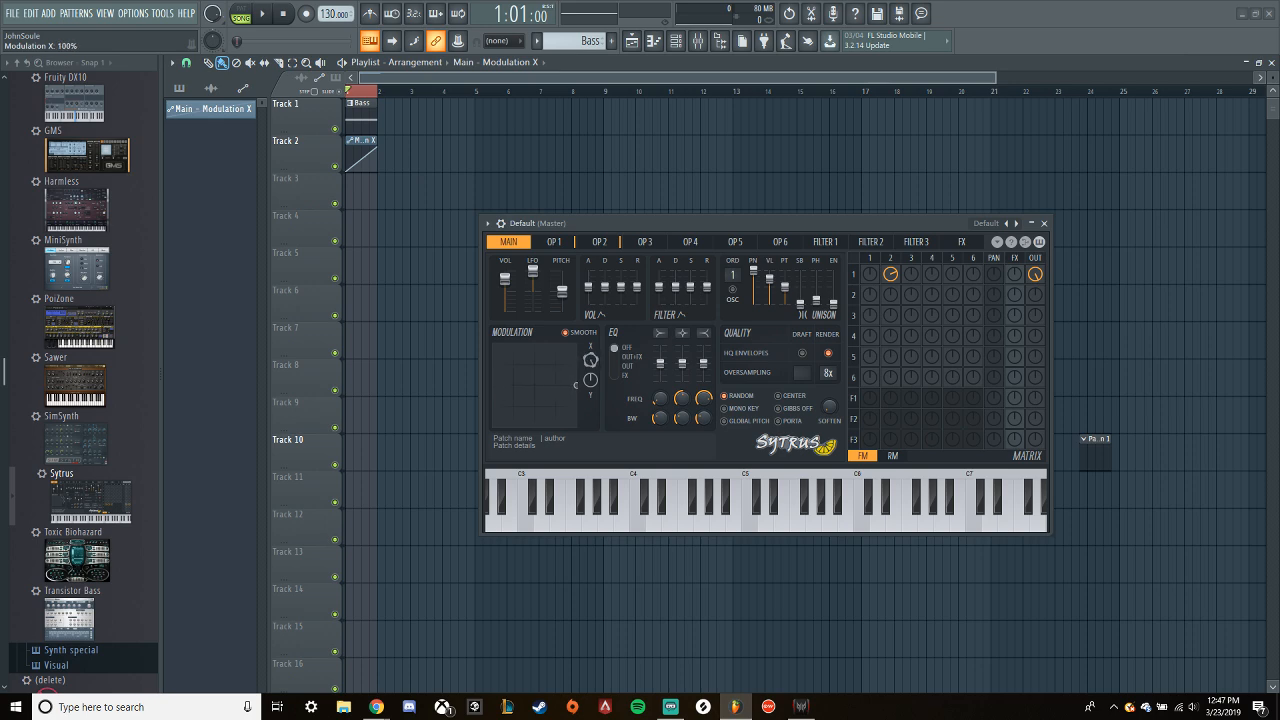
key("space")
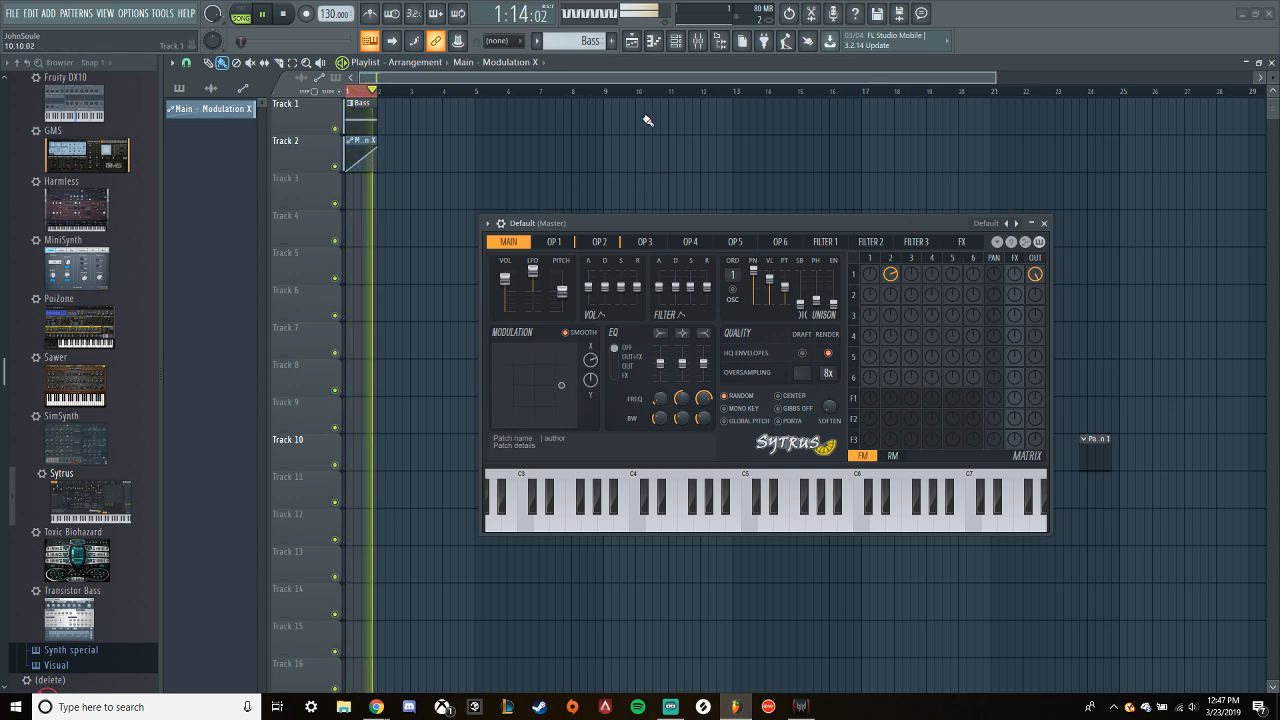
key("space")
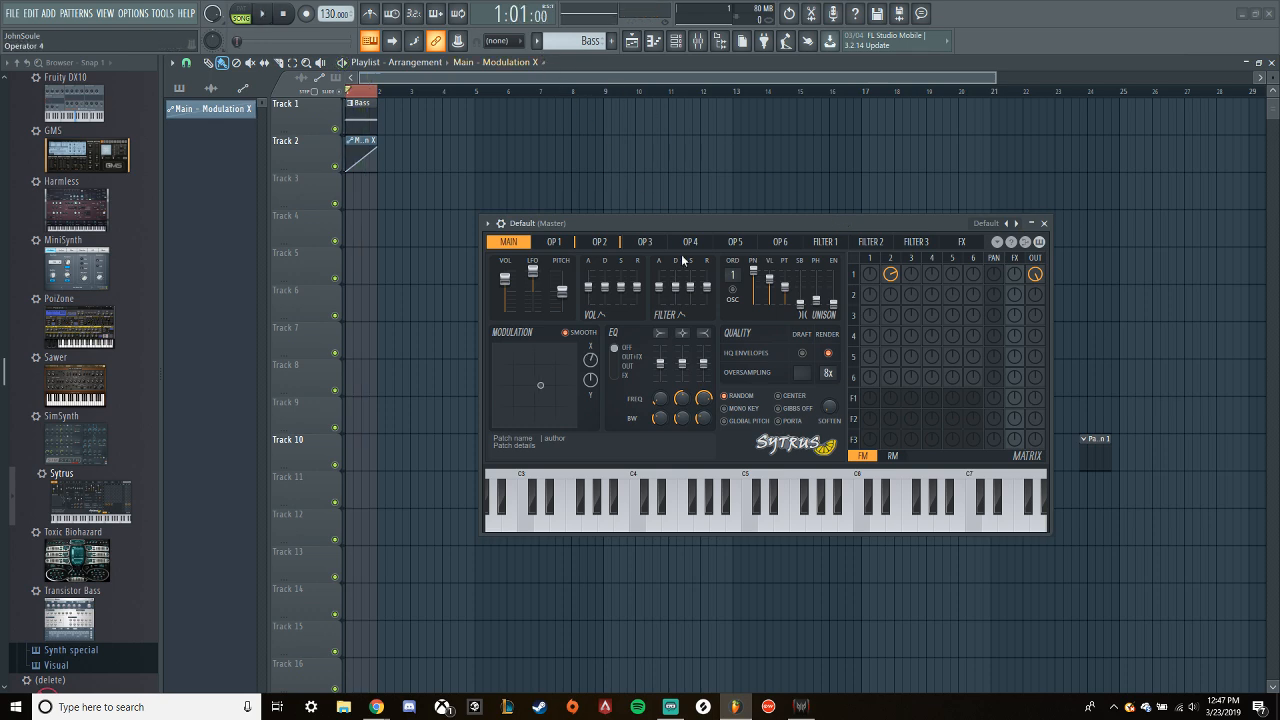
- Show the mixer and play the loop to check the master level
left_click(699, 42)
key("space")
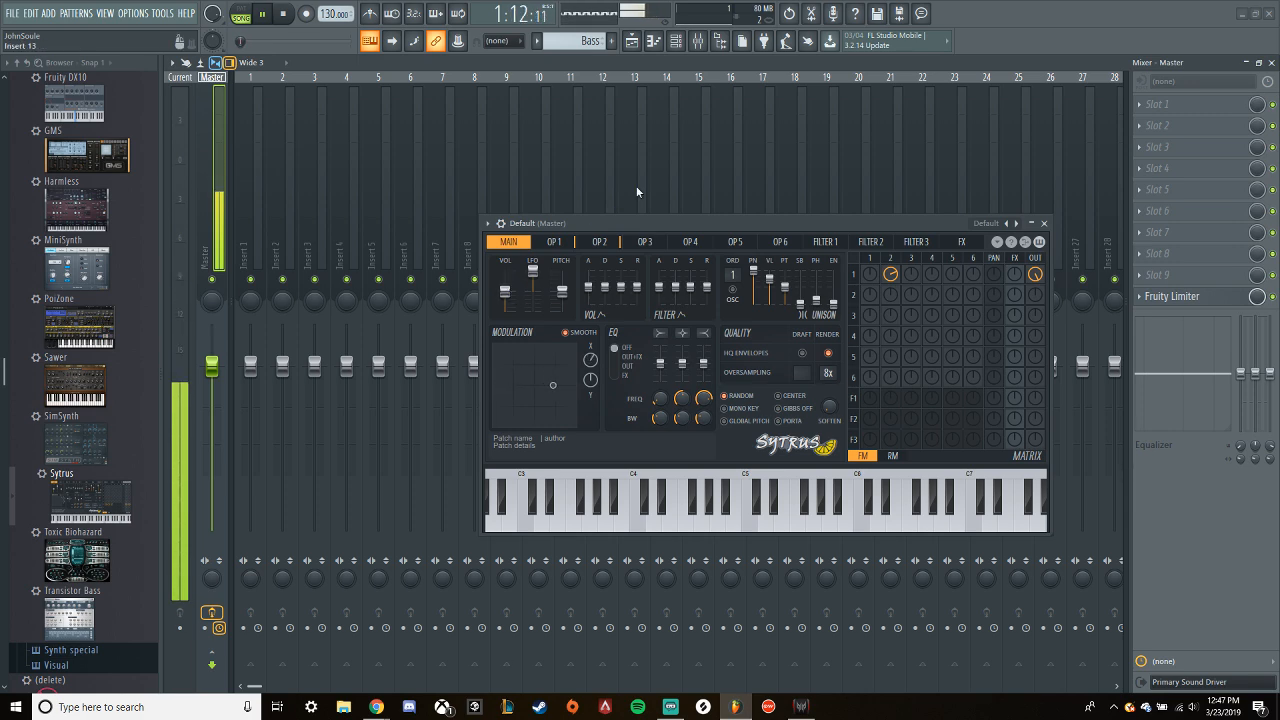
key("space")
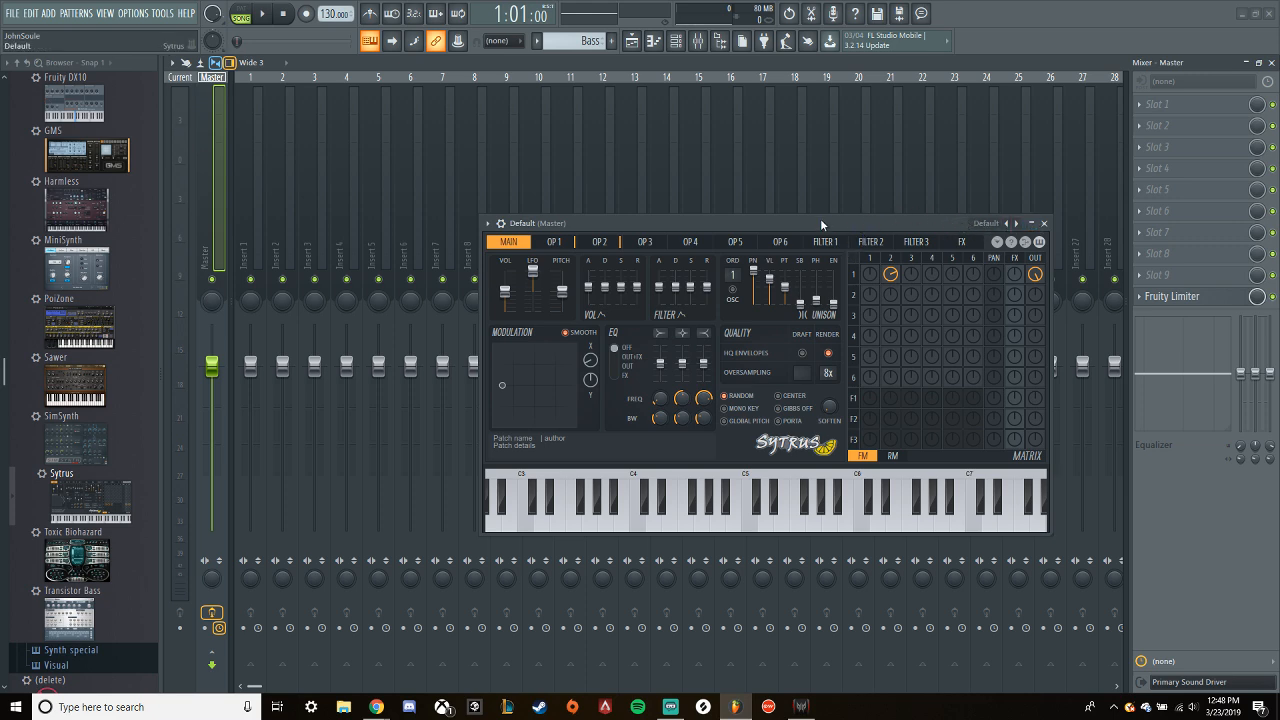
- Set operator 3's frequency modulation of operator 2 to about 14% while the loop plays
key("space")
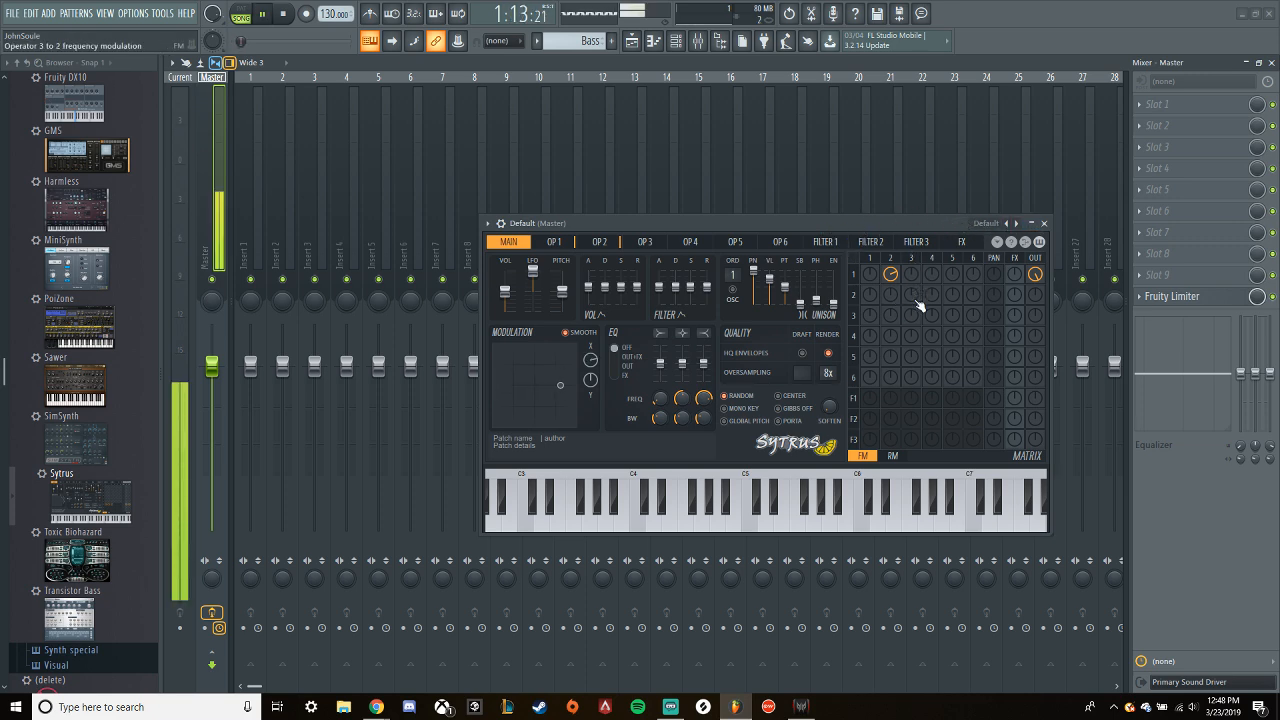
left_click_drag(917, 305, 917, 290)
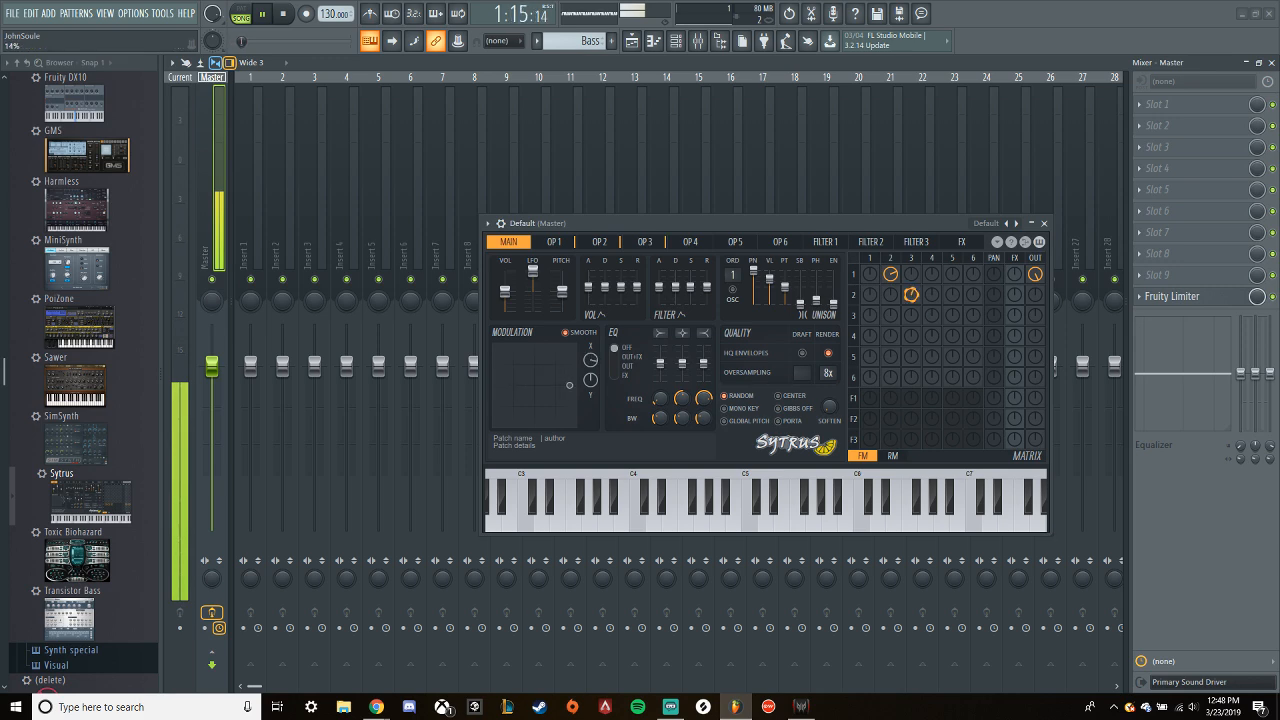
left_click_drag(590, 360, 590, 357)
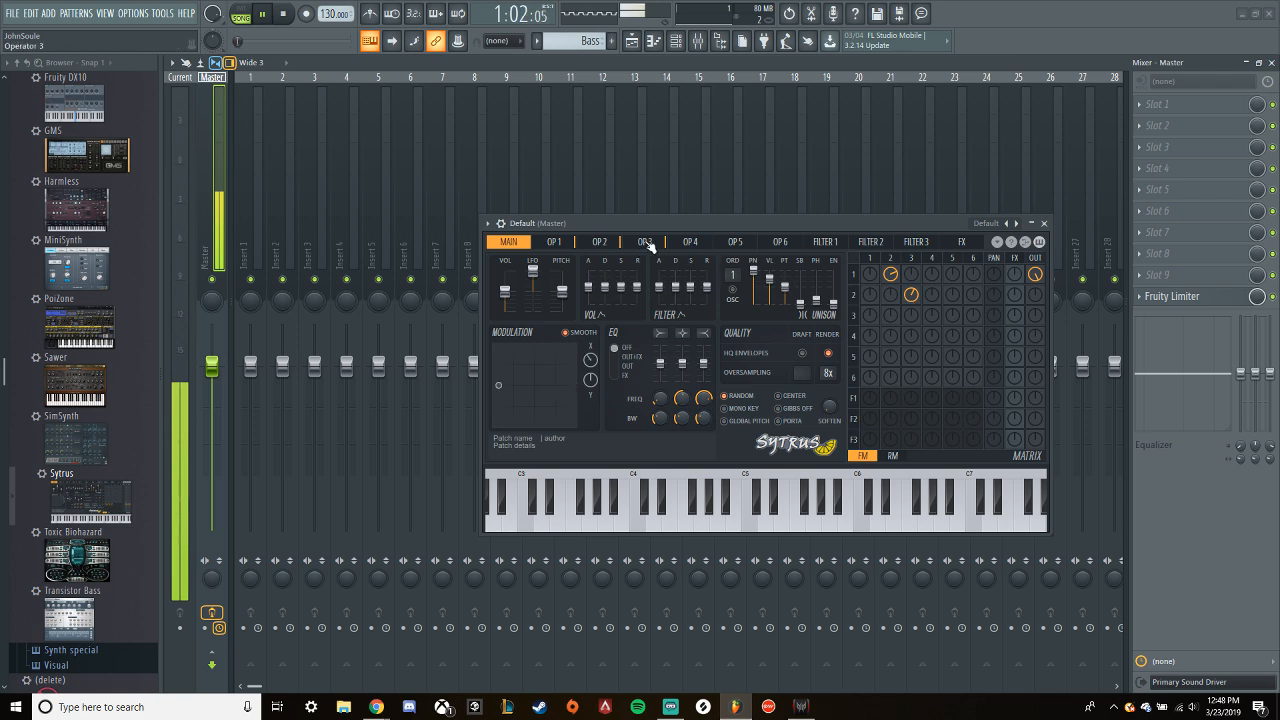
key("space")
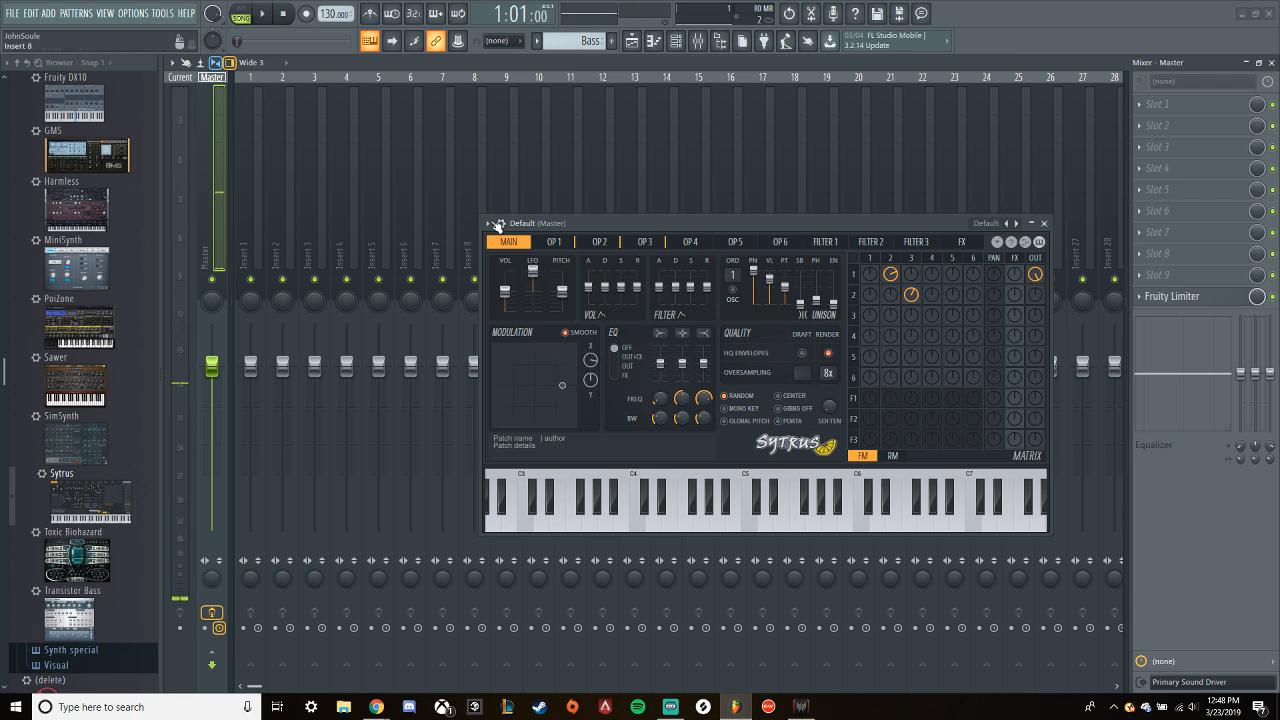
- Examine the wave shapes and modulation X settings of operators 1, 2 and 3
left_click(553, 247)
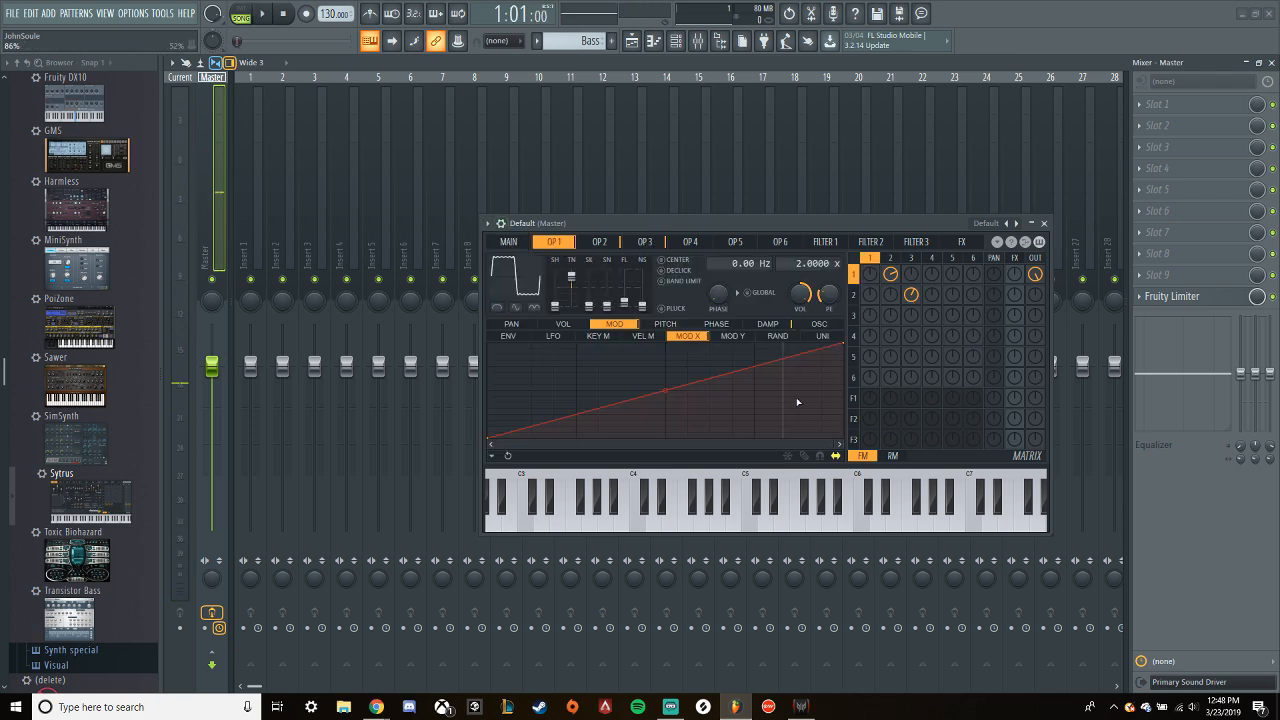
left_click(603, 243)
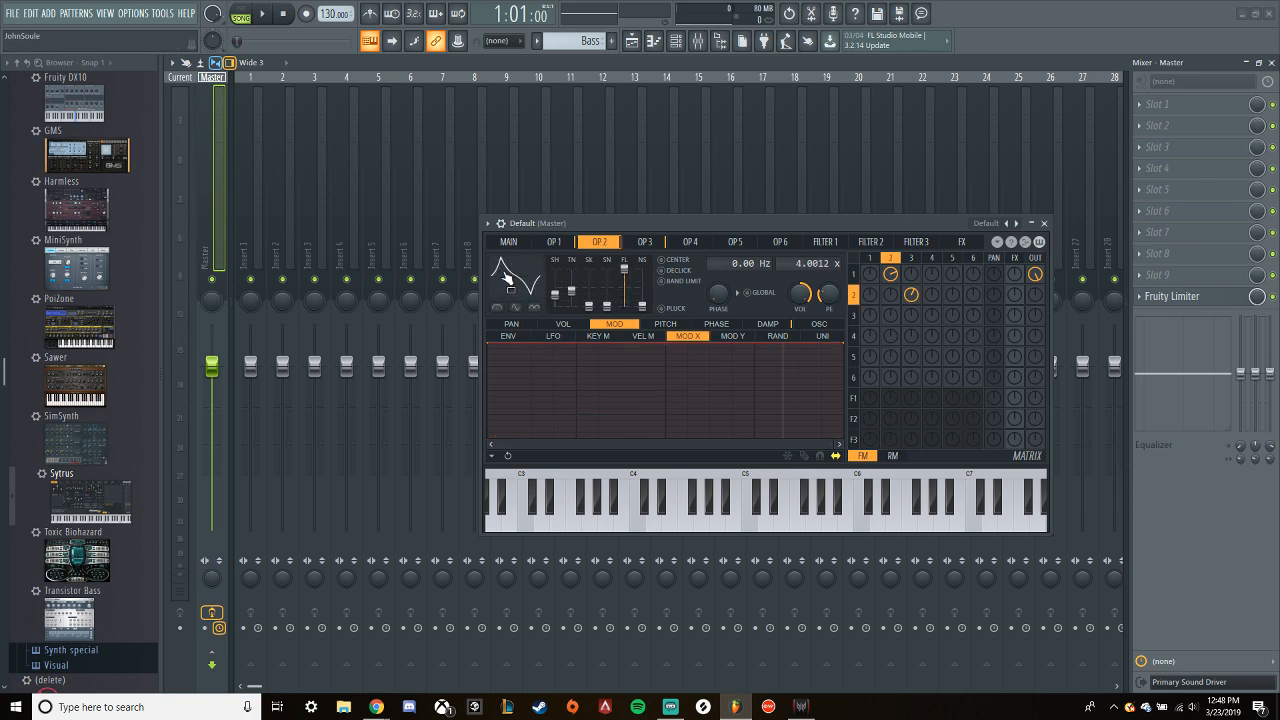
left_click(646, 243)
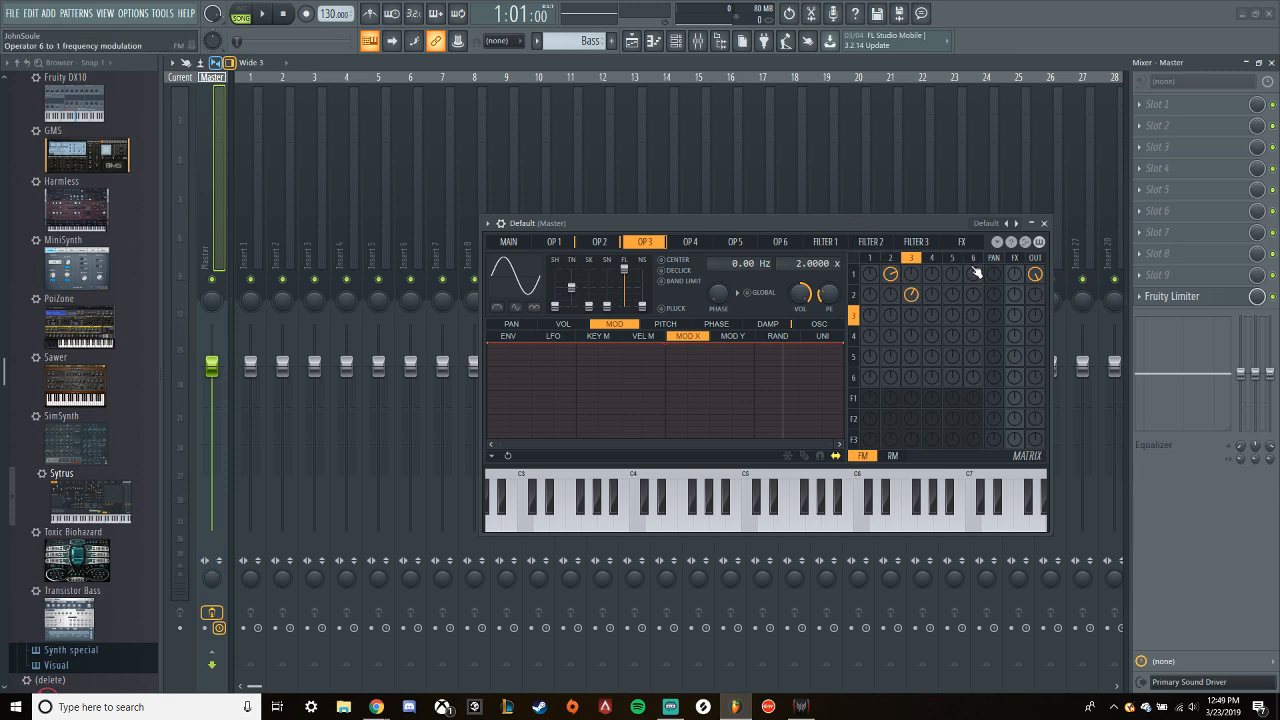
- Try a positive amount of operator 3's frequency modulation of operator 1, then set it negative while the loop plays
left_click_drag(875, 279, 918, 285)
key("space")
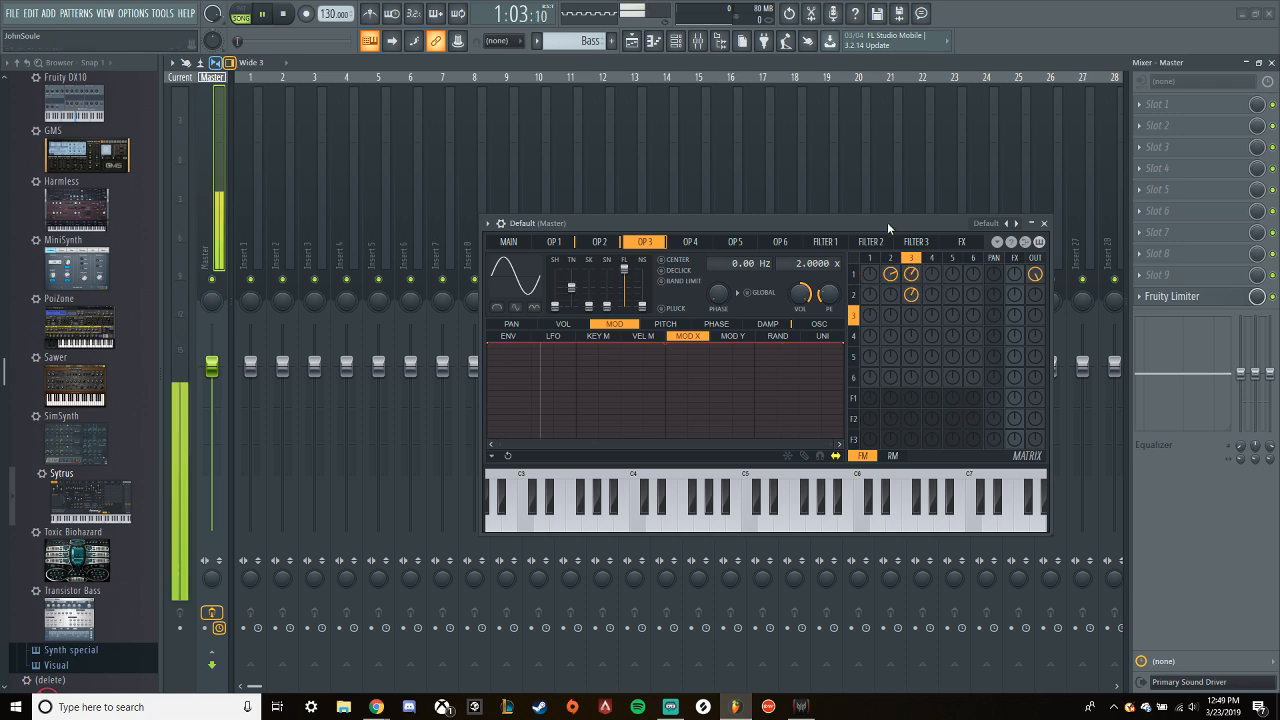
left_click_drag(916, 280, 916, 307)
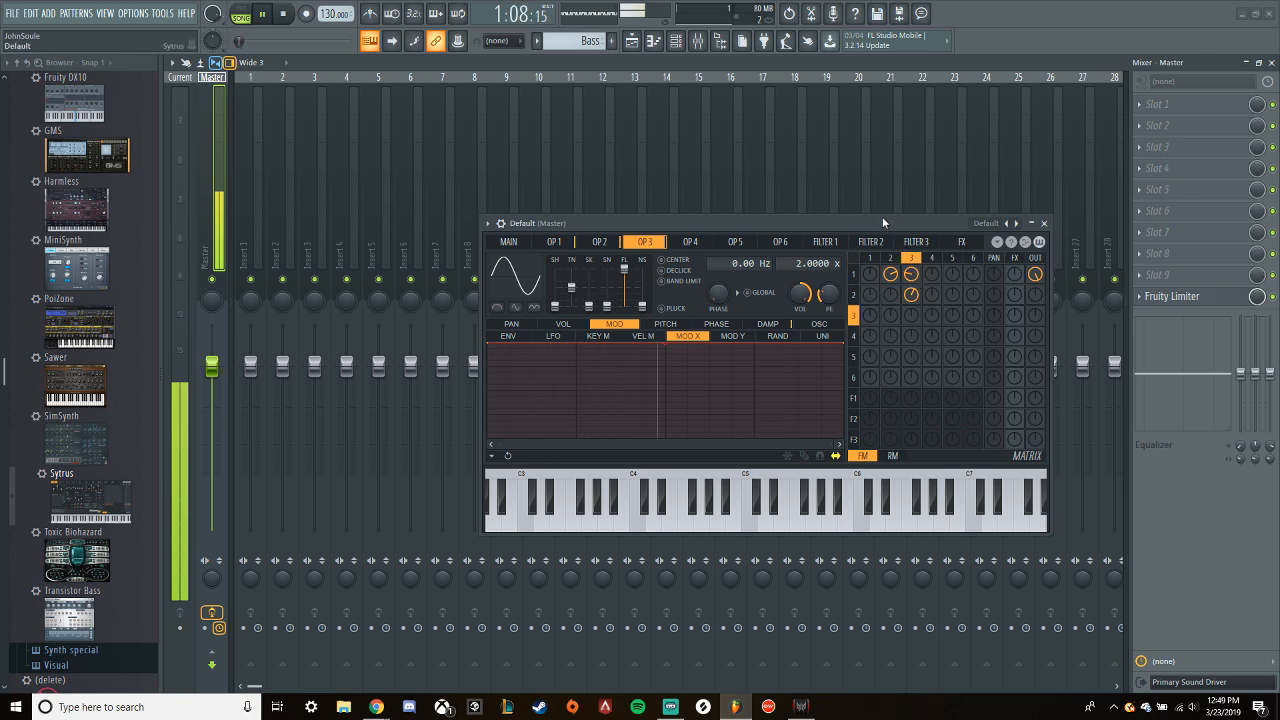
key("space")
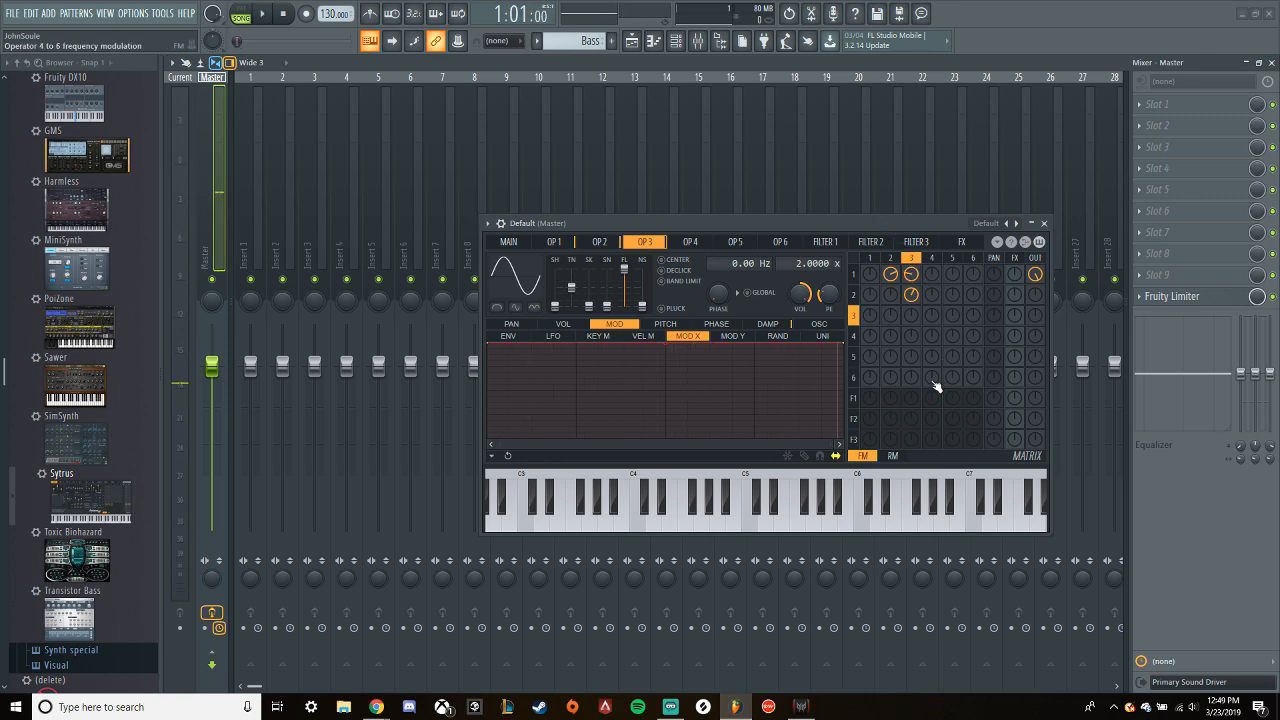
- Change operator 4's wave shape to a triangle while the loop plays
key("space")
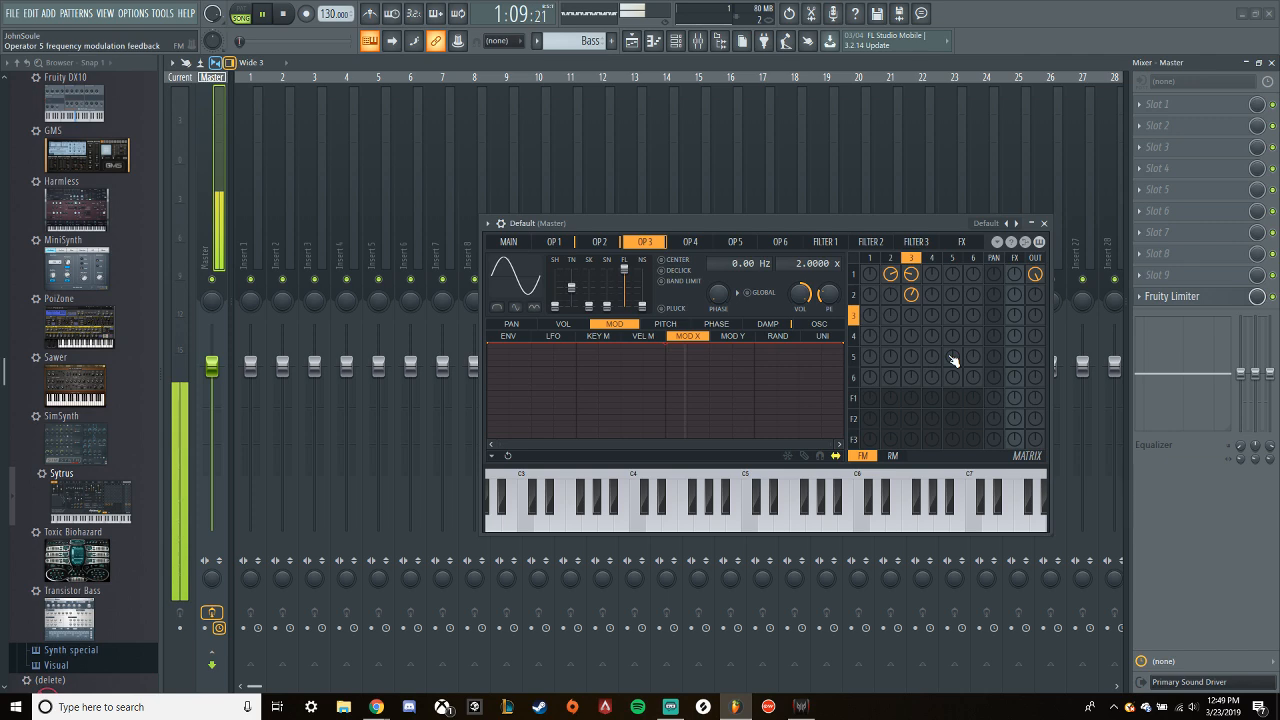
left_click(690, 241)
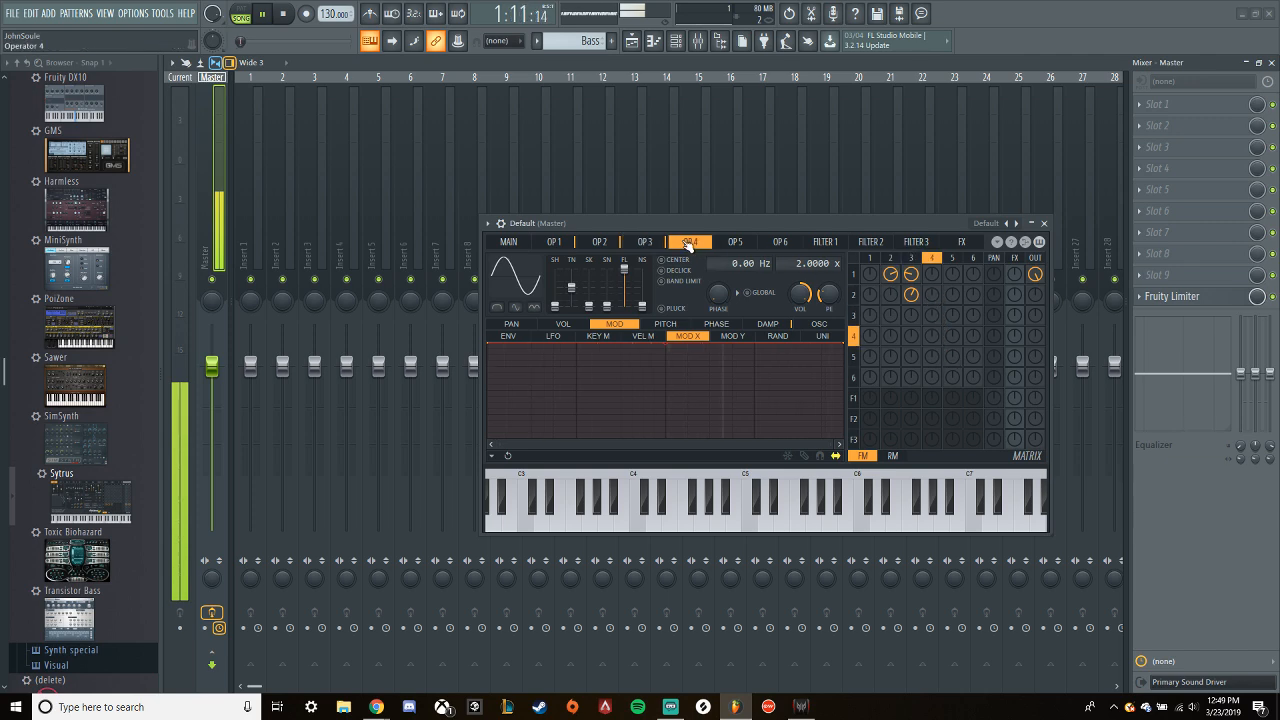
left_click_drag(558, 308, 556, 296)
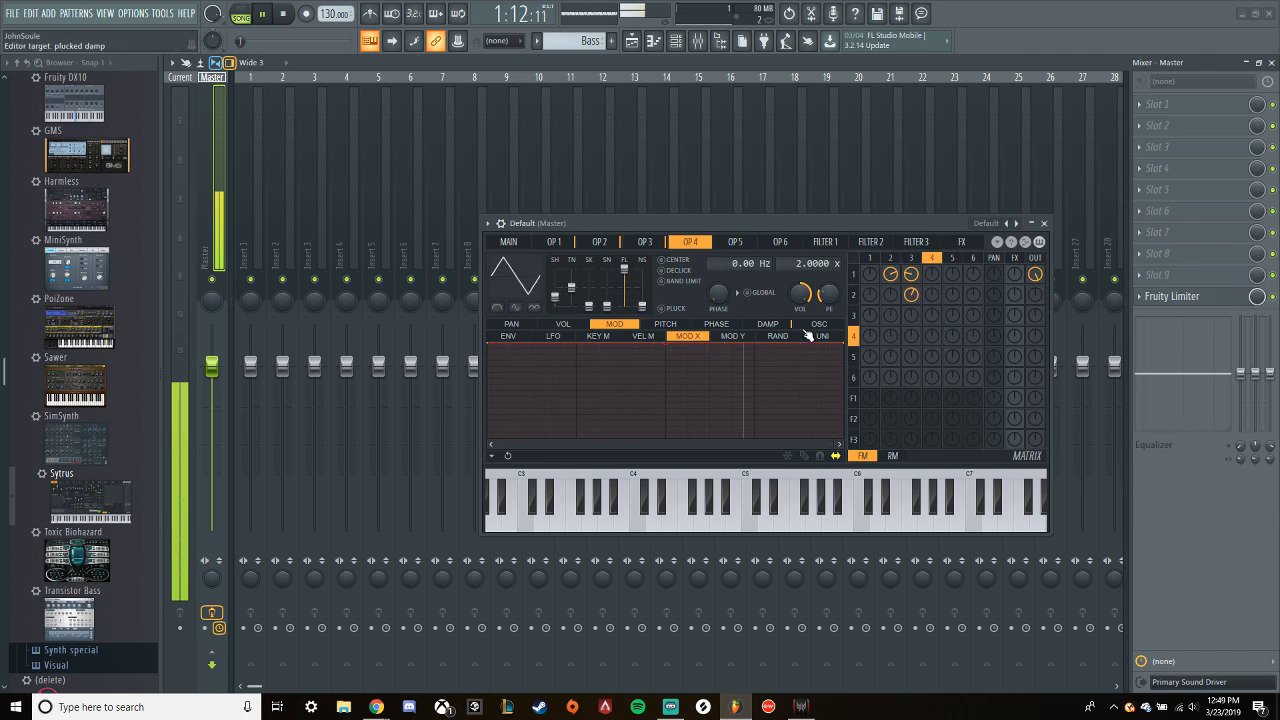
- Try harmonic 16 at about 46% in operator 4's oscillator editor and replace it with a single higher harmonic
left_click(820, 326)
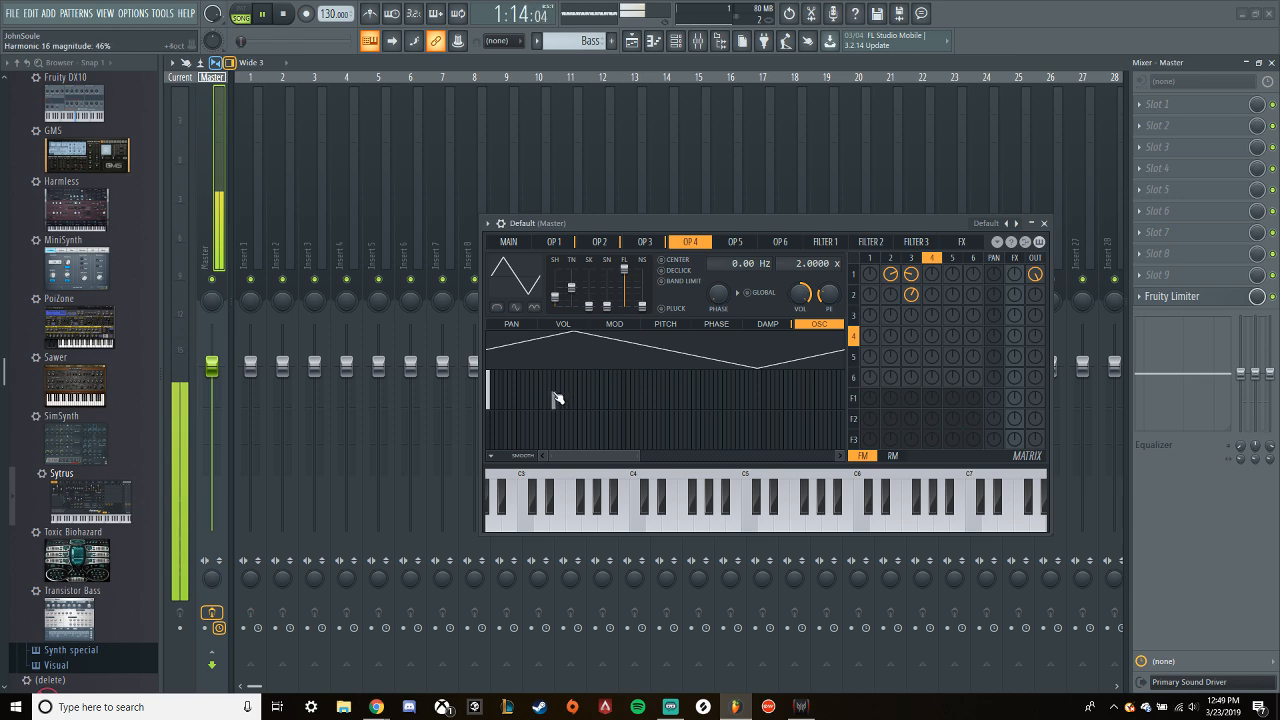
key("space")
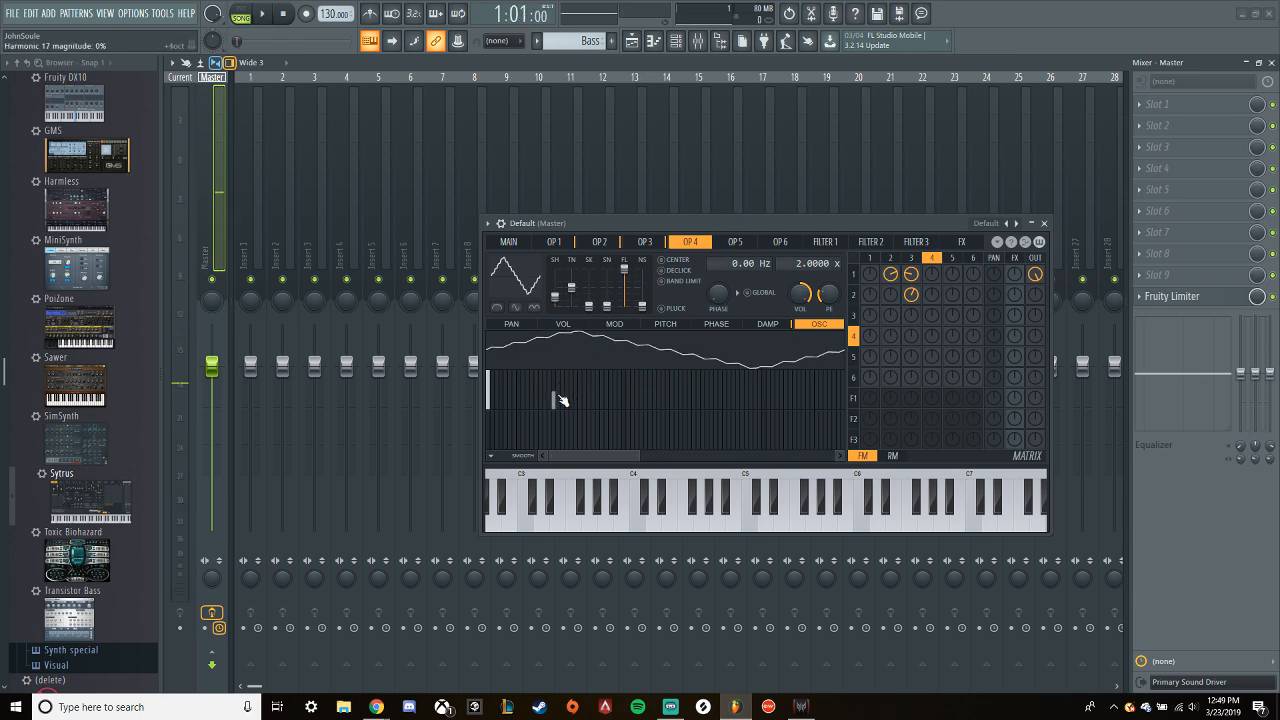
left_click_drag(554, 395, 553, 411)
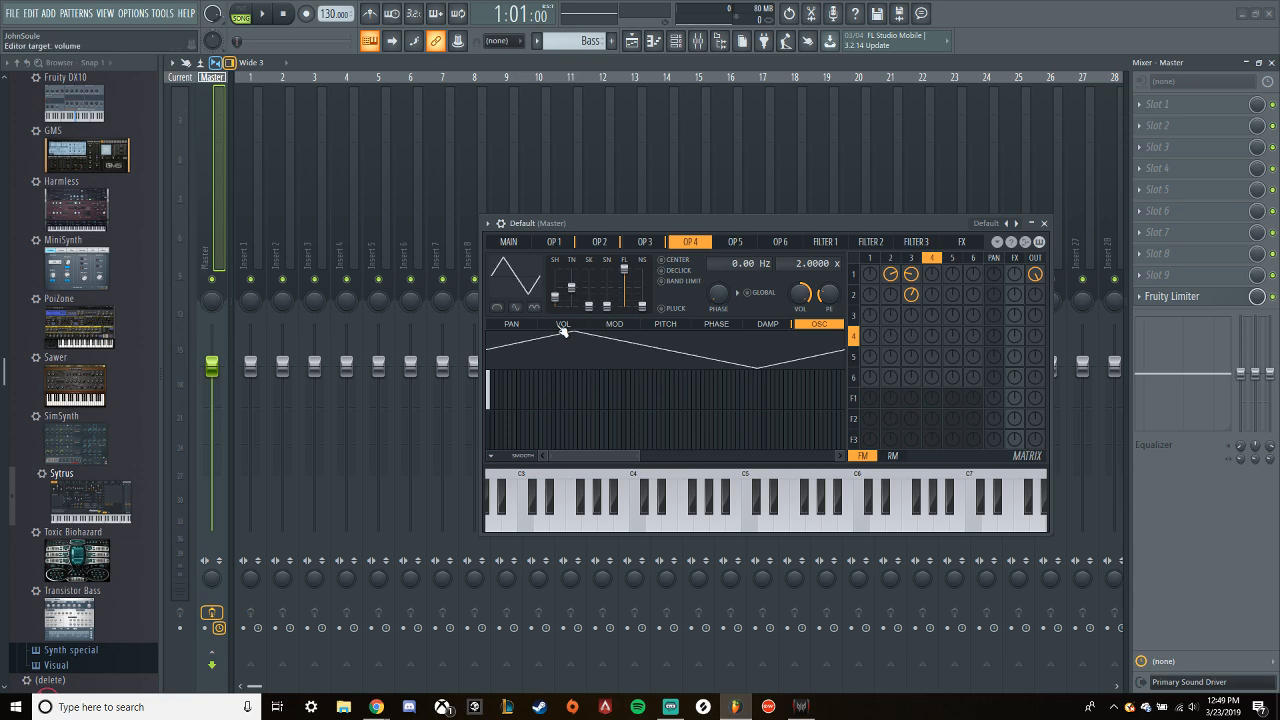
left_click(558, 398)
left_click_drag(557, 397, 559, 433)
left_click(628, 397)
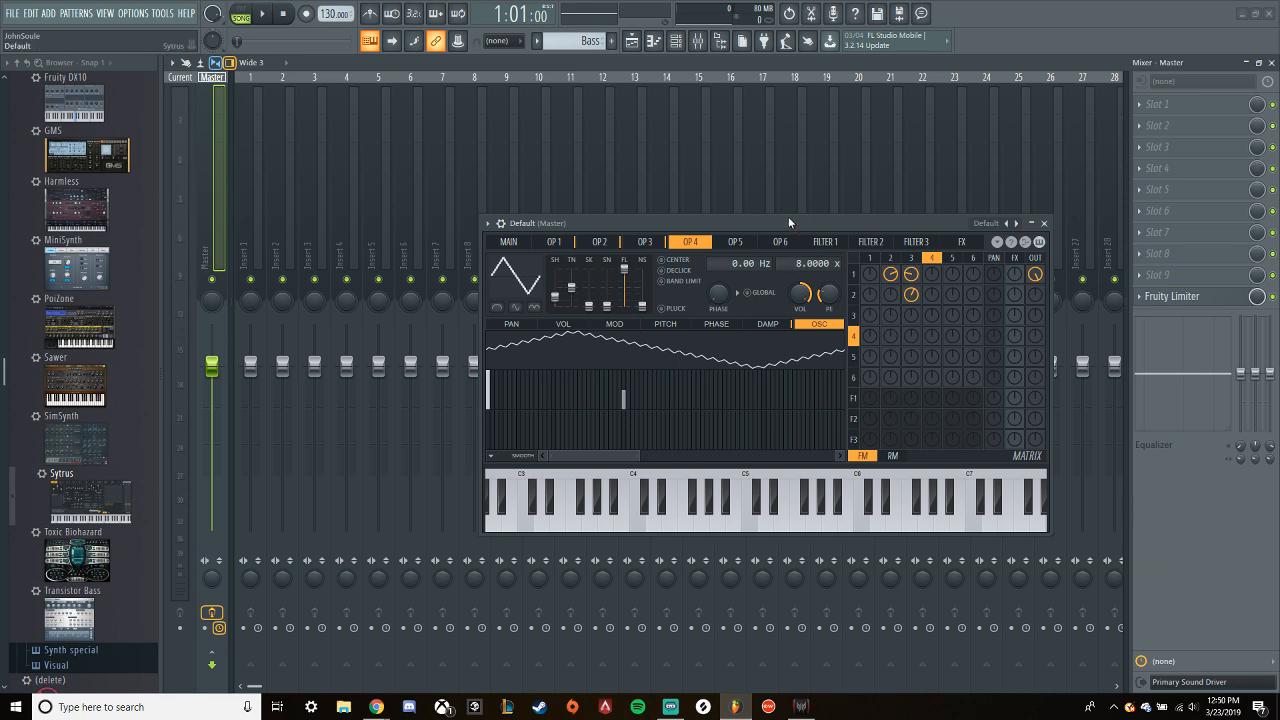
- Set a positive amount of operator 4's frequency modulation of operator 1 while the loop plays
left_click_drag(931, 273, 931, 260)
key("space")
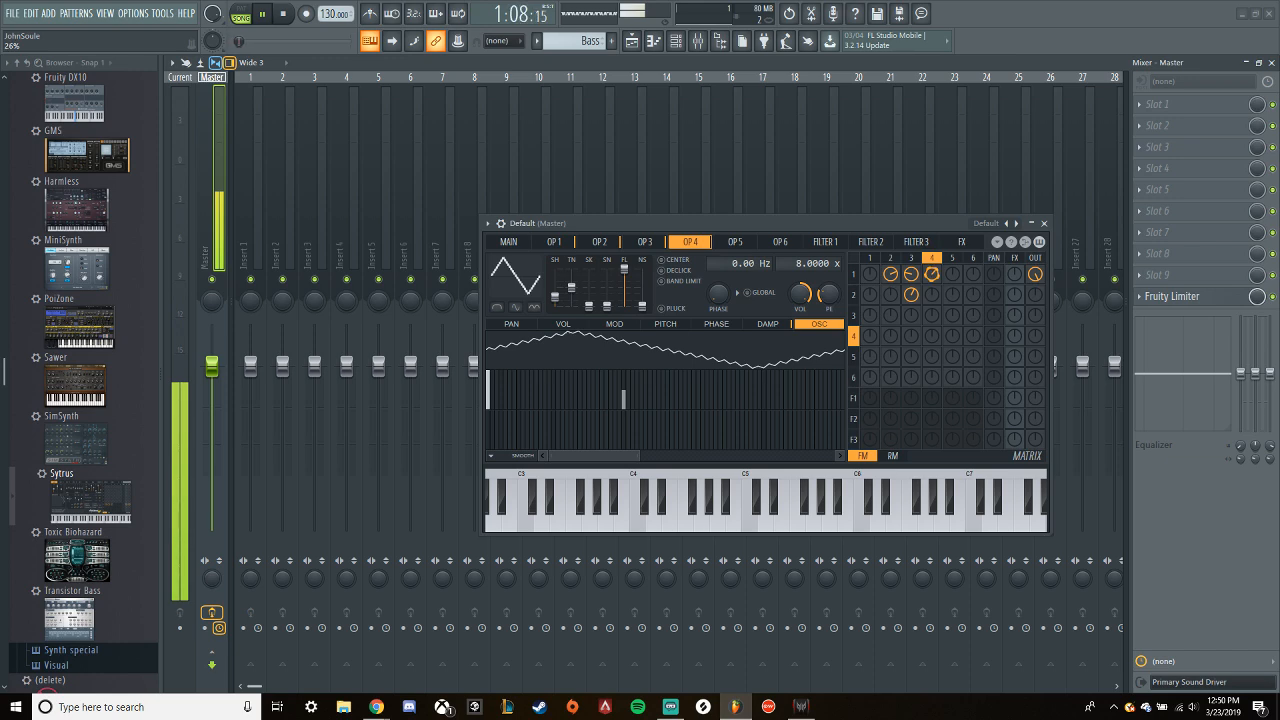
left_click_drag(931, 273, 931, 285)
left_click_drag(934, 279, 936, 283)
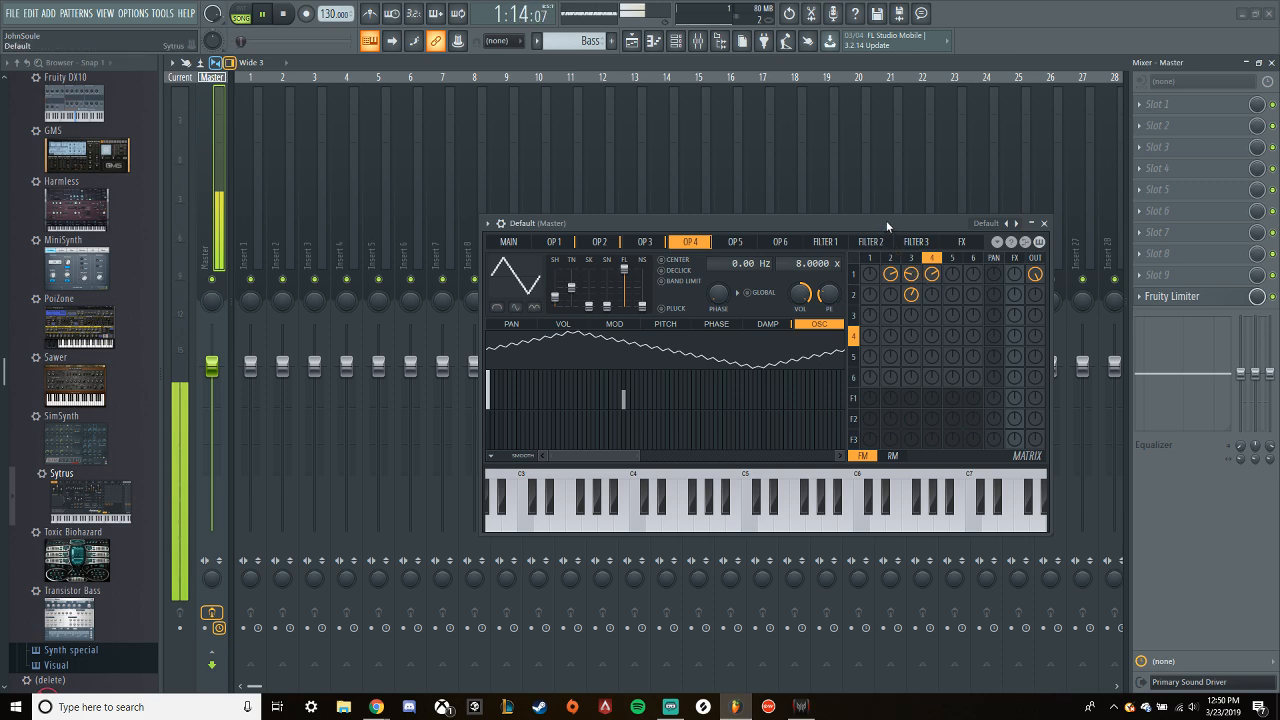
key("space")
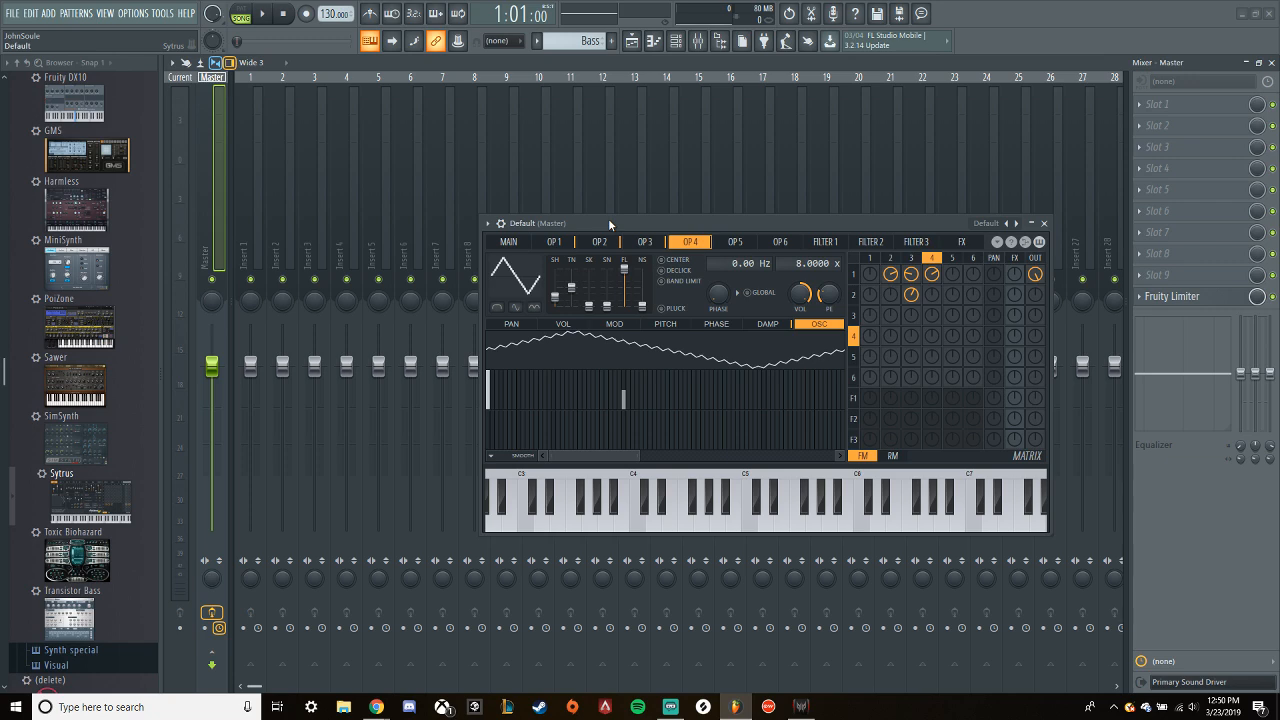
- Reset operator 1's wave to the Square preset and lower its Shape to a plain sine while the loop plays
left_click(553, 242)
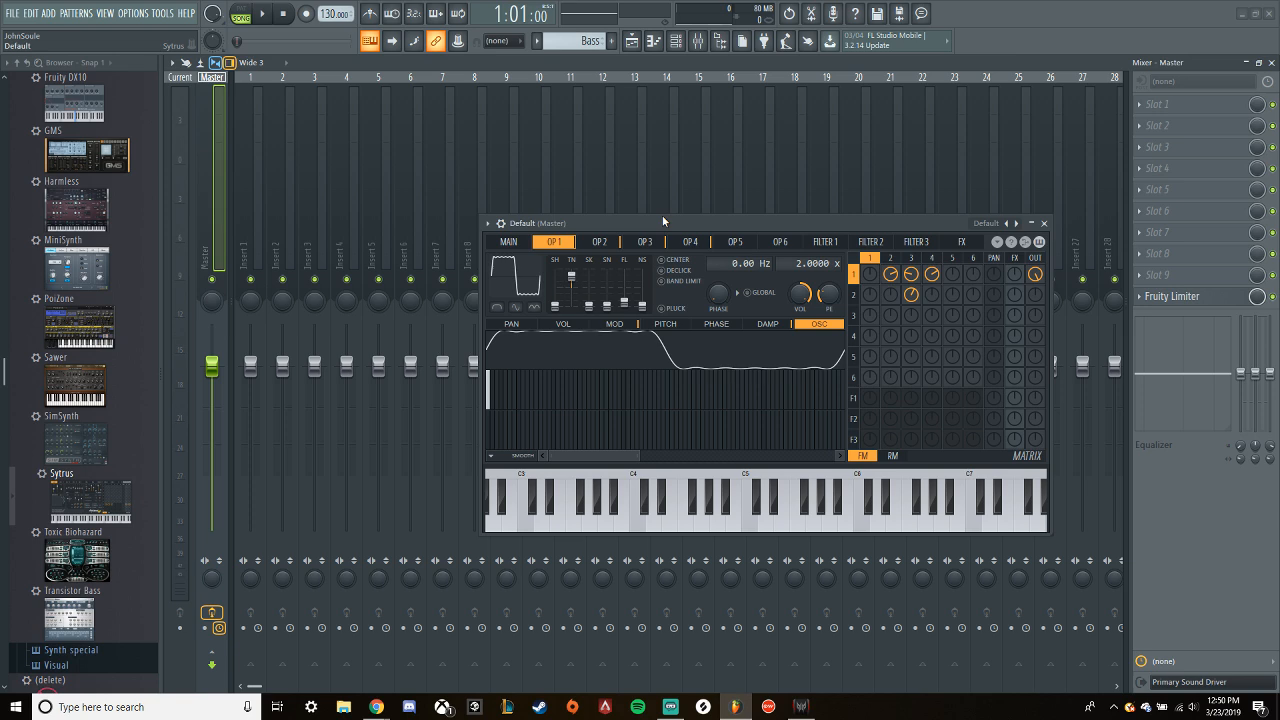
key("space")
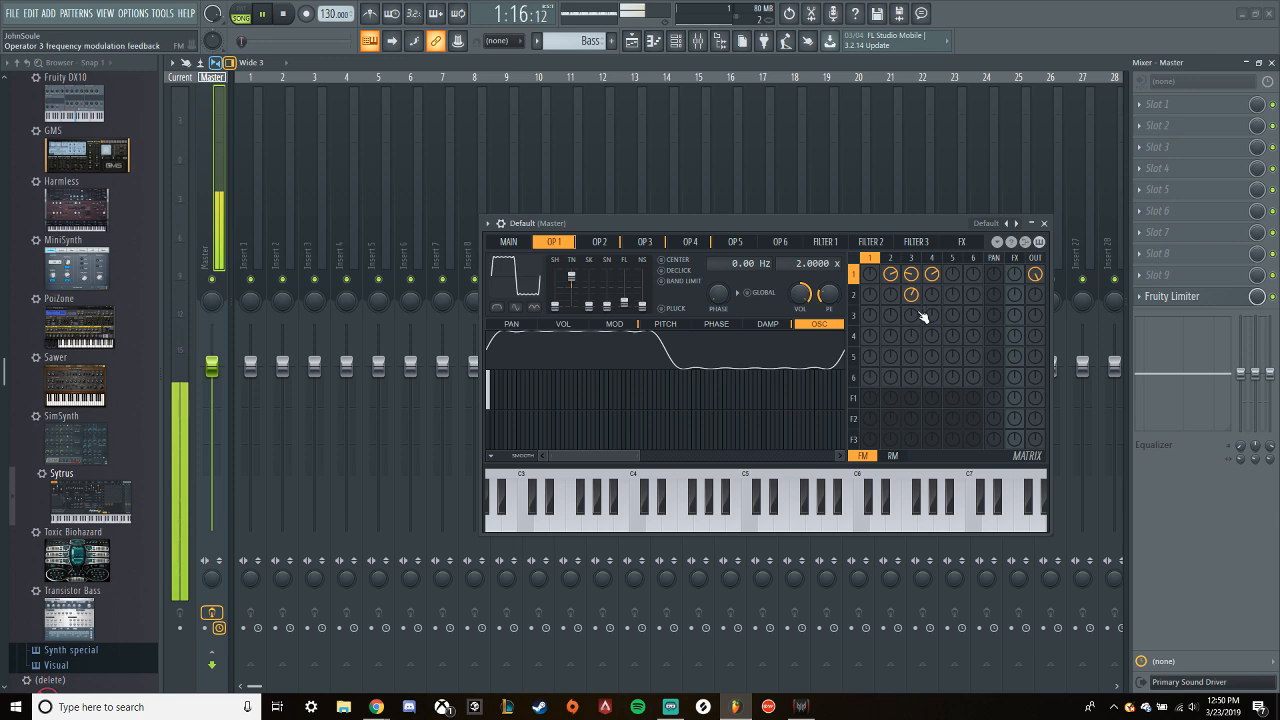
left_click(510, 242)
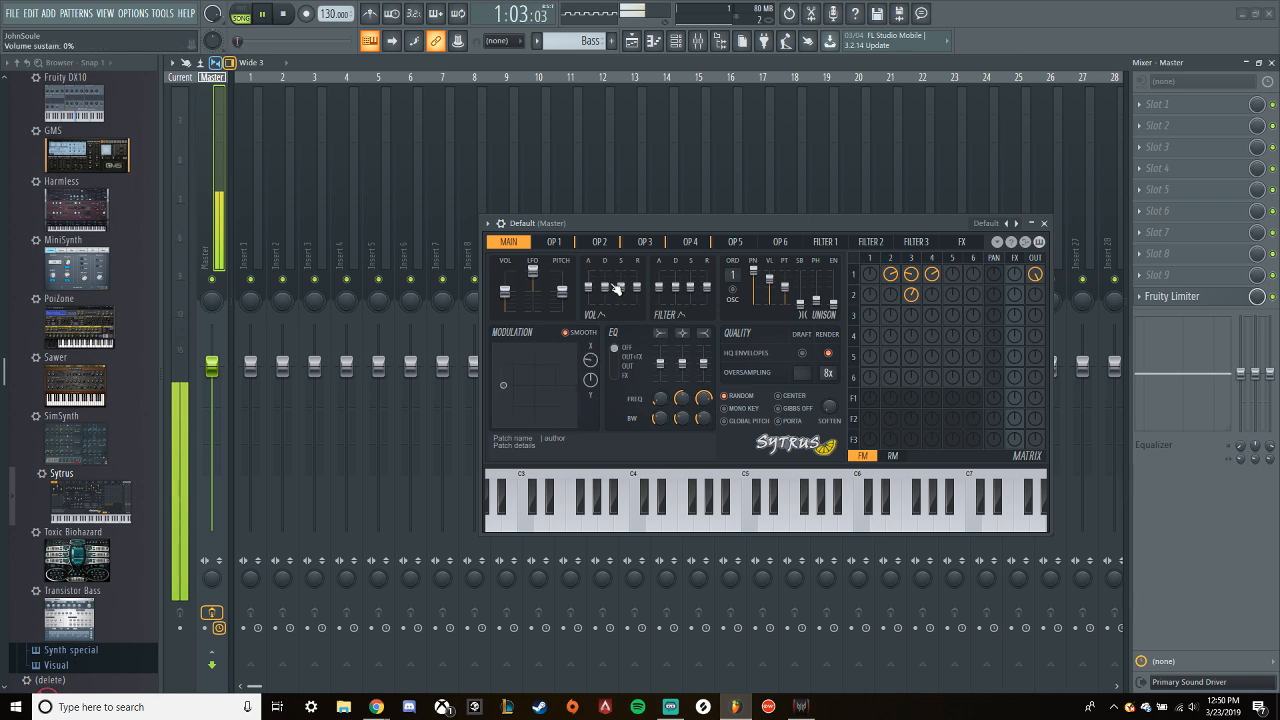
left_click(553, 242)
right_click(531, 278)
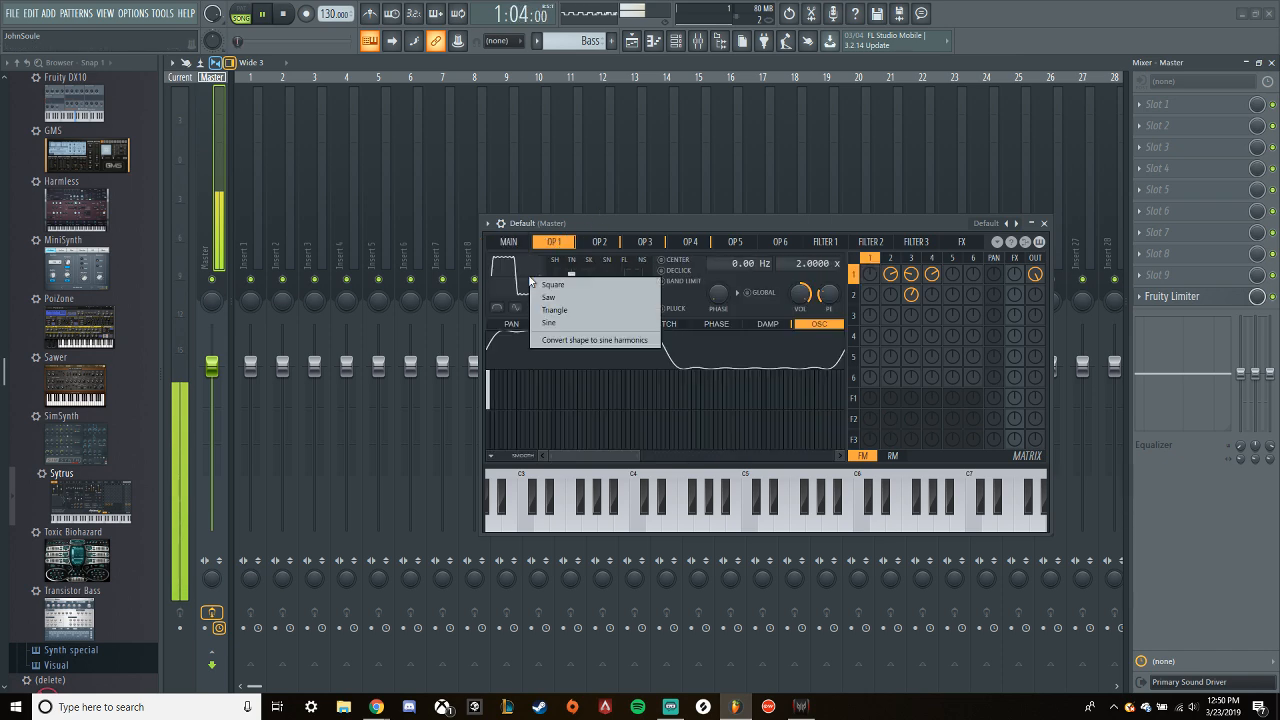
left_click(555, 288)
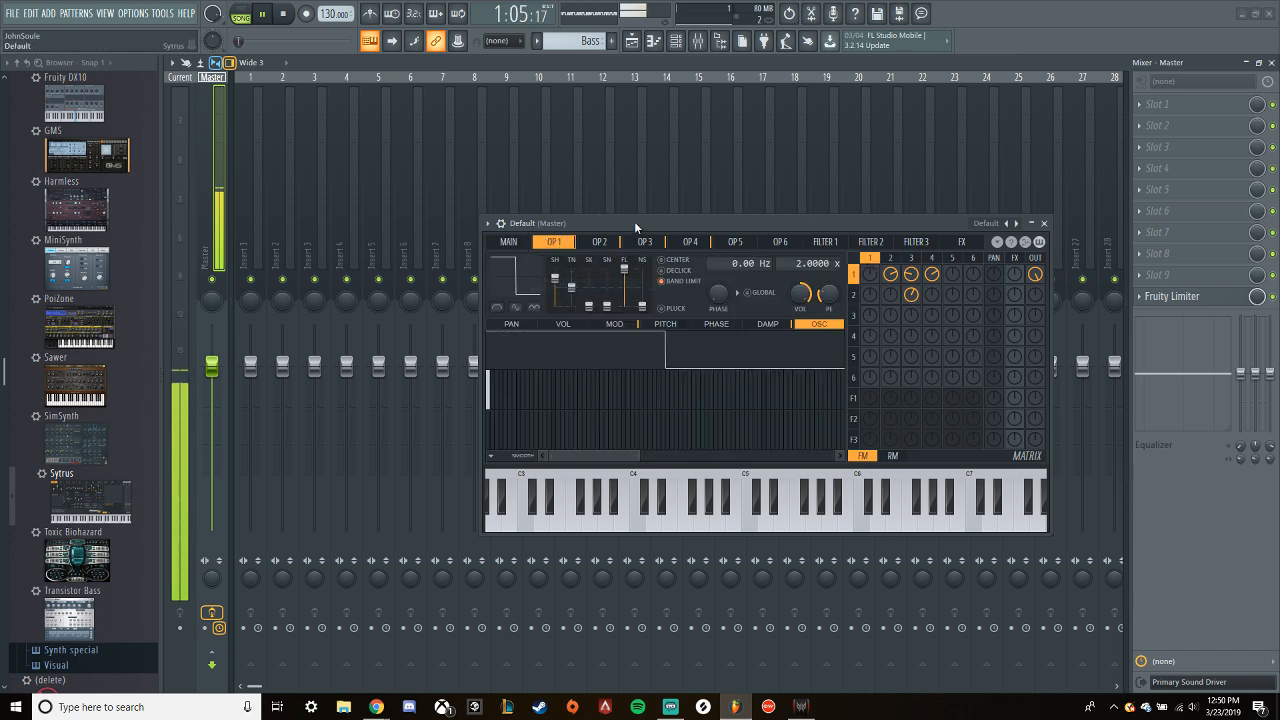
left_click_drag(555, 278, 556, 306)
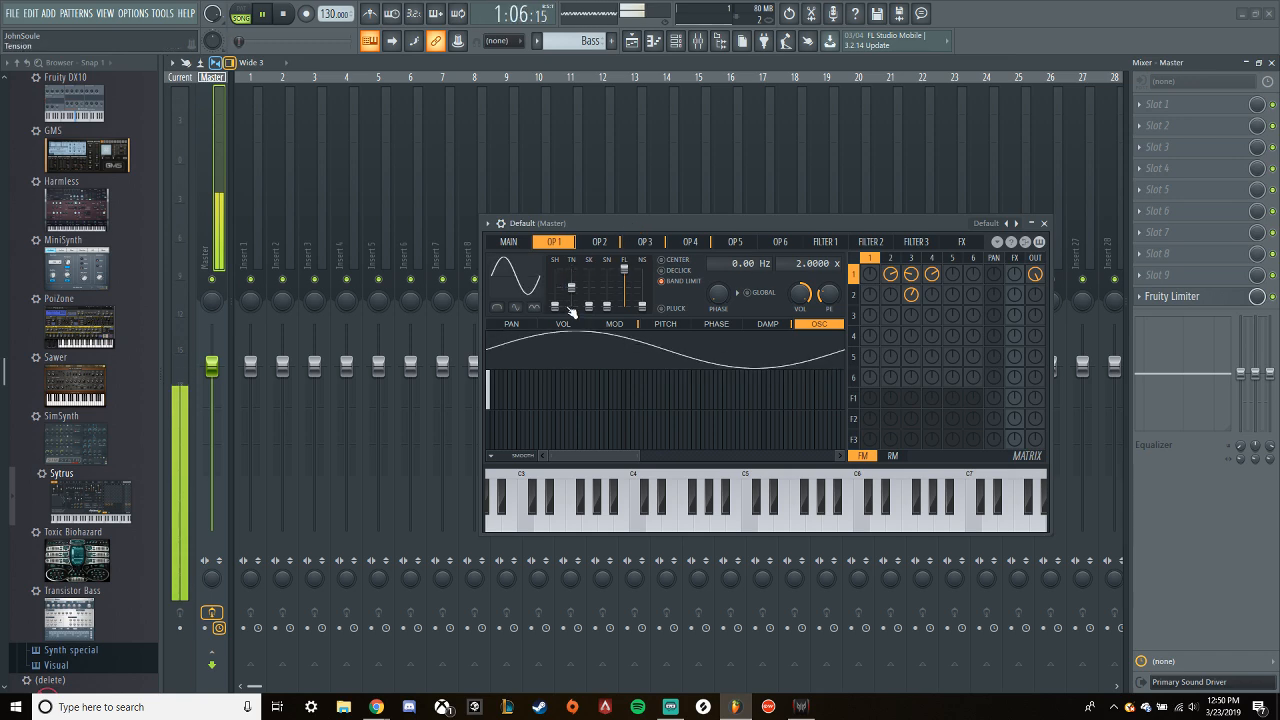
key("space")
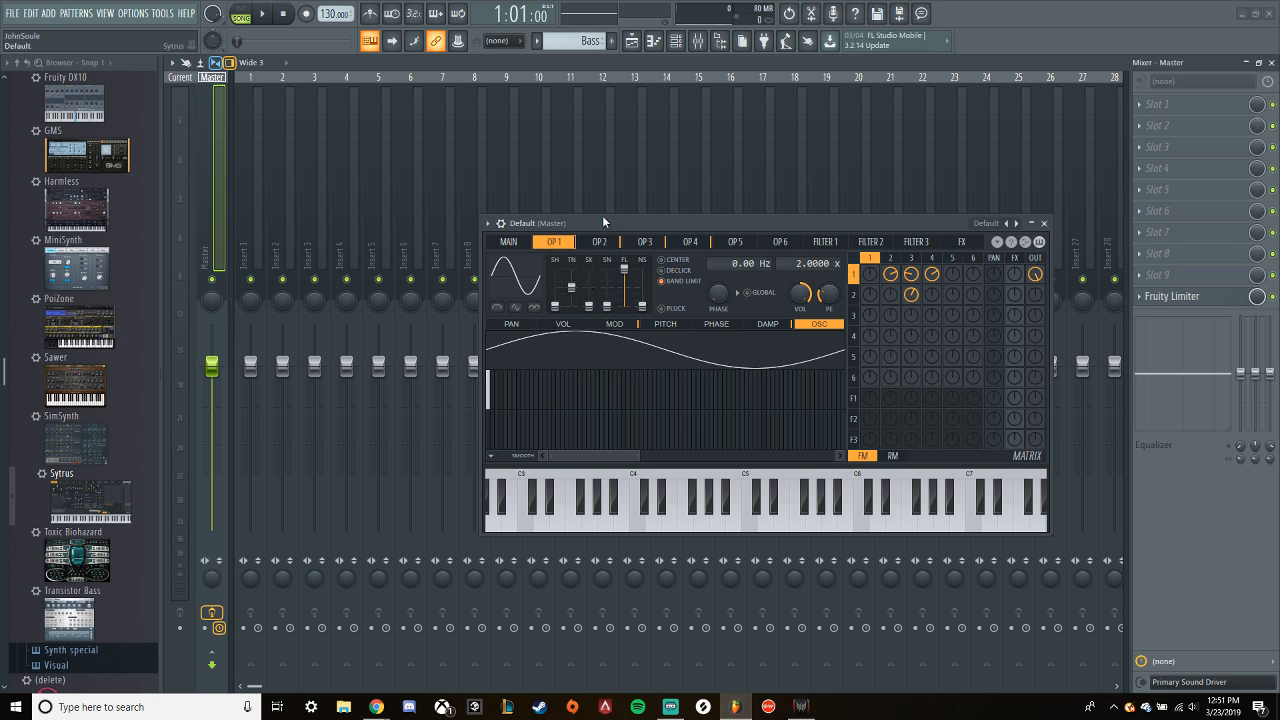
- Reshape operator 1's sine during playback by raising its tension, skew and sine shaper and lowering its filter
key("space")
left_click_drag(571, 287, 571, 275)
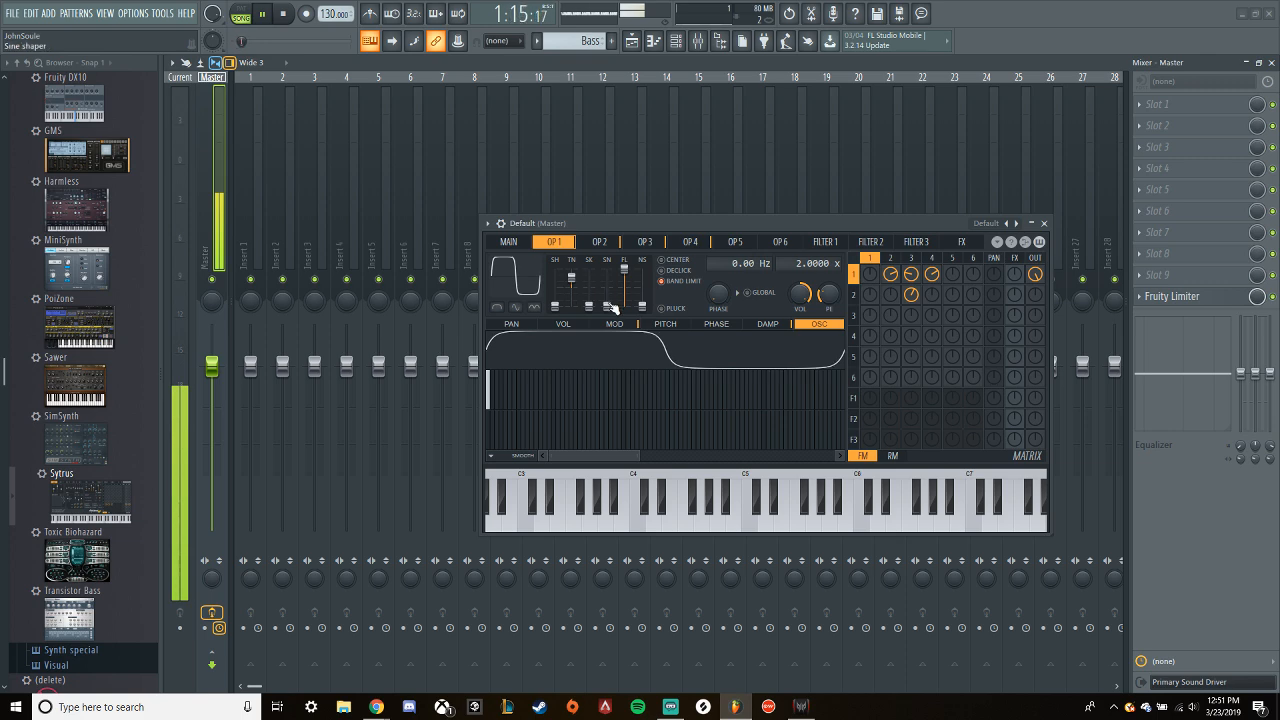
left_click_drag(608, 306, 589, 285)
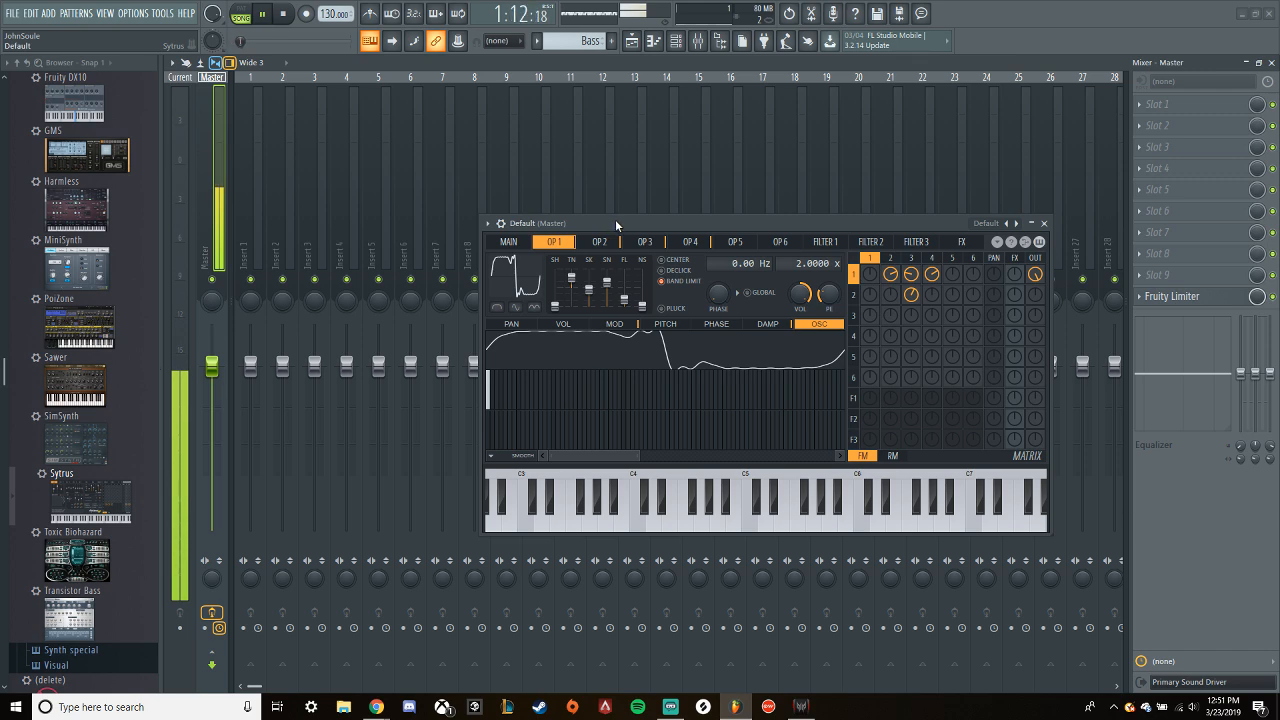
key("space")
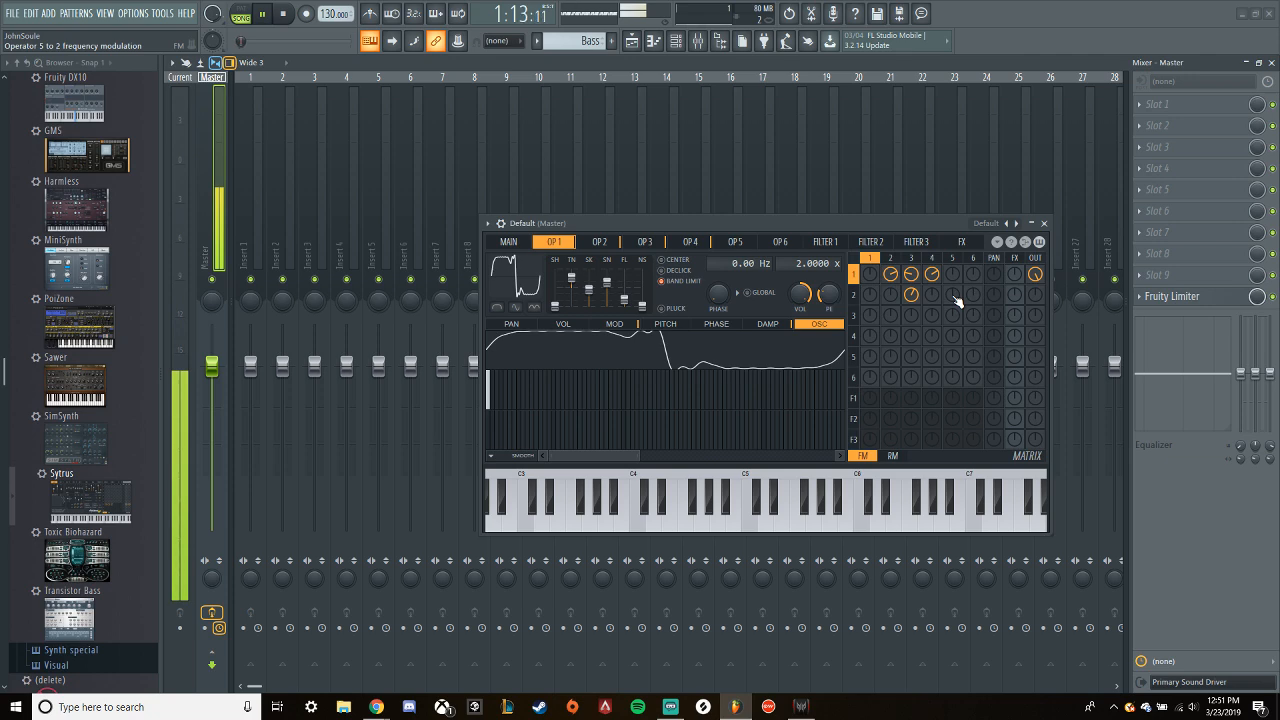
- Try a positive amount and then about -22% of operator 5's frequency modulation of operator 4 while the loop plays
left_click(645, 242)
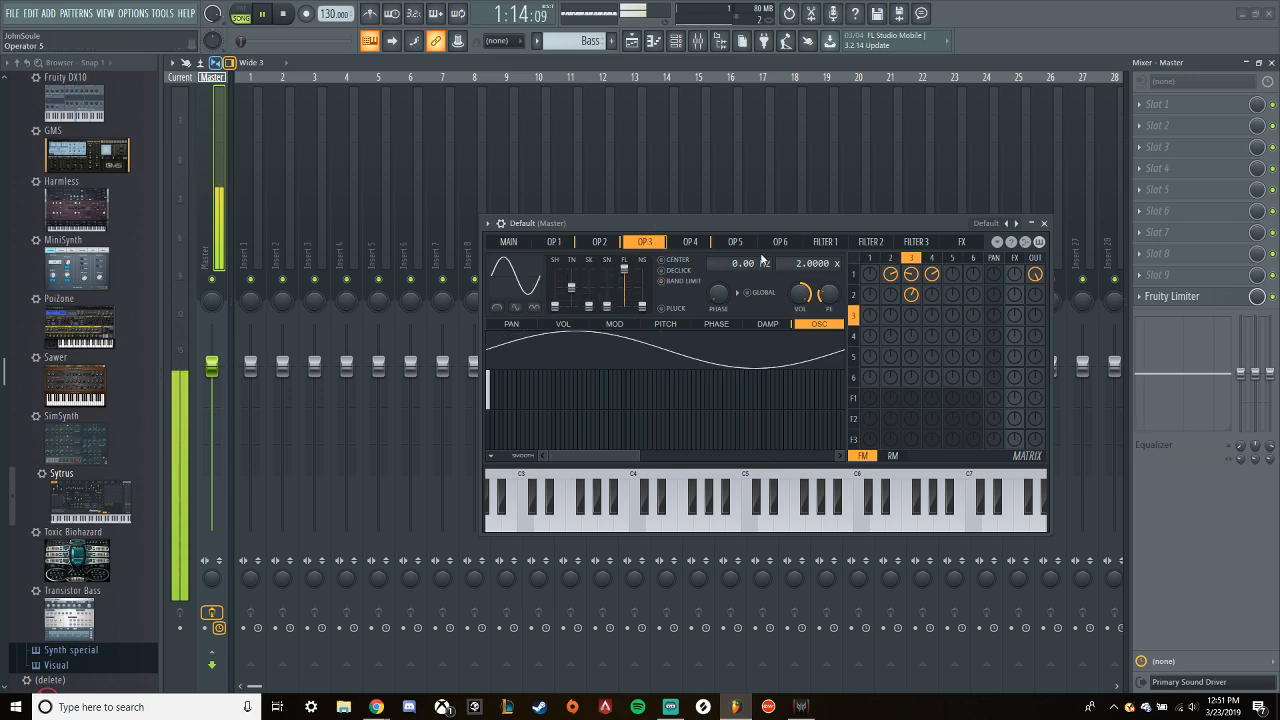
scroll(797, 263, "down", 1)
left_click(740, 242)
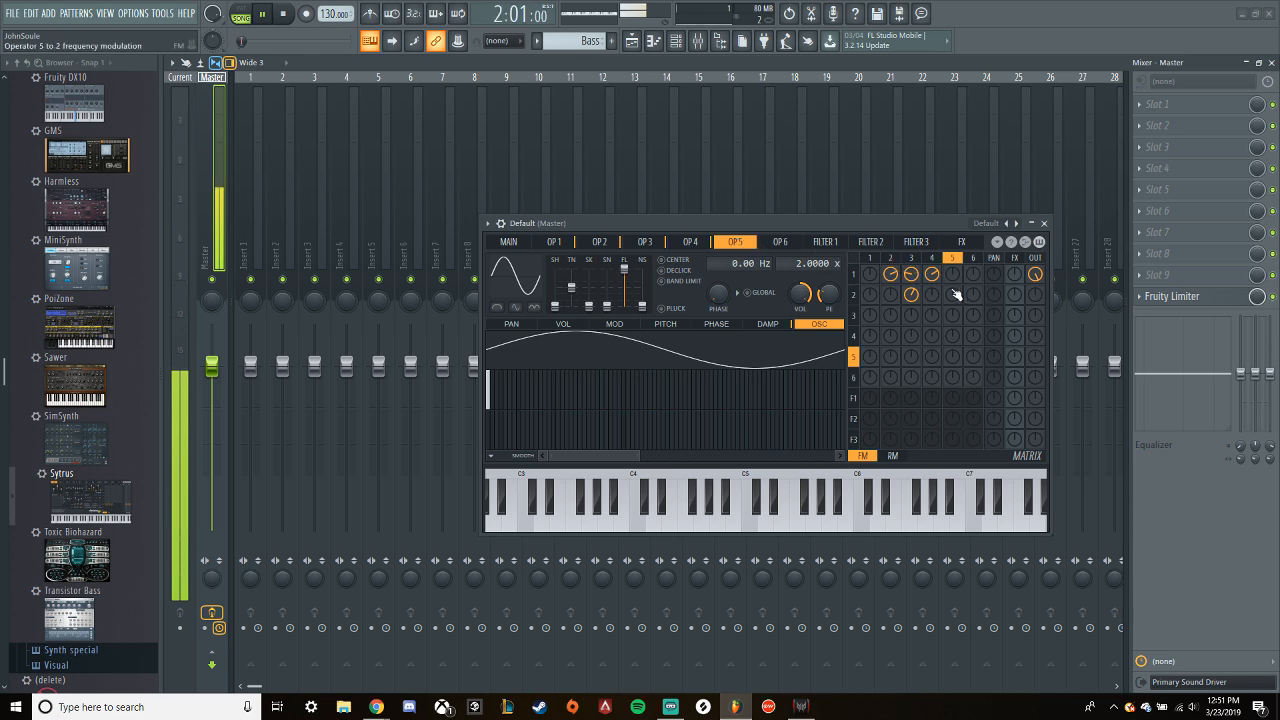
left_click_drag(953, 336, 953, 316)
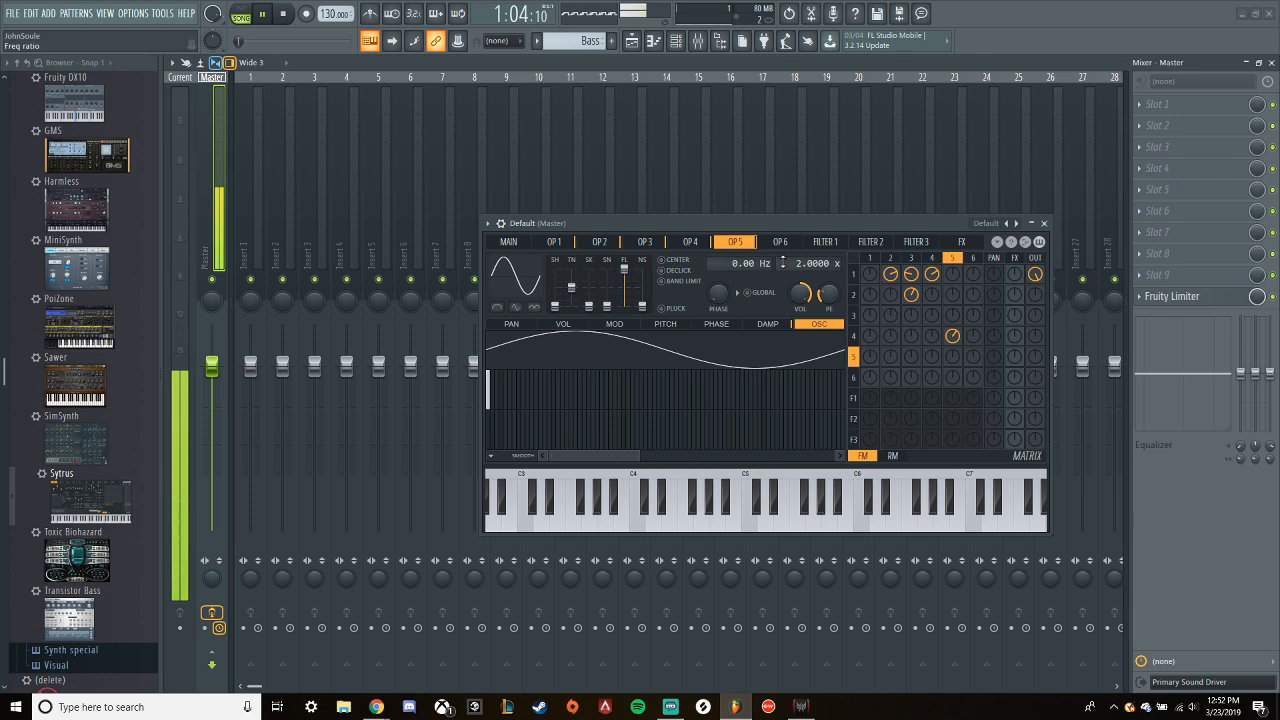
scroll(787, 263, "down", 1)
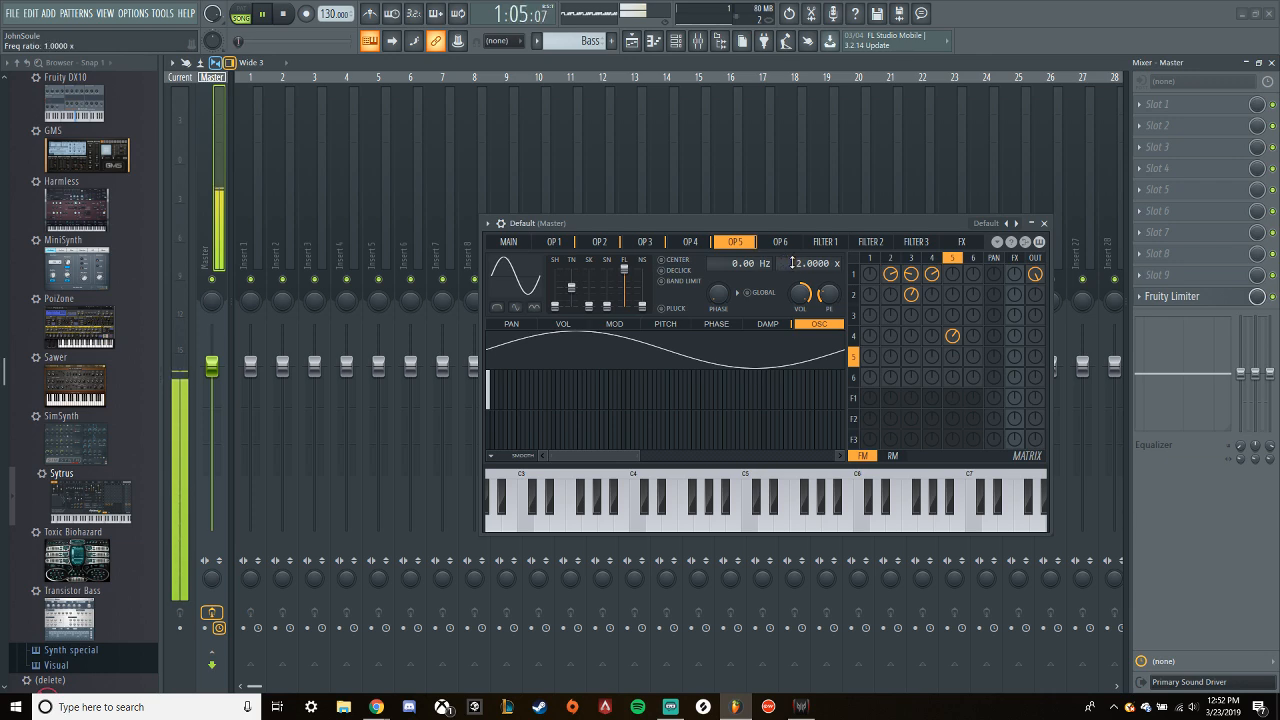
left_click_drag(958, 340, 952, 344)
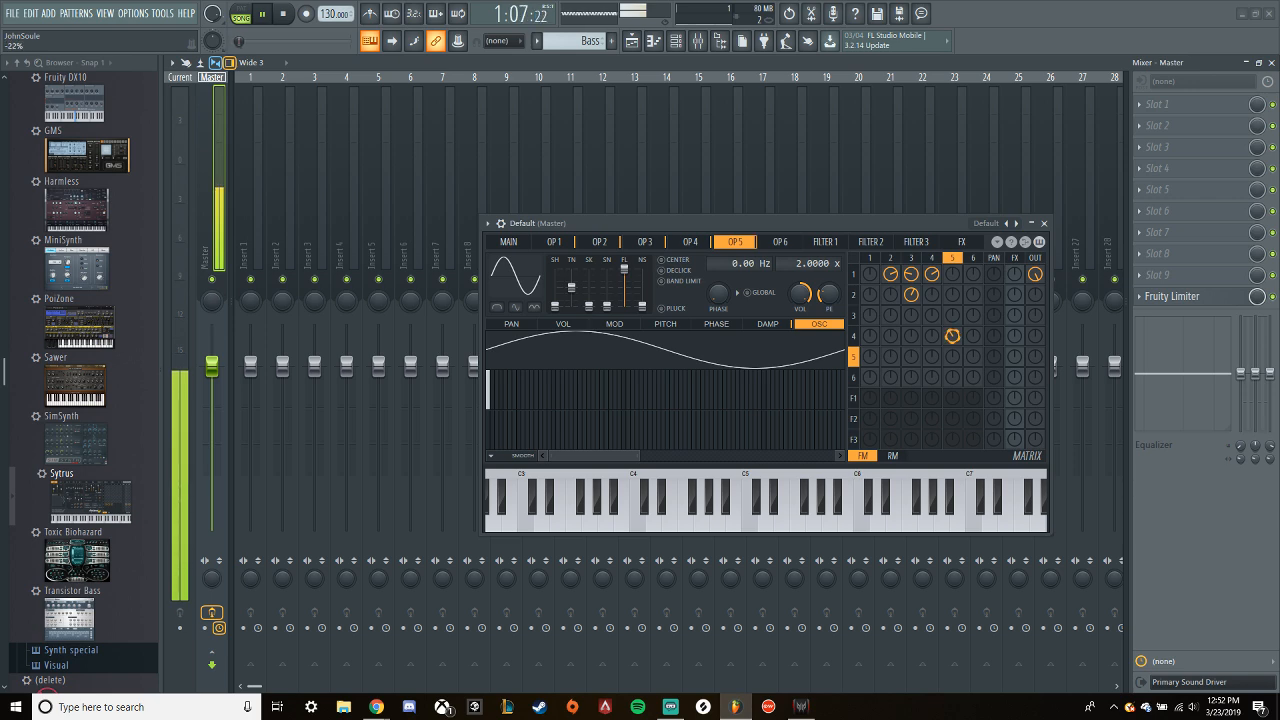
left_click_drag(952, 340, 952, 334)
- Compare the loop with operator 5's modulation of operator 4 muted and unmuted, then clear that modulation and stop playback
left_click(954, 338)
right_click(954, 337)
left_click(954, 338)
right_click(954, 337)
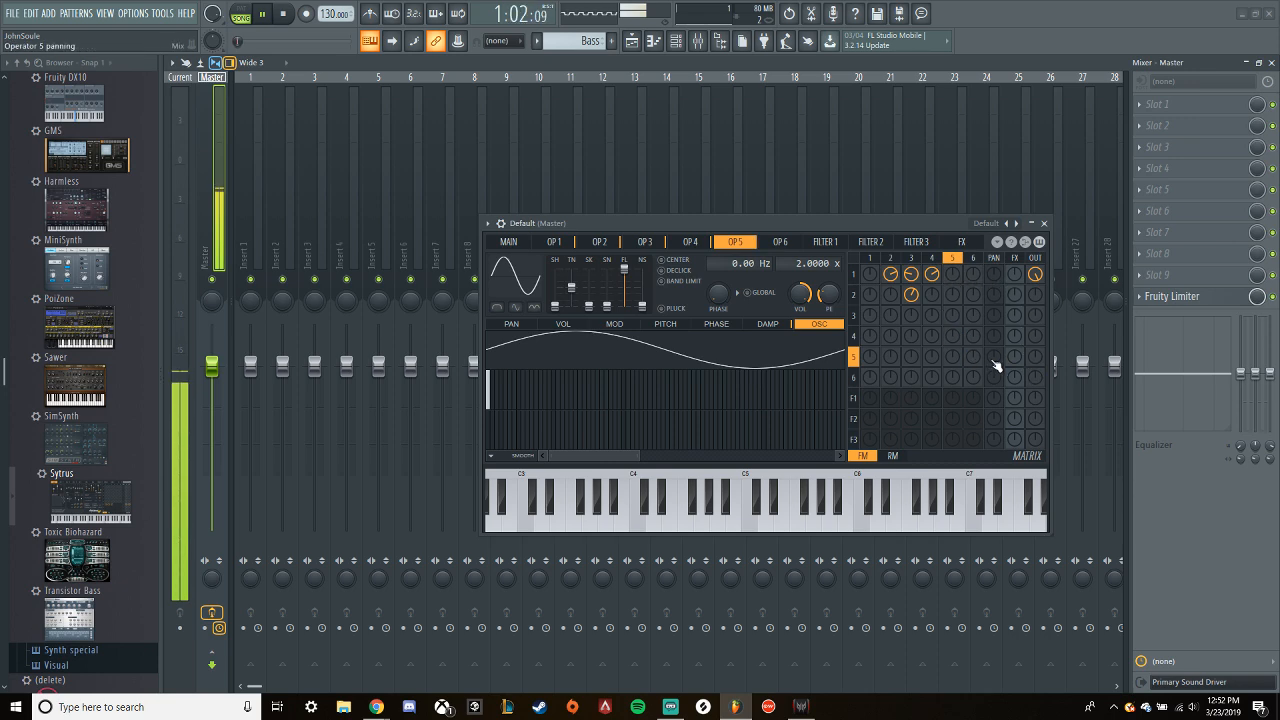
key("space")
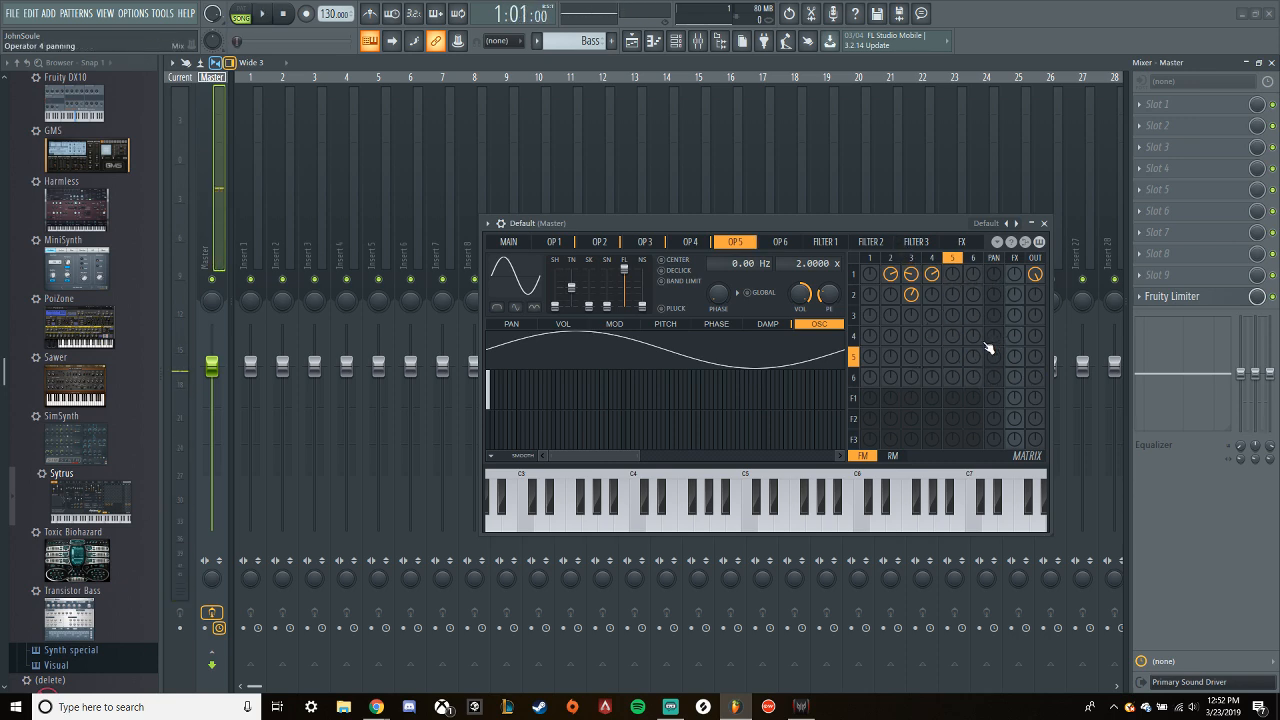
- Try about 8% of operator 5's modulation of operator 3, and mute the 2-to-1, 3-to-1 and 3-to-2 modulations
key("space")
left_click_drag(952, 315, 952, 303)
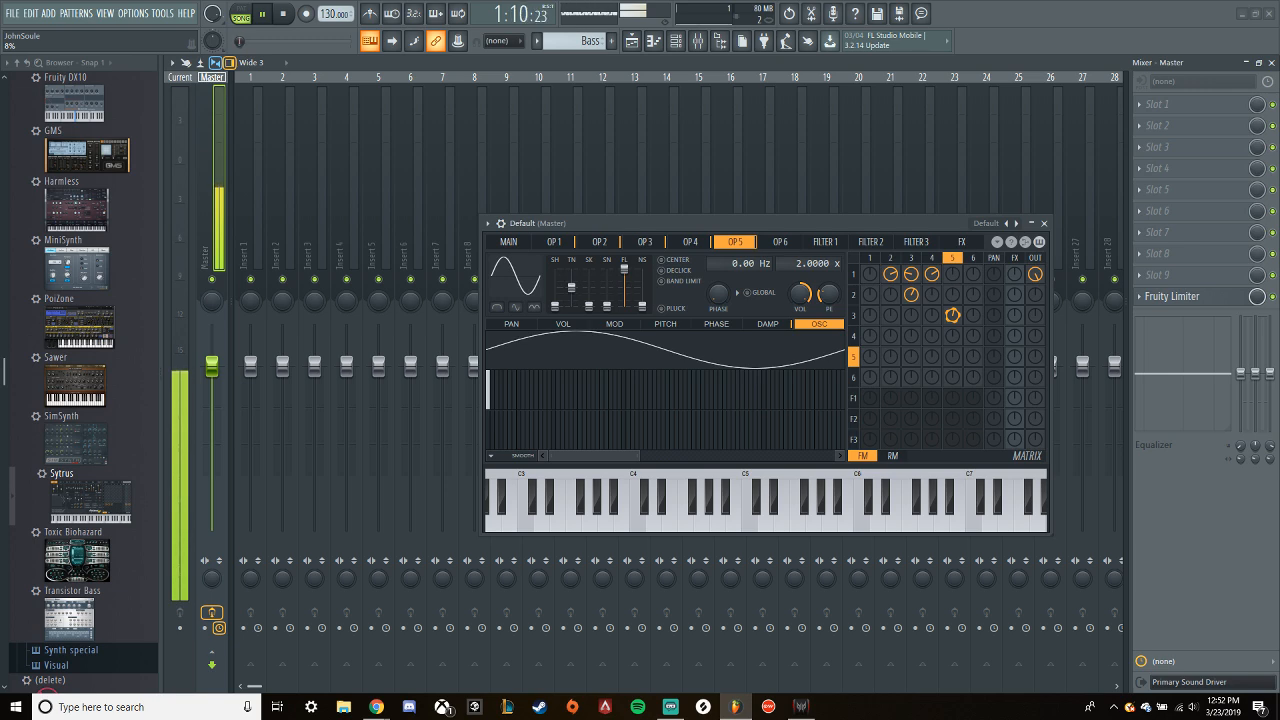
right_click(910, 276)
right_click(890, 275)
right_click(914, 296)
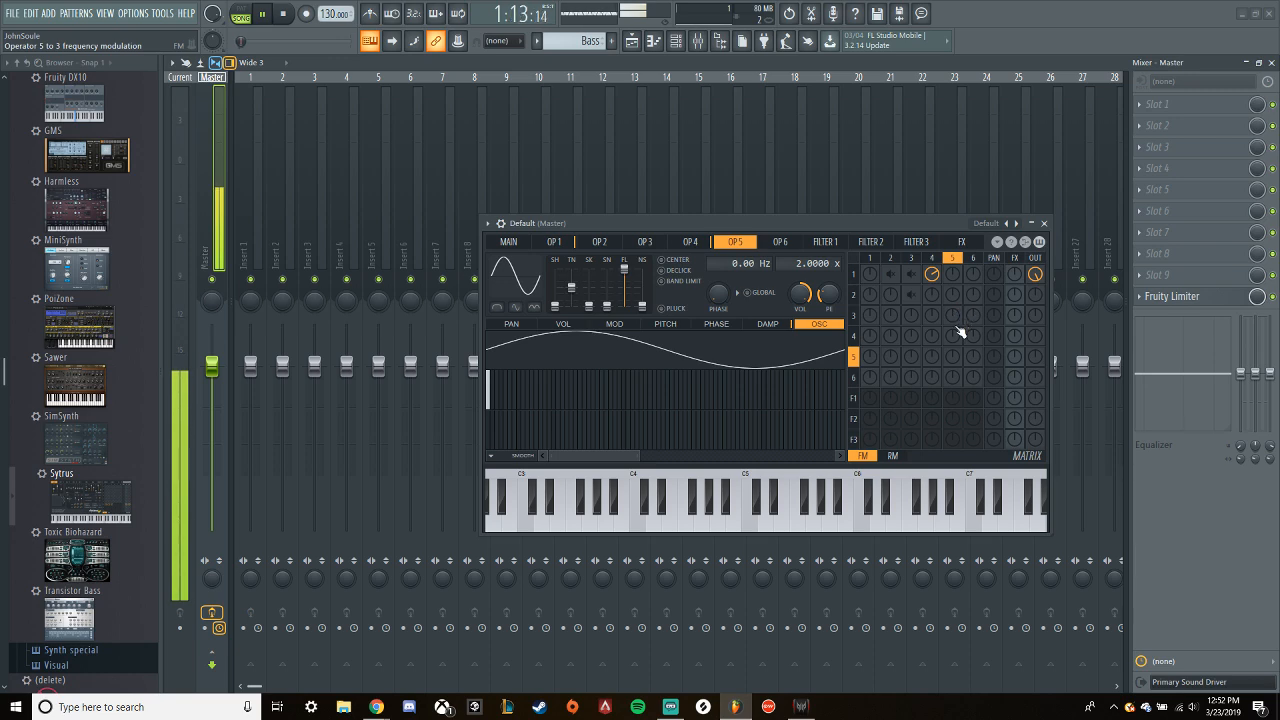
- Modulate operator 4 by a positive amount from operator 5 with its Even wave option on, and unmute the other modulations
mouse_move(952, 336)
left_mouse_down()
mouse_move(952, 320)
mouse_move(952, 334)
left_mouse_up()
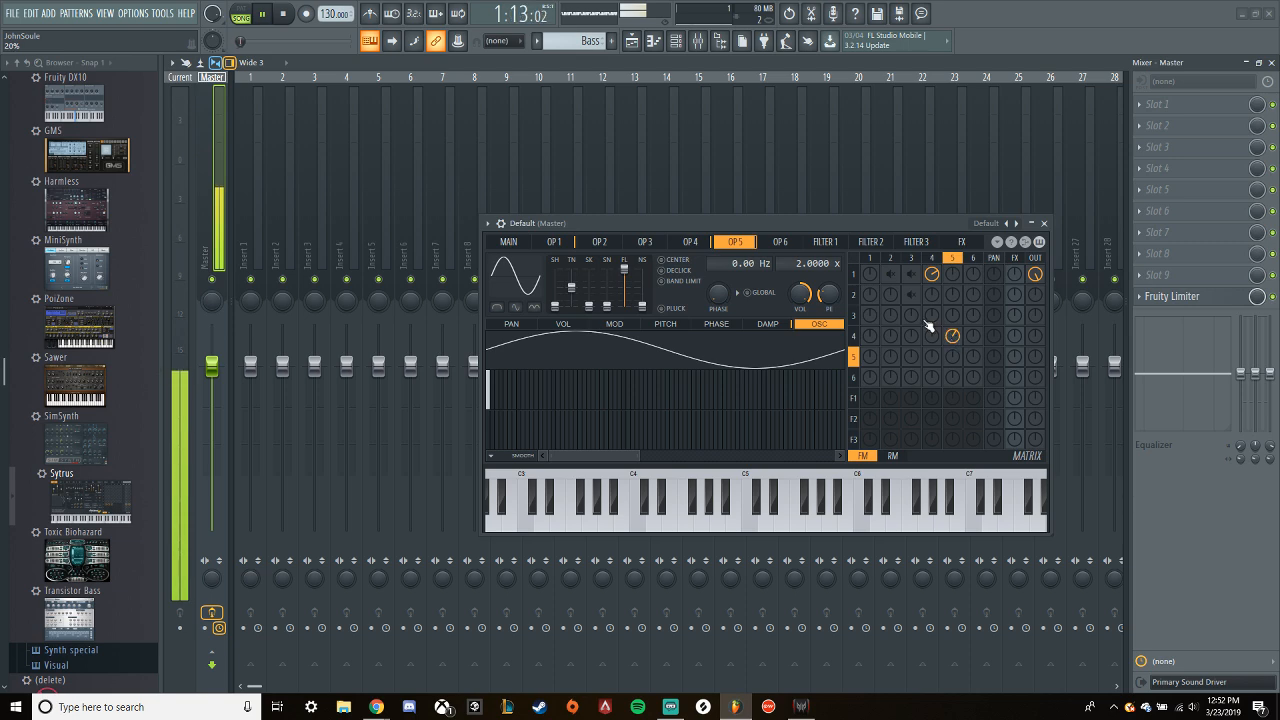
left_click(516, 308)
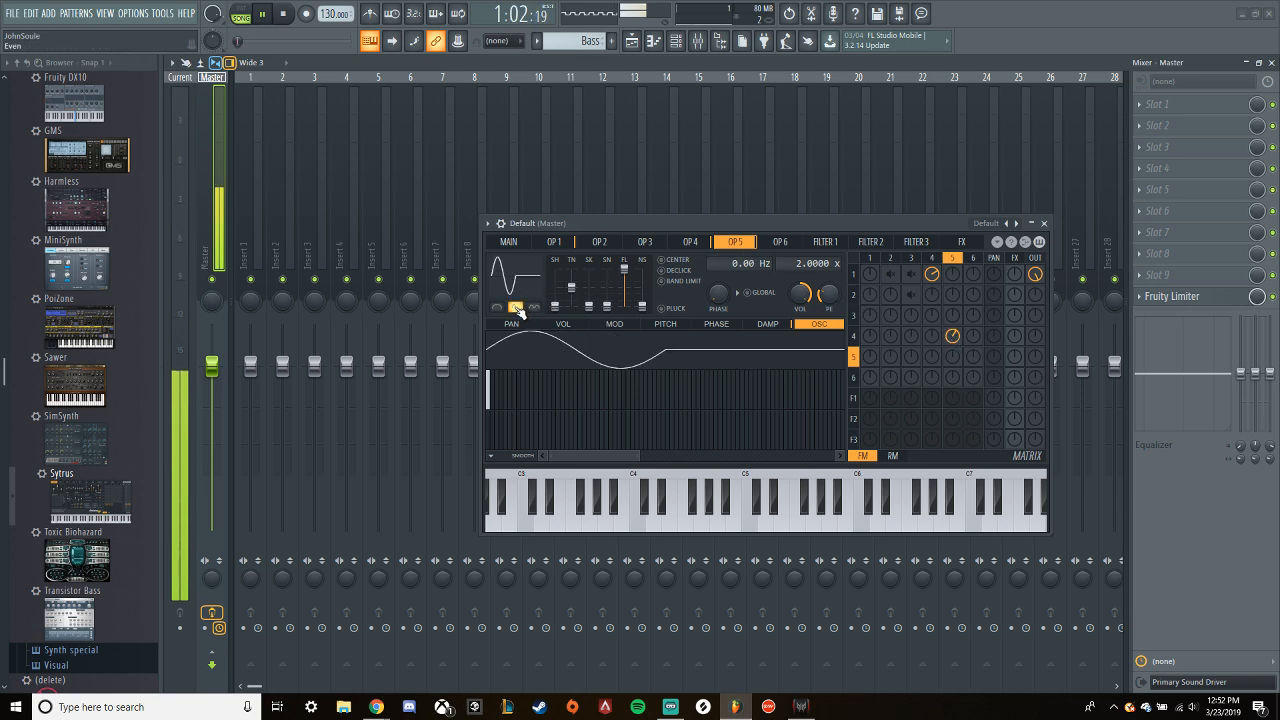
right_click(911, 274)
right_click(891, 274)
right_click(911, 294)
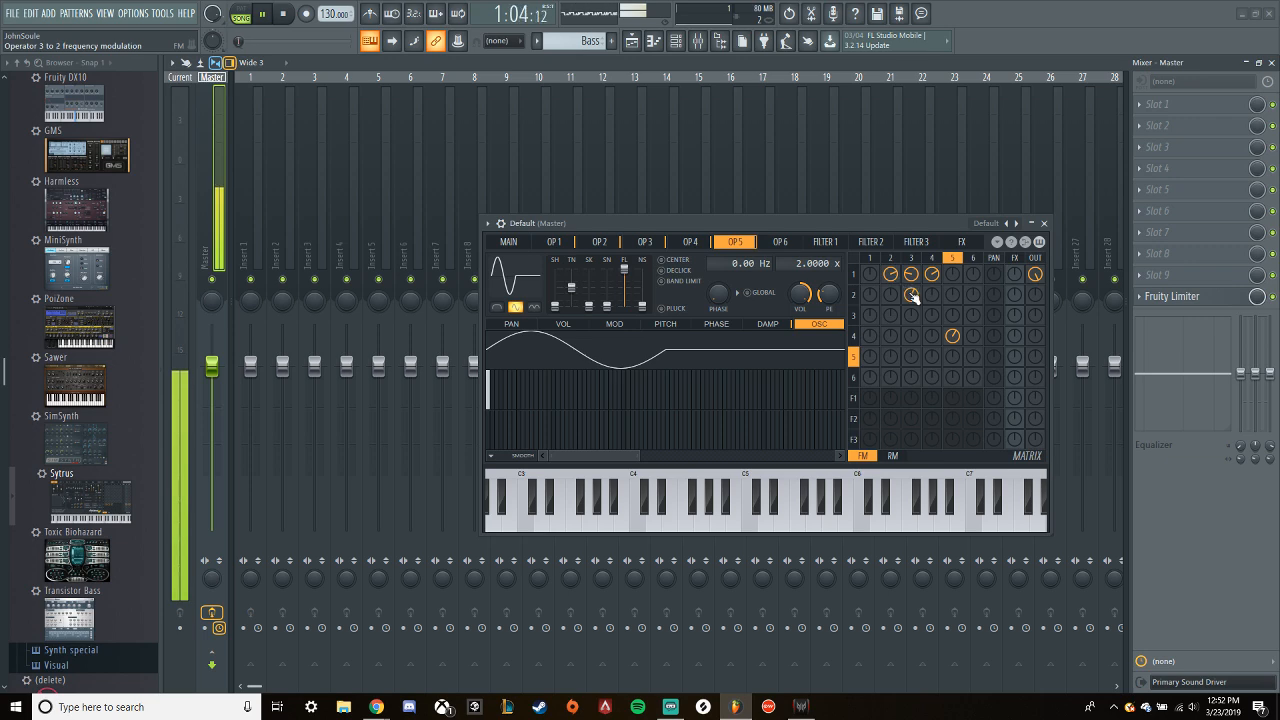
- Set operator 5's frequency modulation of operator 4 to a negative amount and its frequency ratio to 4.0000
right_click(953, 337)
right_click(954, 338)
left_click_drag(954, 338, 954, 360)
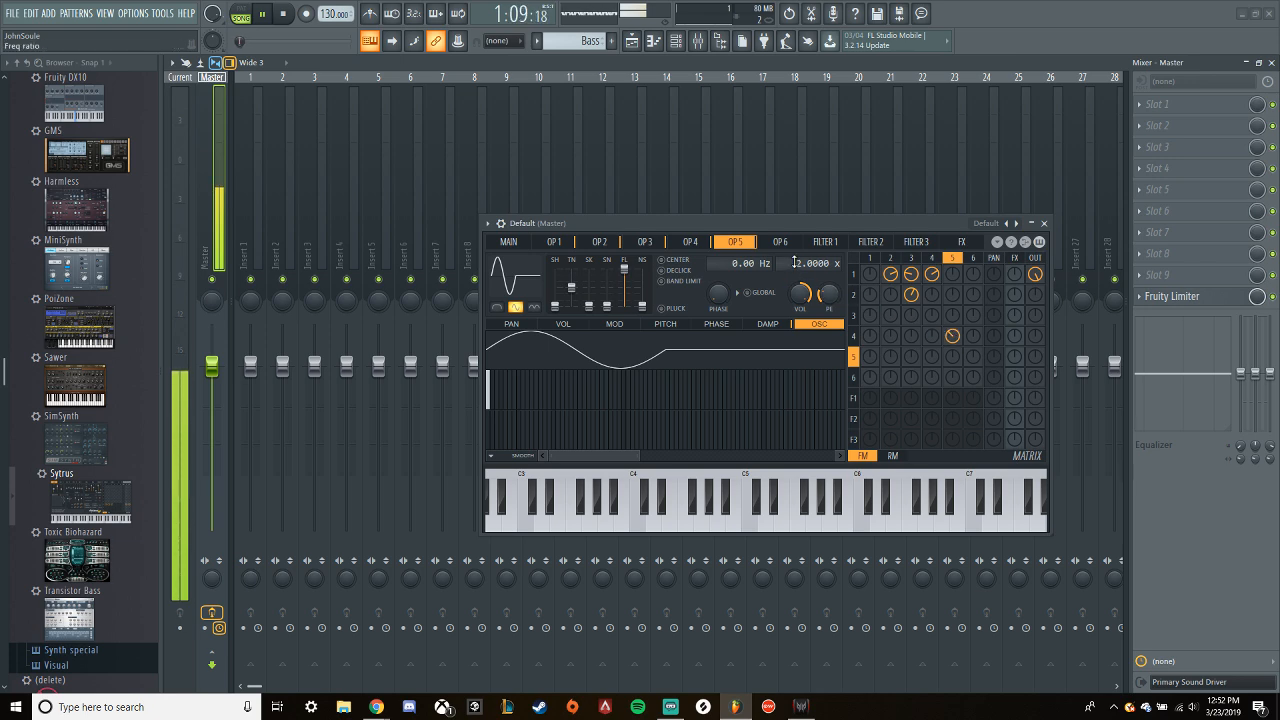
scroll(794, 262, "up", 1)
scroll(795, 263, "up", 1)
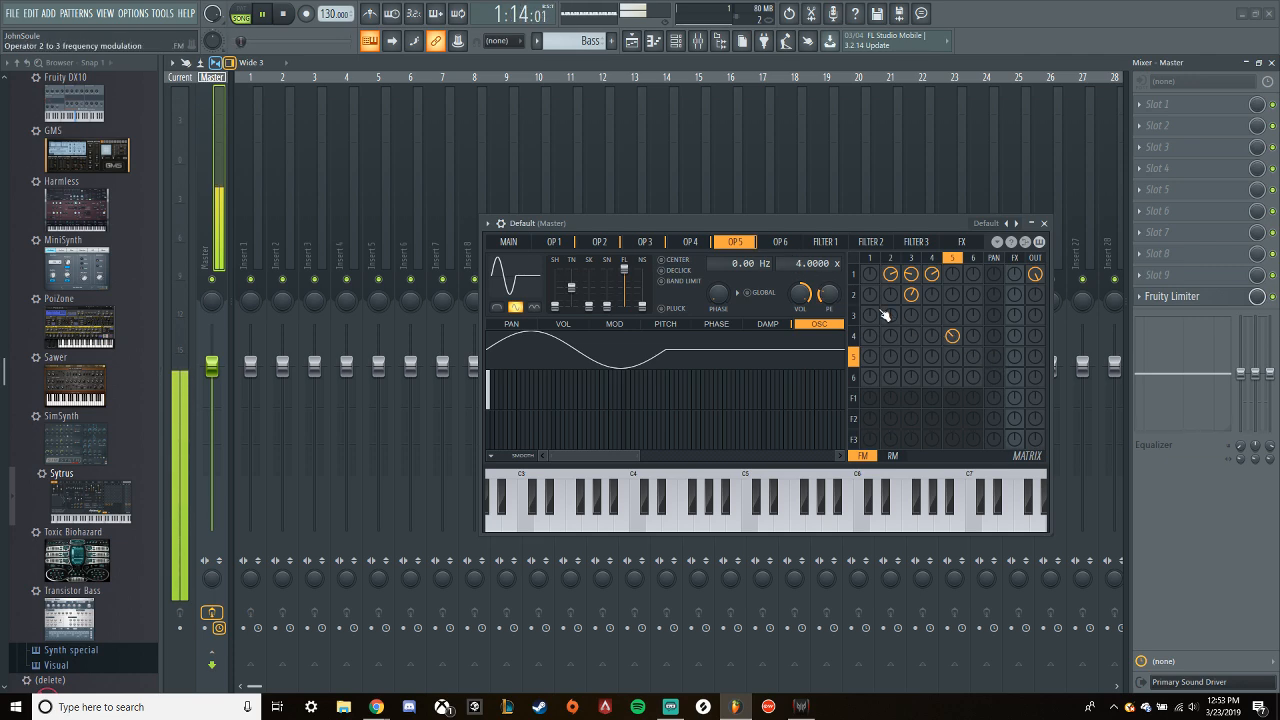
- Audition operator 5's waveform options by toggling Even and the adjacent variation, then switch the wave to Half
left_click(516, 308)
left_click(517, 309)
left_click(537, 309)
left_click(537, 309)
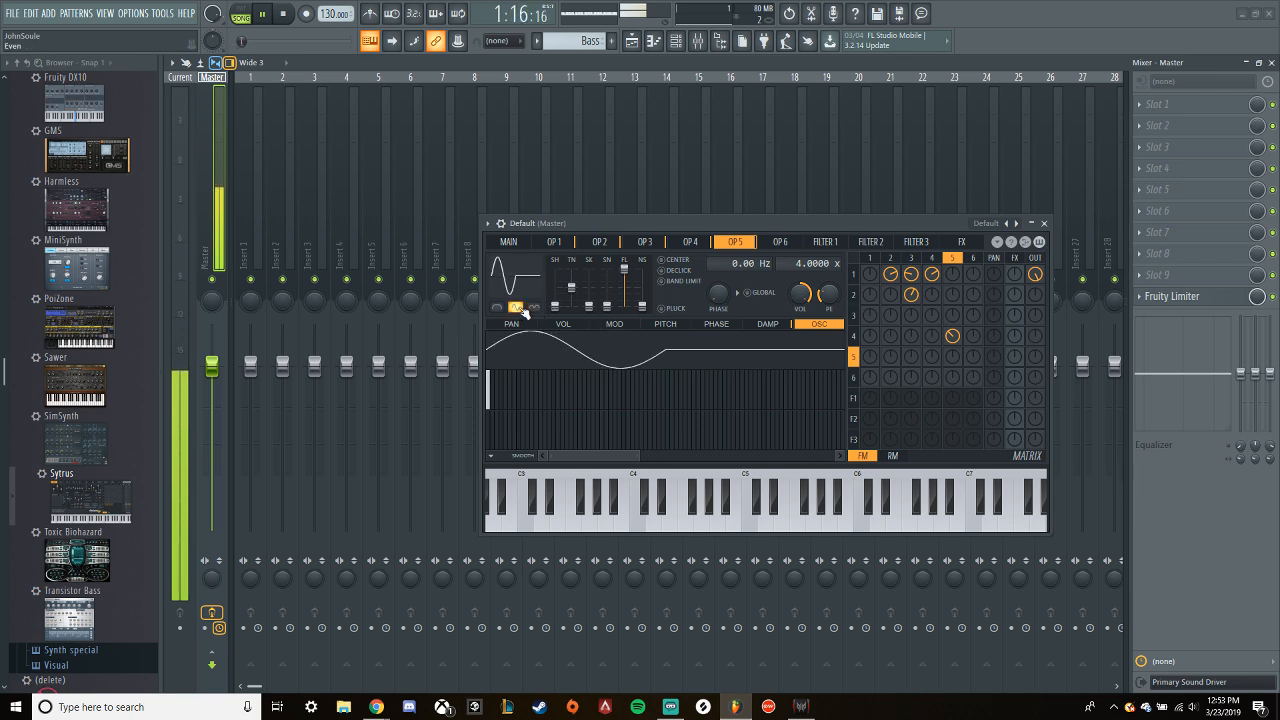
left_click(516, 308)
left_click(497, 308)
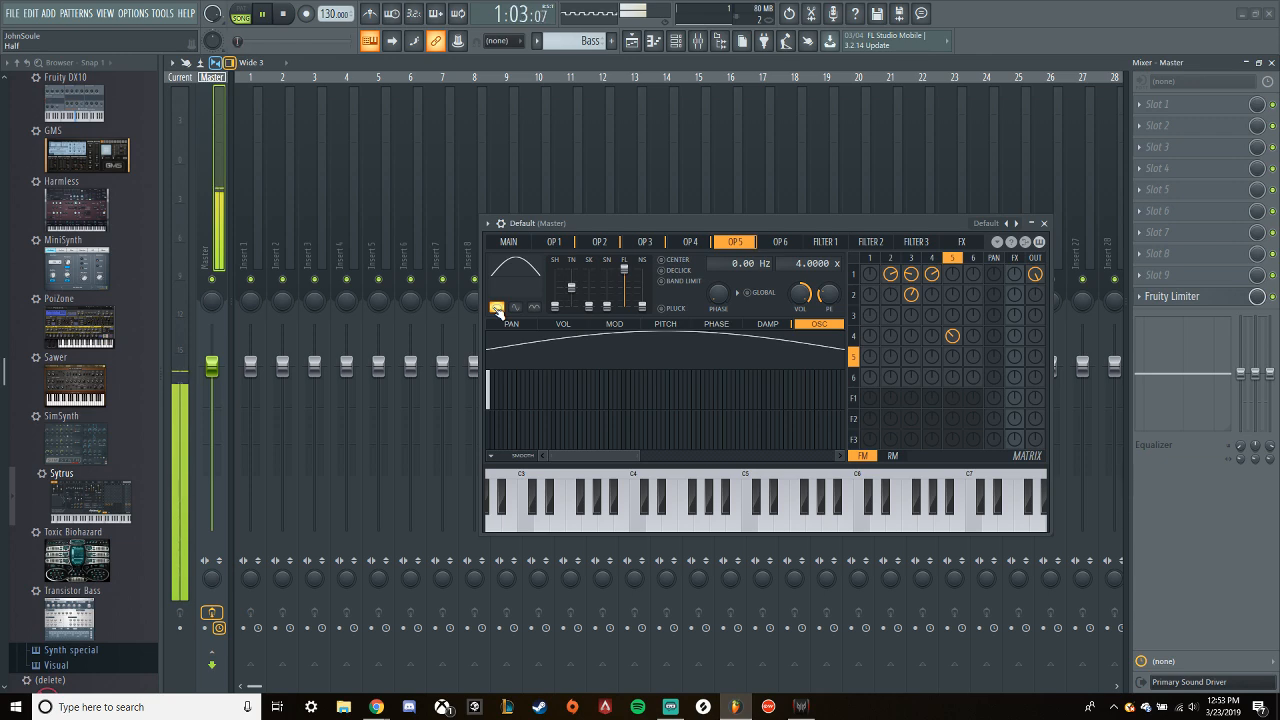
- Compare the loop with operator 5's modulation of operator 4 muted and unmuted, then turn off operator 5's Half option
right_click(956, 339)
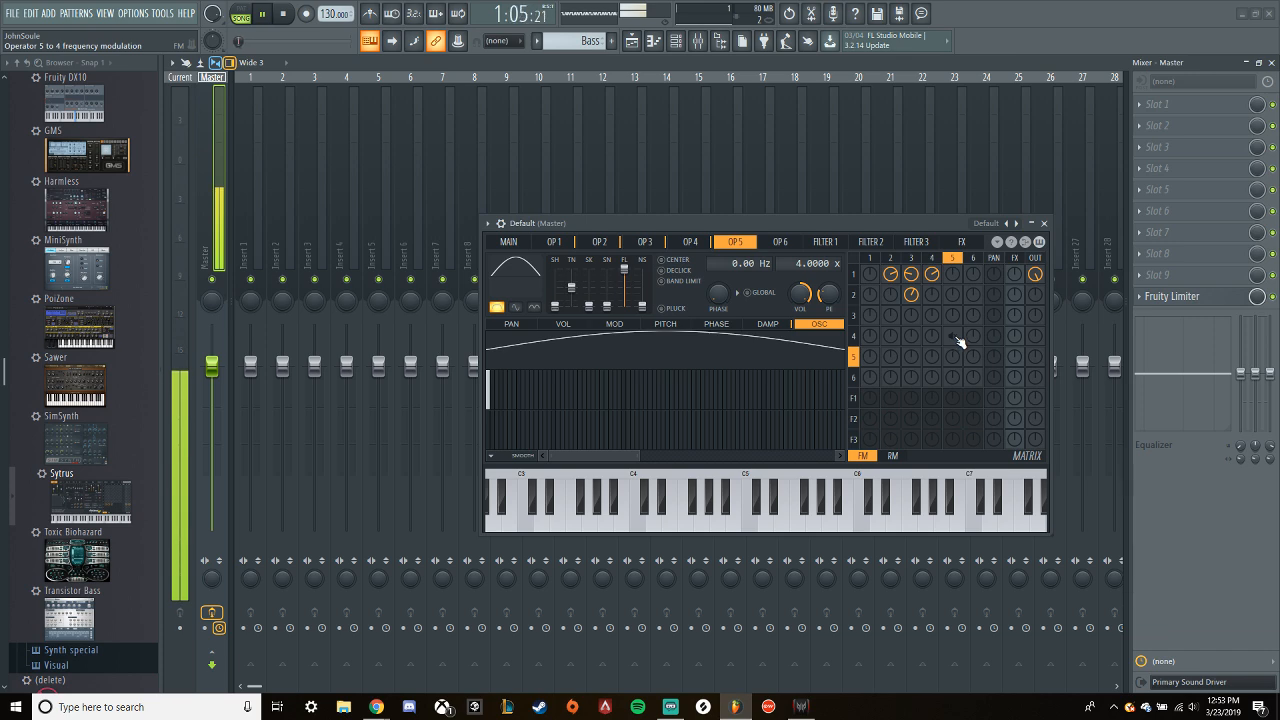
right_click(954, 337)
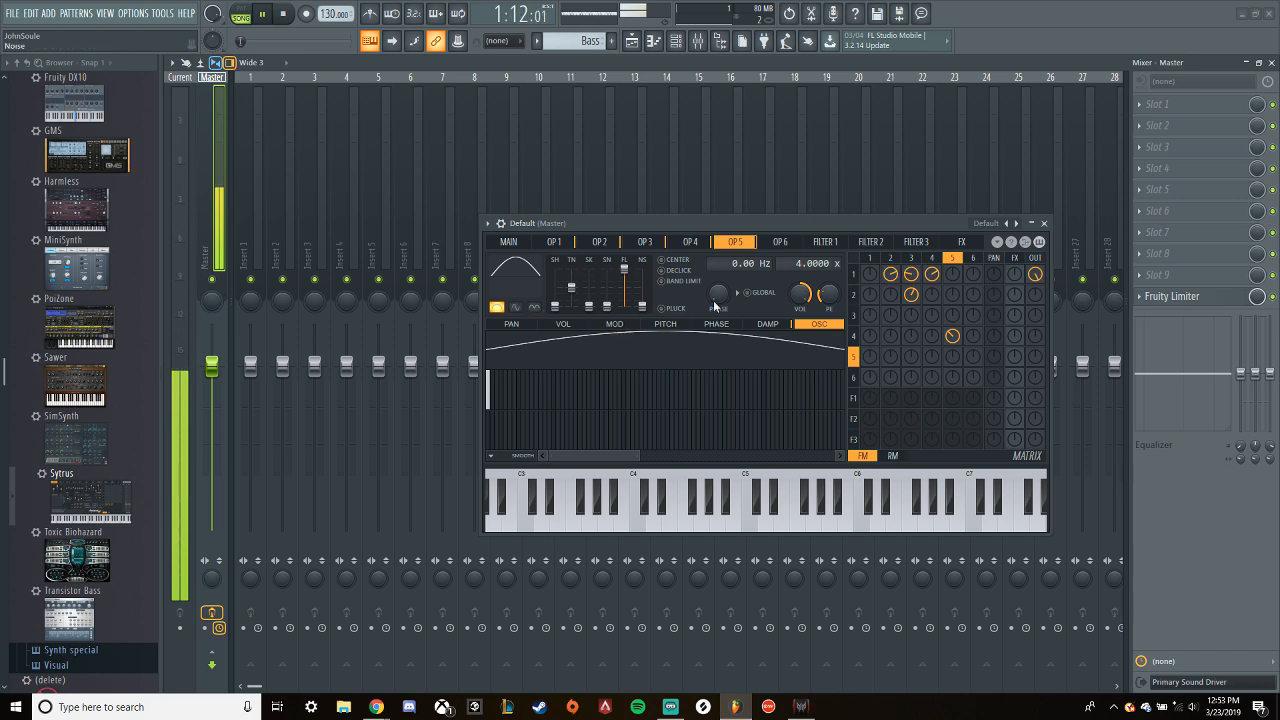
left_click(500, 307)
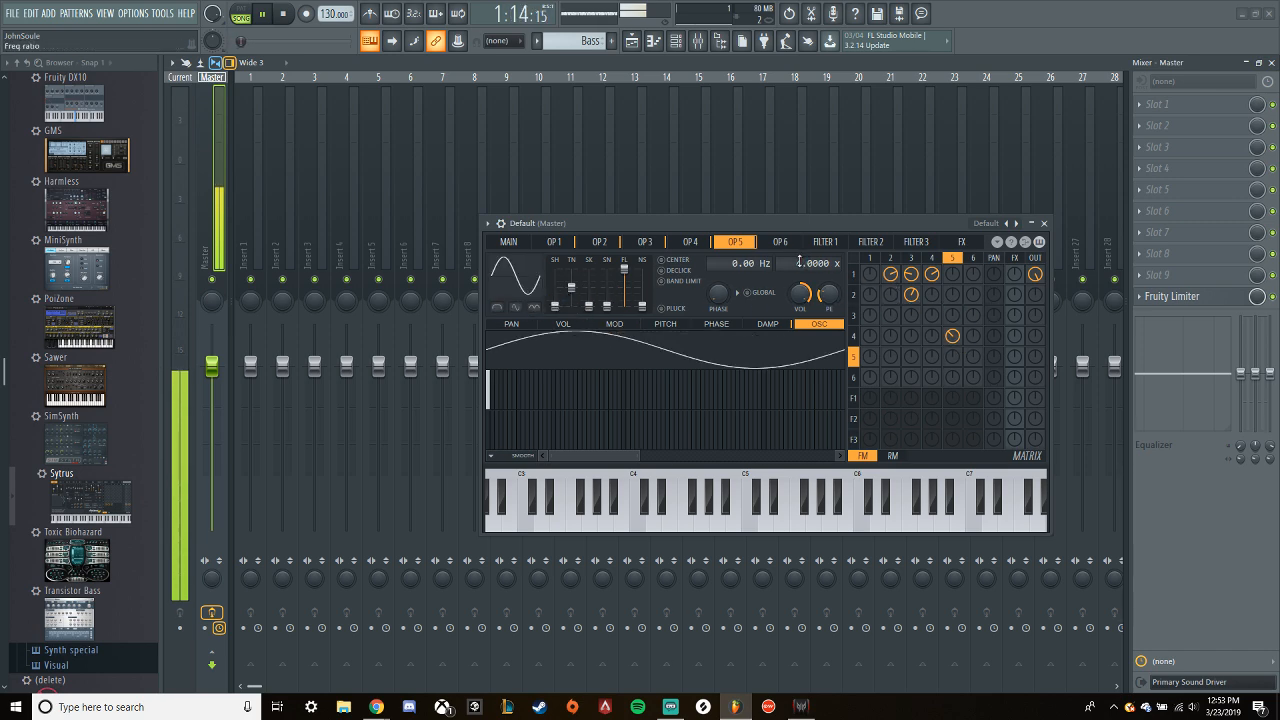
- Set operator 5's frequency ratio to 12.0000 and its frequency modulation of operator 4 to about -17%
scroll(798, 262, "up", 1)
scroll(797, 263, "up", 1)
left_click_drag(953, 337, 953, 331)
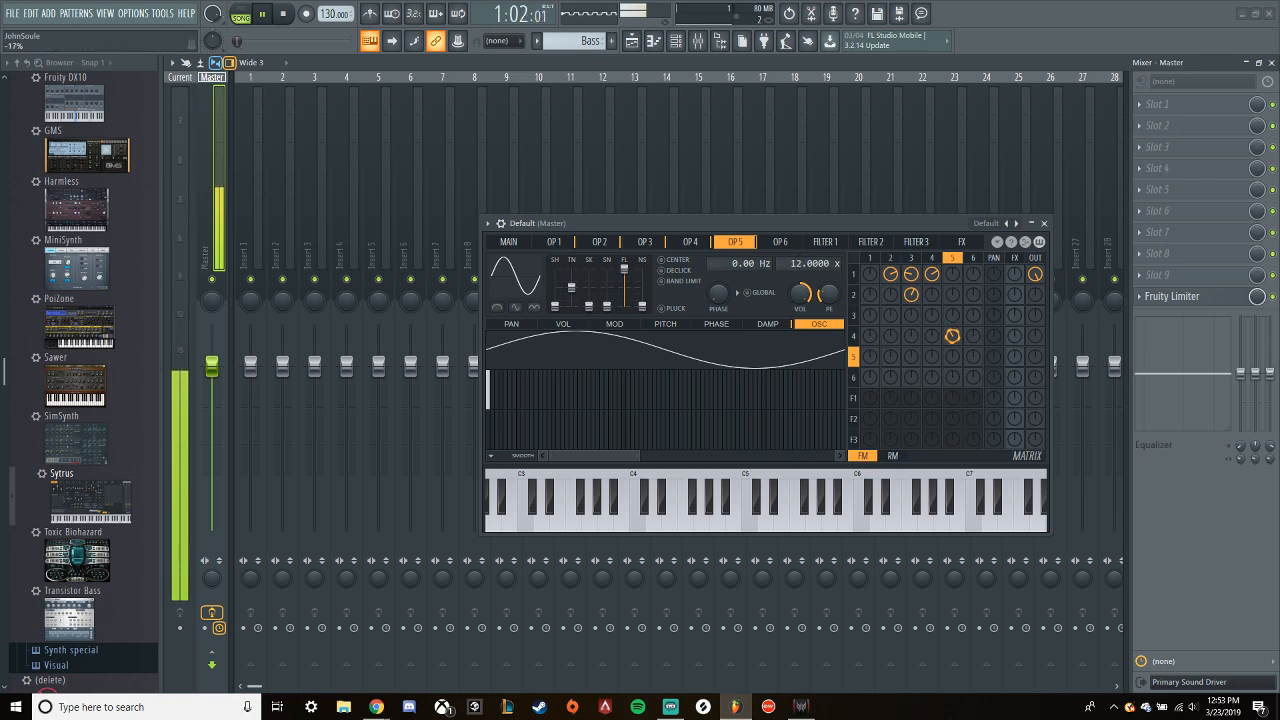
- Set operator 5's Shape to 25% for a triangle wave and turn on its Even option
left_click_drag(555, 306, 555, 297)
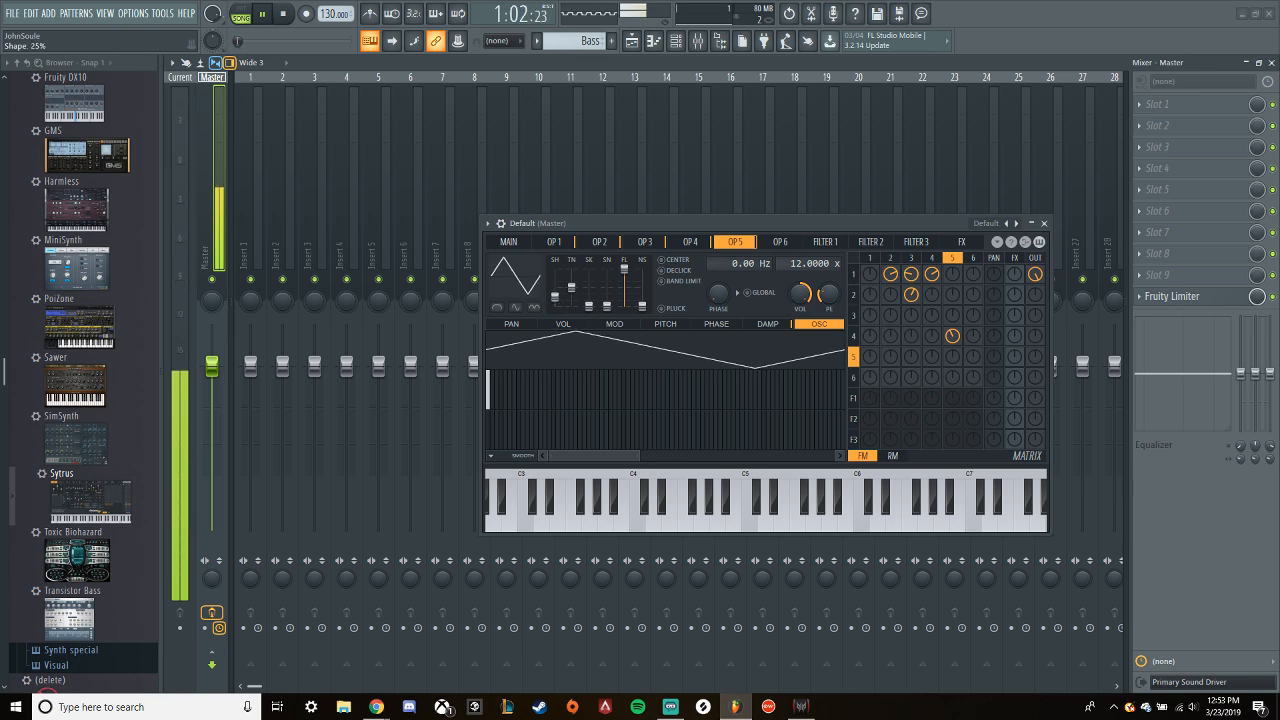
left_click(515, 307)
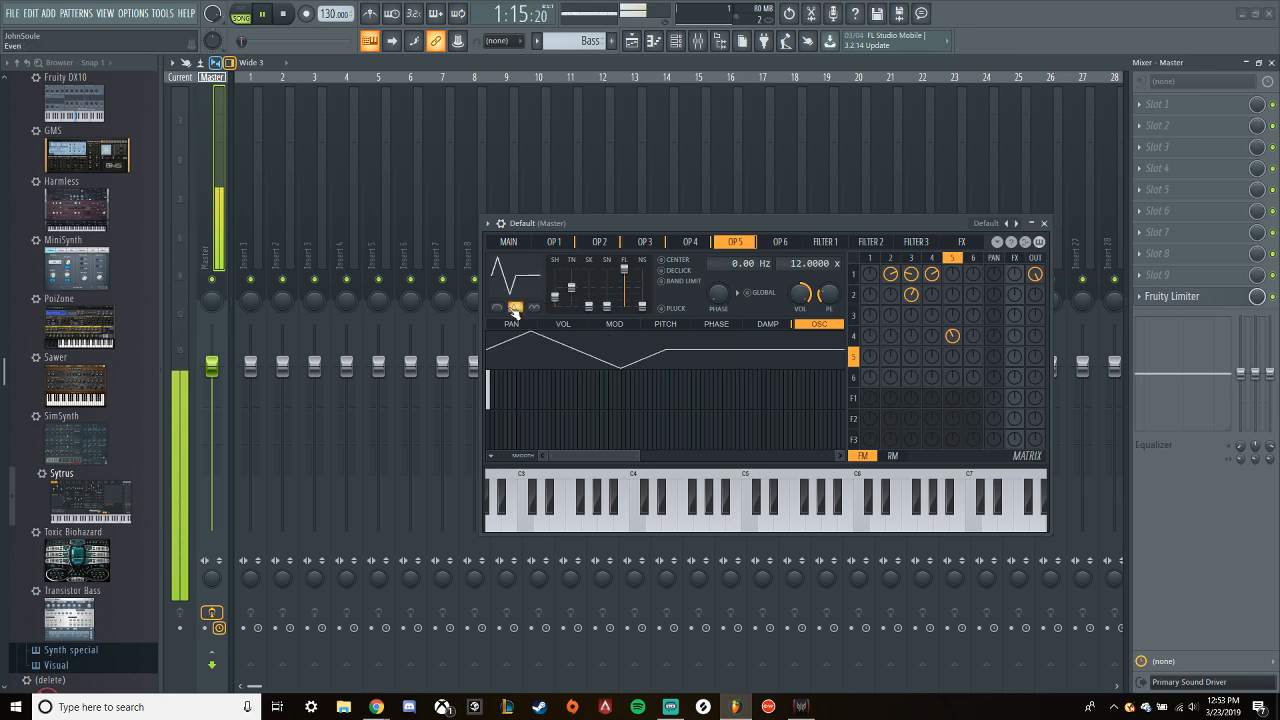
- Toggle operator 2's and 3's modulation of operator 1 while listening, remove operator 5's modulation of operator 4, and stop playback
right_click(890, 275)
right_click(871, 275)
left_click_drag(952, 339, 952, 344)
right_click(908, 275)
right_click(890, 274)
right_click(953, 338)
key("space")
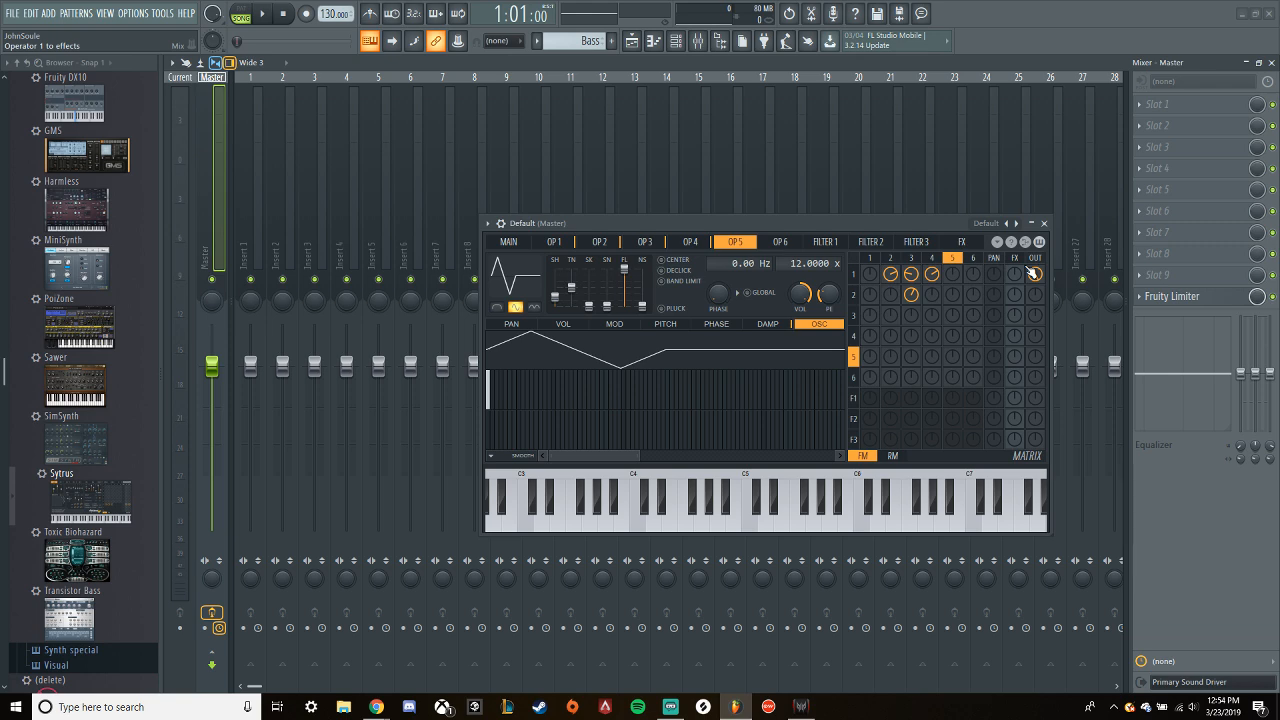
- Turn operator 1's direct output down to zero and route it through Filter 1 to the output at full level
mouse_move(1035, 276)
left_mouse_down()
mouse_move(1035, 255)
mouse_move(1035, 280)
left_mouse_up()
left_click_drag(869, 400, 869, 360)
left_click_drag(1035, 400, 1035, 390)
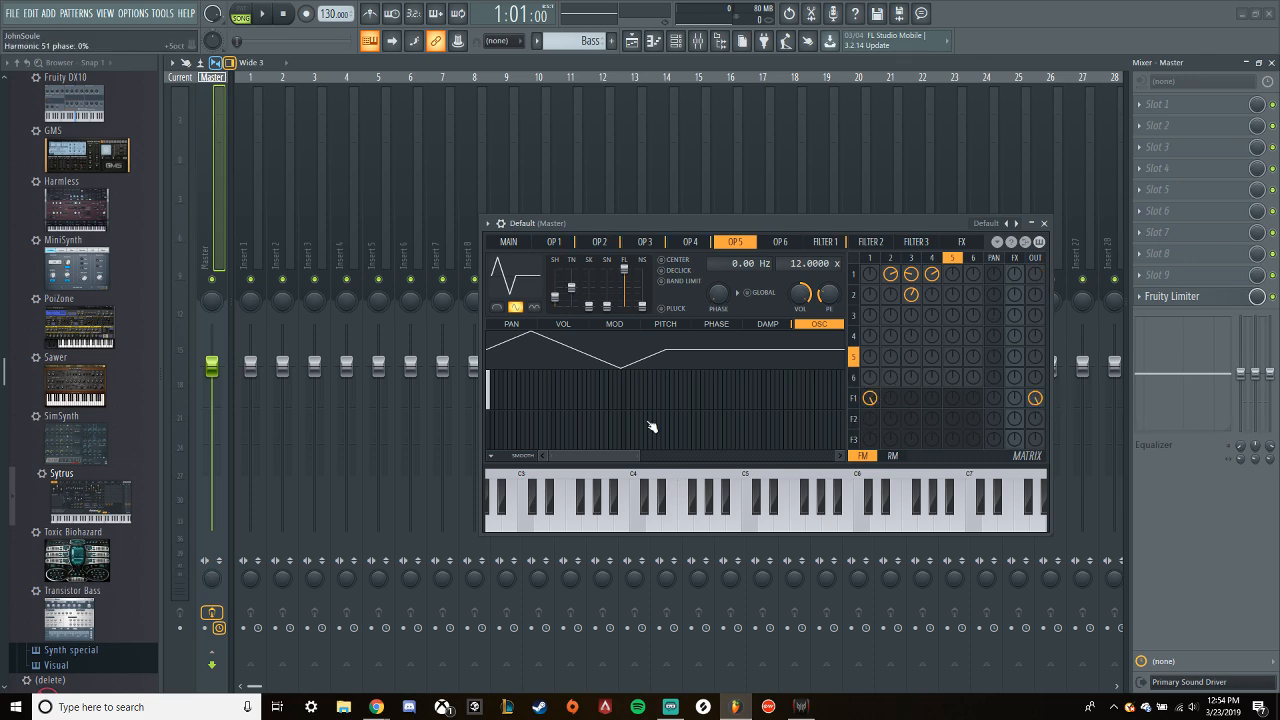
- Show Filter 1's waveshaper curve, start the loop and enable the waveshaper
left_click(824, 241)
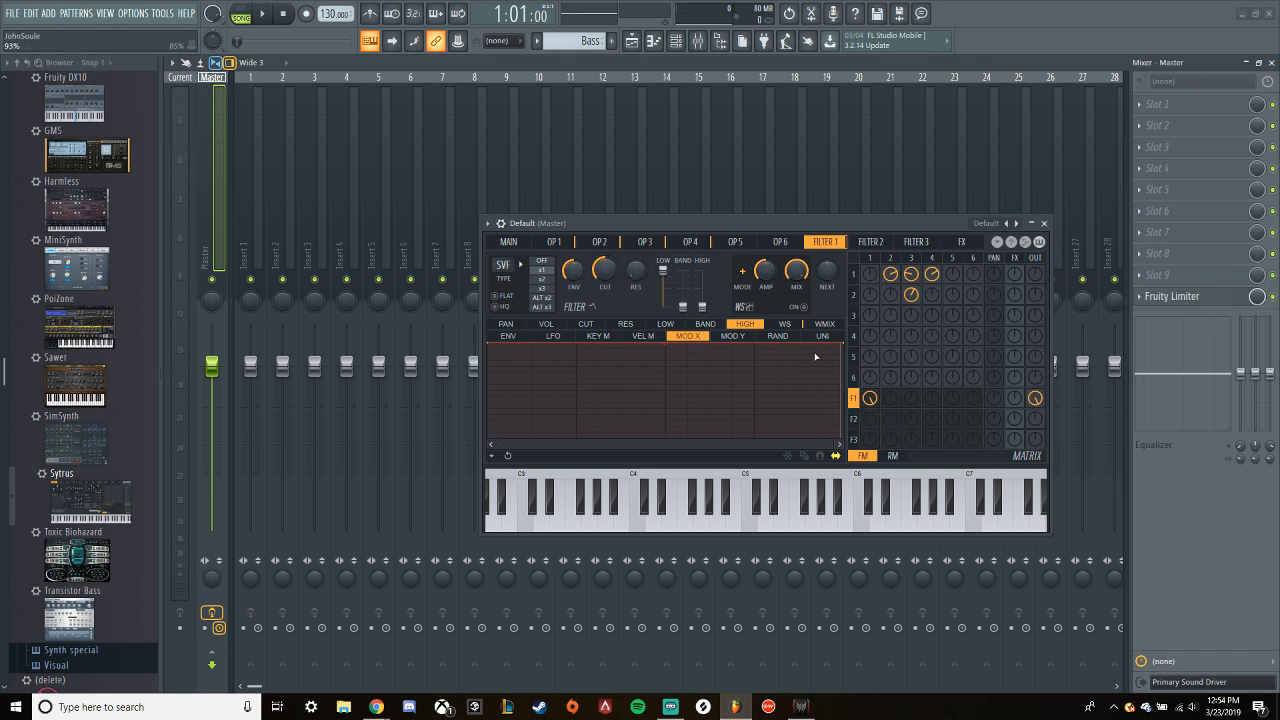
left_click(784, 323)
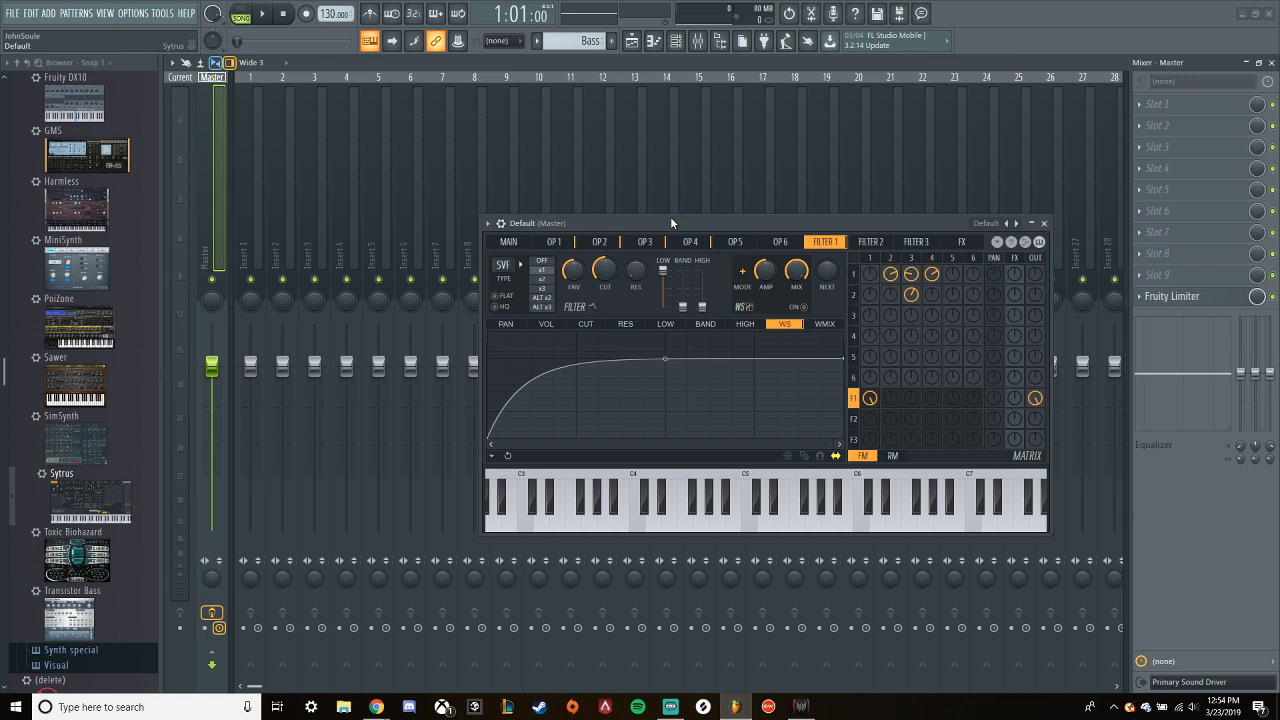
key("space")
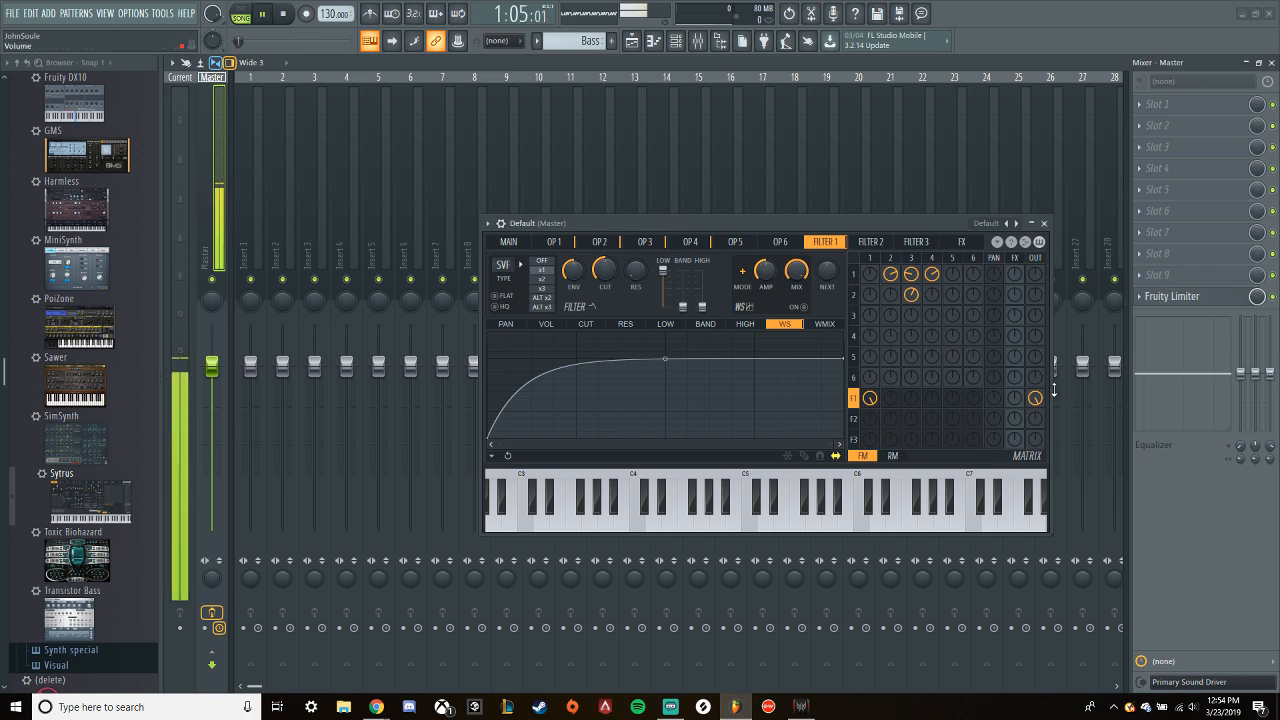
left_click(803, 307)
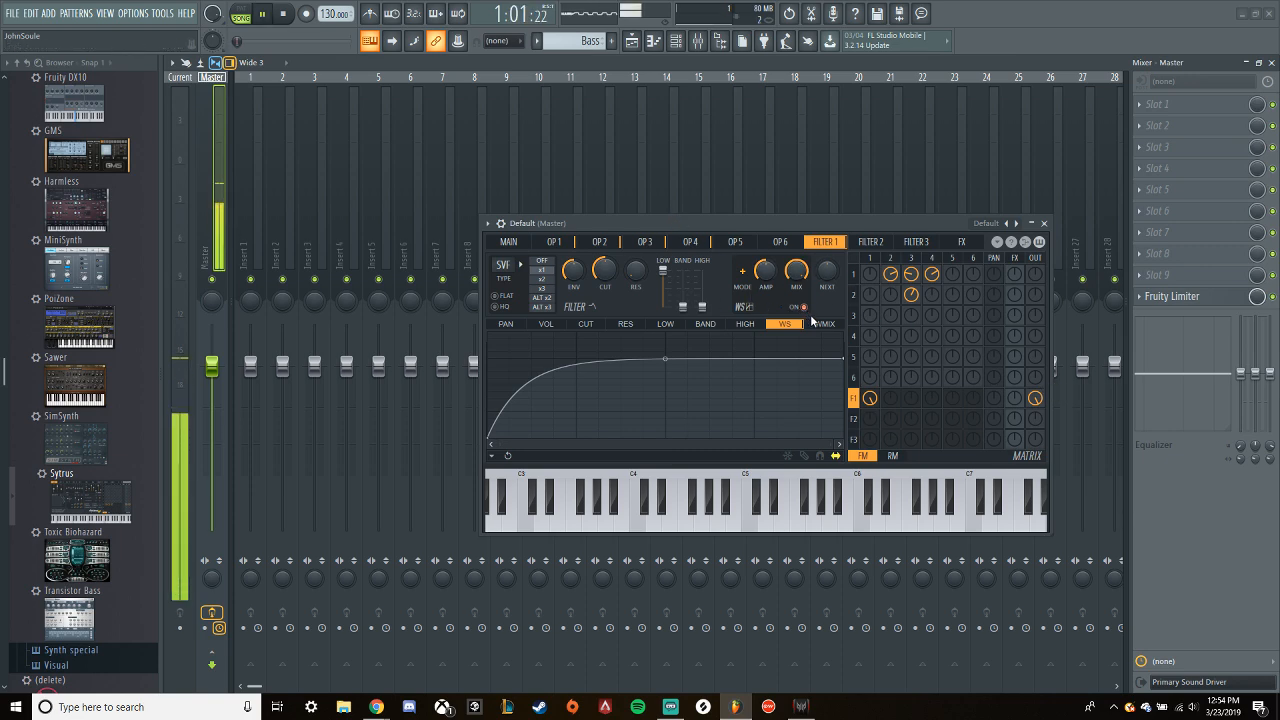
- Shape Filter 1's waveshaper curve into a zigzag by adding four alternating peaks and dips and raising its end point
right_click(541, 360)
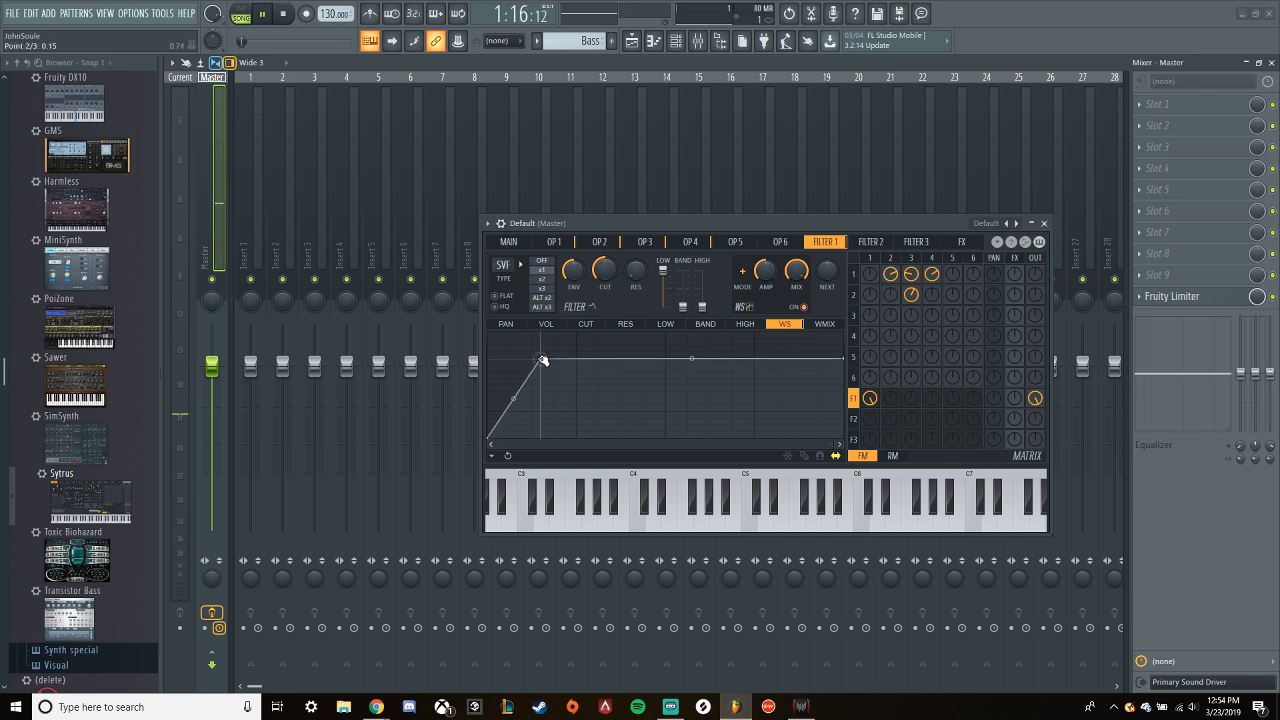
right_click(574, 406)
right_click(617, 343)
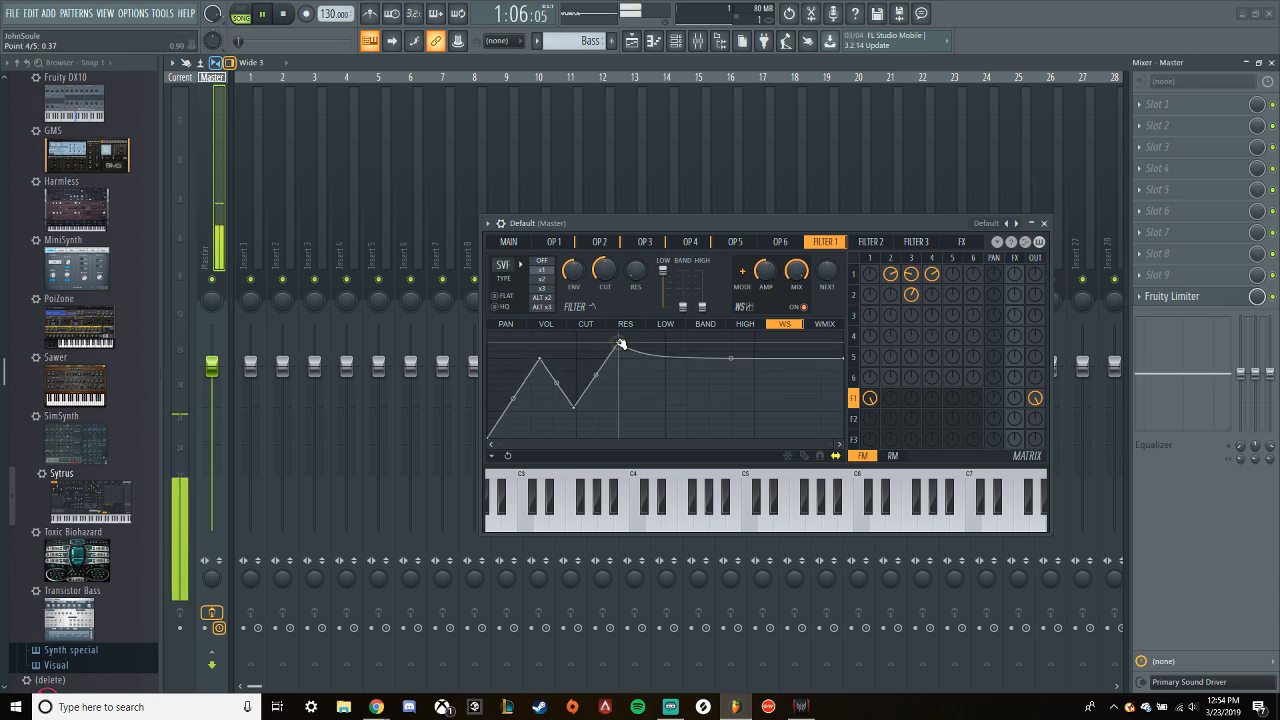
right_click(665, 386)
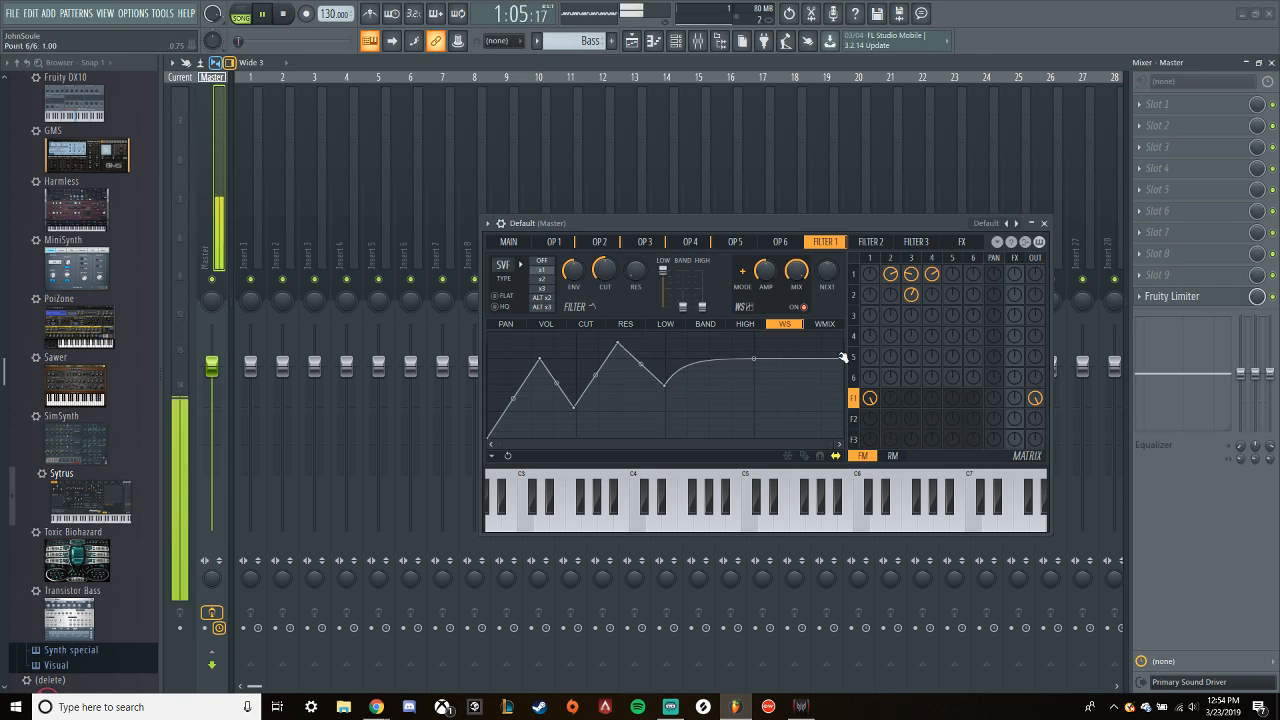
left_click_drag(847, 359, 849, 340)
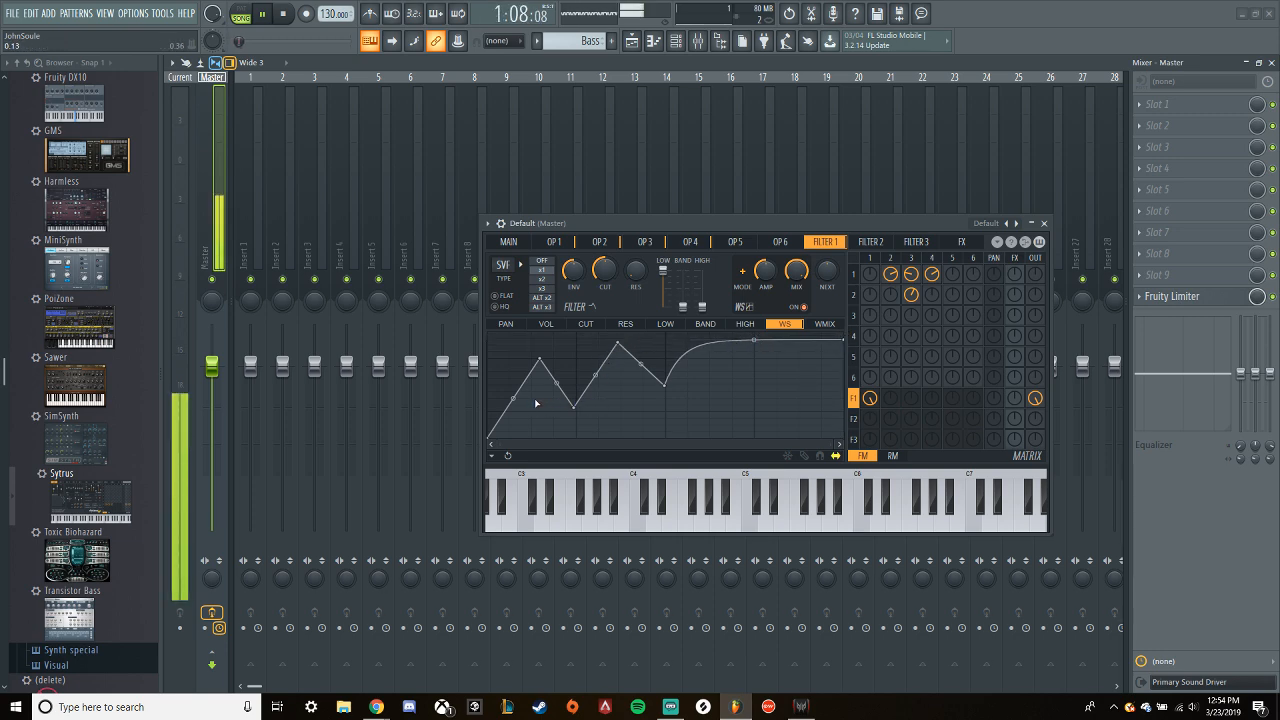
- Try bending the segments of the waveshaper zigzag, then reset their tension
left_click_drag(513, 398, 595, 397)
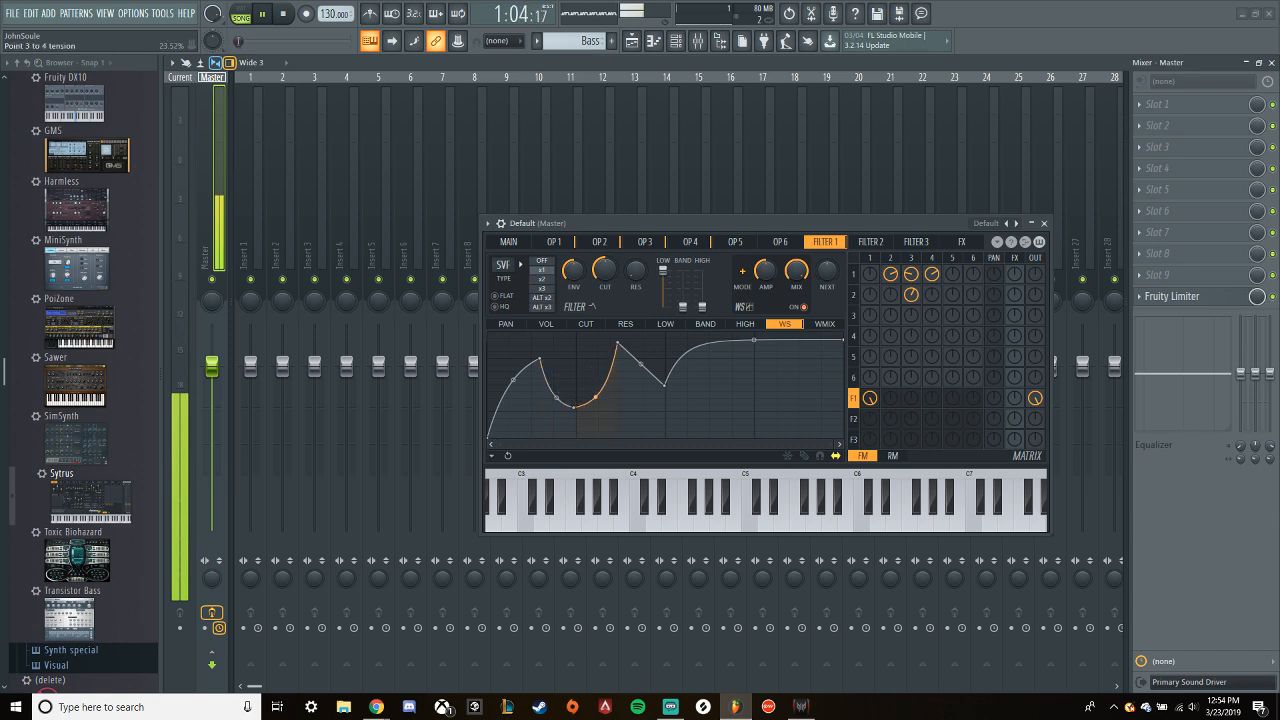
left_click_drag(641, 362, 641, 347)
right_click(641, 348)
right_click(592, 393)
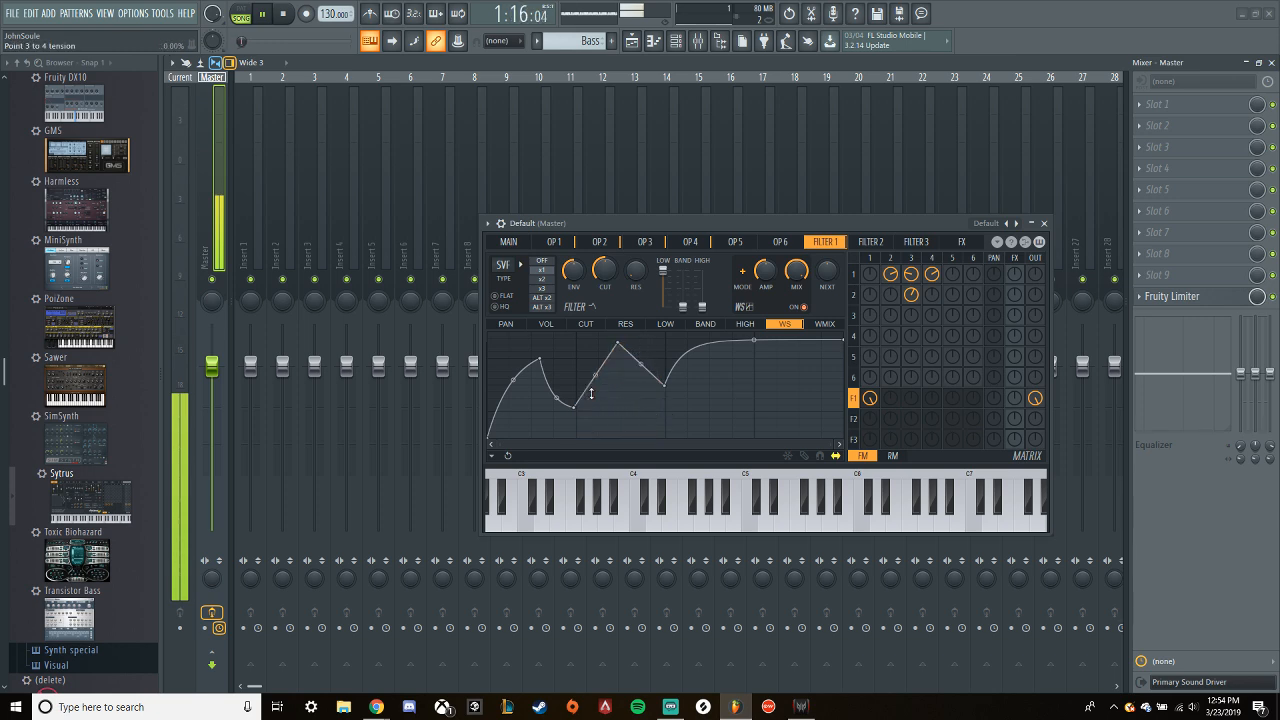
right_click(556, 397)
right_click(514, 381)
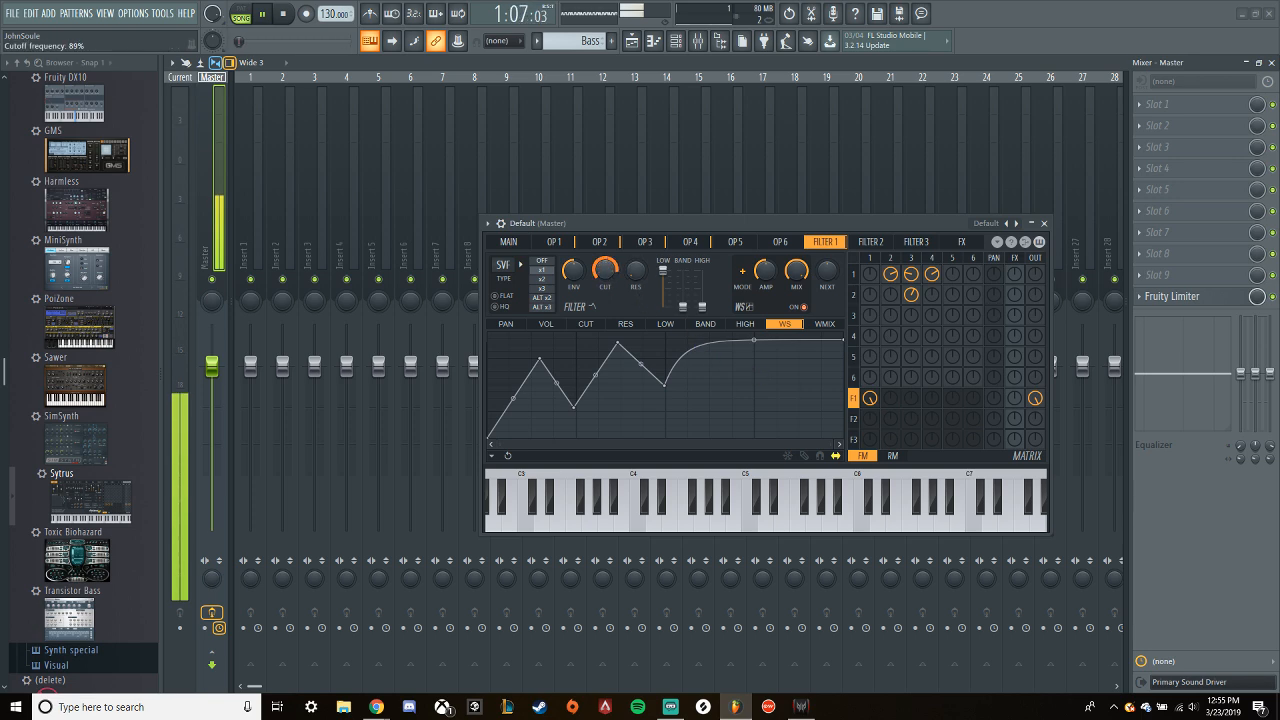
- Reset Filter 1's cutoff and give it a Modulation X ramp rising from -100% to 100%
right_click(603, 270)
left_click(617, 283)
left_click(585, 323)
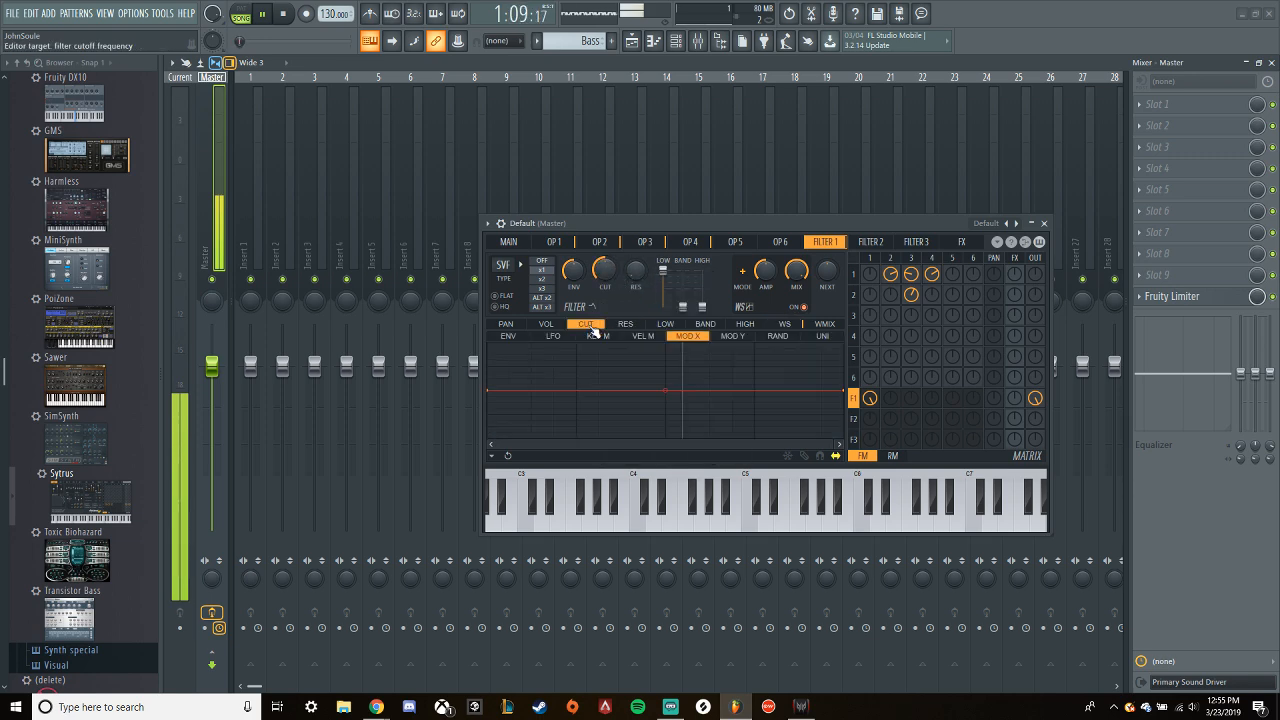
left_click_drag(485, 395, 745, 415)
left_click_drag(849, 392, 849, 340)
left_click_drag(492, 410, 490, 455)
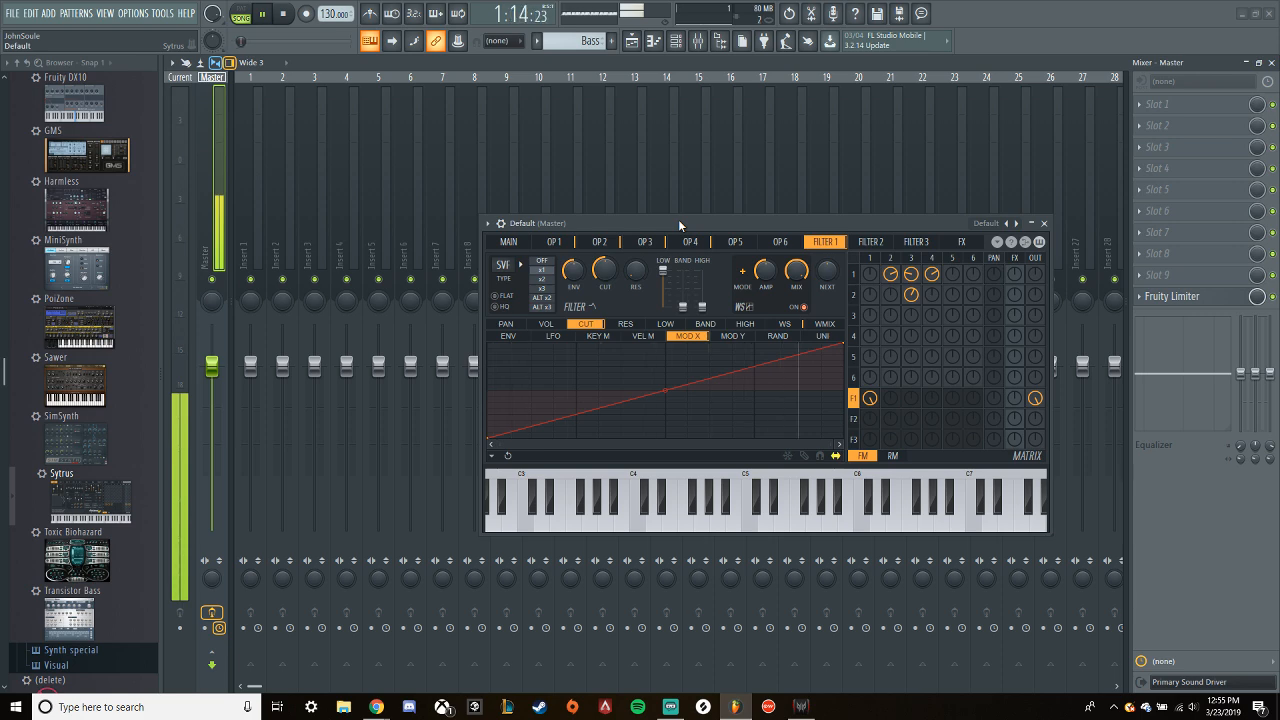
- Raise Filter 1's resonance and reshape the cutoff's Modulation X curve to start at -50%, end at 100% and bulge upward
left_click_drag(634, 275, 634, 238)
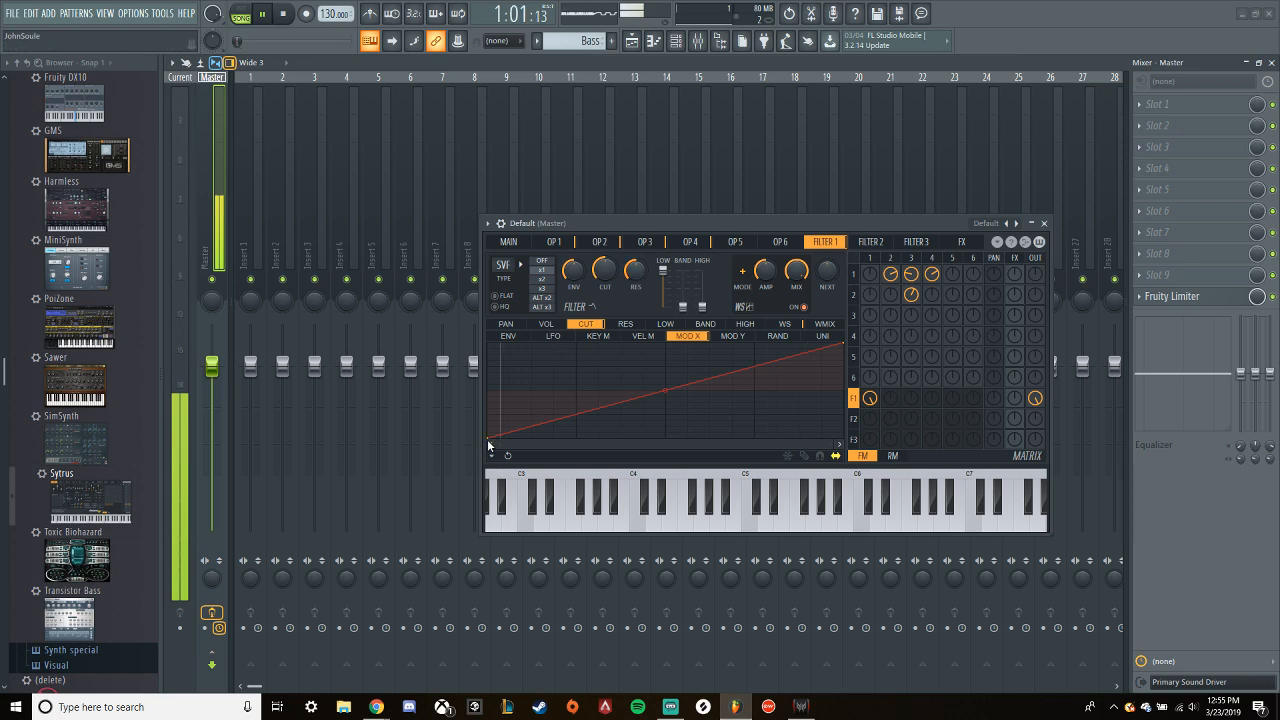
left_click_drag(493, 438, 487, 416)
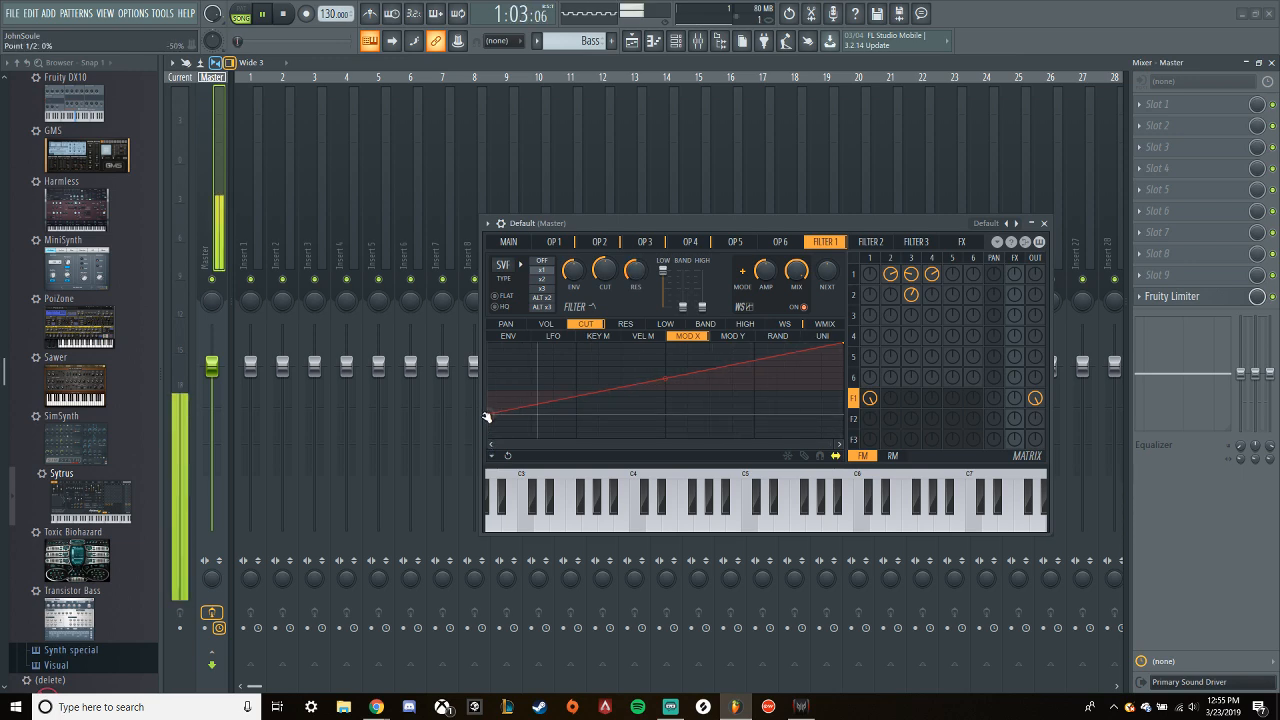
left_click_drag(845, 345, 844, 367)
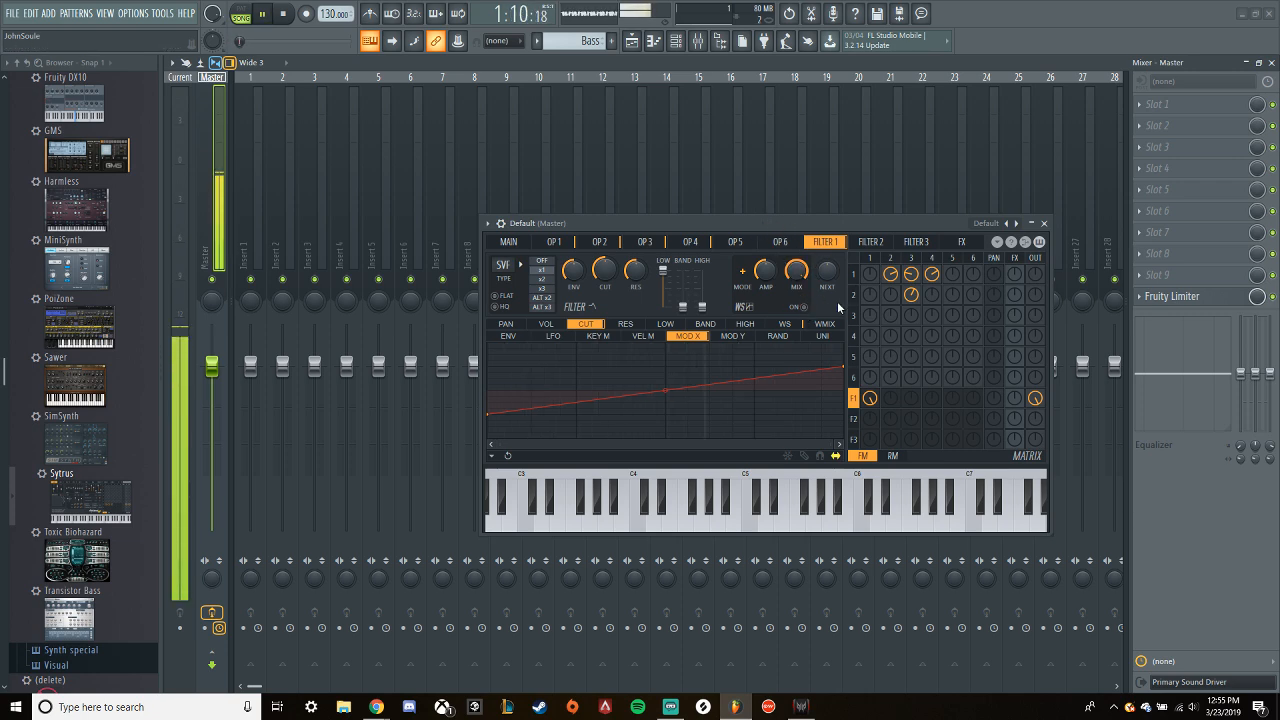
left_click_drag(843, 367, 841, 325)
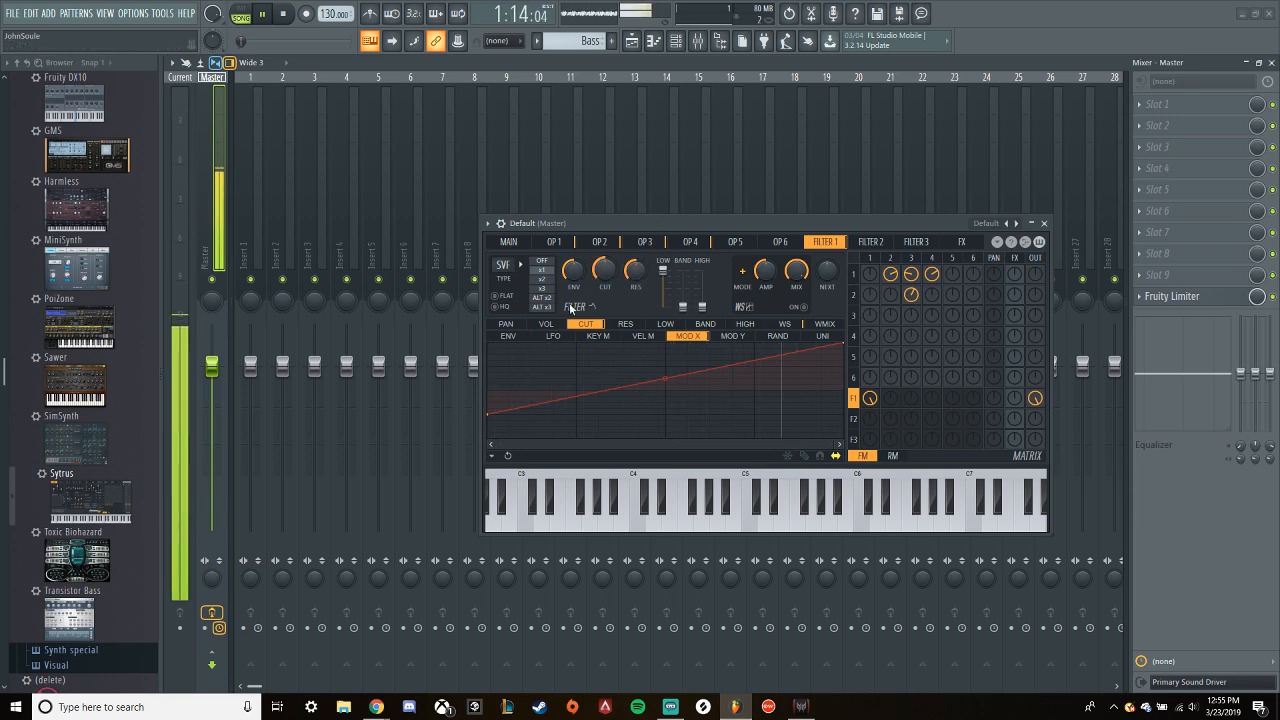
left_click_drag(666, 377, 666, 360)
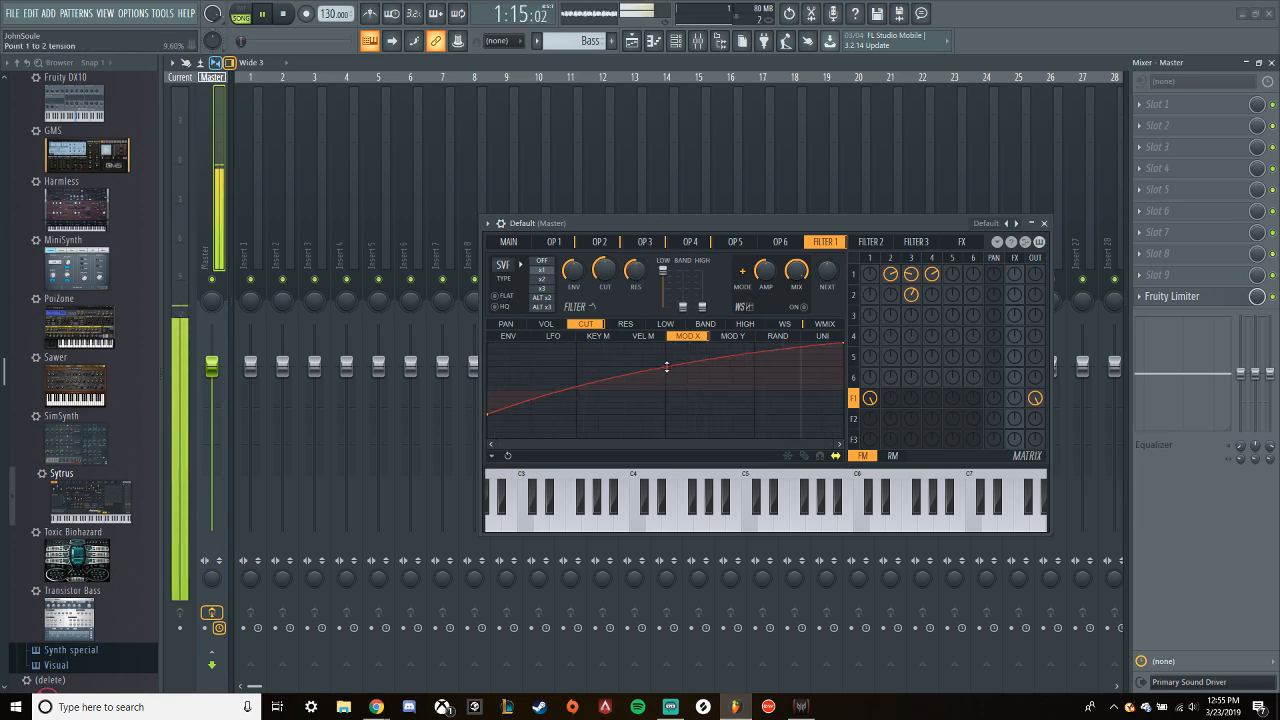
- Readjust Filter 1's resonance, give it a Modulation X curve falling from 50% to -100% with a slight upward bend, and stop playback
left_click_drag(636, 272, 636, 323)
left_click_drag(636, 278, 636, 247)
right_click(635, 272)
left_click(654, 282)
left_click(631, 326)
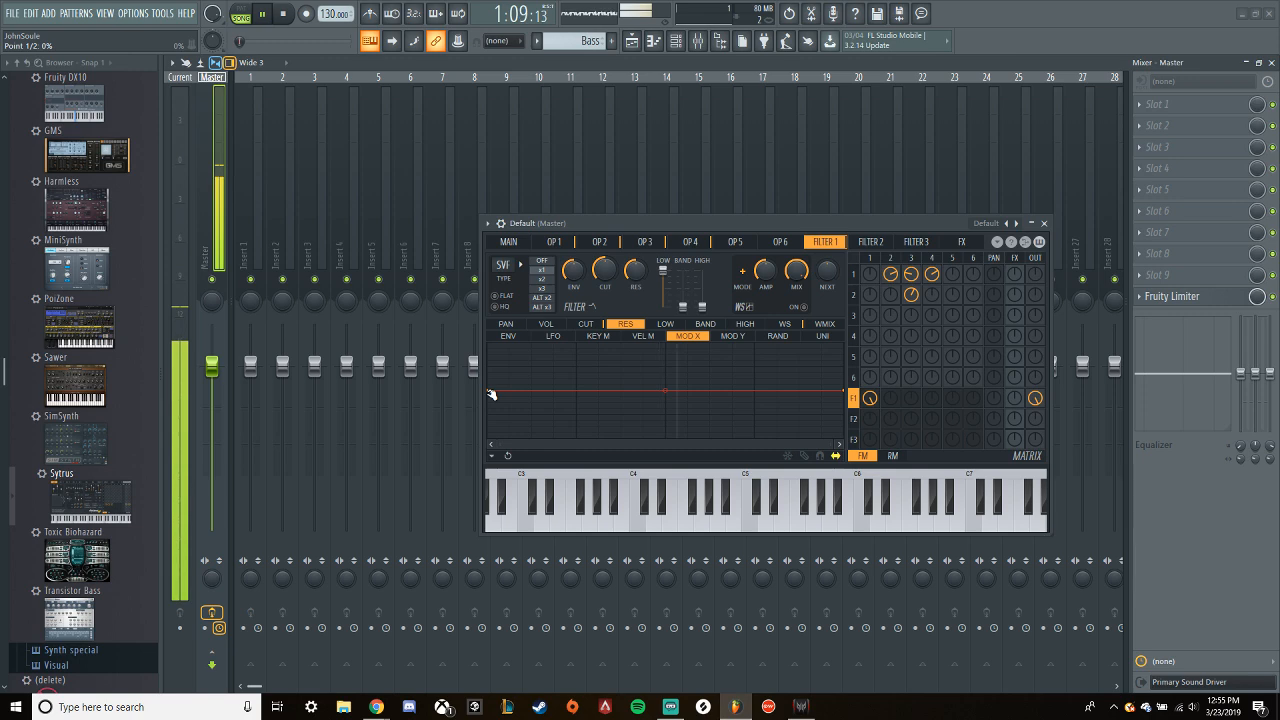
left_click_drag(491, 394, 482, 368)
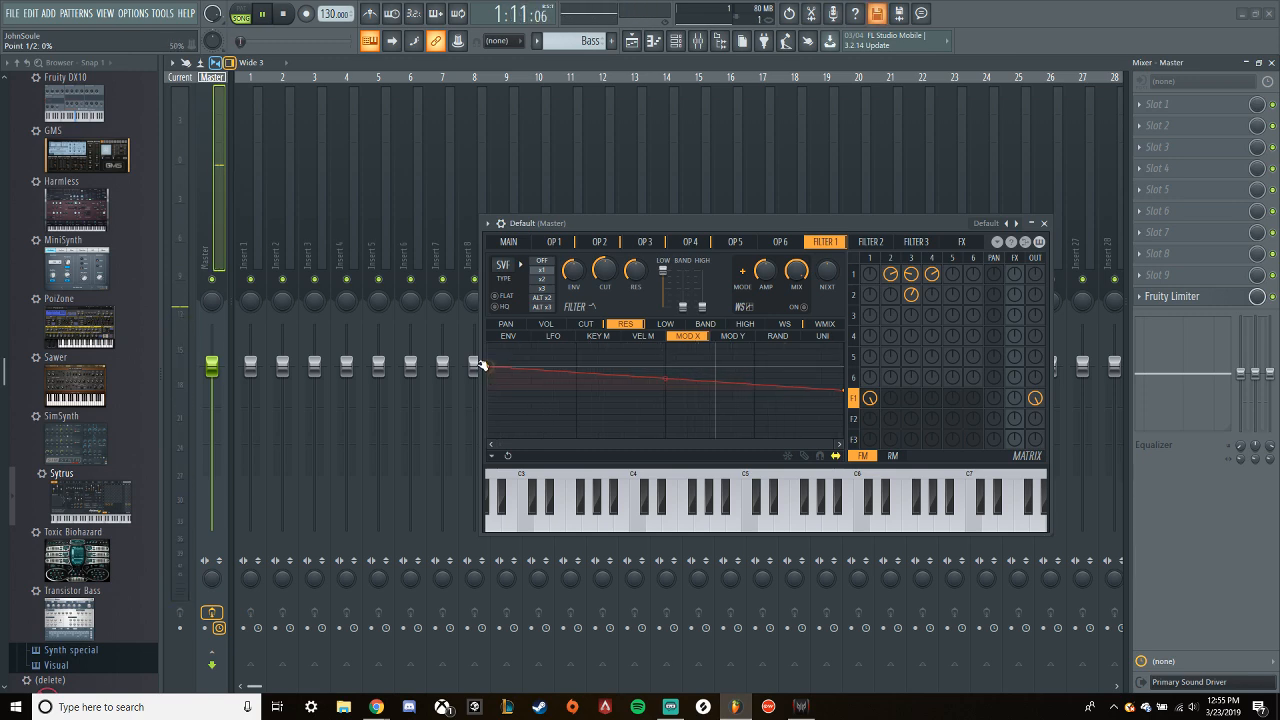
left_click_drag(844, 392, 846, 432)
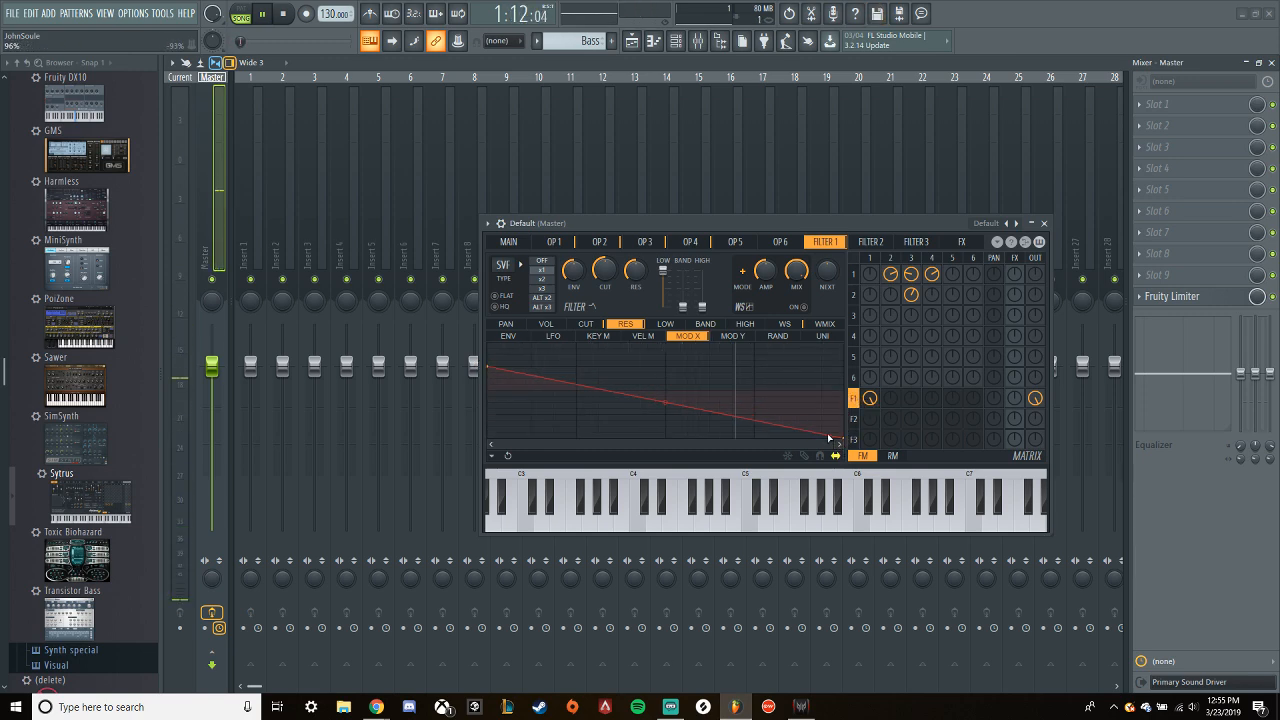
left_click_drag(668, 403, 666, 391)
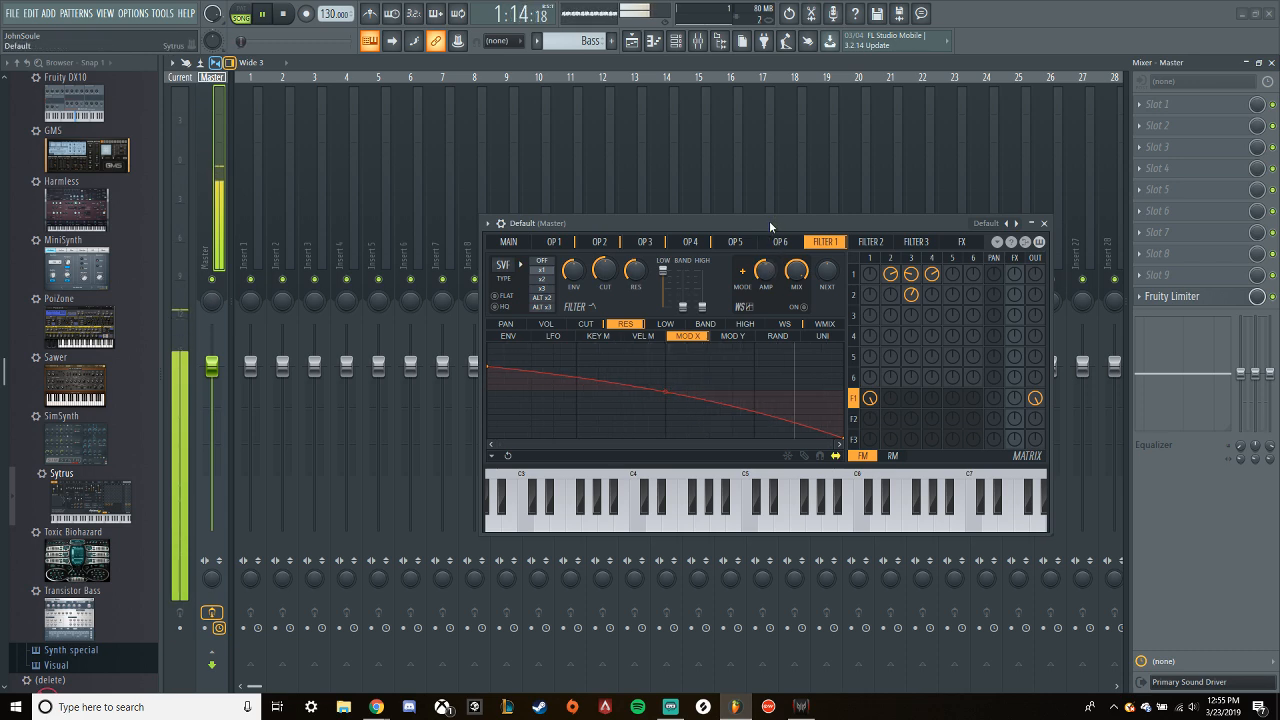
key("space")
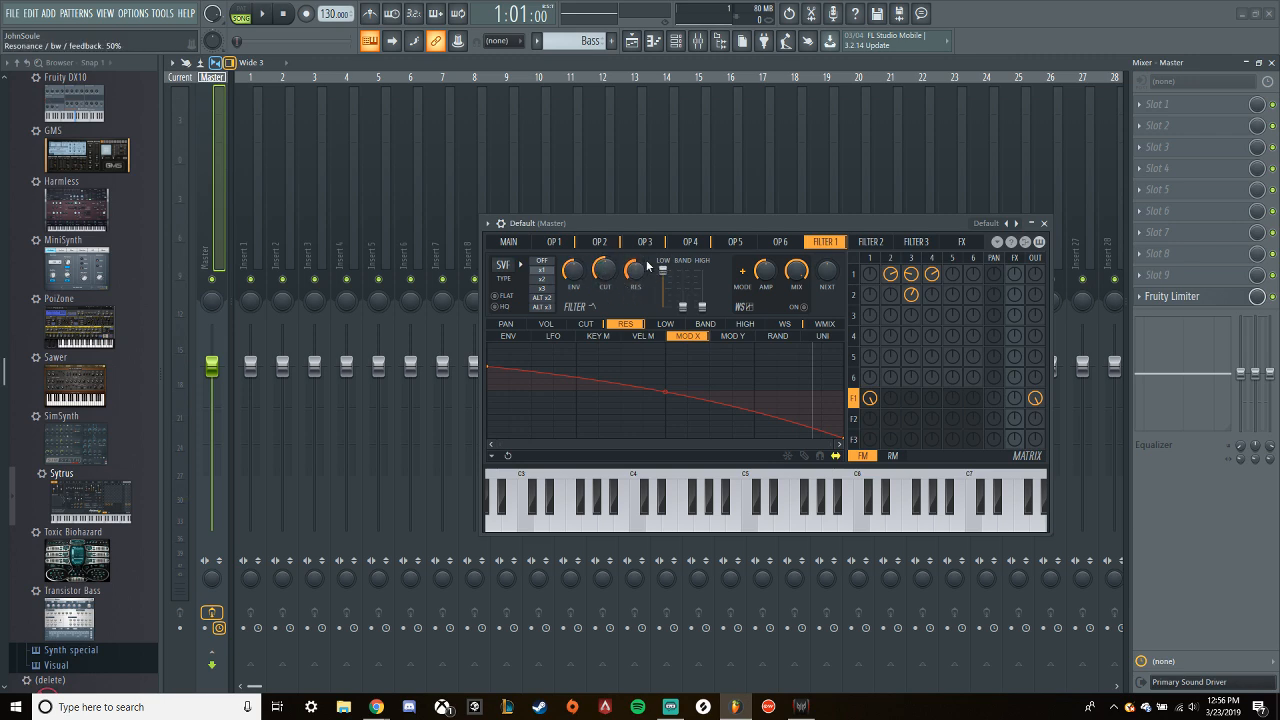
- Examine the Modulation X automation clip in the playlist alongside Filter 1's cutoff and resonance curves, and play the loop
left_click(632, 40)
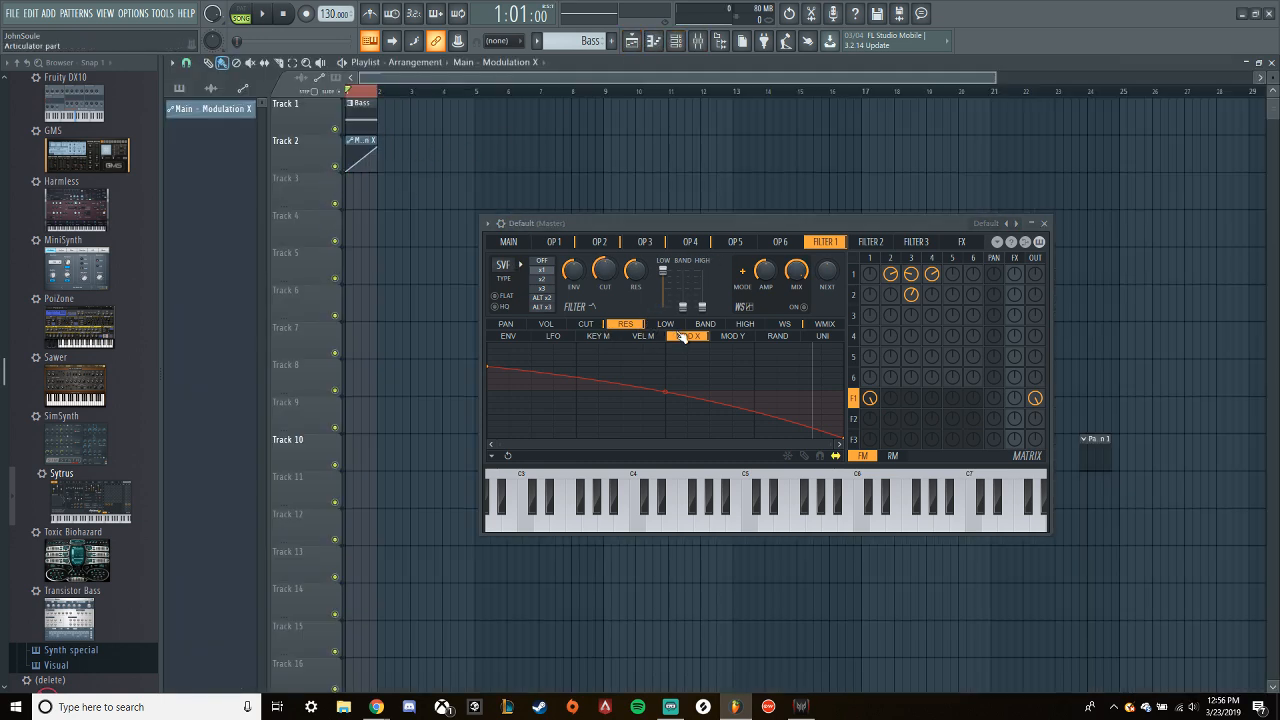
left_click(590, 325)
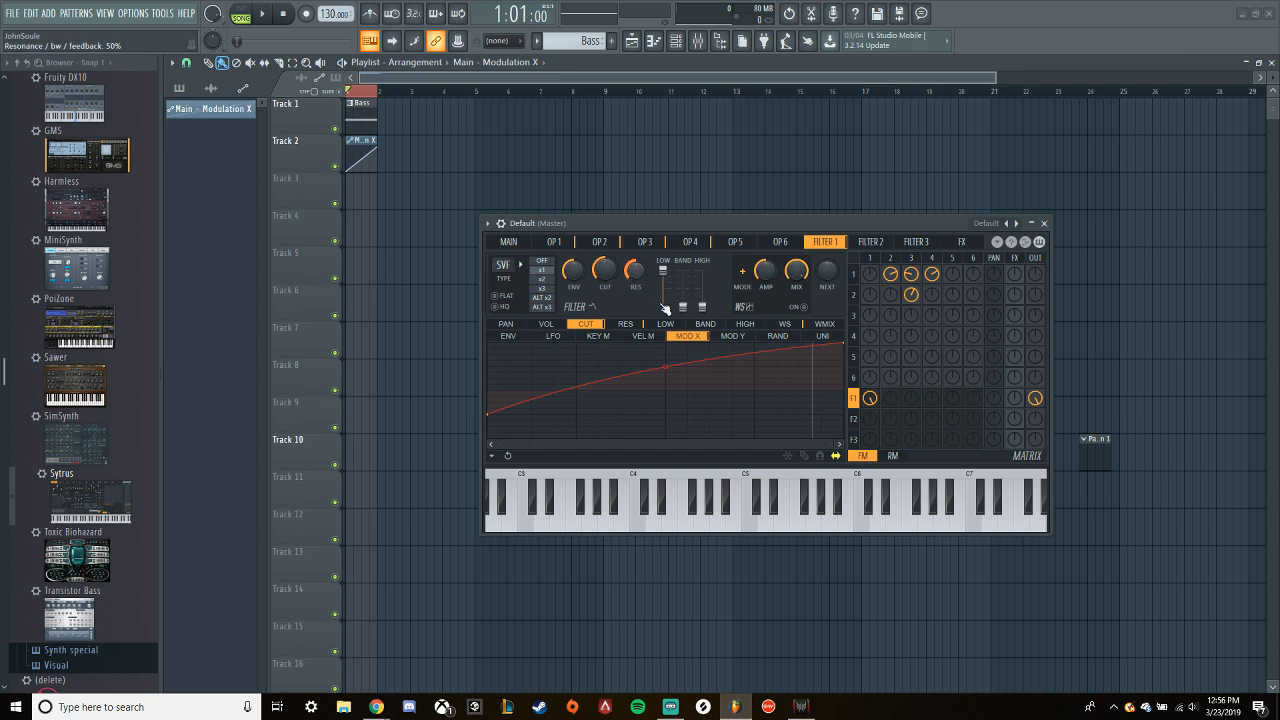
left_click(632, 325)
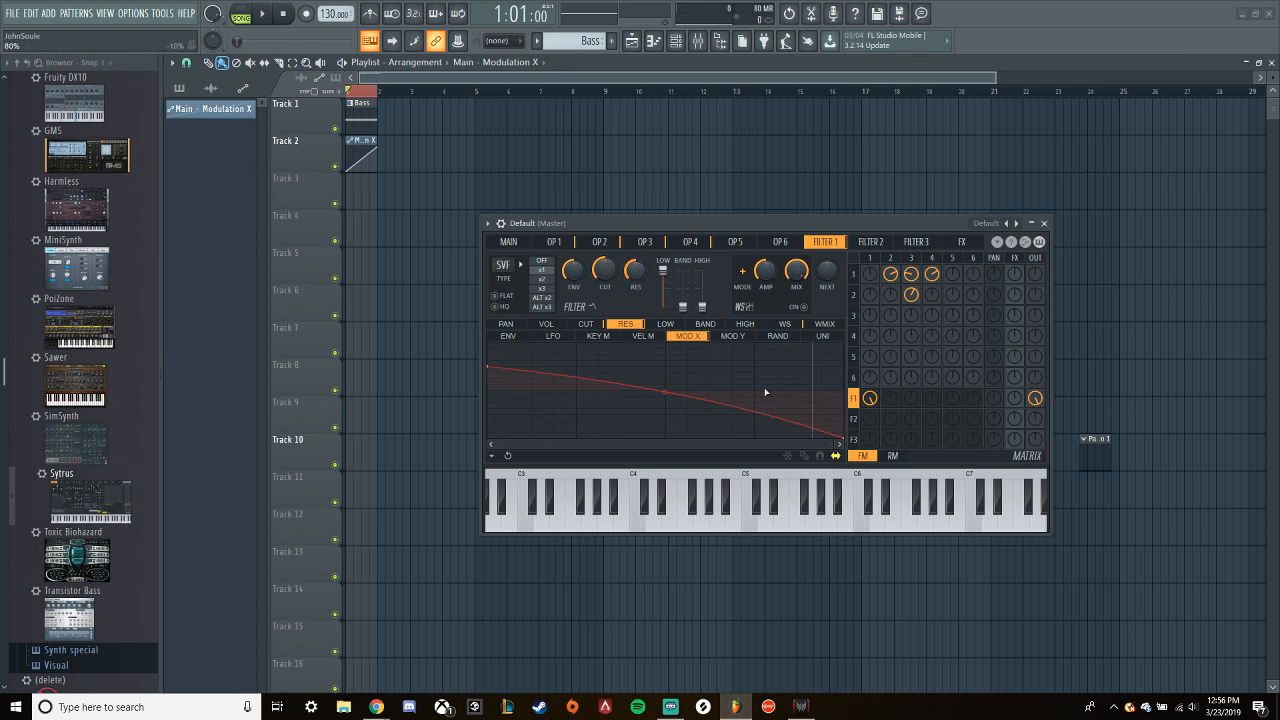
key("space")
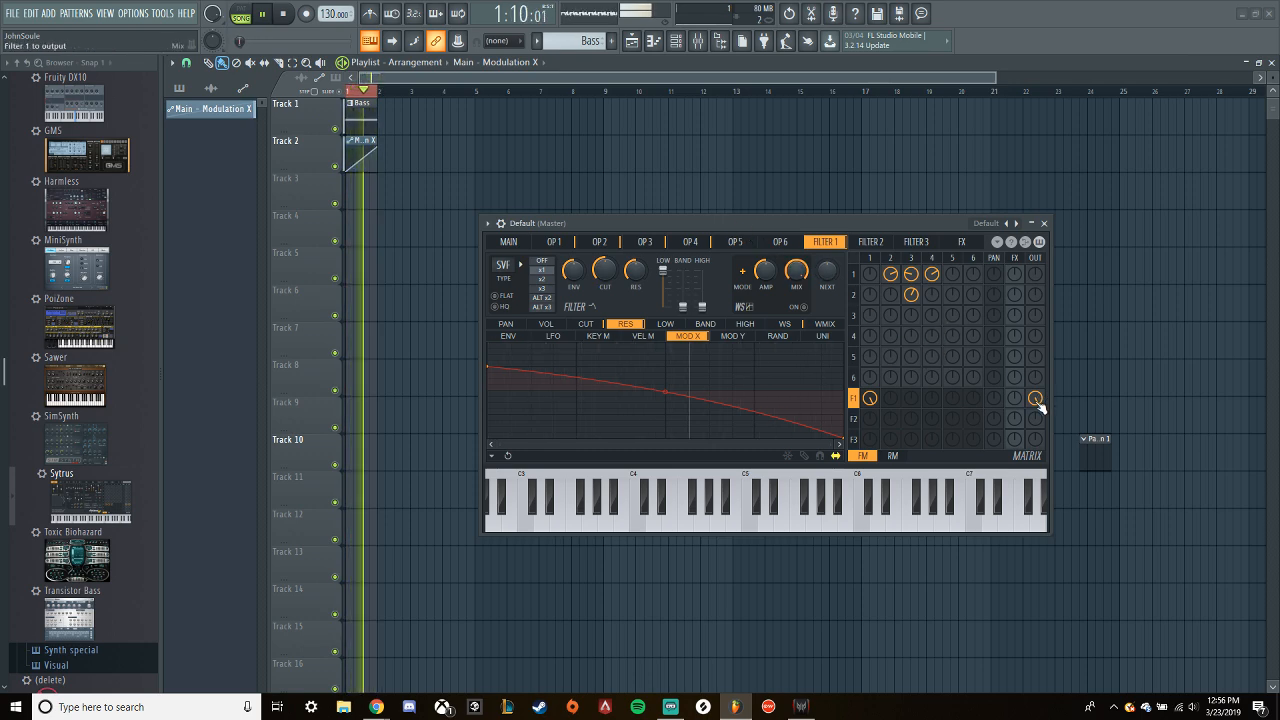
key("space")
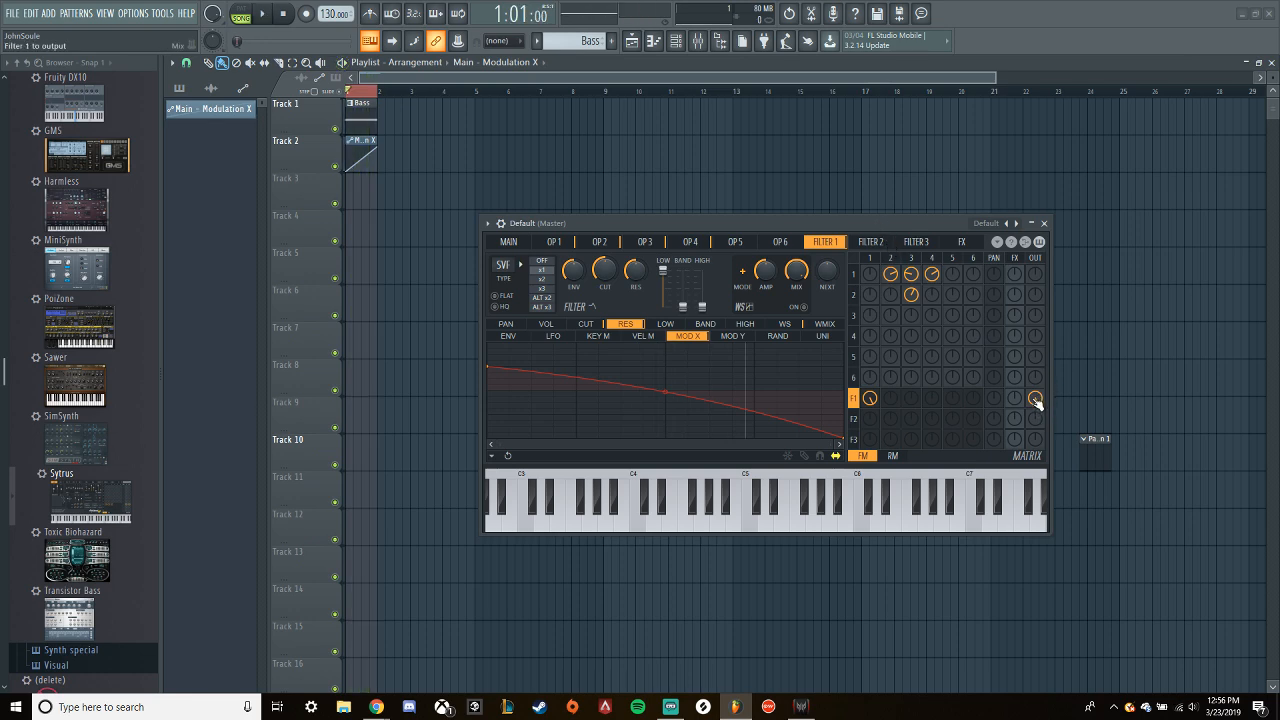
- Mute Filter 1's output, send operator 1 straight to the output, audition the loop and lower operator 1's output level
right_click(1036, 400)
right_click(1035, 274)
key("space")
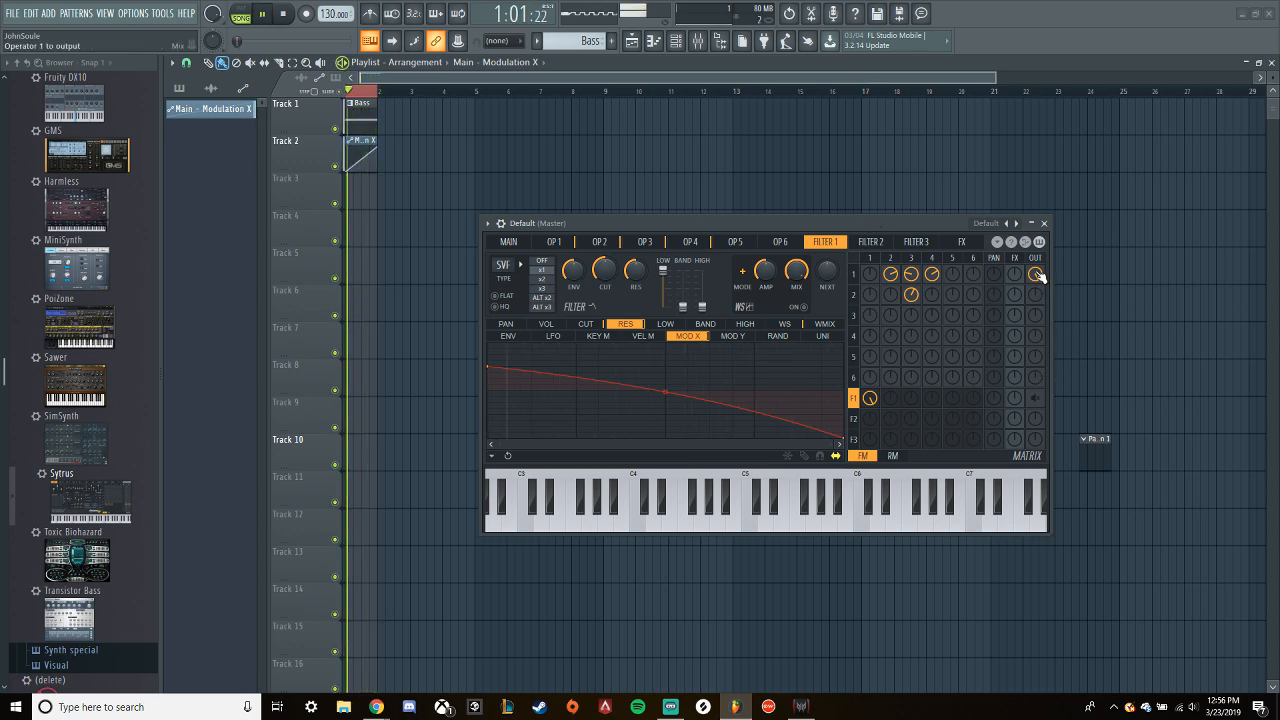
key("space")
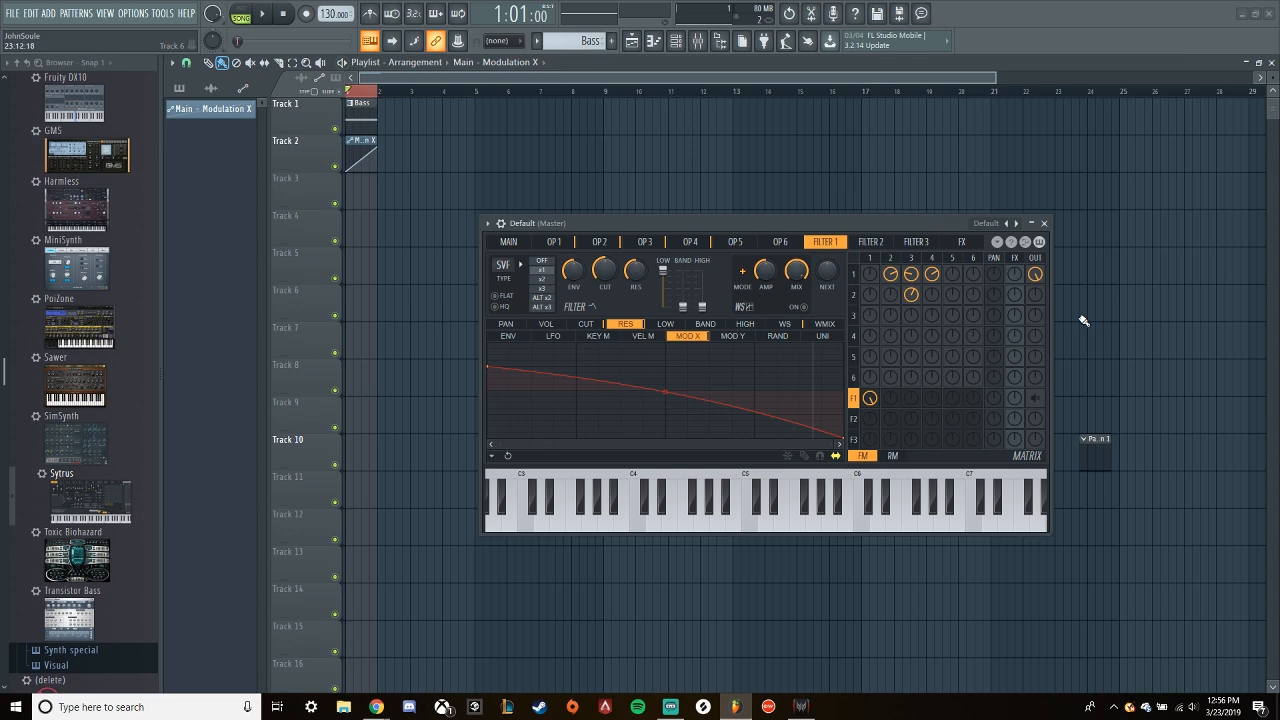
left_click(1037, 280)
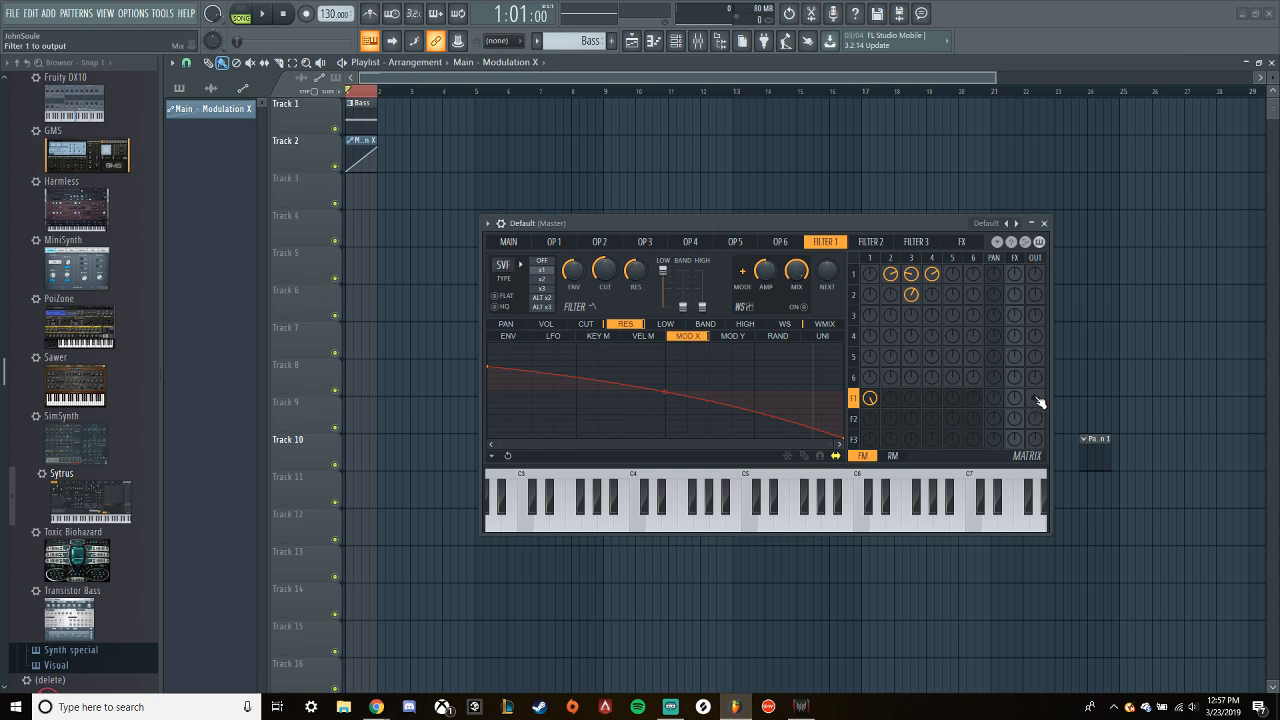
- Audition operator 1 straight to the output at a raised level, and switch back to Filter 1's output for comparison
left_click_drag(1035, 276, 1035, 264)
key("space")
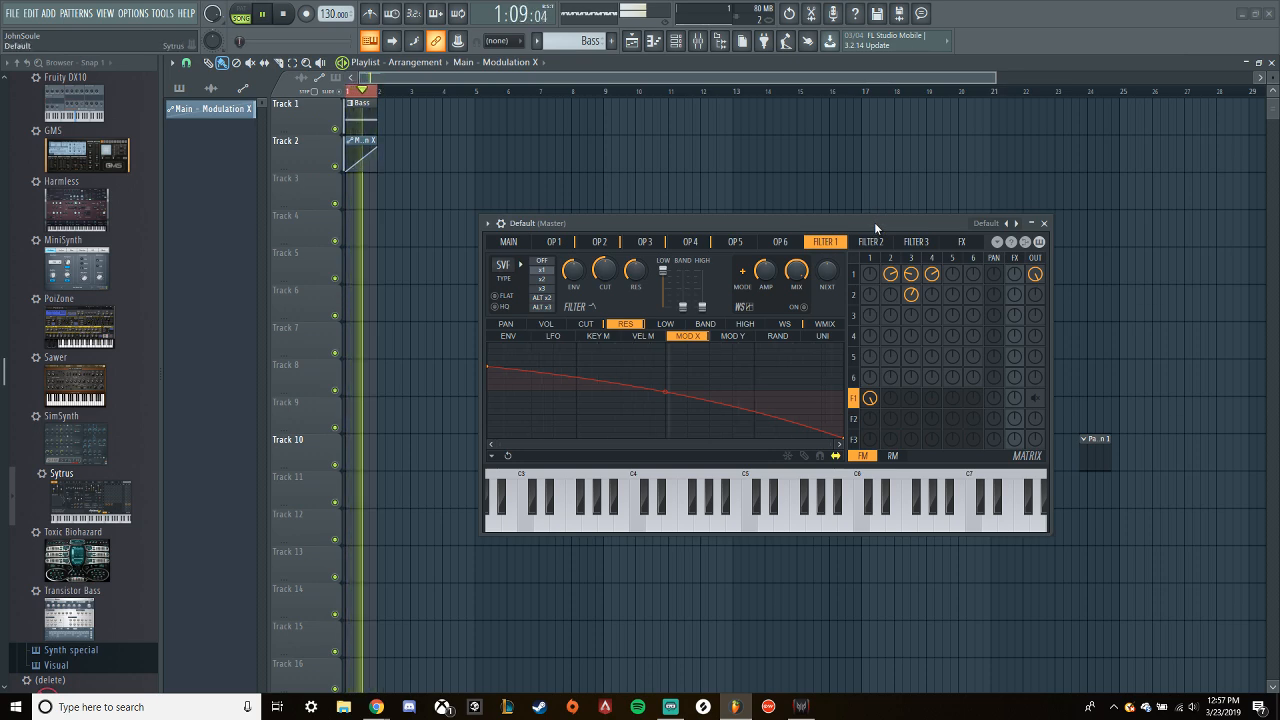
key("space")
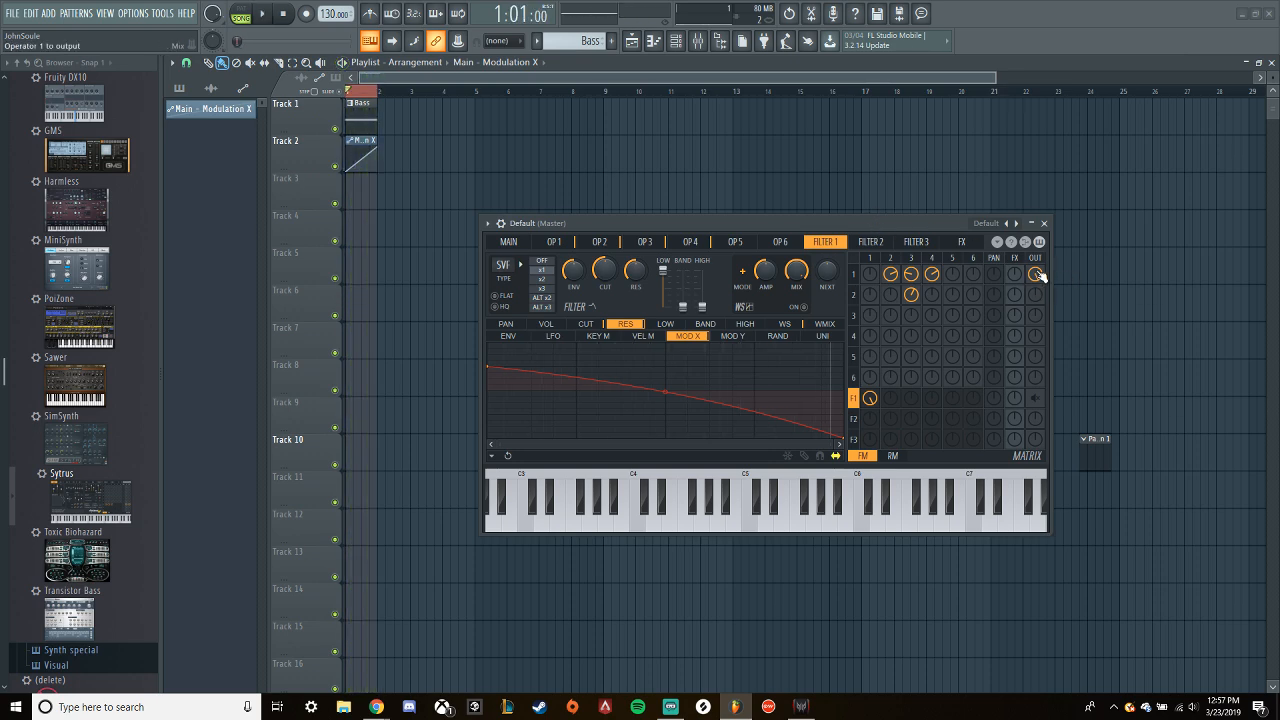
left_click_drag(1035, 400, 1035, 390)
key("space")
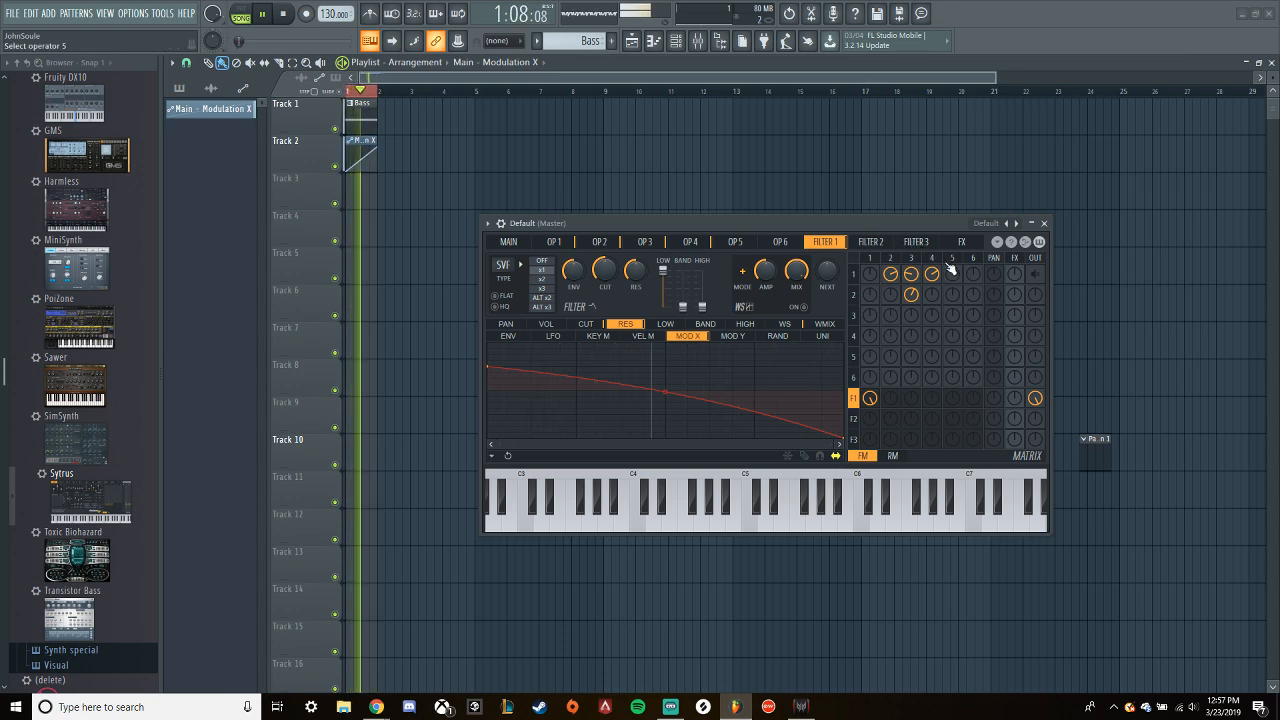
key("space")
left_click_drag(890, 274, 890, 254)
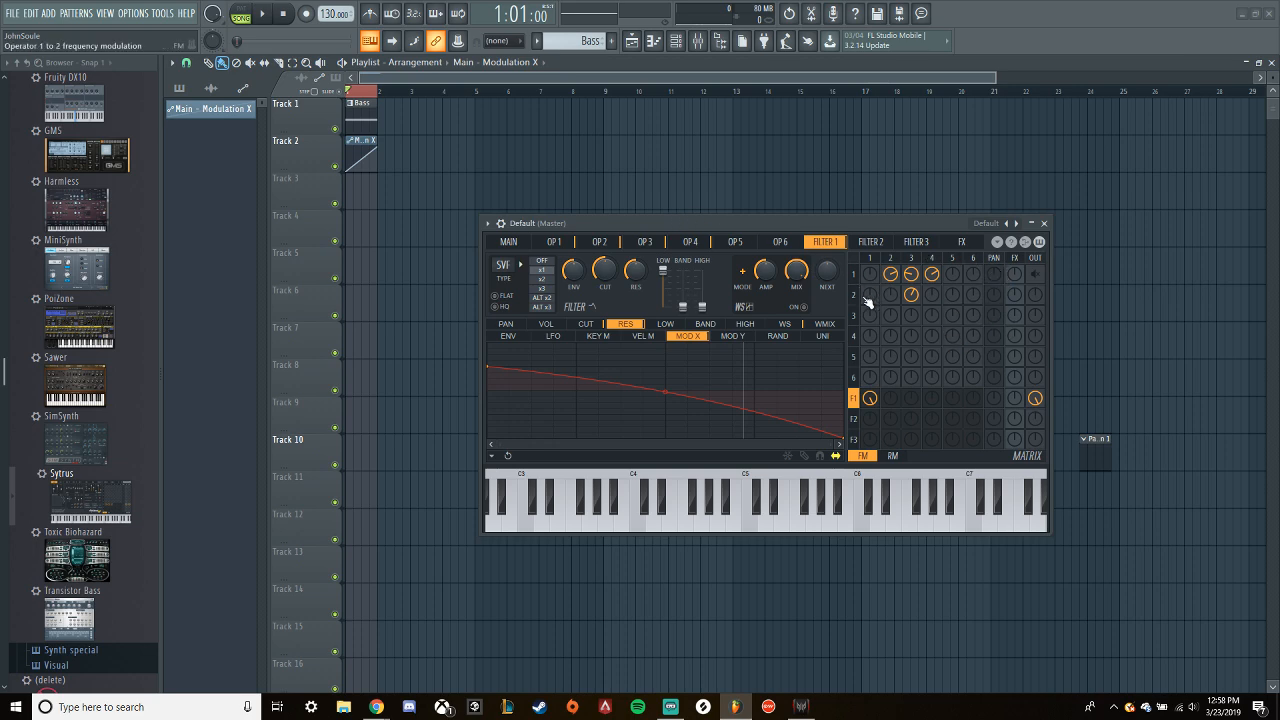
- Enable Filter 1's waveshaper, play the loop and adjust the waveshaper's pre-amp and mix amounts
left_click(805, 308)
key("space")
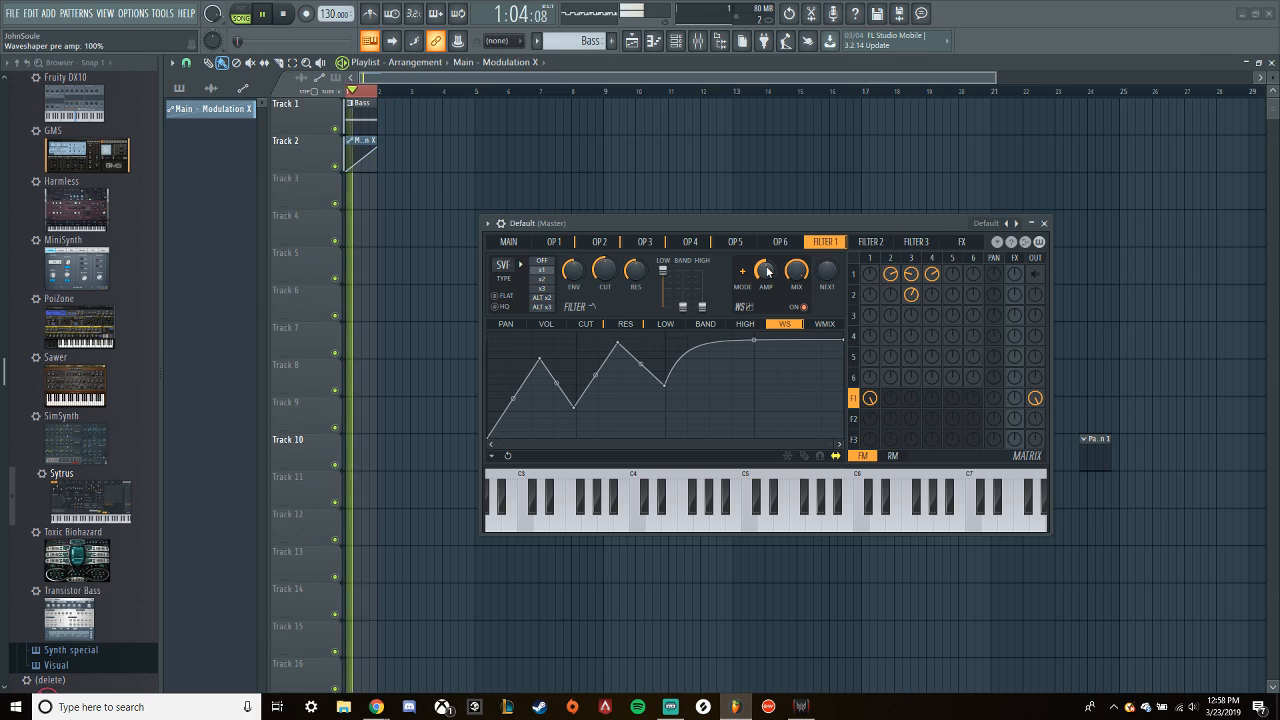
left_click_drag(803, 273, 765, 236)
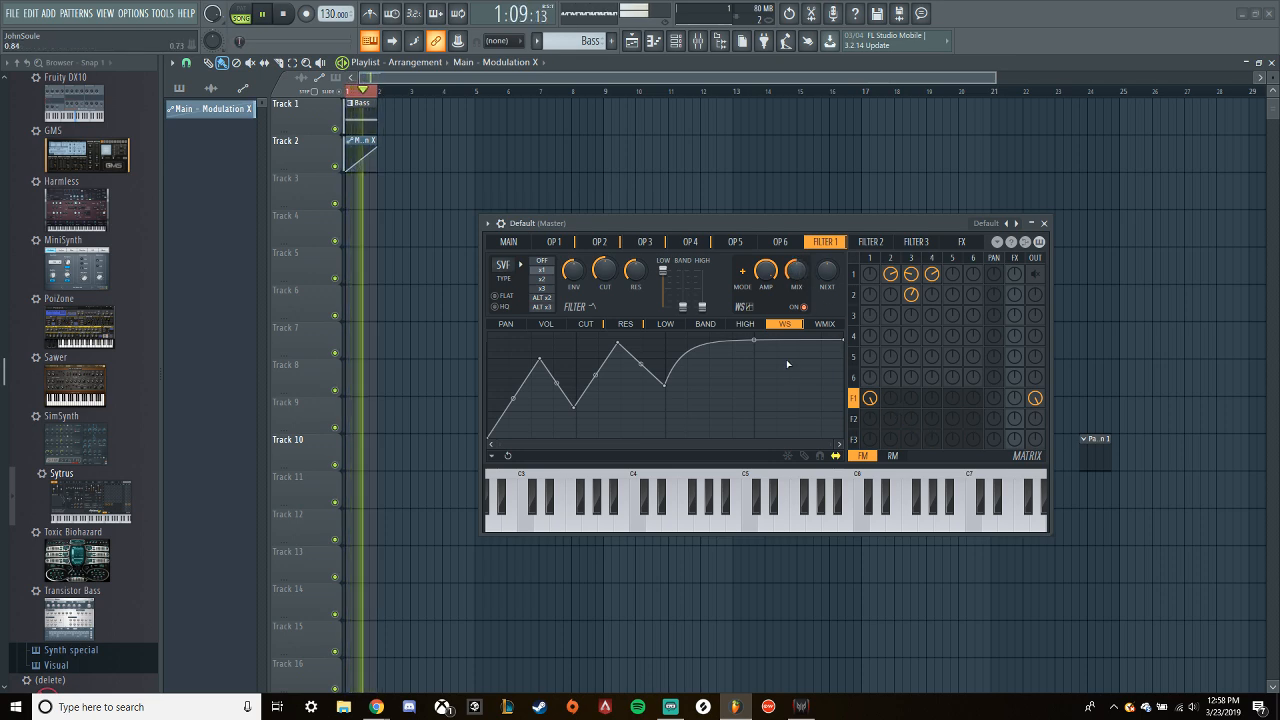
- Configure the order-5 unison by resetting its phase and raising its volume and pitch variation, and audition the loop
left_click(509, 242)
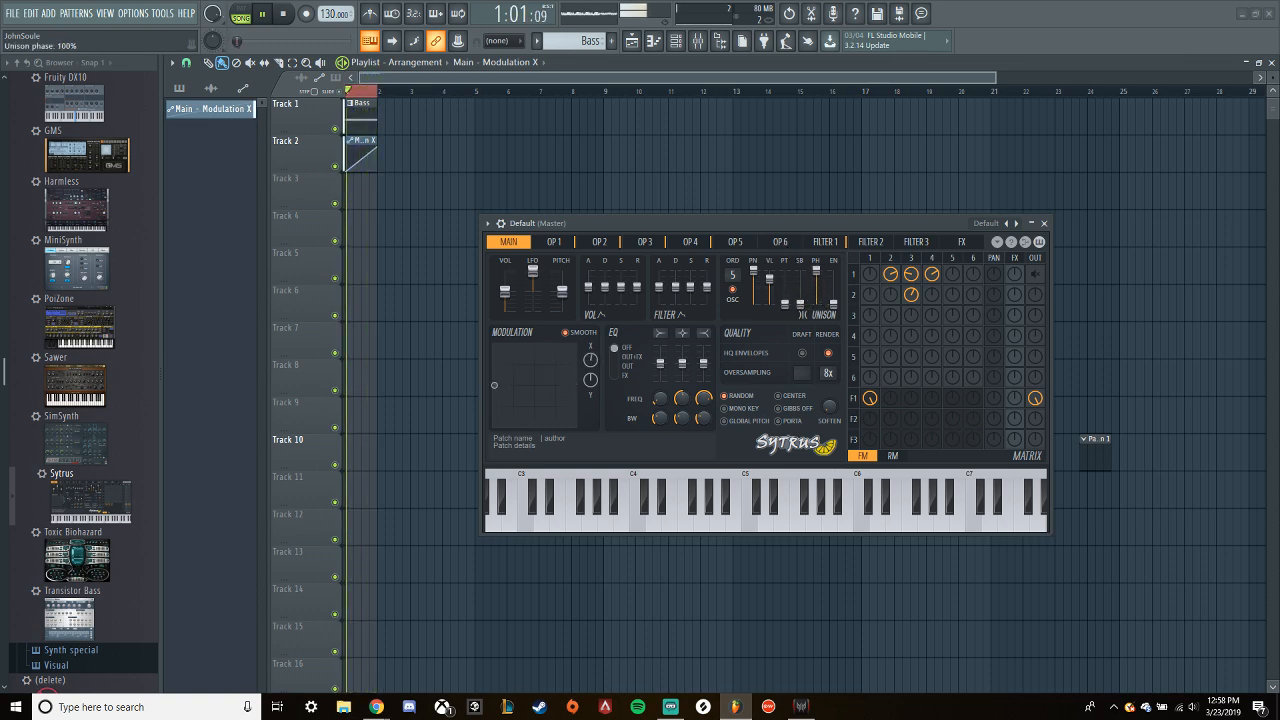
right_click(820, 284)
left_click(832, 282)
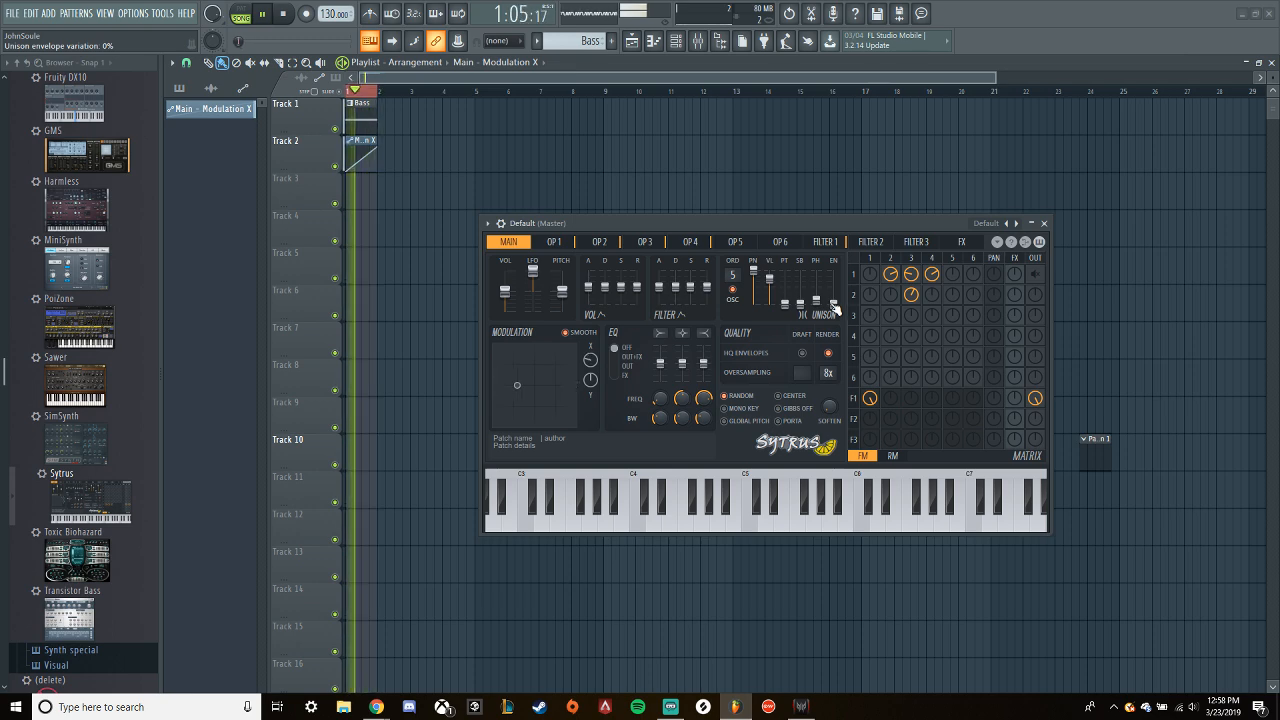
mouse_move(770, 281)
left_mouse_down()
mouse_move(770, 269)
mouse_move(785, 296)
left_mouse_up()
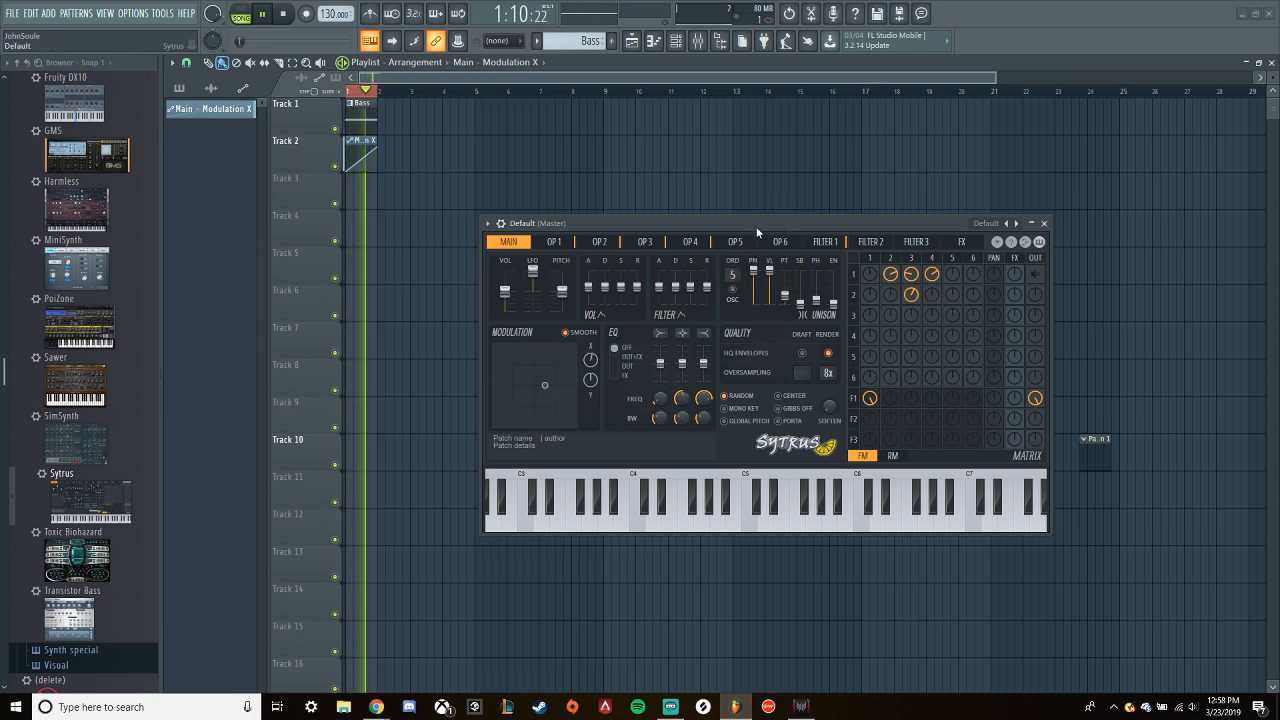
key("space")
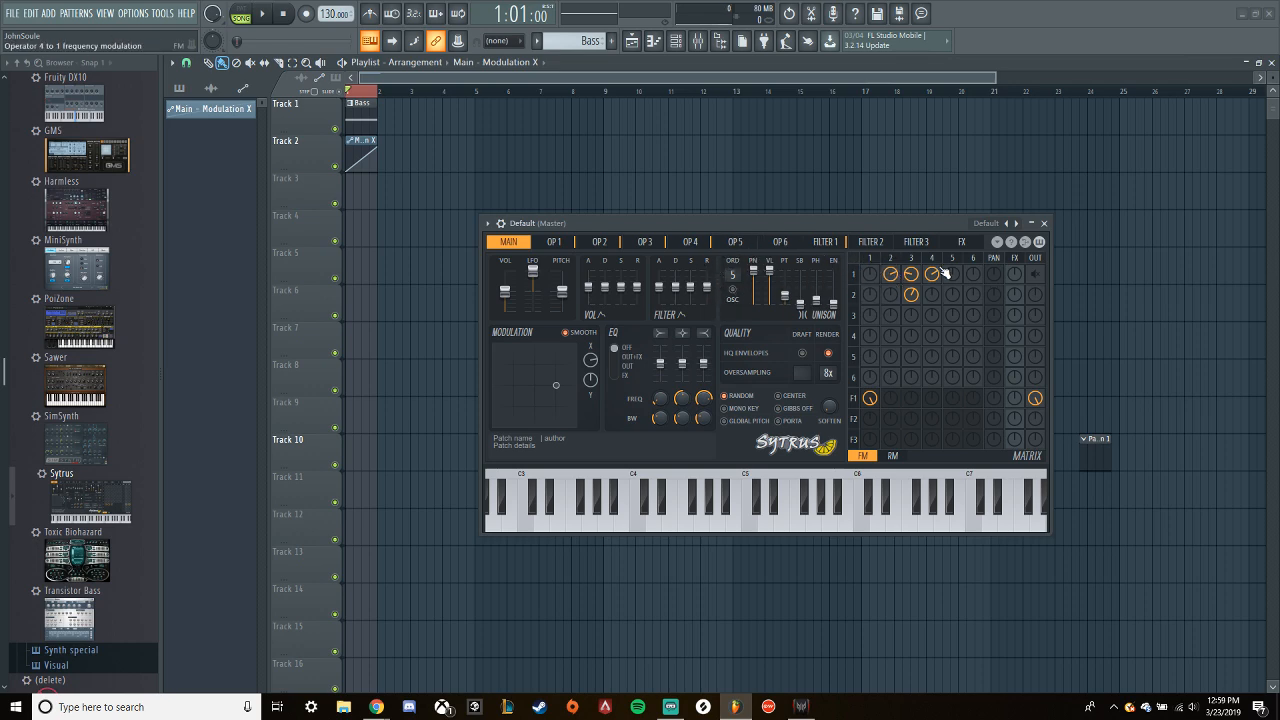
- Bypass Filter 1 by muting its input and output, route operator 1 straight to the output and audition the loop
right_click(1037, 398)
right_click(870, 399)
key("space")
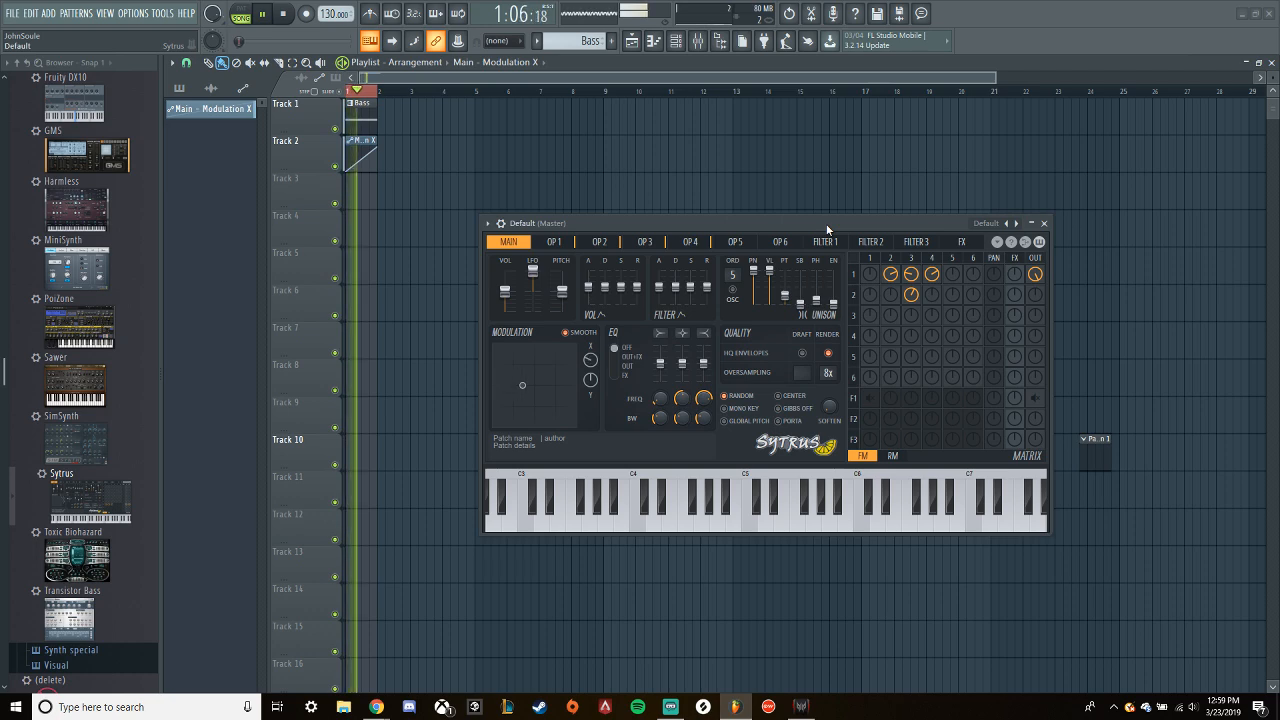
key("space")
right_click(1035, 274)
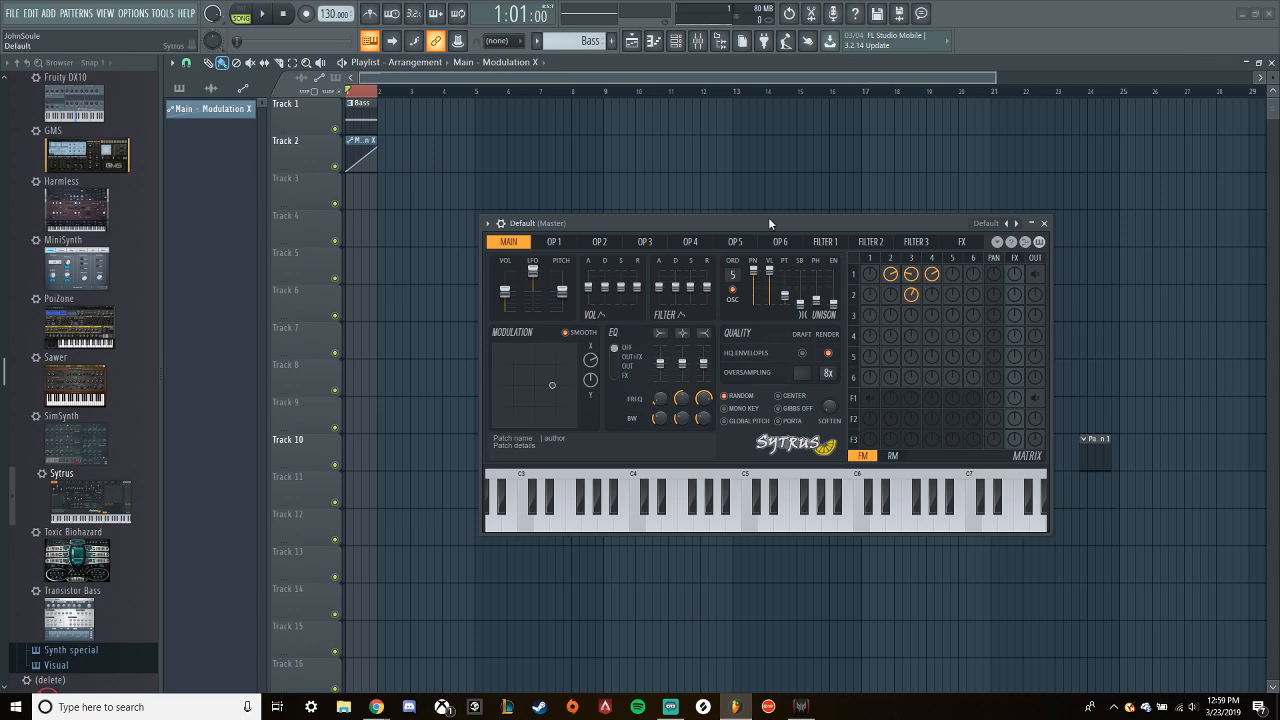
key("space")
key("space")
key("space")
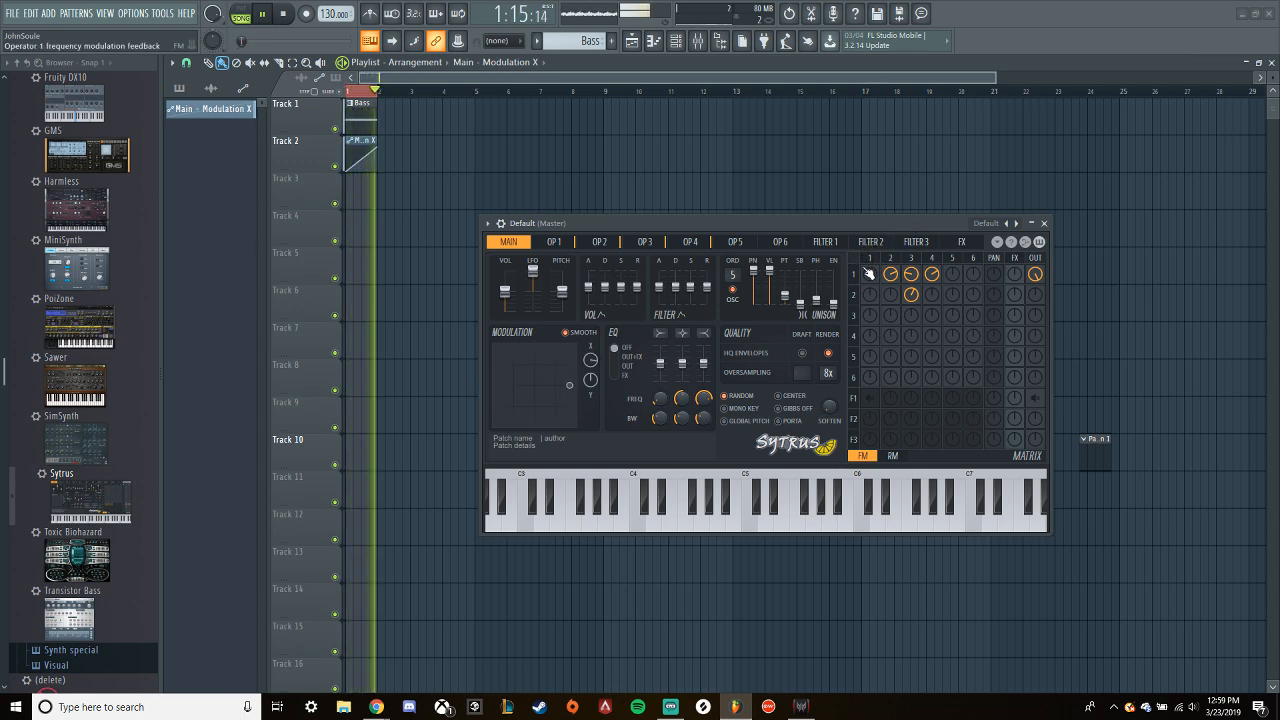
key("space")
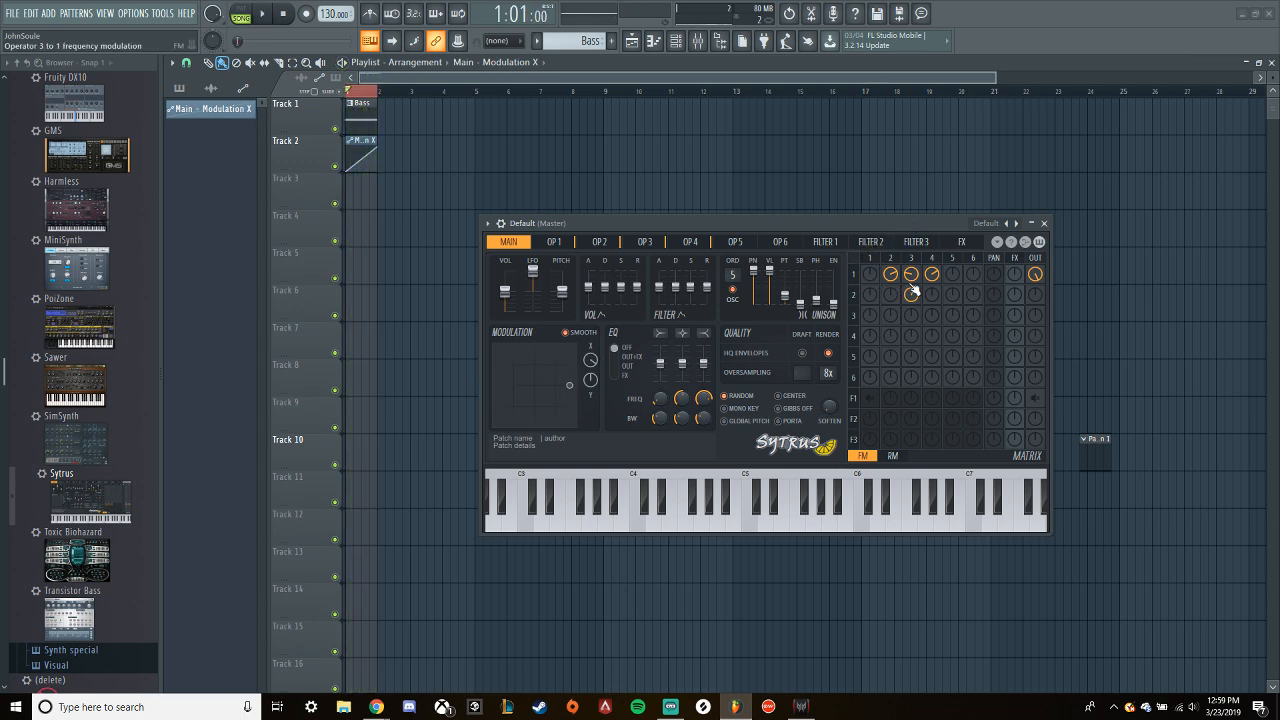
- Mute operator 1's direct output, restore Filter 1's input and output routing, and review its waveshaper curve while auditioning the loop
left_click(1036, 274)
left_click(870, 398)
left_click(1035, 398)
key("space")
left_click(833, 243)
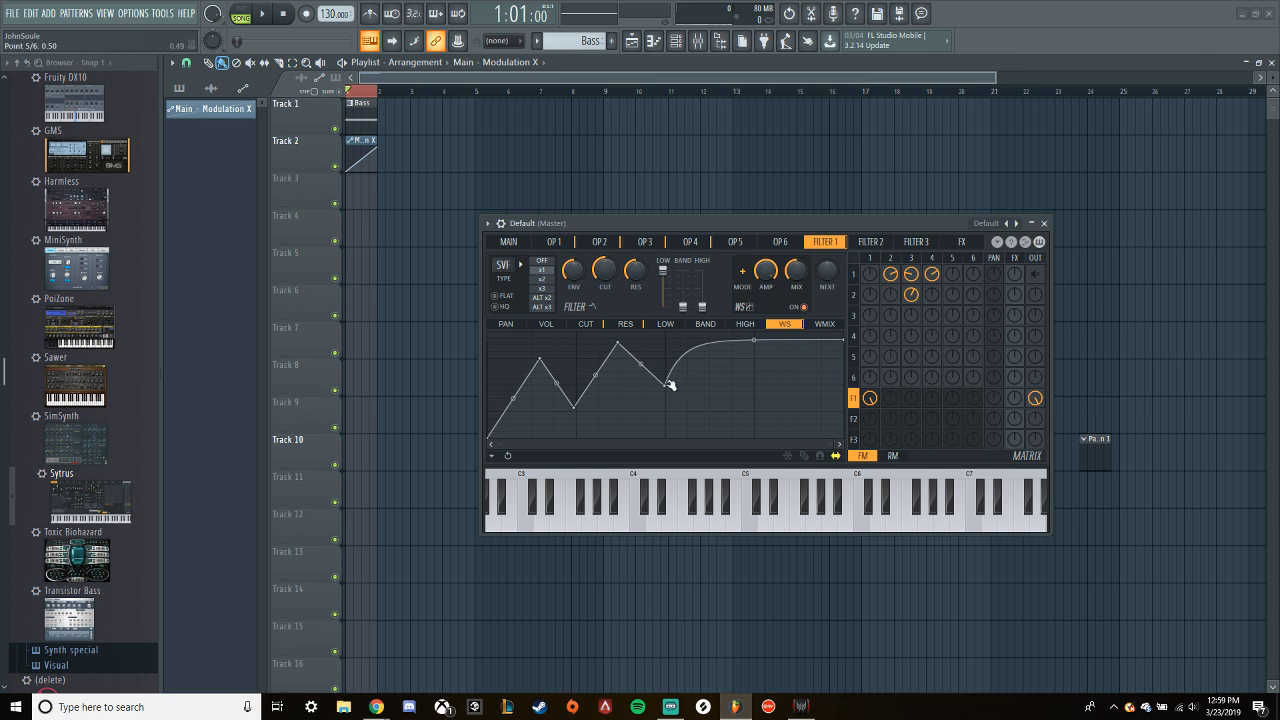
key("space")
- Compare the loop with the unison's oscillators-only option switched on and off
left_click(508, 242)
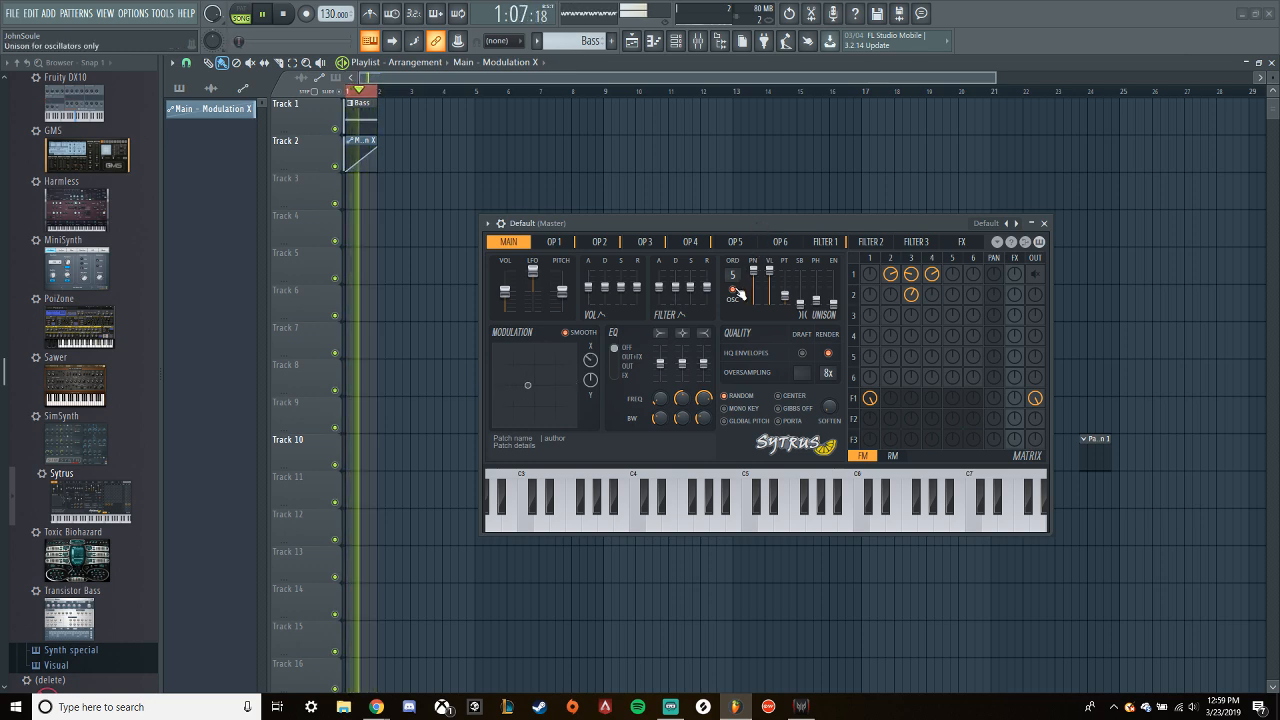
key("space")
key("space")
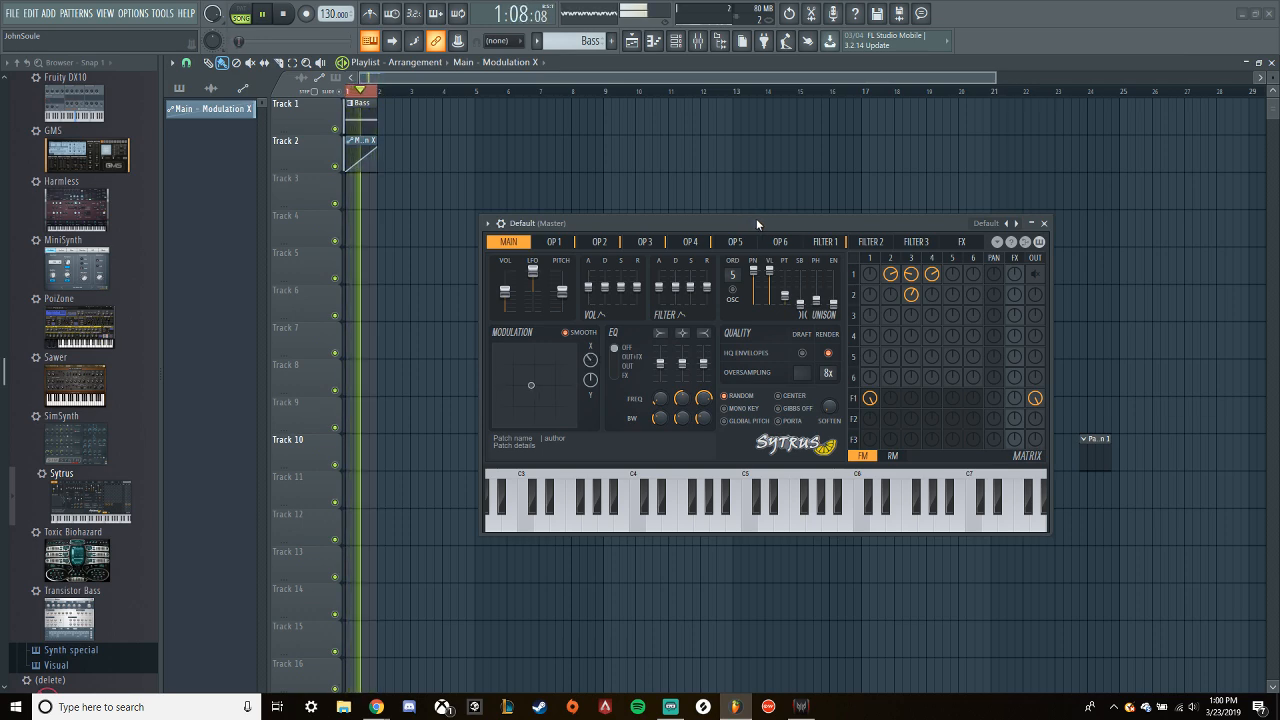
key("space")
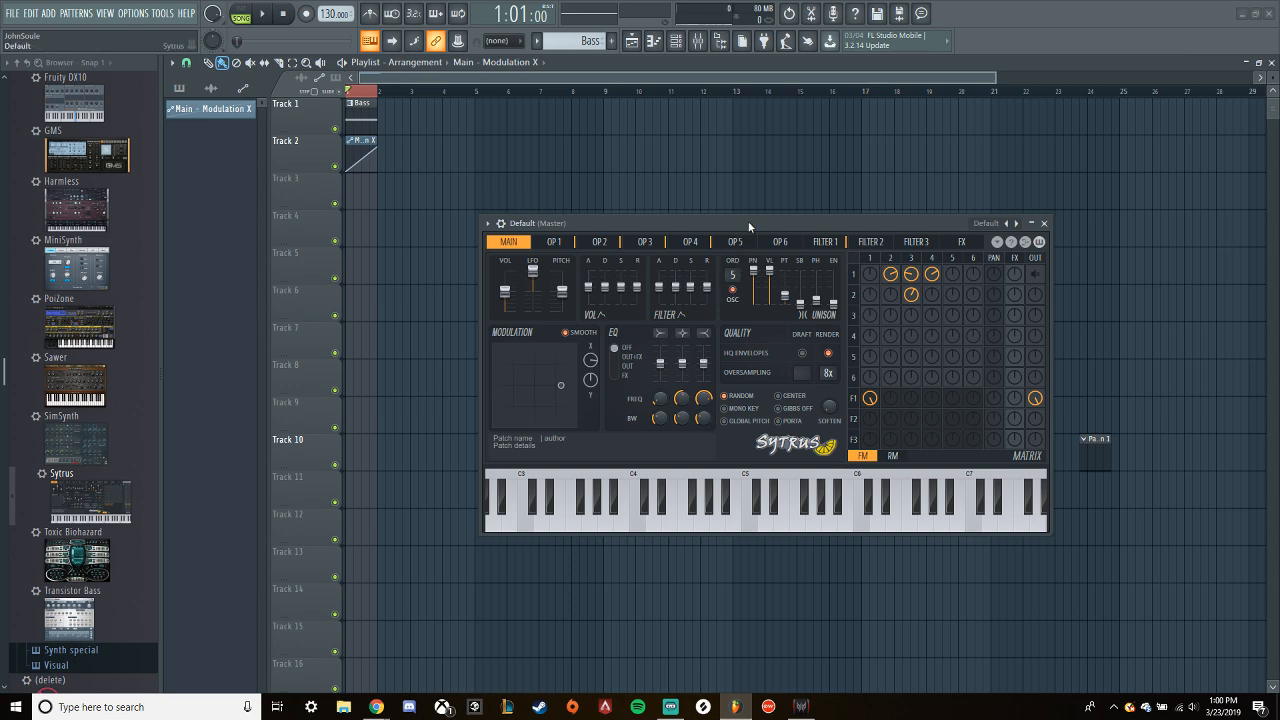
key("space")
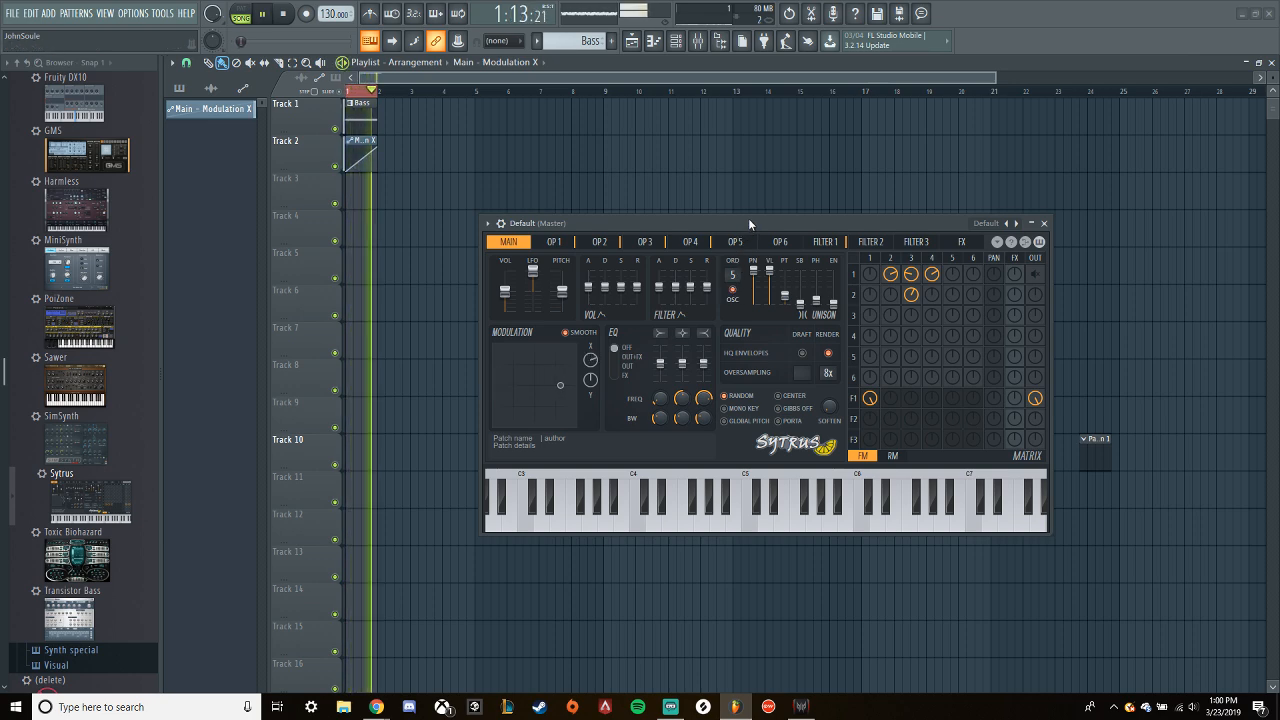
key("space")
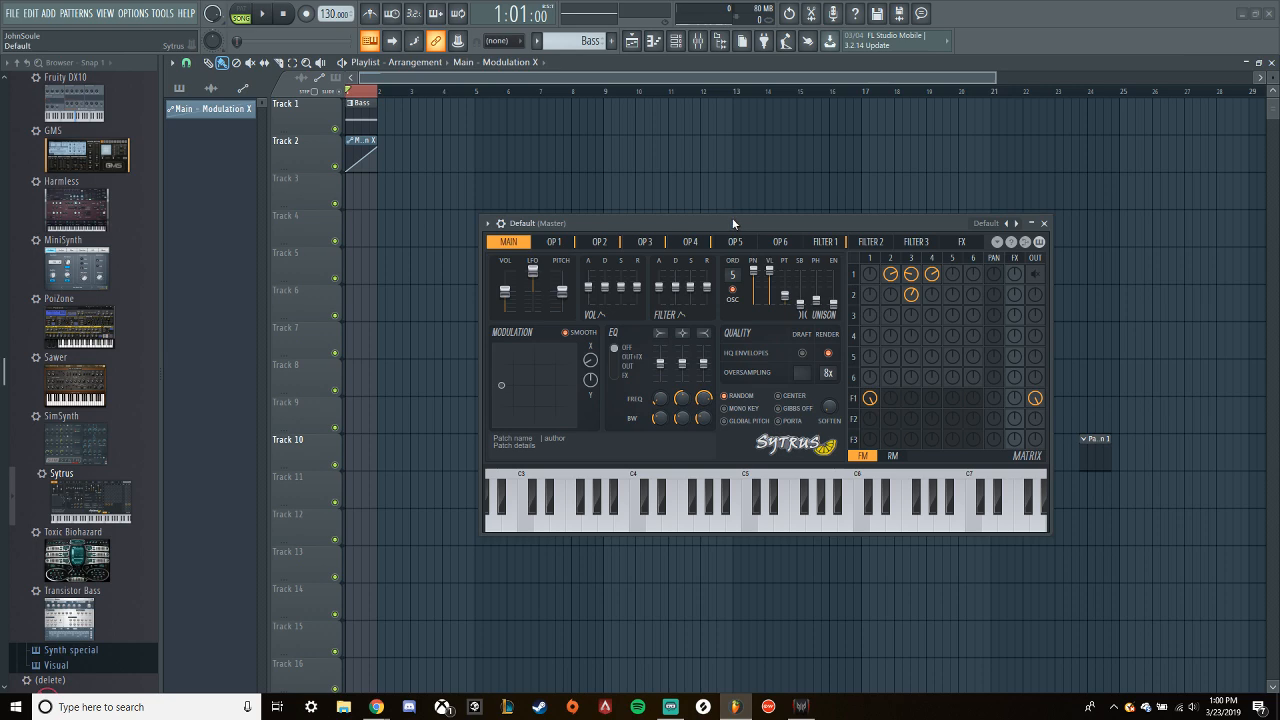
- Try raising the unison phase to about 80% during playback, and reset it
key("space")
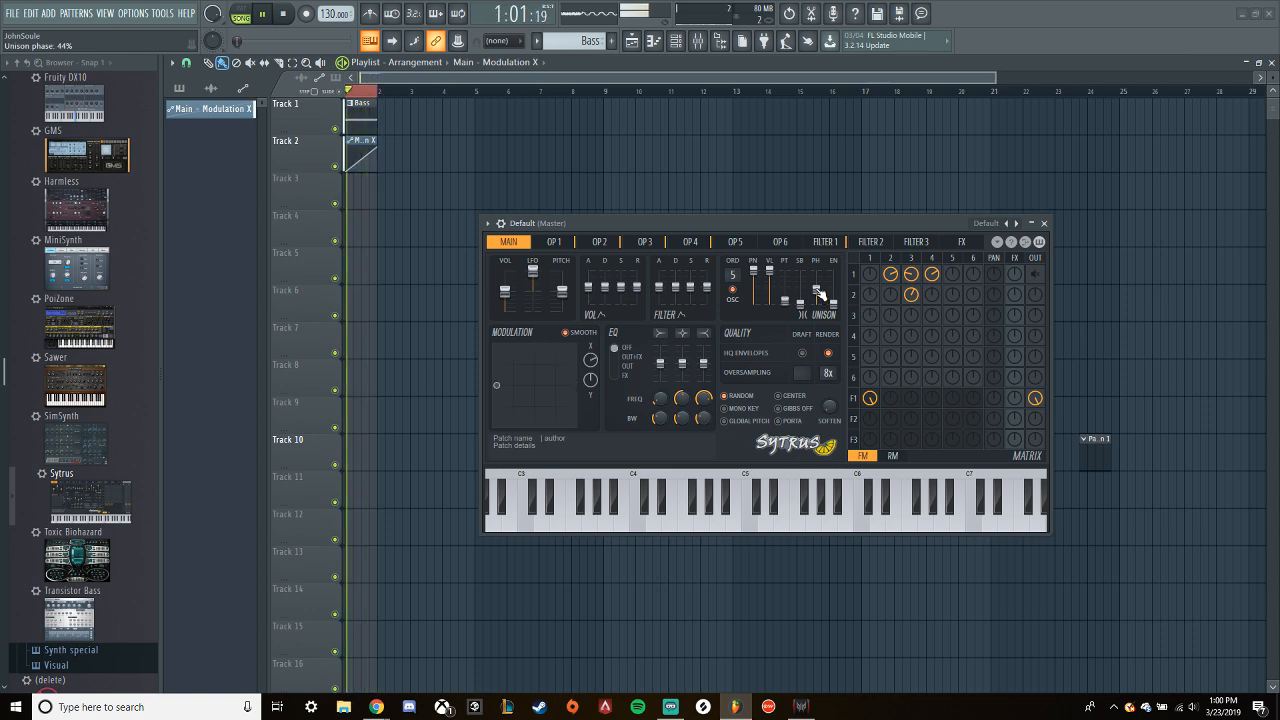
left_click_drag(818, 291, 818, 283)
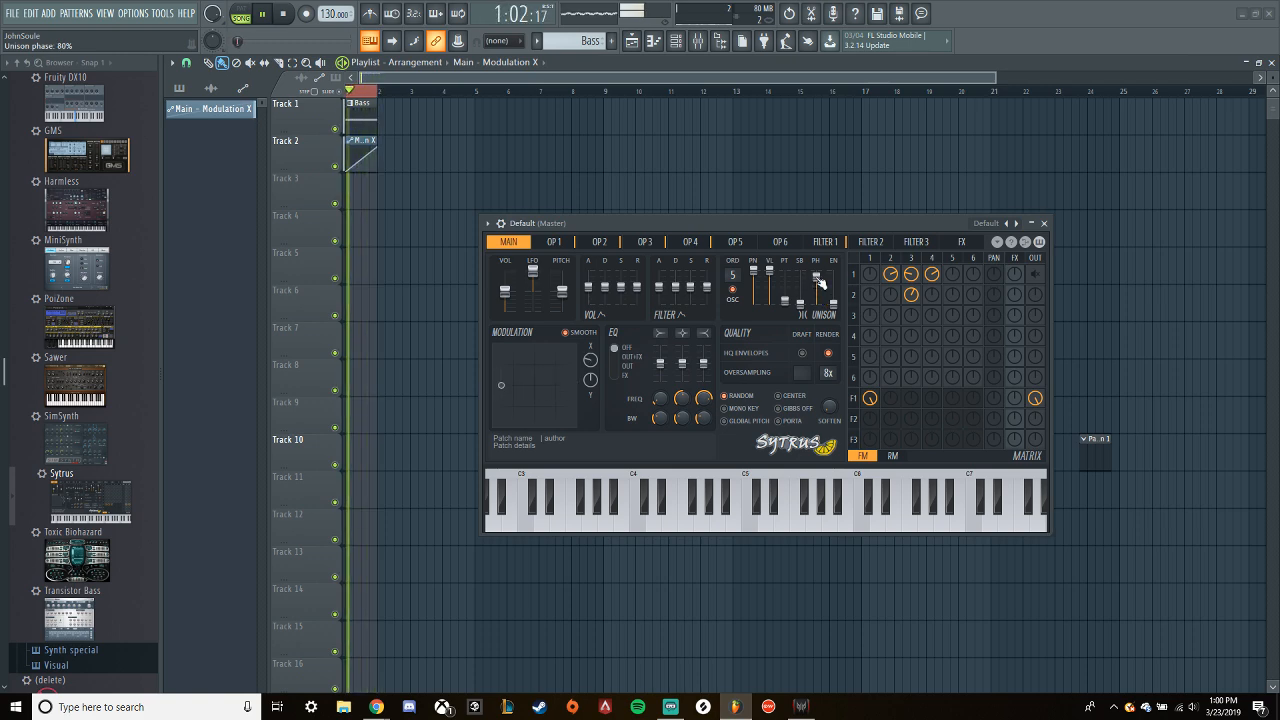
key("space")
right_click(820, 283)
left_click(829, 288)
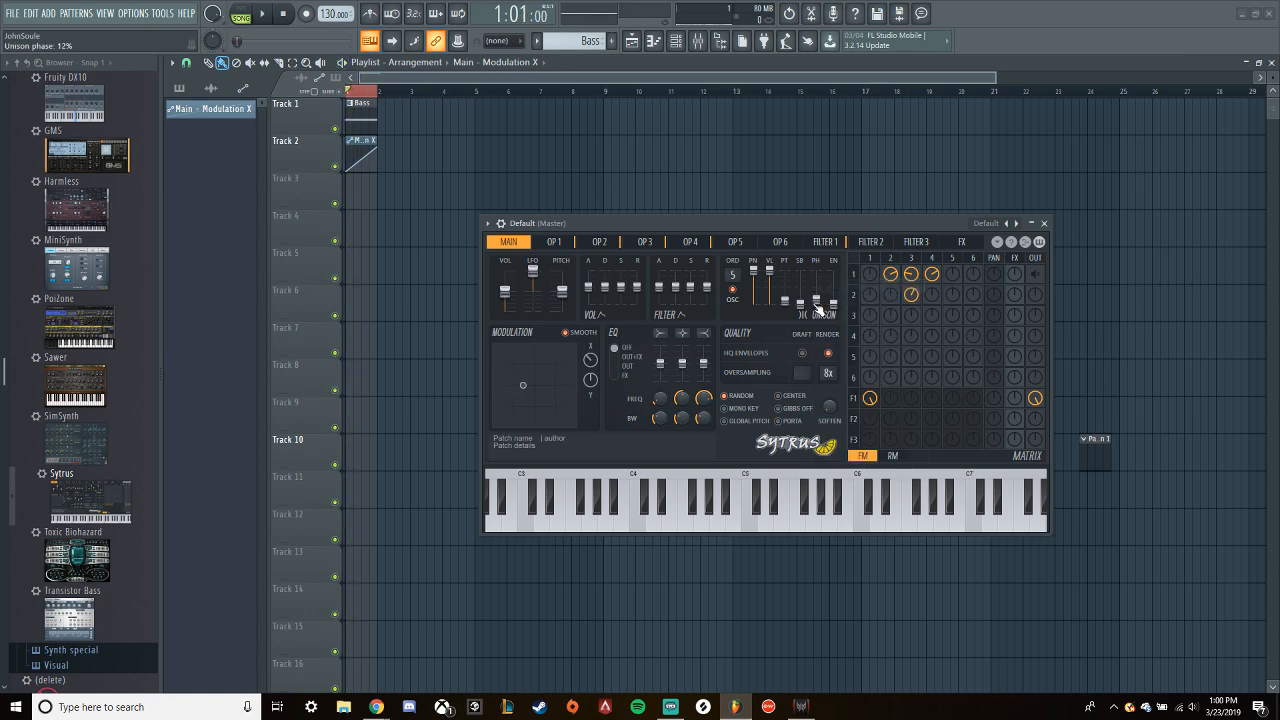
- Create an automation clip for the unison phase, raise its end point, bend the ramp downward and audition it
right_click(818, 310)
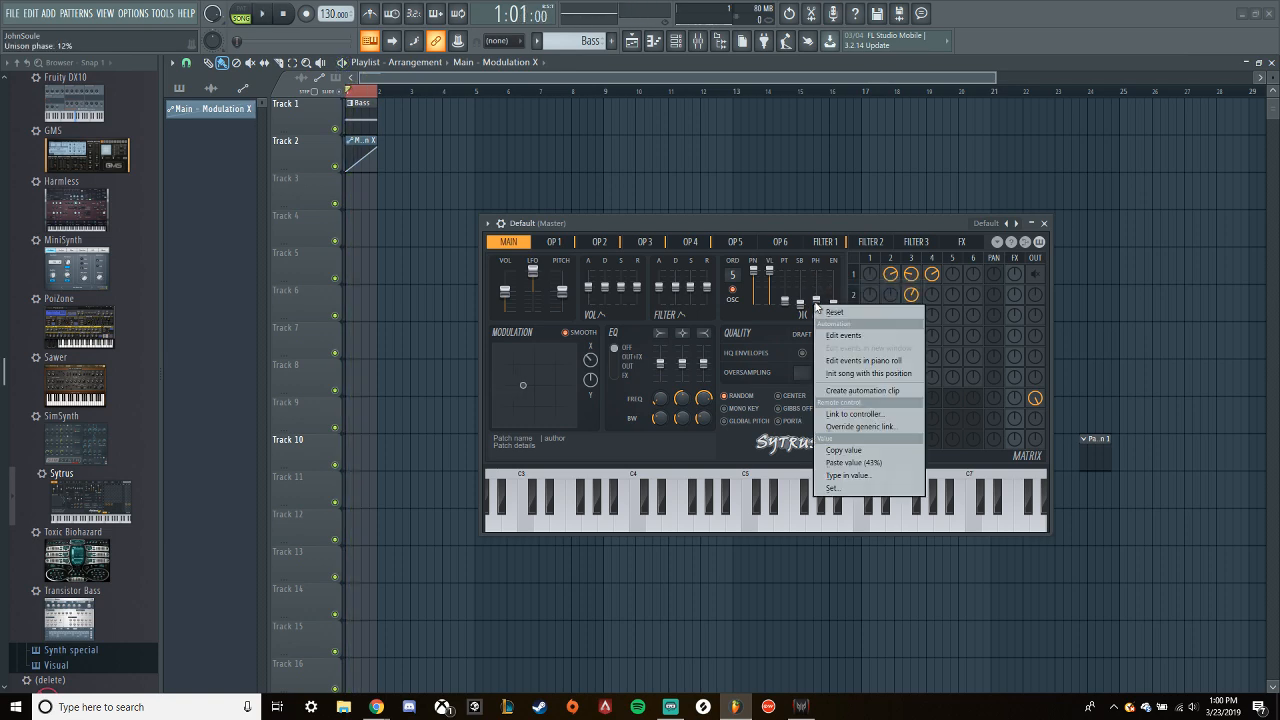
left_click(860, 394)
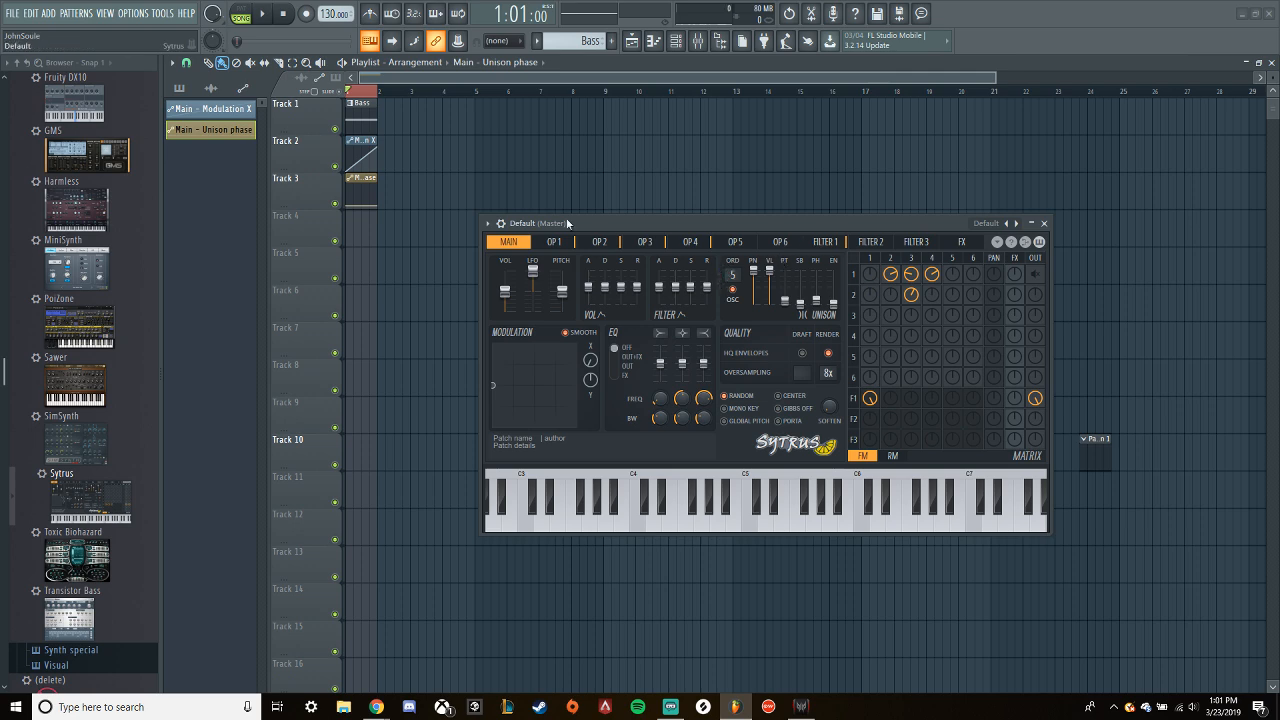
left_click_drag(378, 206, 379, 196)
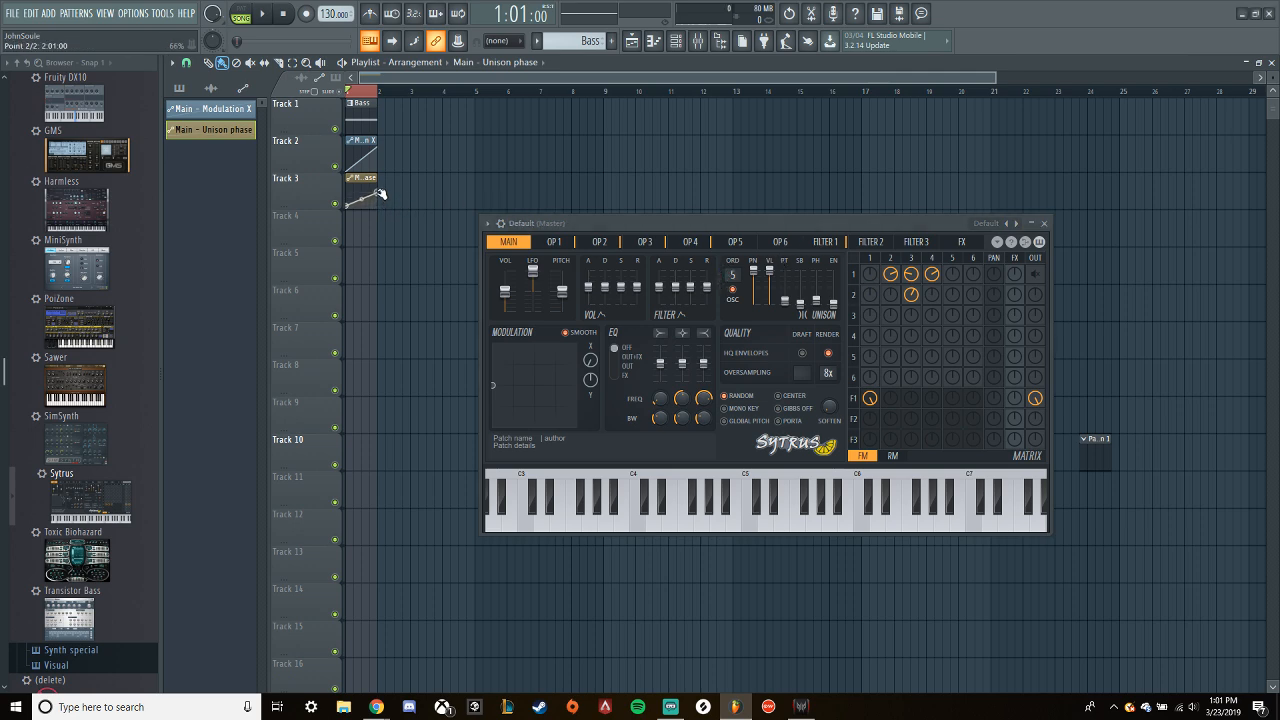
key("space")
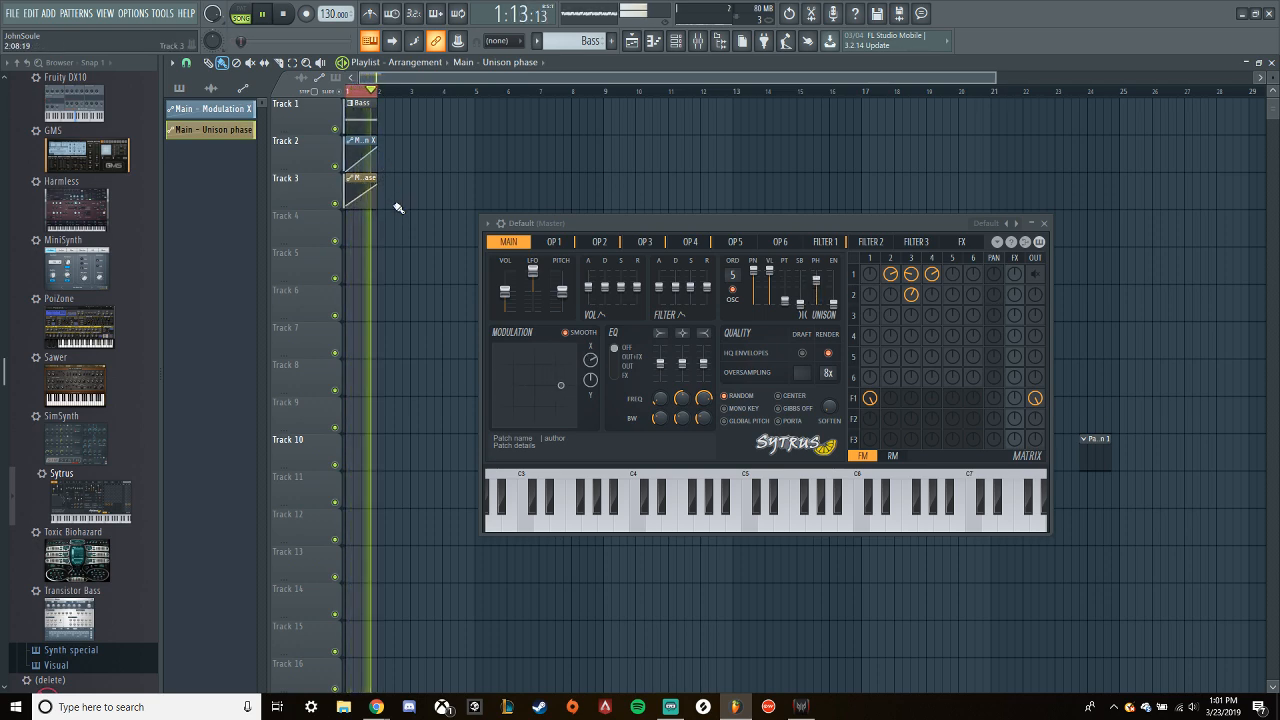
mouse_move(362, 195)
left_mouse_down()
mouse_move(362, 212)
mouse_move(352, 204)
left_mouse_up()
key("space")
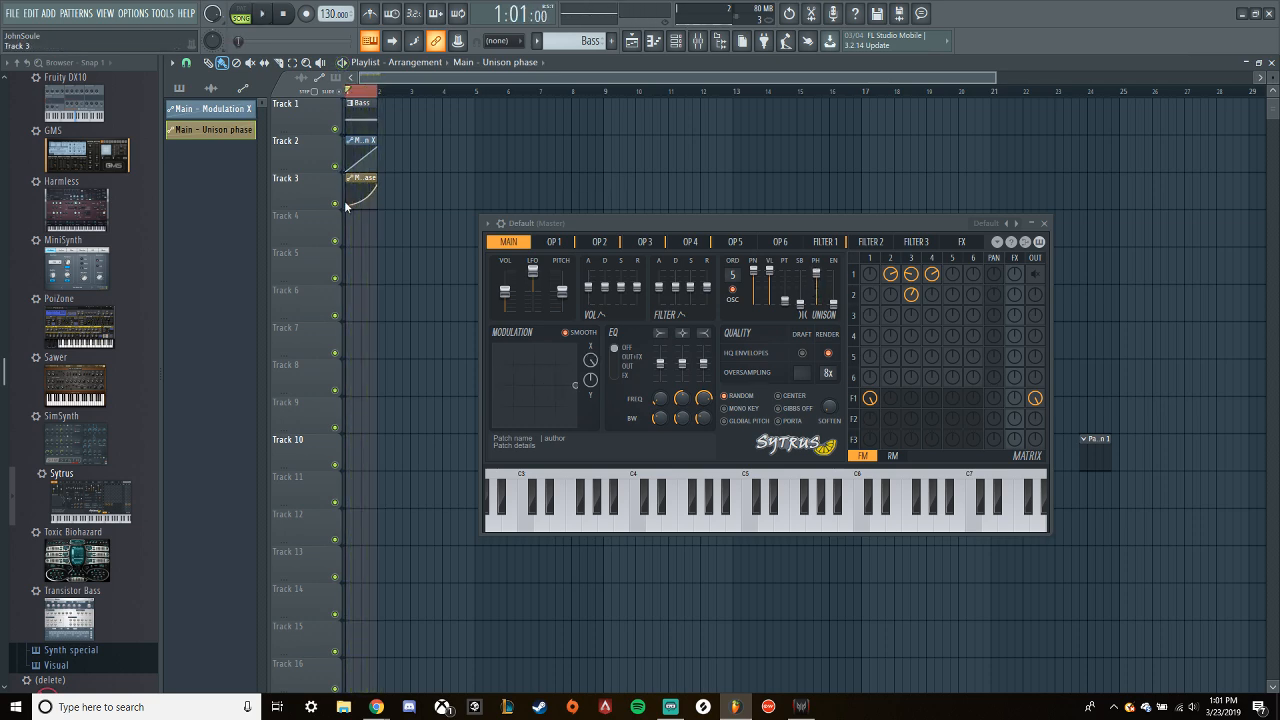
- Audition the loop with the Unison phase automation track muted, and unmute the track
left_click(335, 203)
key("space")
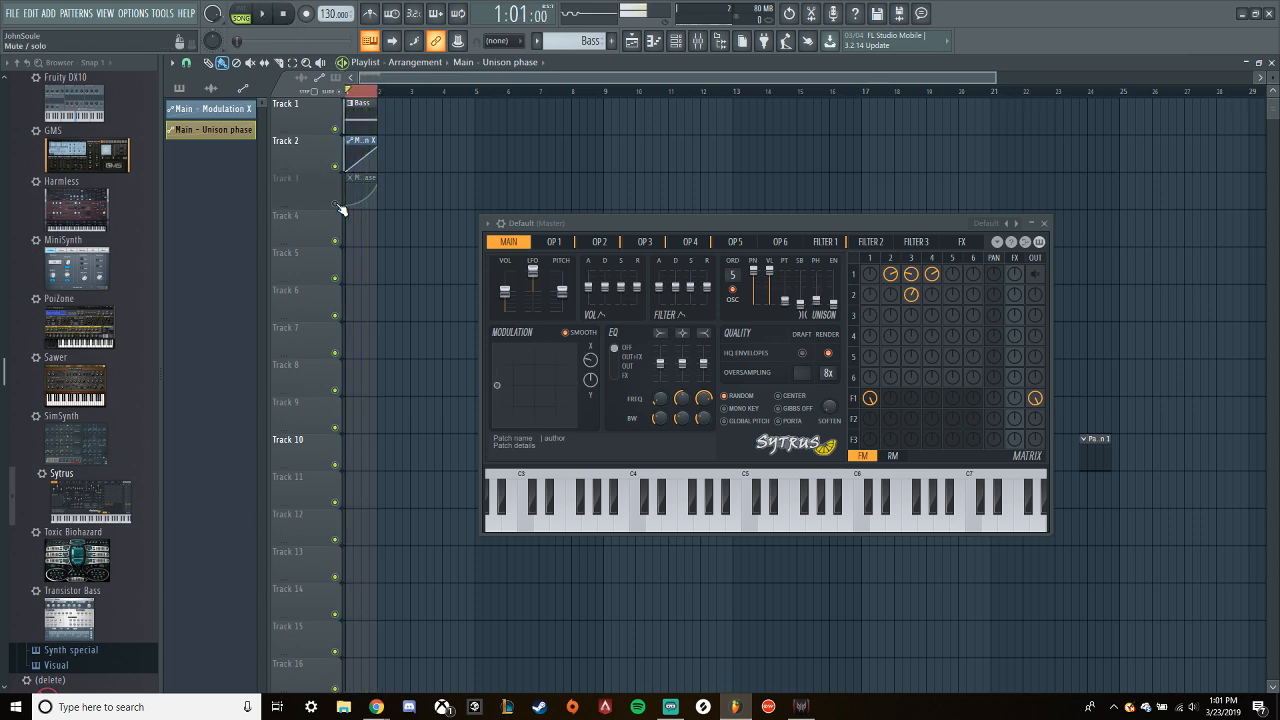
left_click(336, 204)
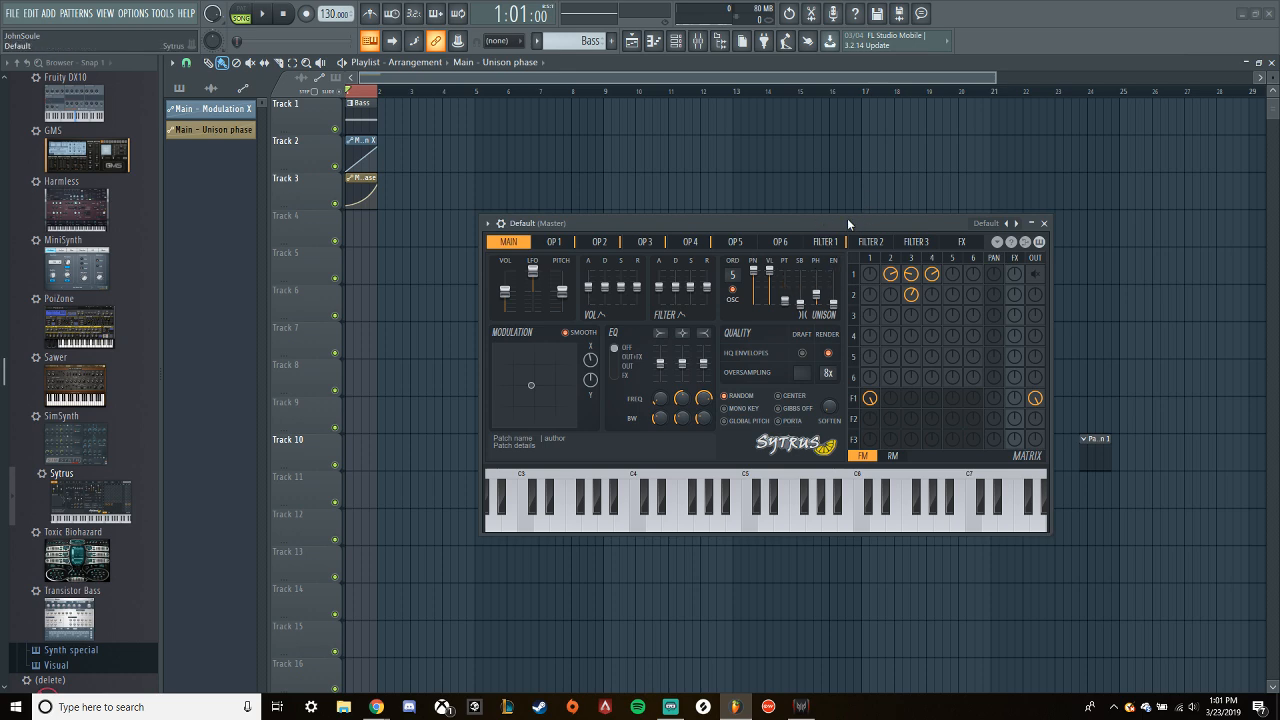
- Blend operator 1's direct output at a reduced level with Filter 1's output, auditioning the loop with it on and off
key("space")
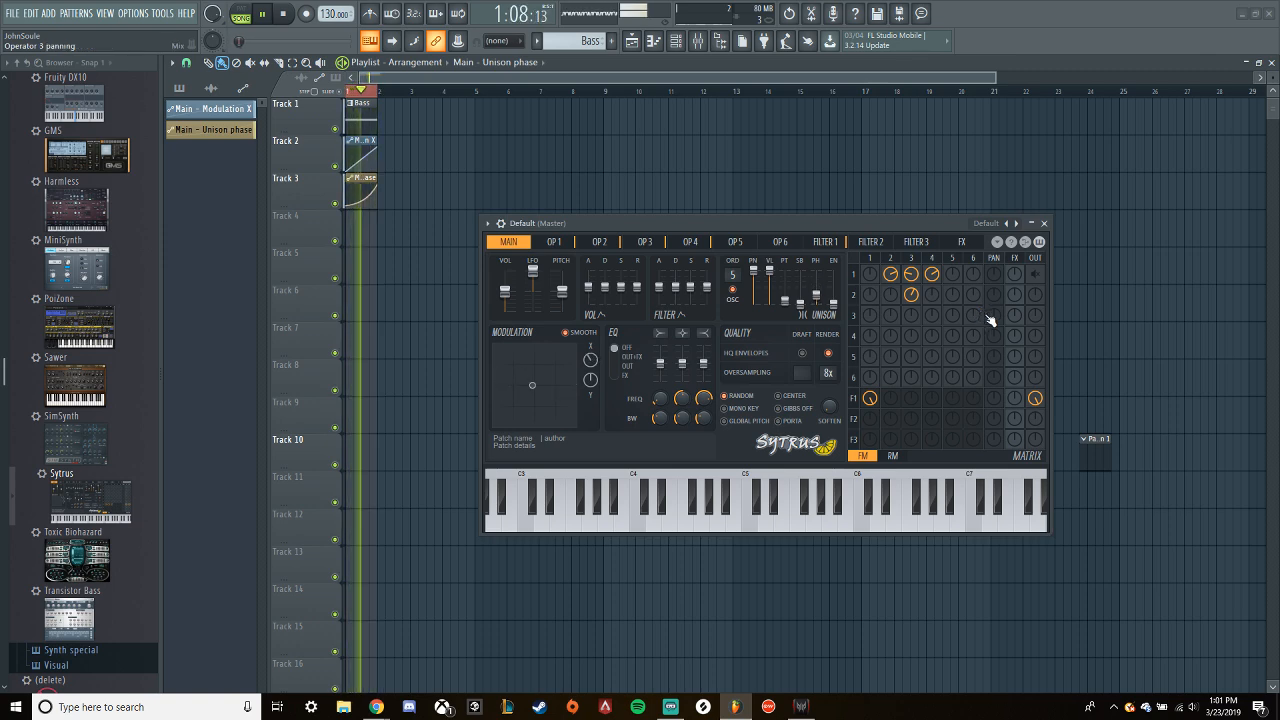
right_click(1038, 279)
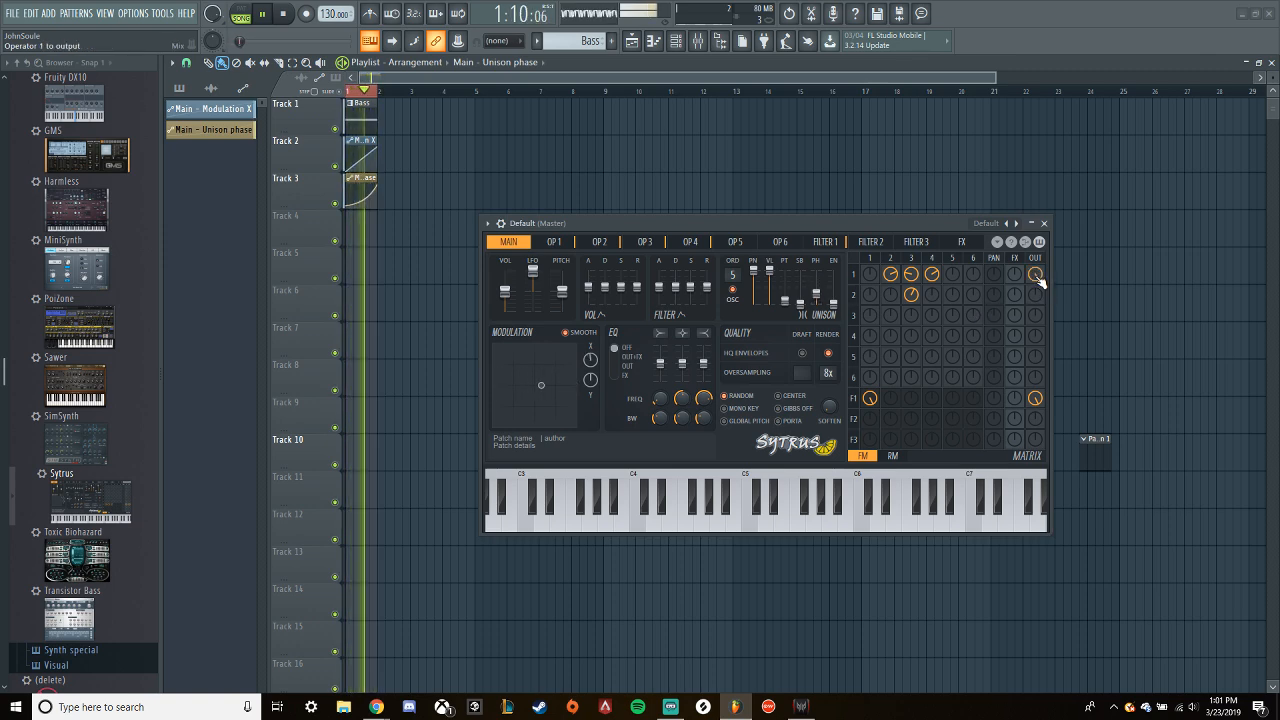
left_click_drag(1036, 275, 1036, 314)
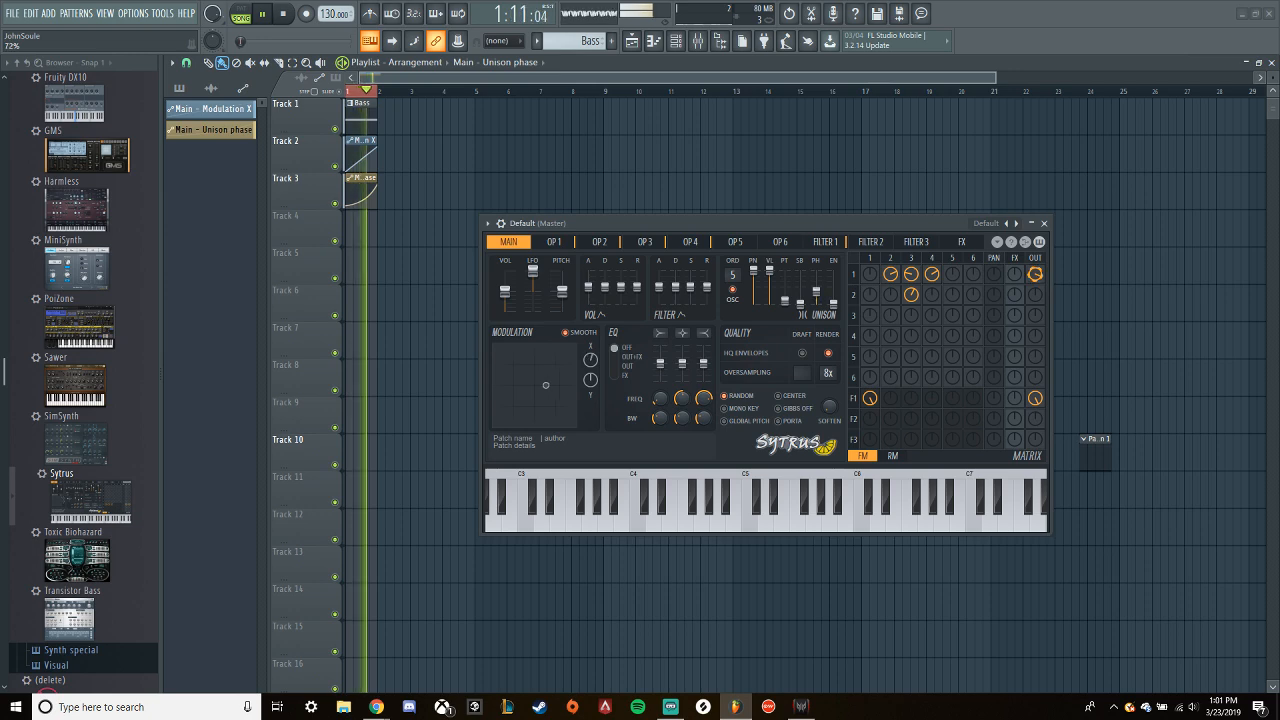
right_click(1037, 277)
key("space")
right_click(1036, 398)
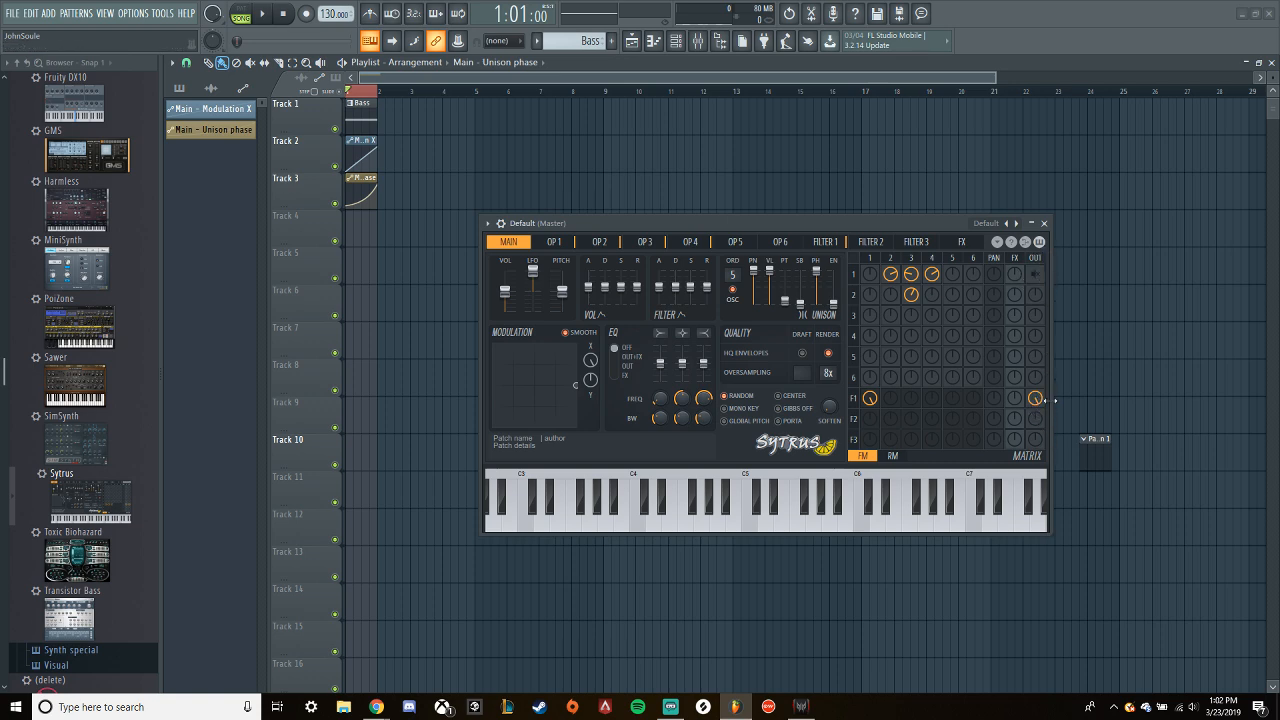
left_click(1036, 277)
key("space")
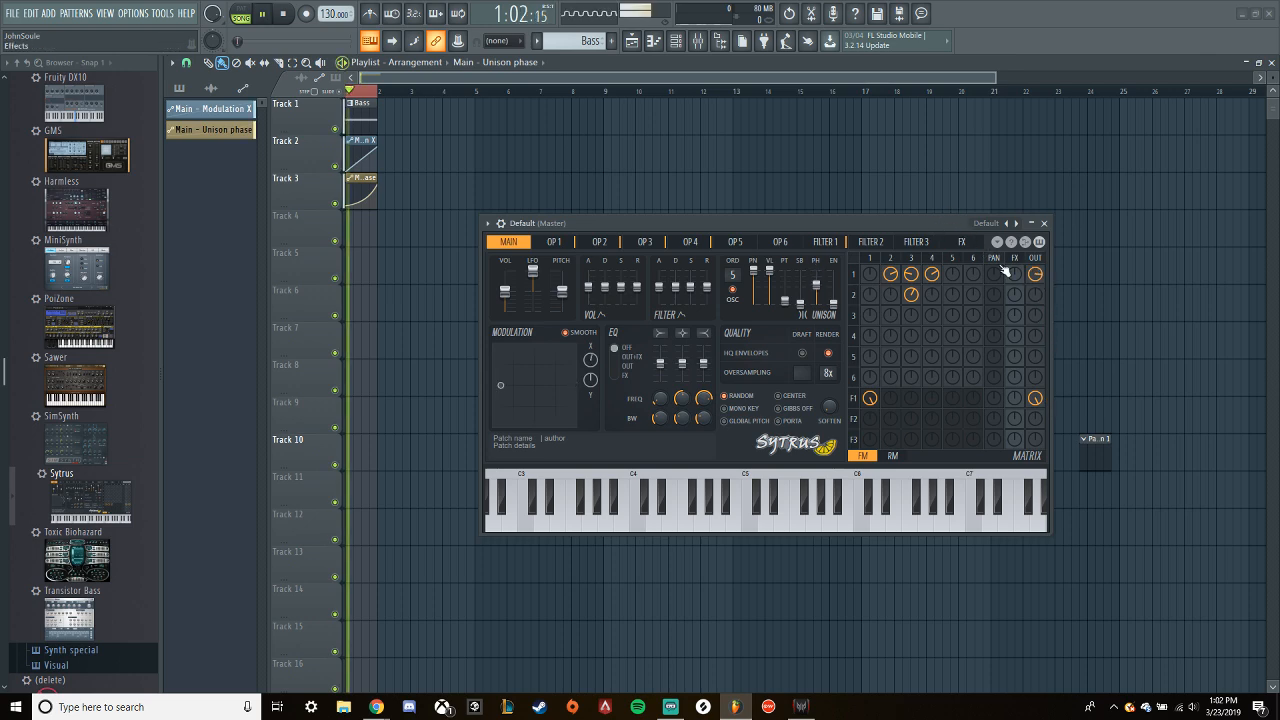
- Rebalance the matrix output levels of operator 1 and Filter 1, setting operator 1's output to about 80%, and audition the loop
left_click(1041, 276)
left_click_drag(1039, 402, 1040, 450)
left_click_drag(1040, 403, 1040, 371)
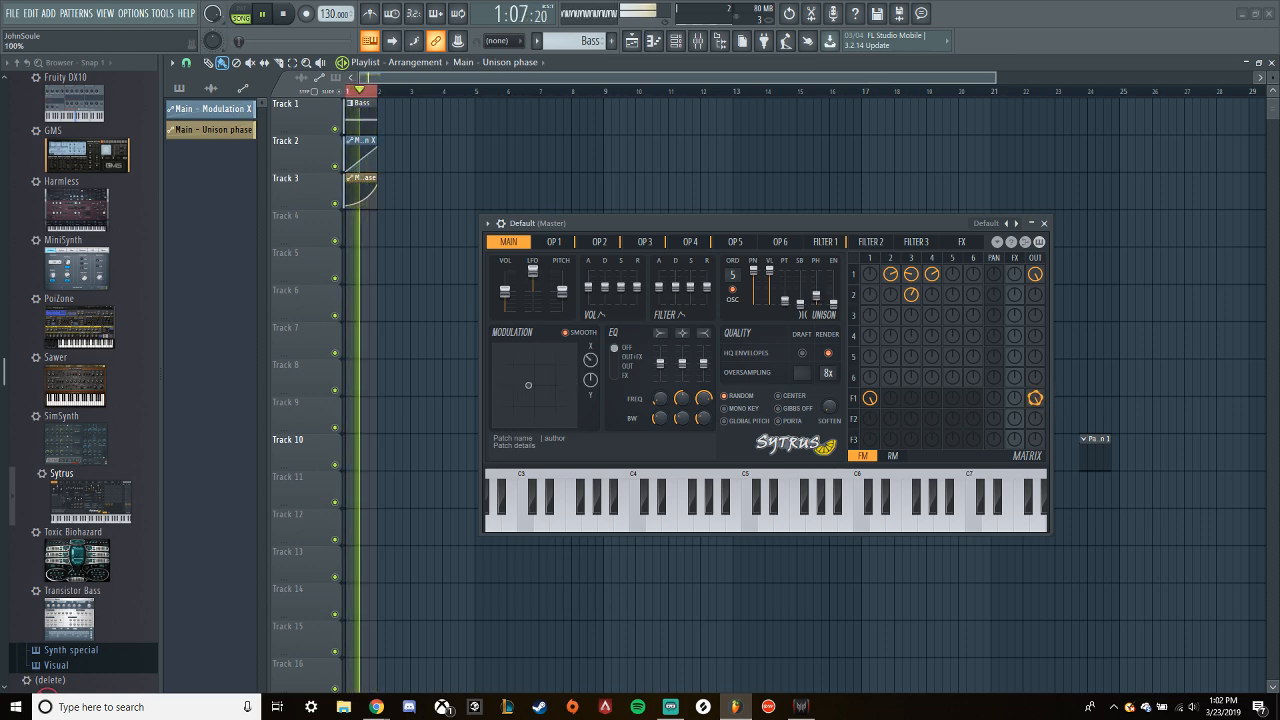
mouse_move(1037, 278)
left_mouse_down()
mouse_move(1037, 290)
mouse_move(1037, 253)
mouse_move(1037, 277)
left_mouse_up()
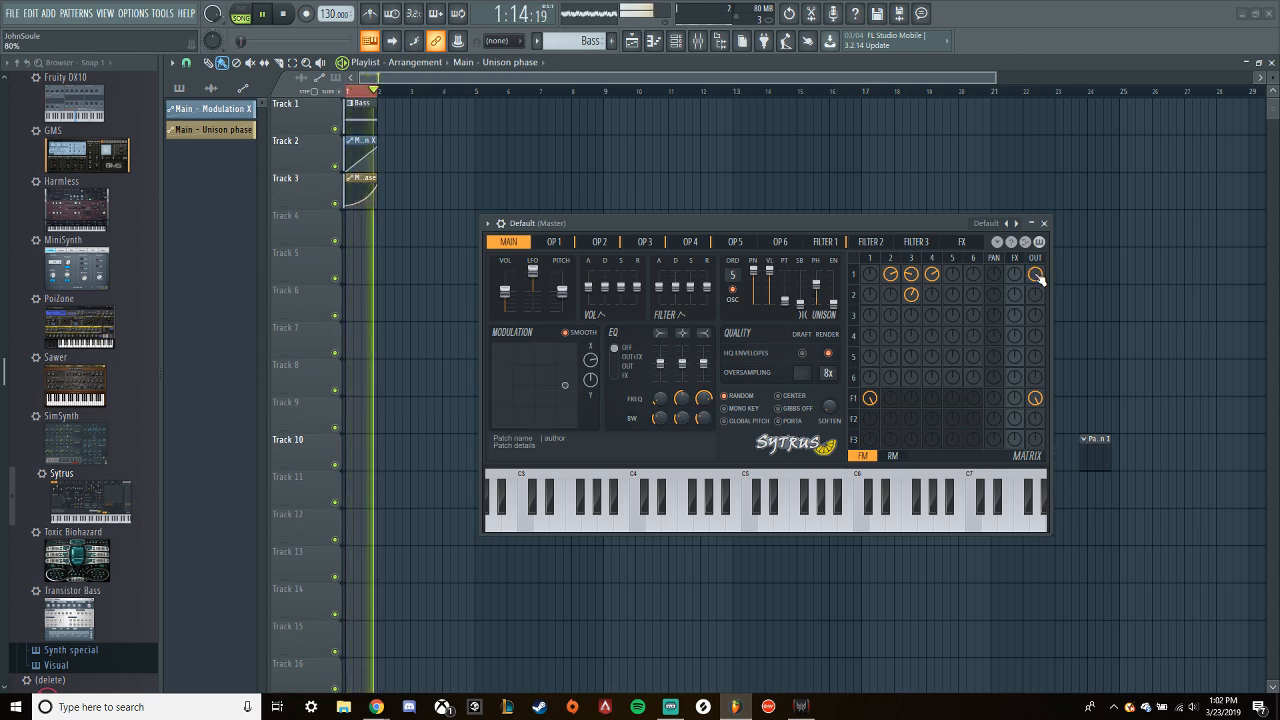
key("space")
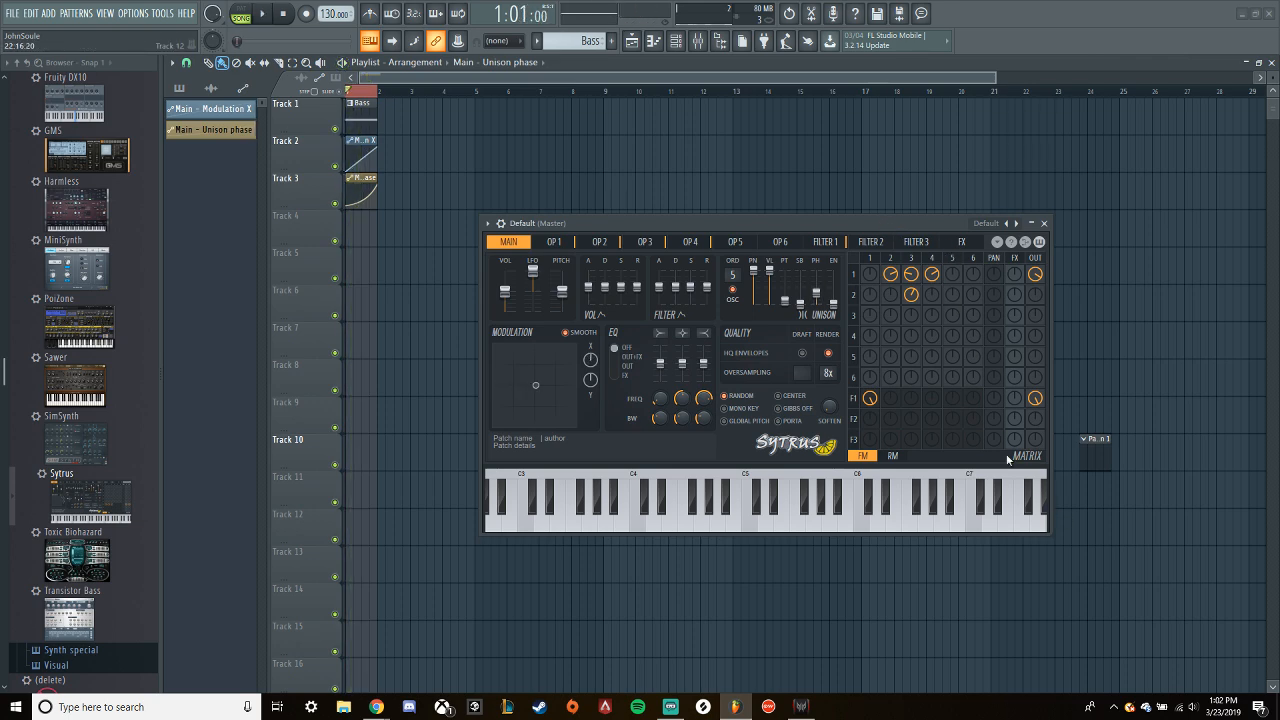
key("space")
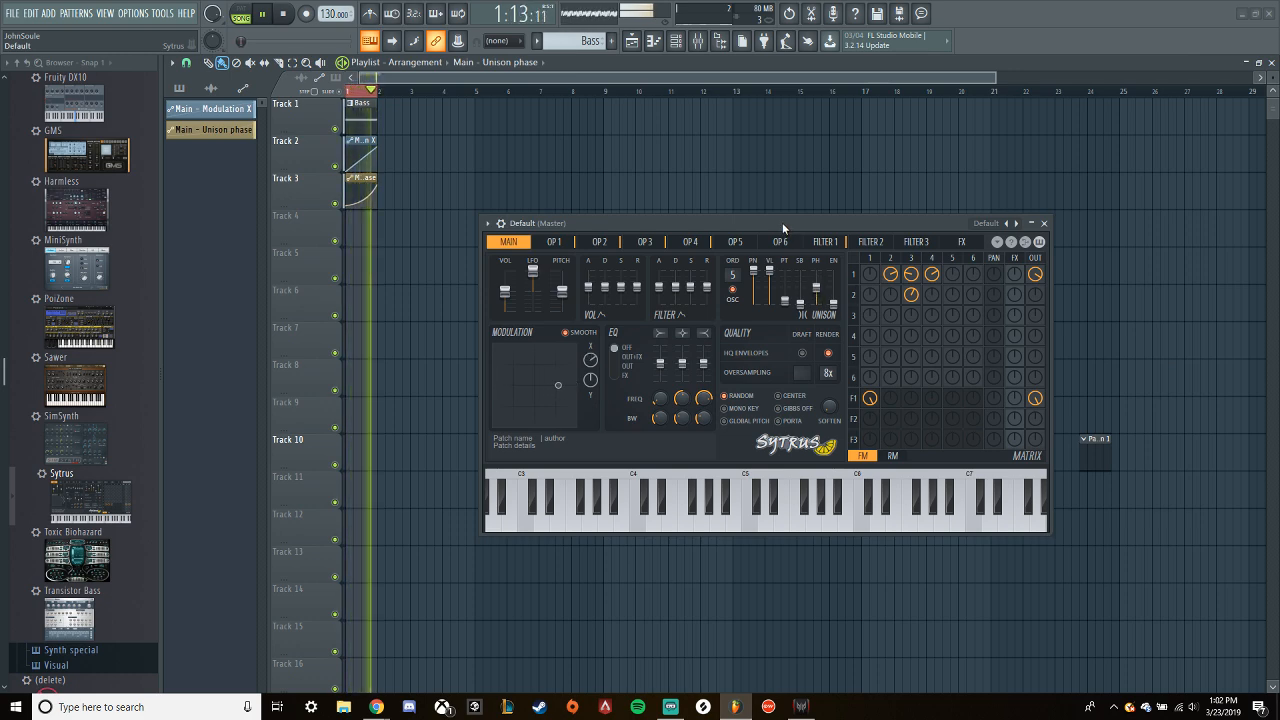
key("space")
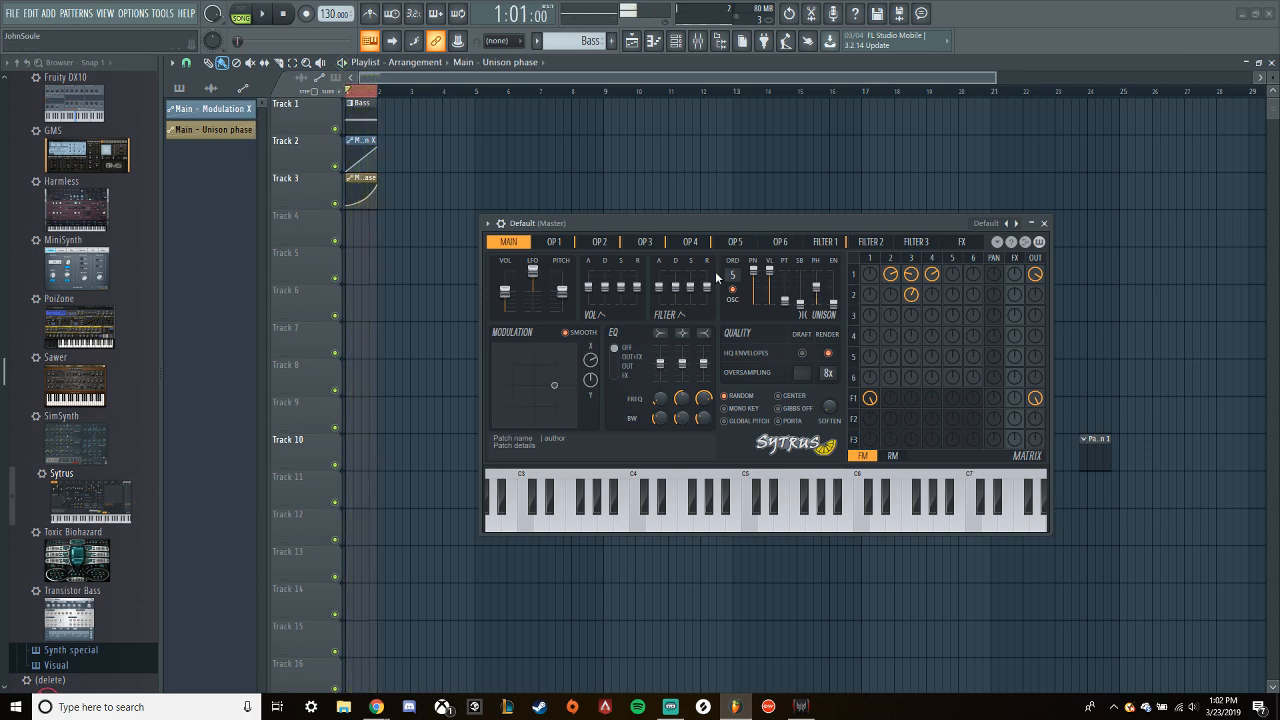
- Route the Sytrus channel to mixer track 1 and load Fruity parametric EQ 2 in its first effect slot
left_click(676, 40)
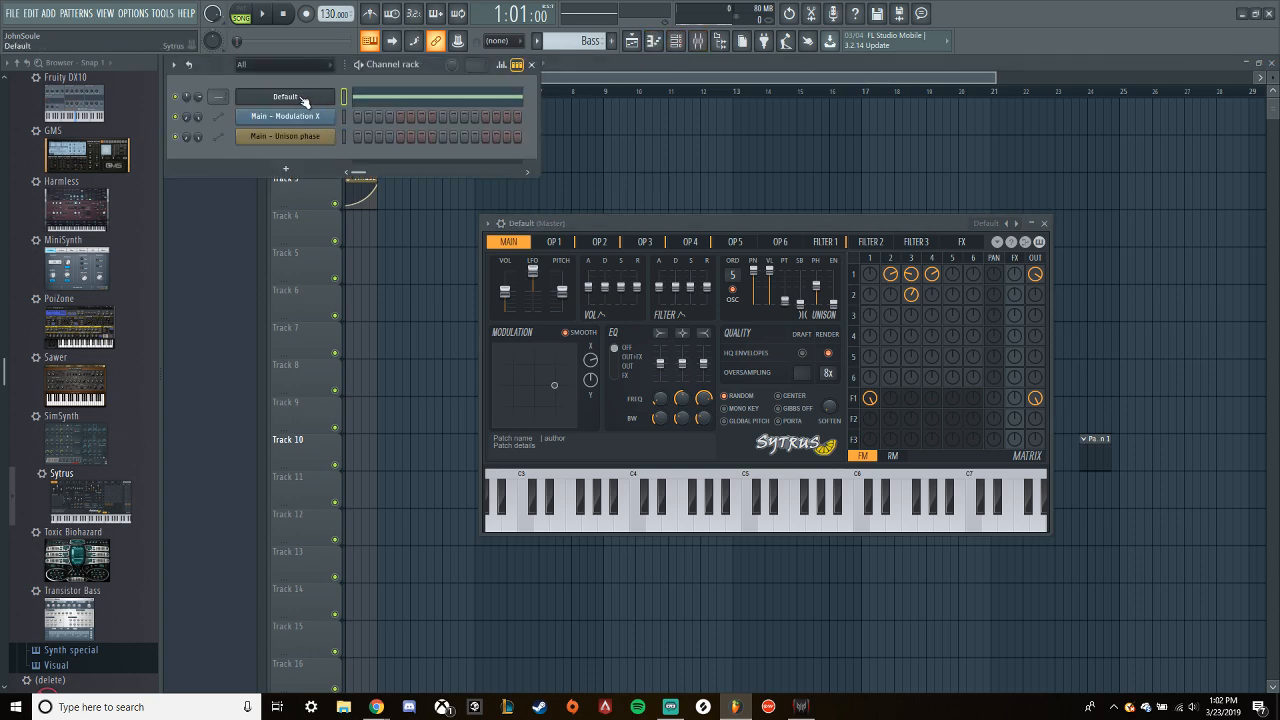
key("F9")
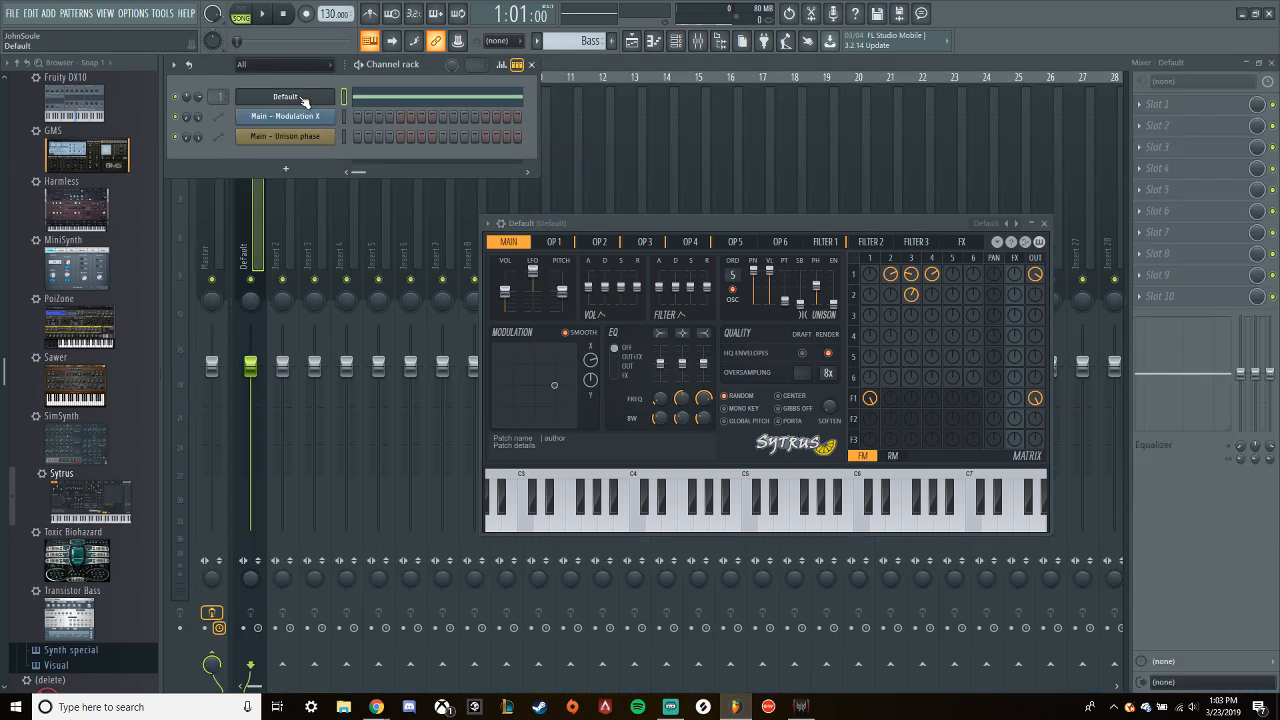
left_click(600, 57)
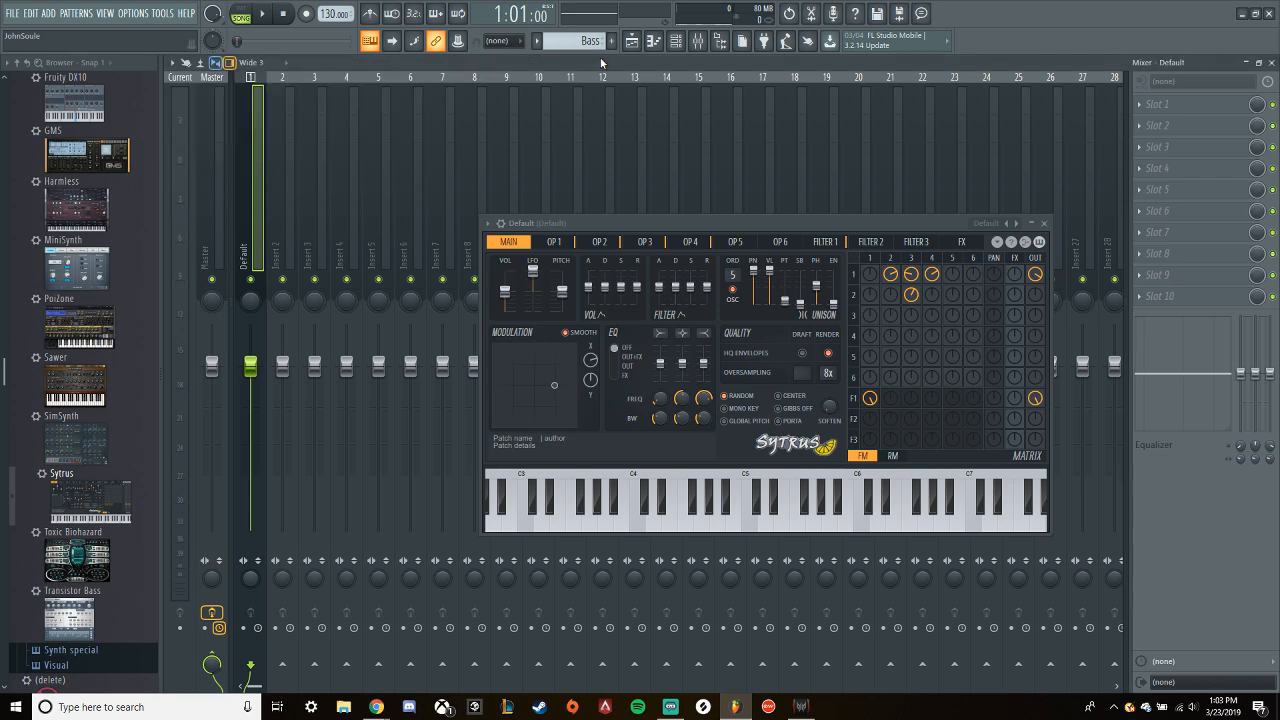
left_click(1143, 107)
left_click(845, 177)
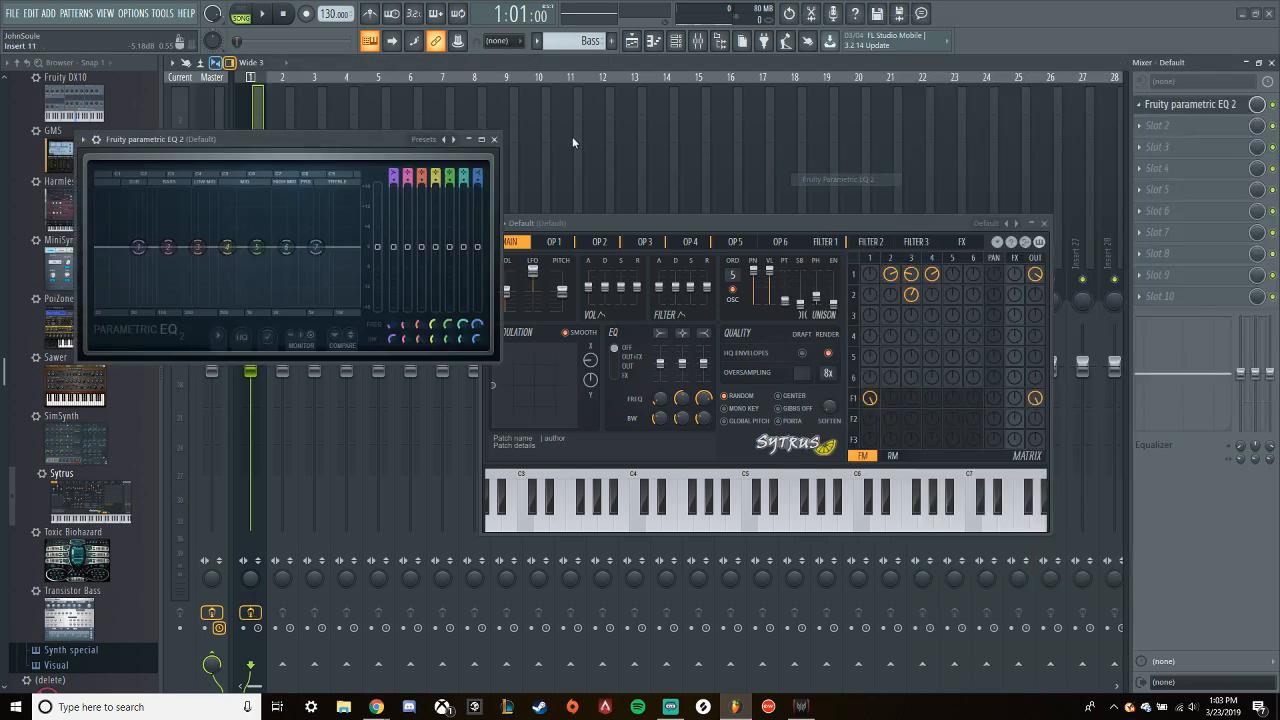
left_click_drag(356, 139, 741, 147)
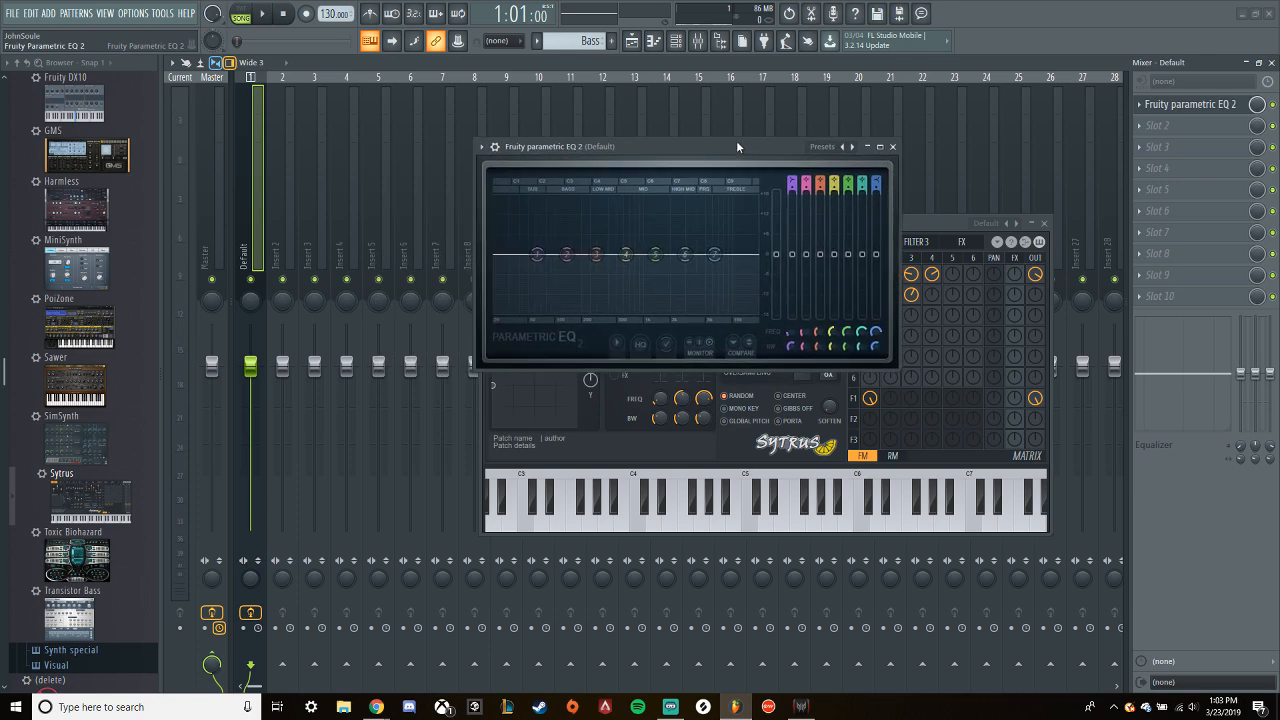
- Play the bass loop twice and examine its frequency spectrum in the parametric EQ
key("space")
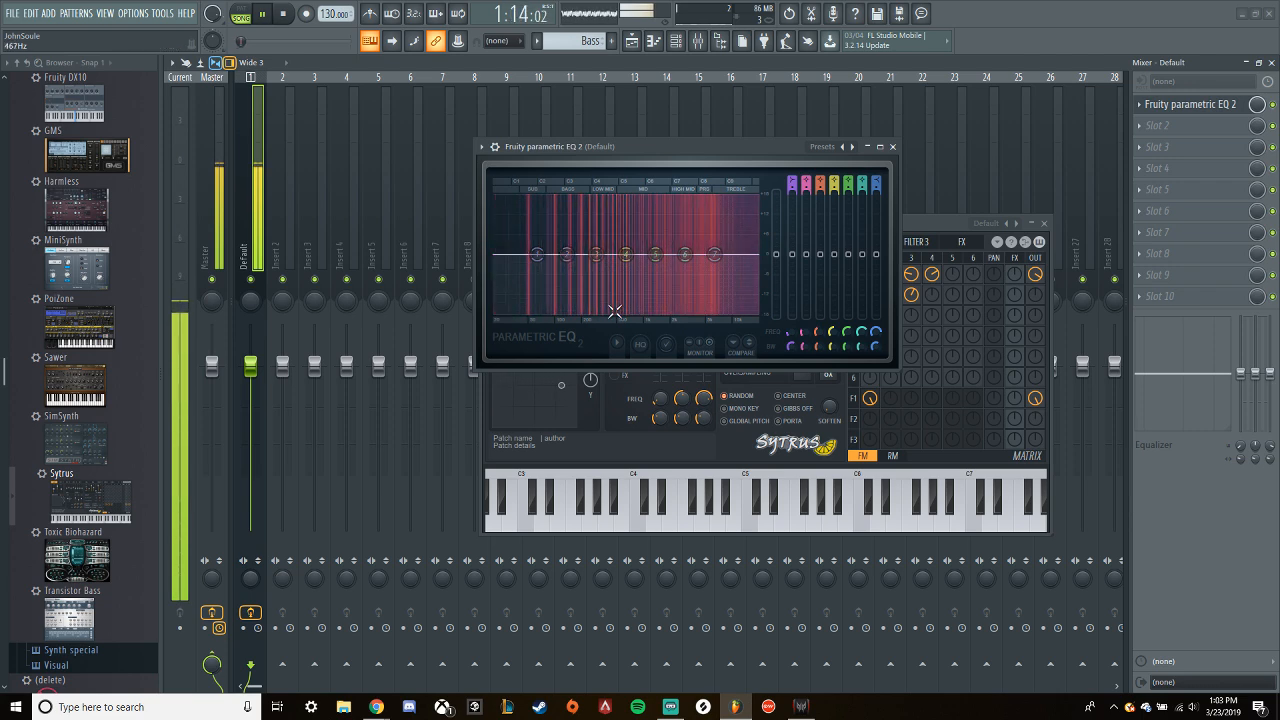
key("space")
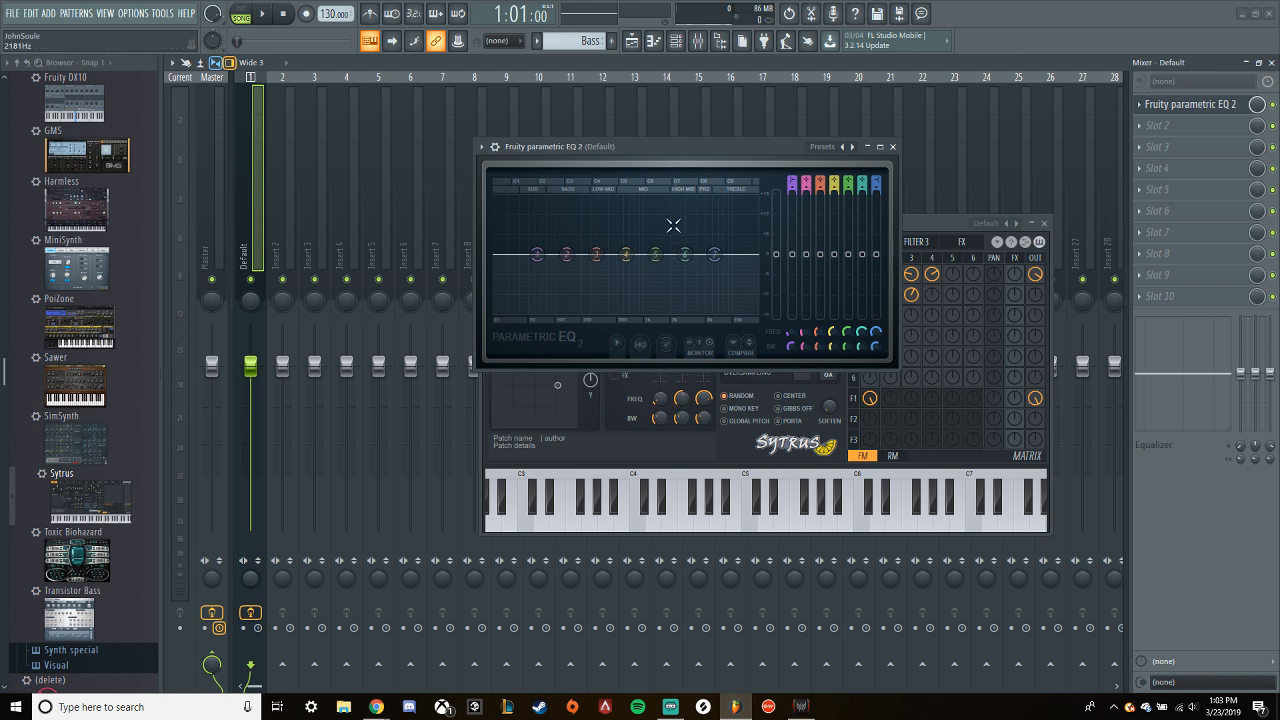
key("space")
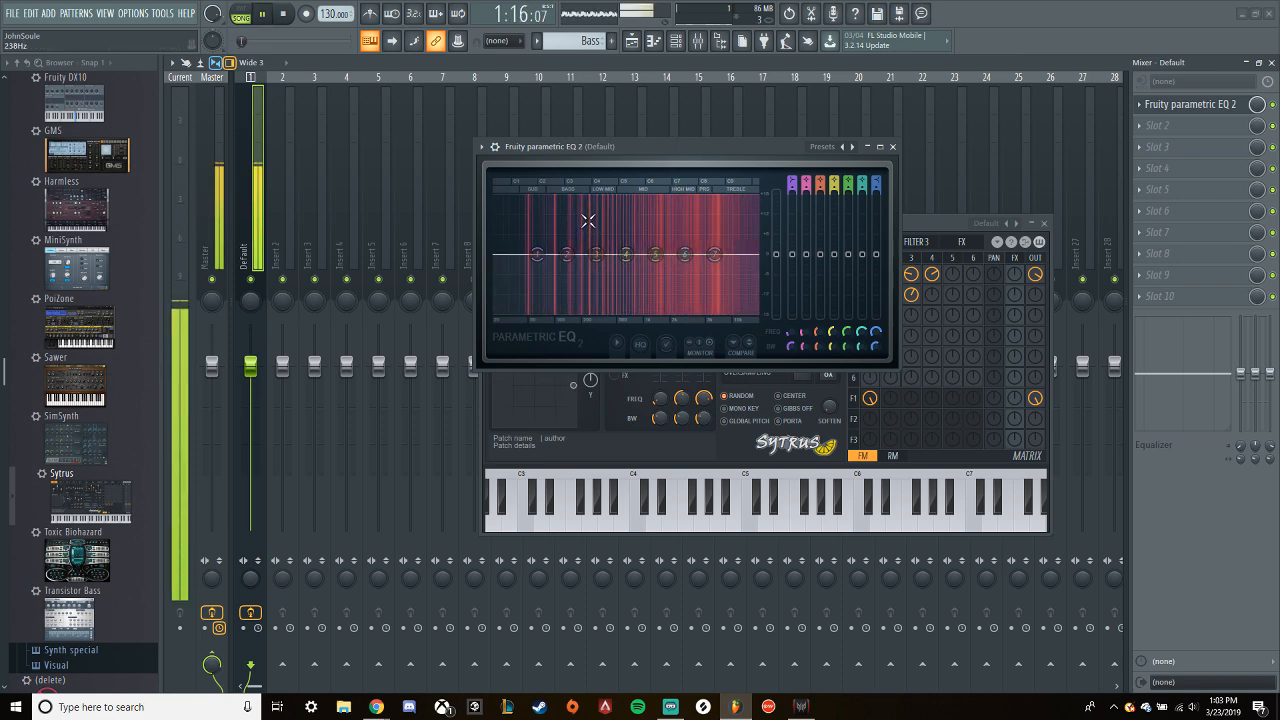
key("space")
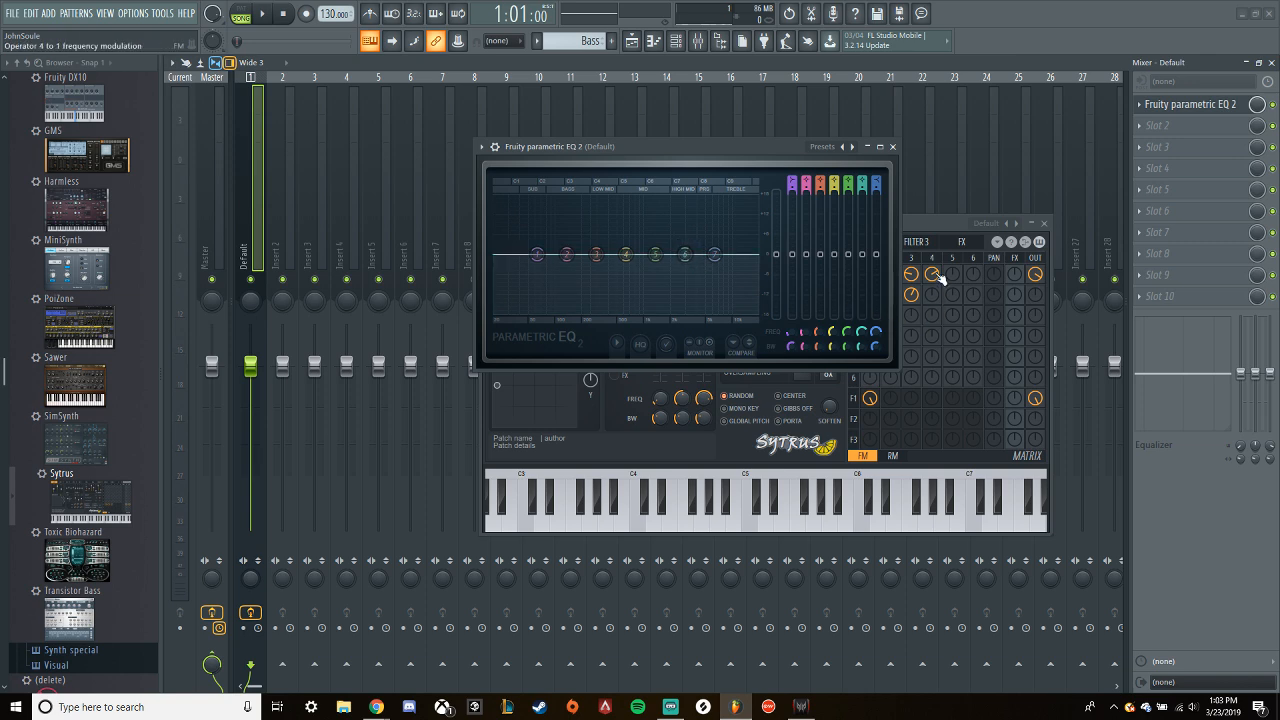
- Arrange the Sytrus window below the EQ, view operator 2 and the main page, and audition the loop
left_click_drag(920, 228, 950, 327)
left_click(619, 350)
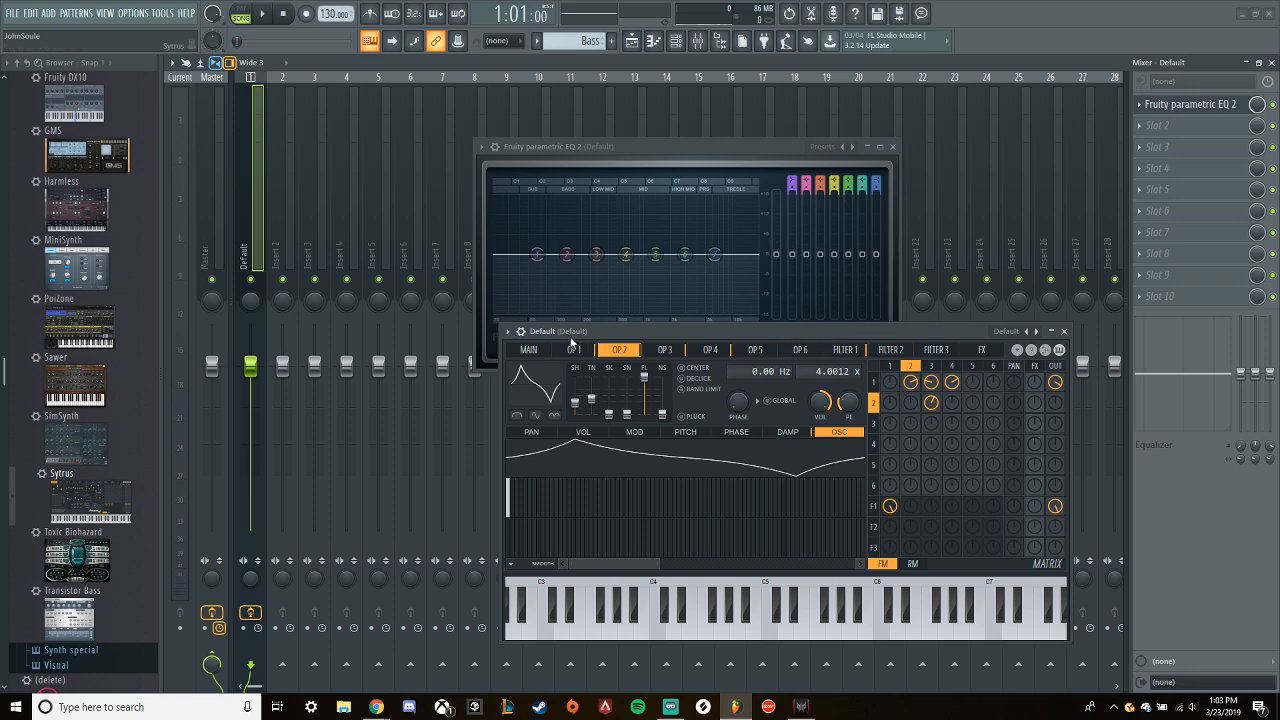
left_click(540, 350)
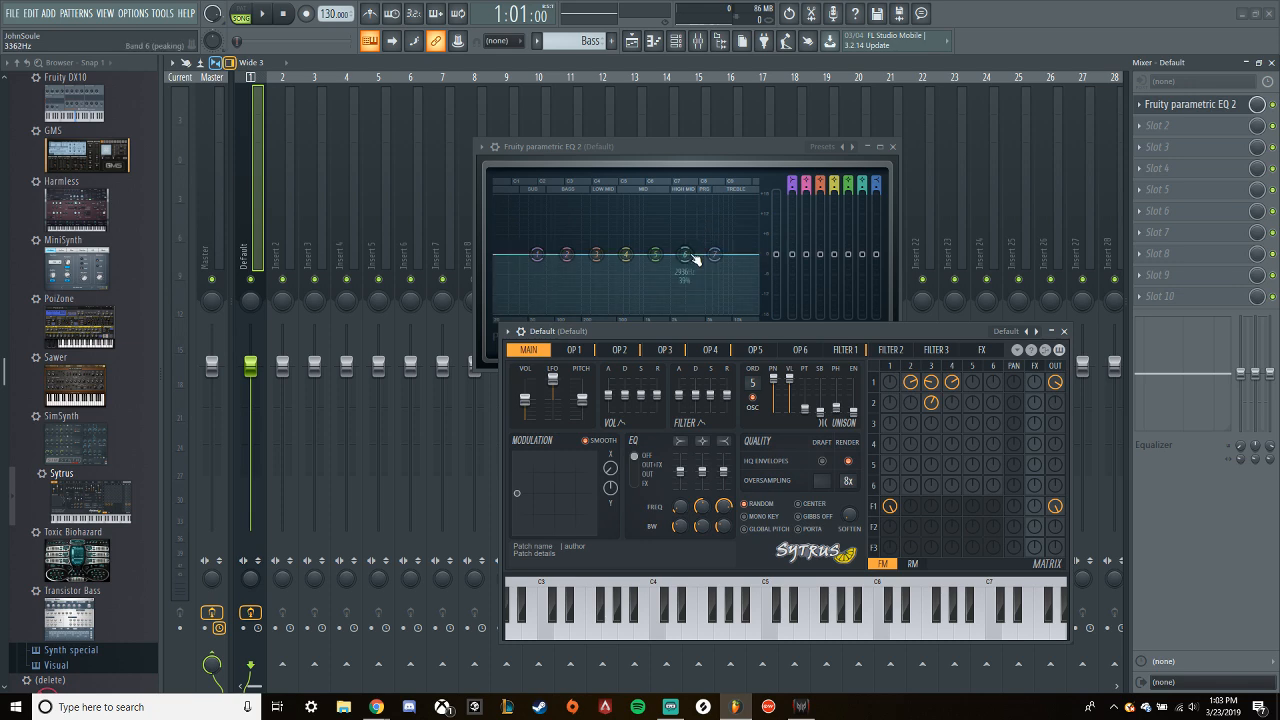
left_click_drag(676, 143, 667, 96)
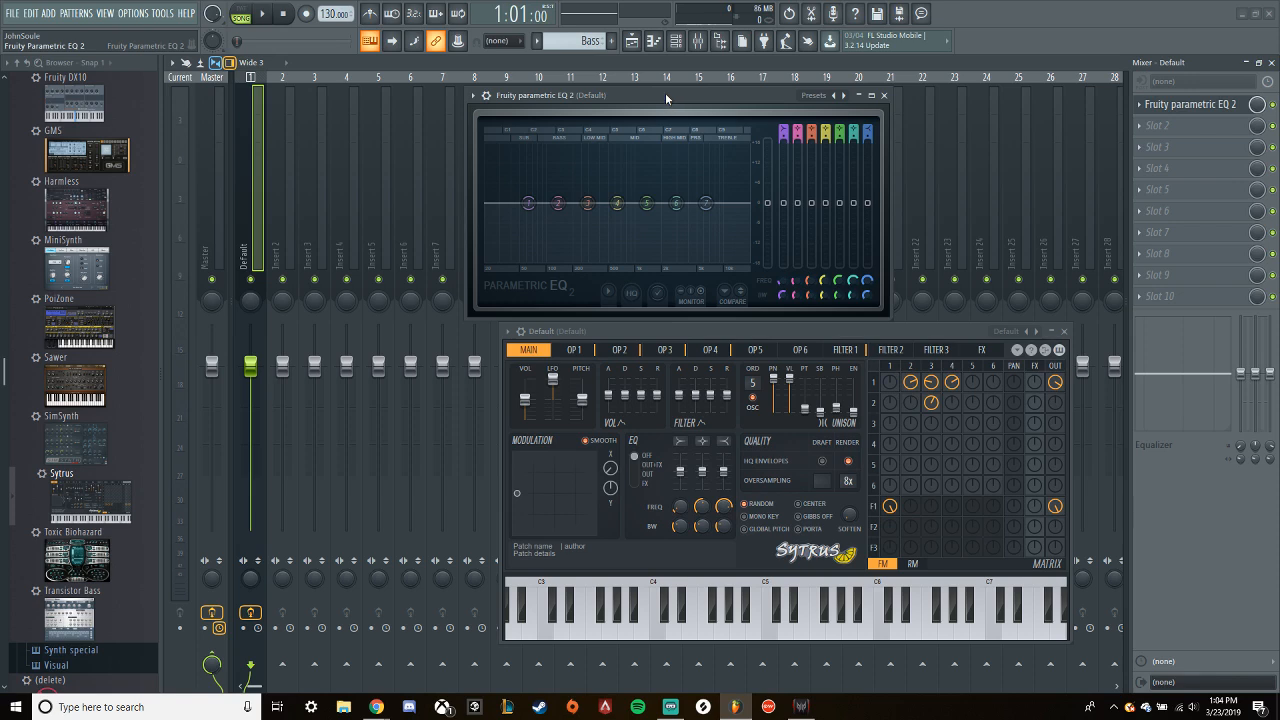
key("space")
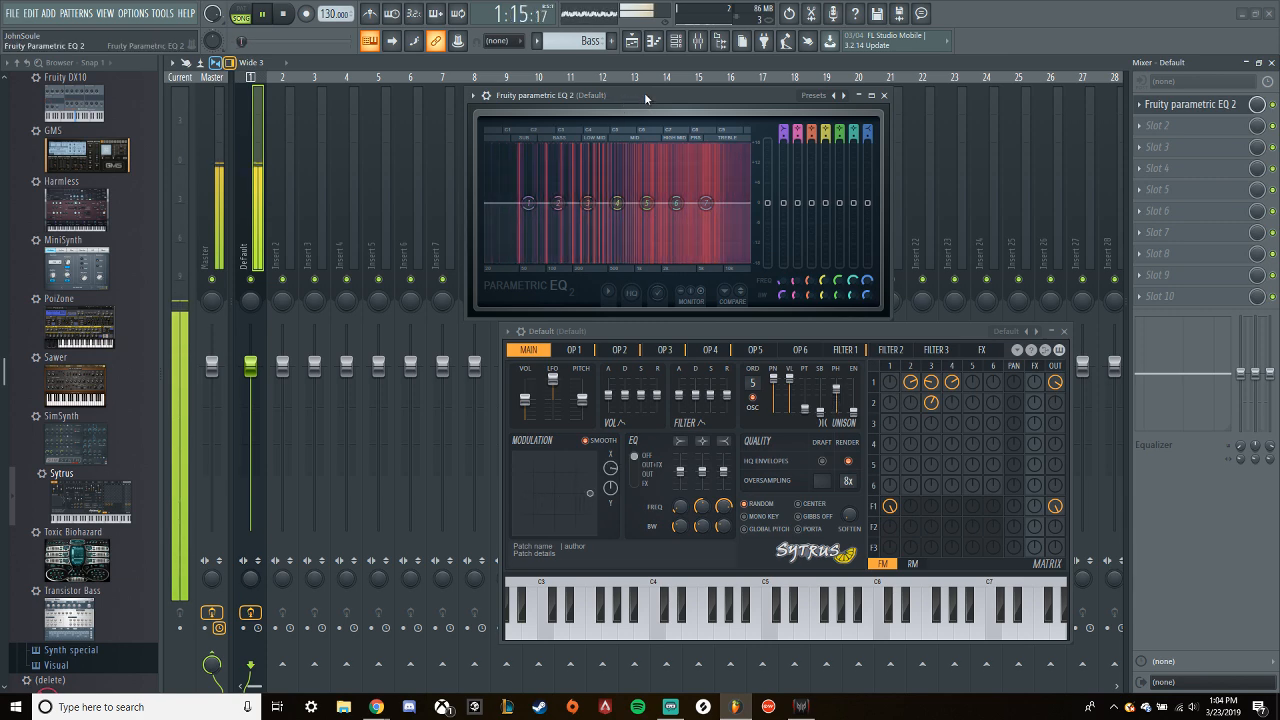
key("space")
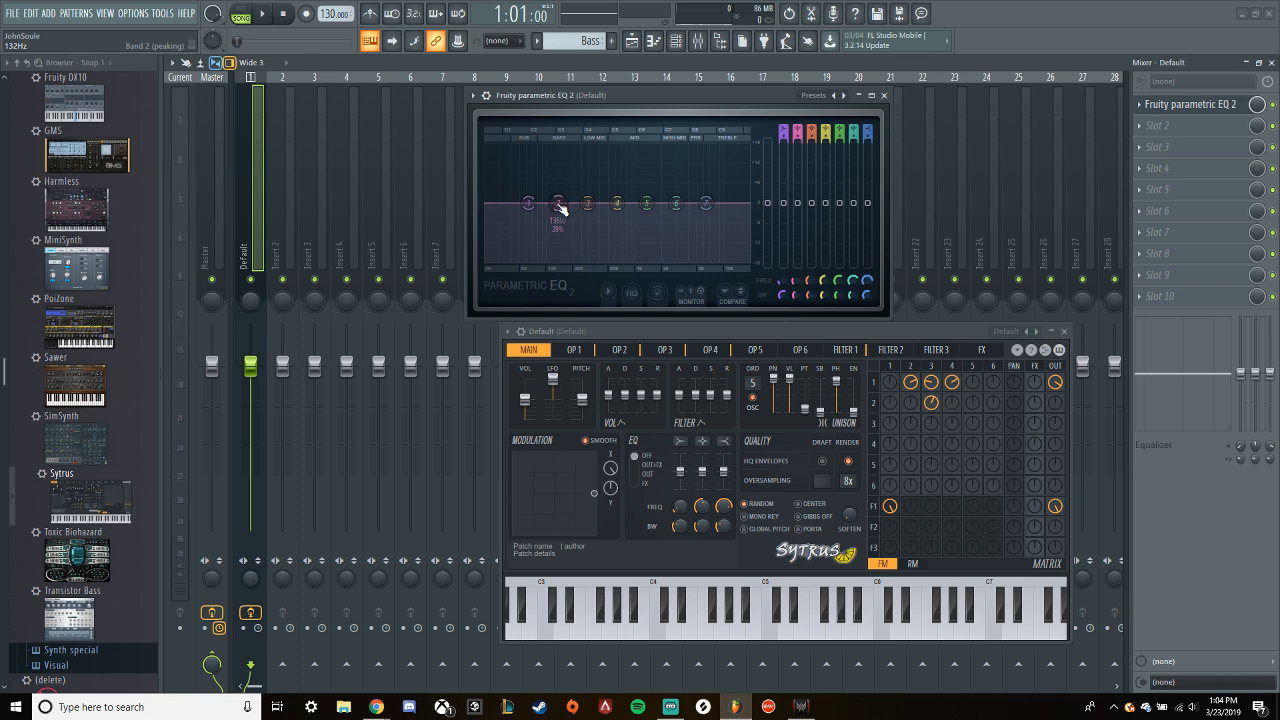
- Narrow EQ band 2, sweep it boosted to about 577 Hz and cut it slightly, and add a narrow band 3 cut in the low mids
scroll(562, 210, "down", 2)
key("space")
left_click_drag(560, 210, 618, 153)
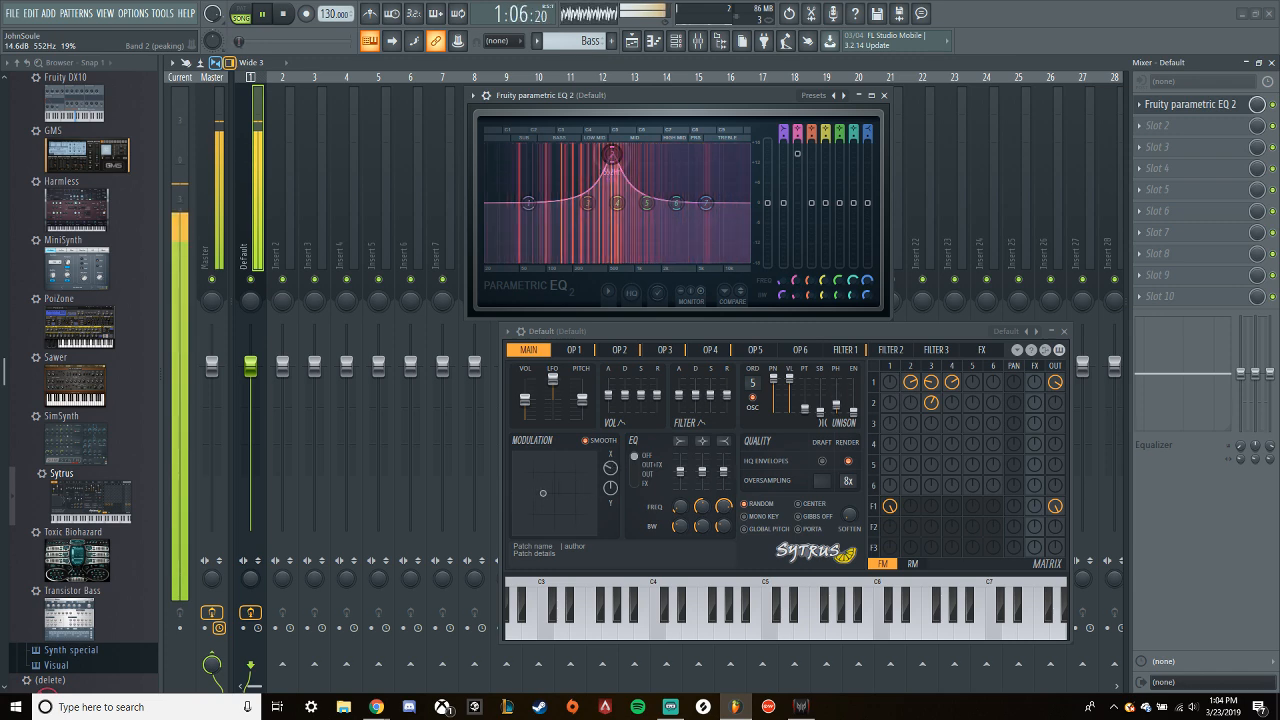
scroll(616, 160, "down", 5)
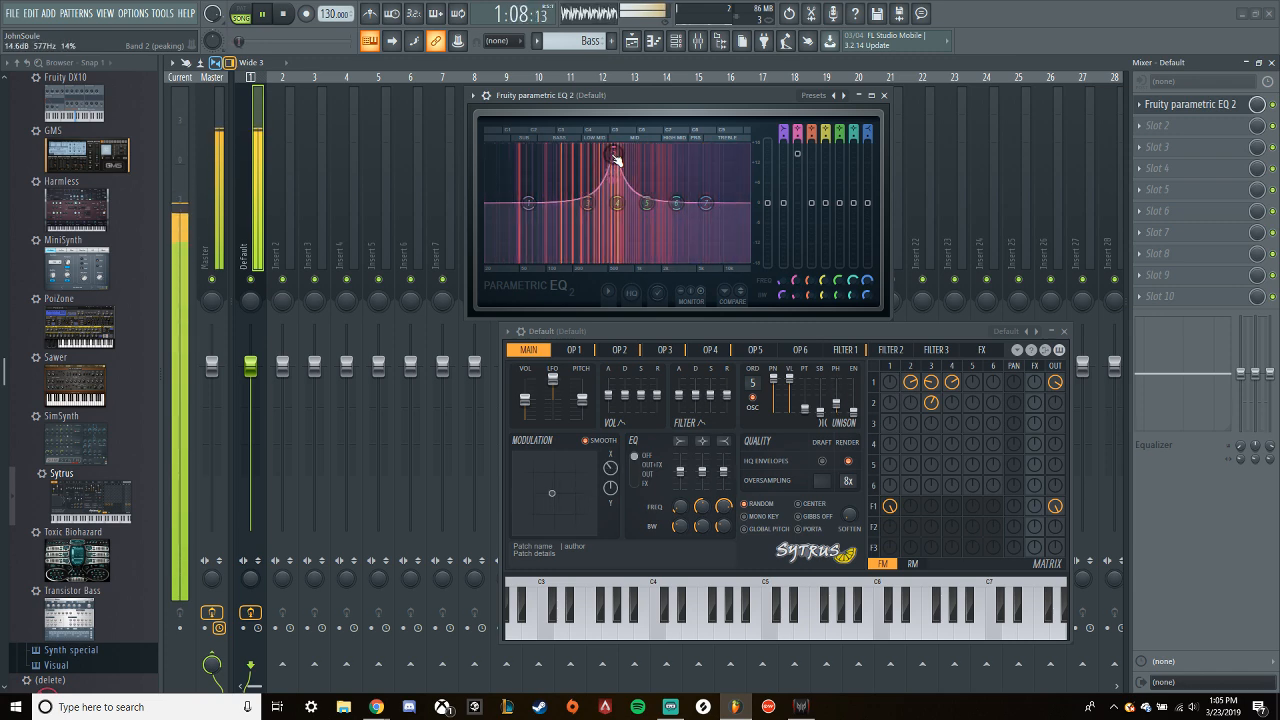
left_click_drag(800, 158, 797, 218)
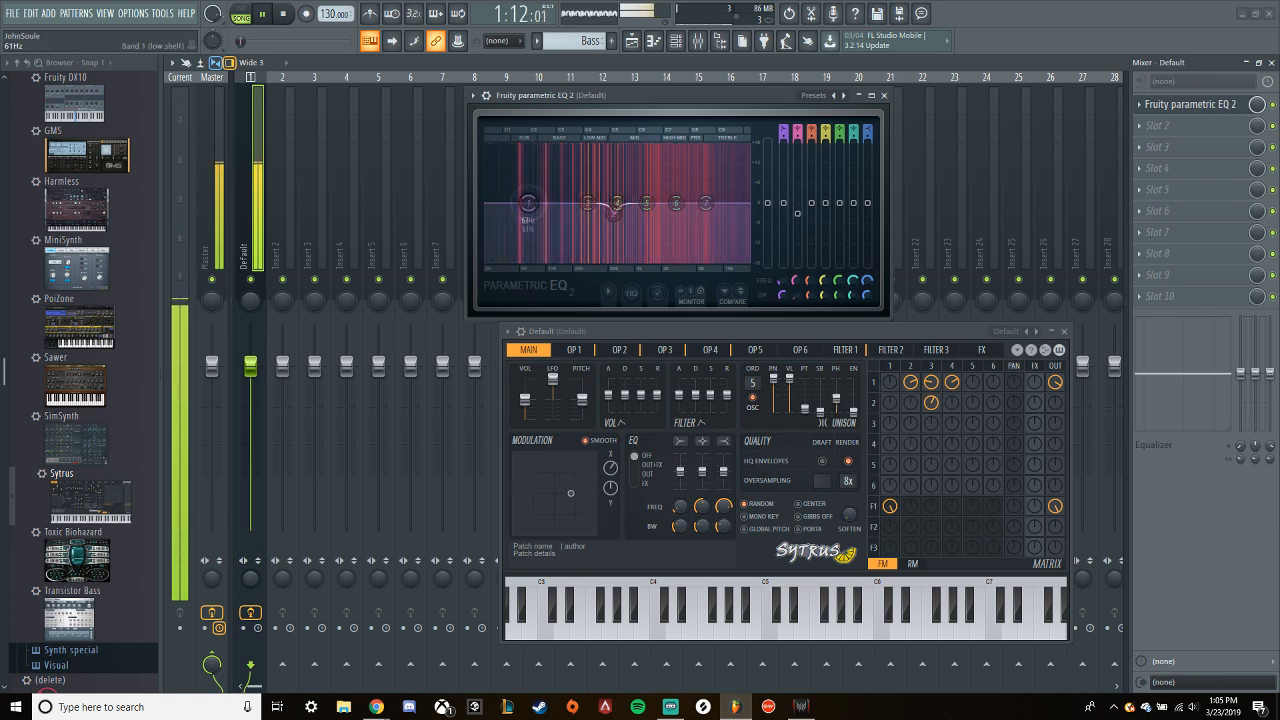
mouse_move(588, 203)
left_mouse_down()
mouse_move(581, 155)
mouse_move(581, 218)
left_mouse_up()
scroll(574, 168, "down", 7)
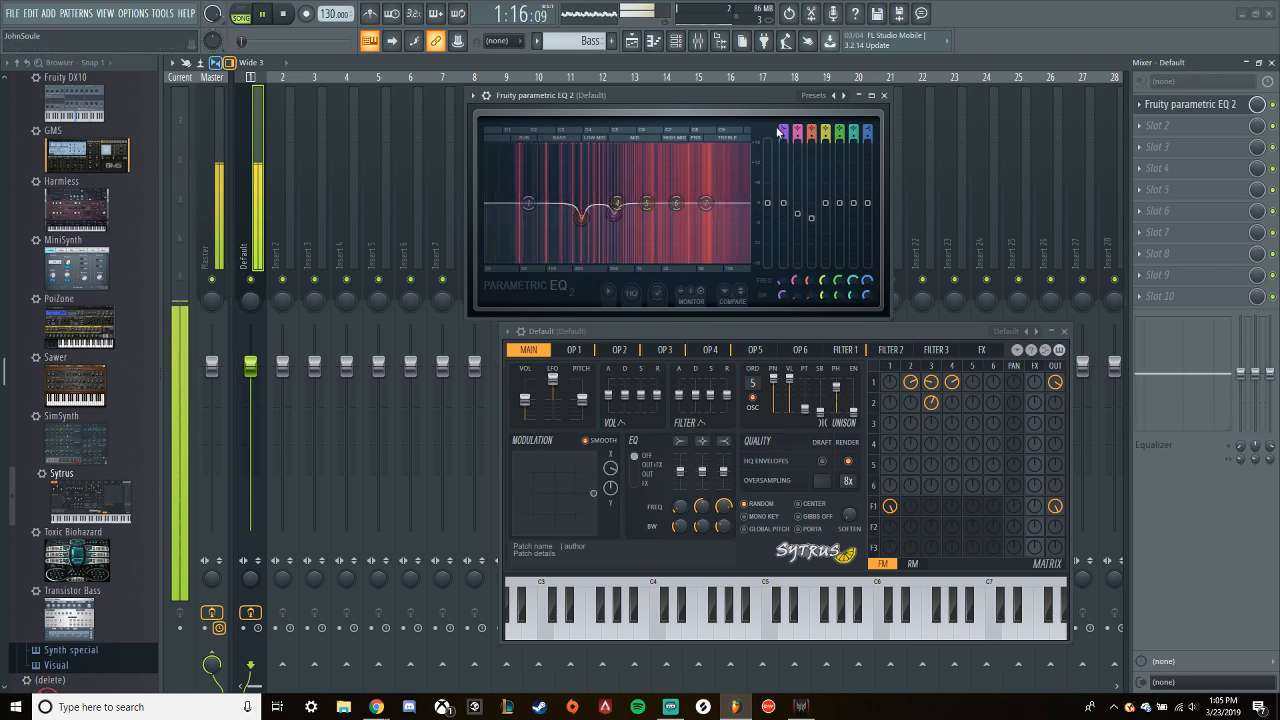
- Turn EQ band 1 into a steep high-pass filter near 60 Hz and audition the loop
key("space")
scroll(785, 130, "down", 2)
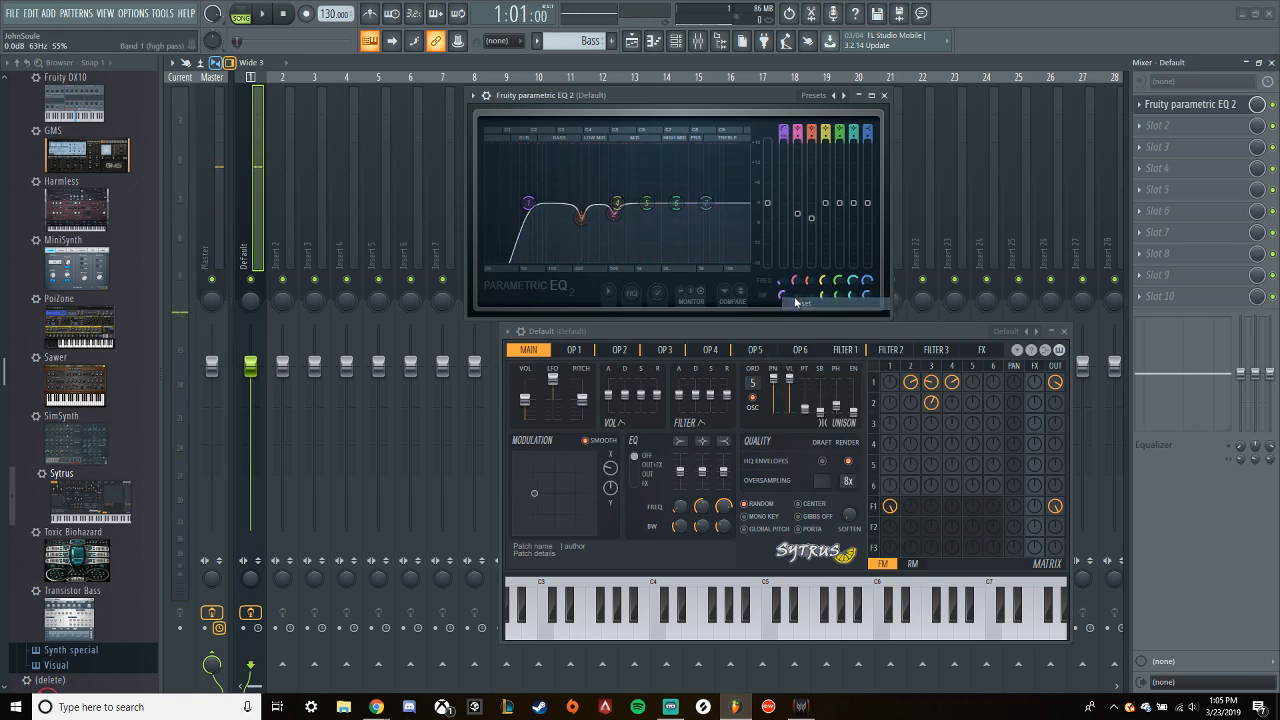
key("space")
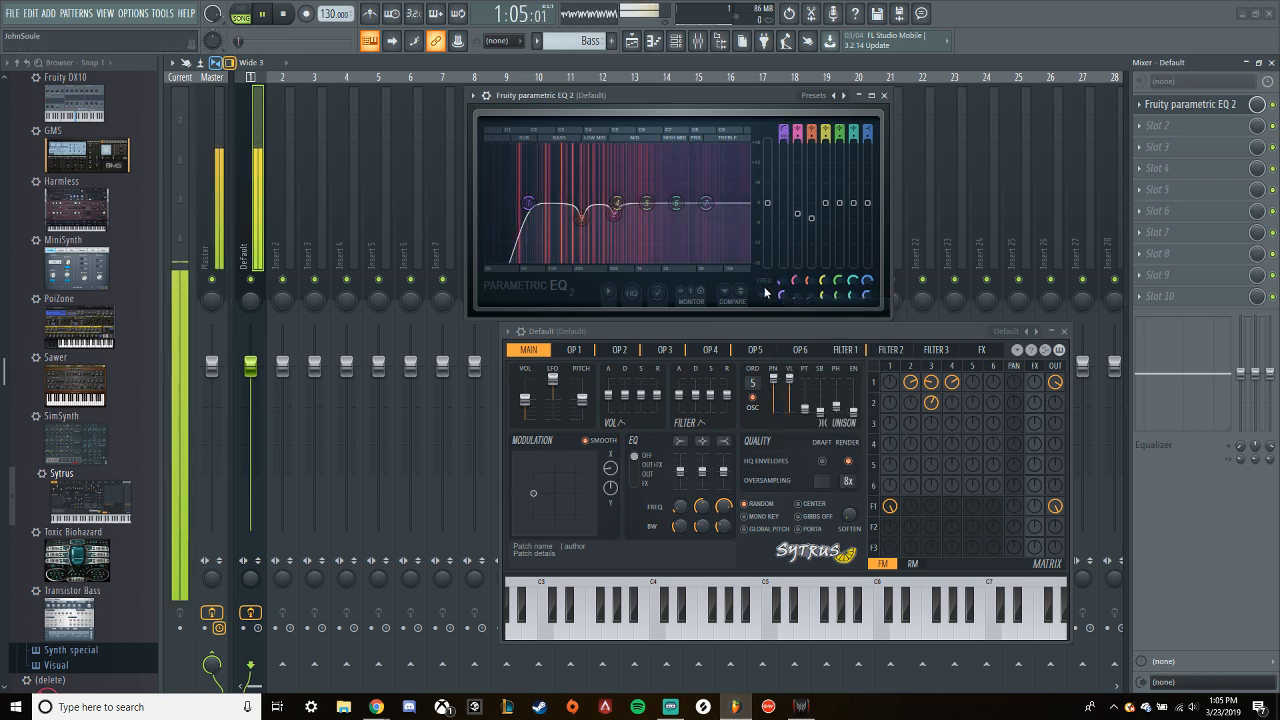
left_click_drag(782, 284, 781, 285)
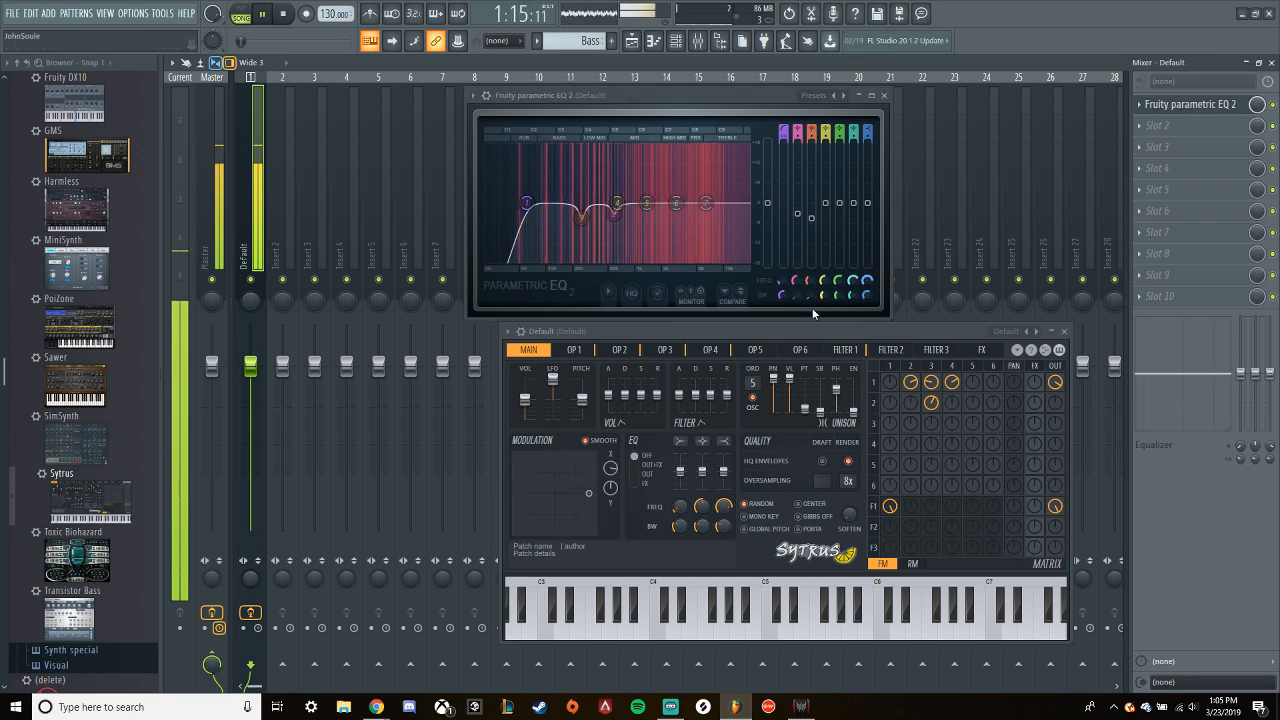
key("space")
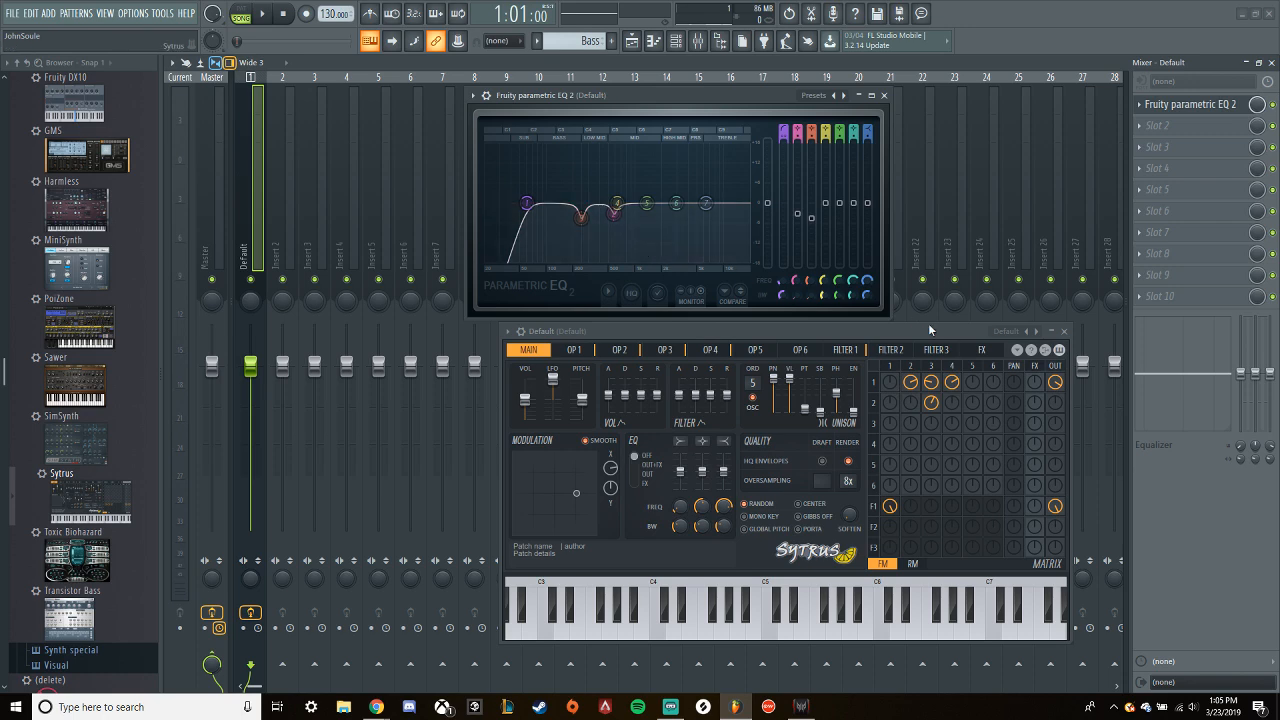
- Close the Sytrus and parametric EQ windows and audition the equalized bass
left_click_drag(914, 332, 823, 341)
left_click(970, 331)
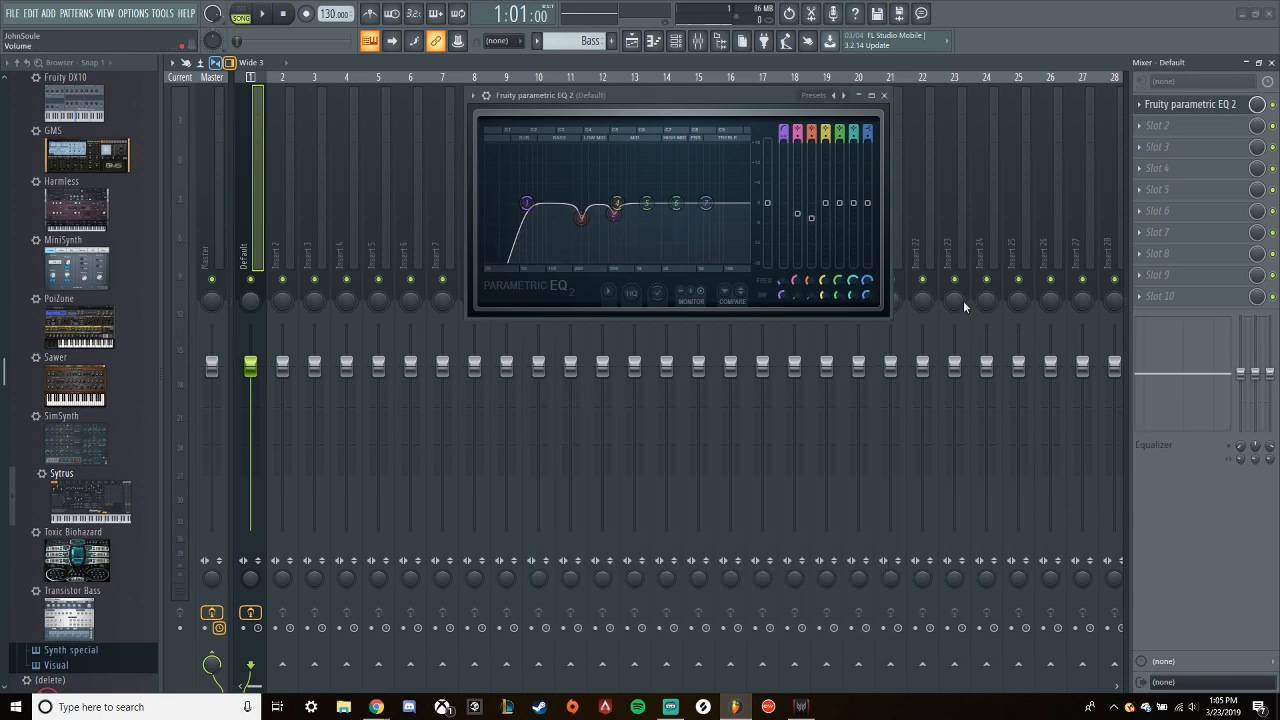
left_click(886, 96)
key("space")
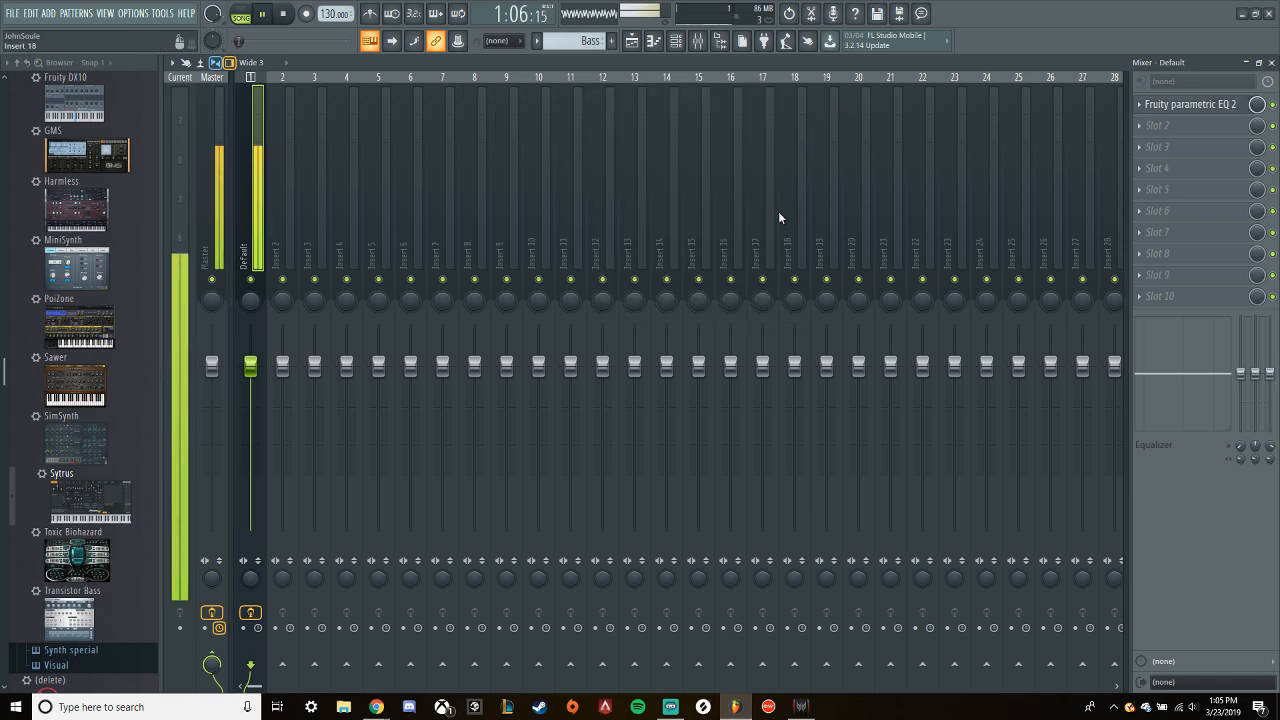
key("space")
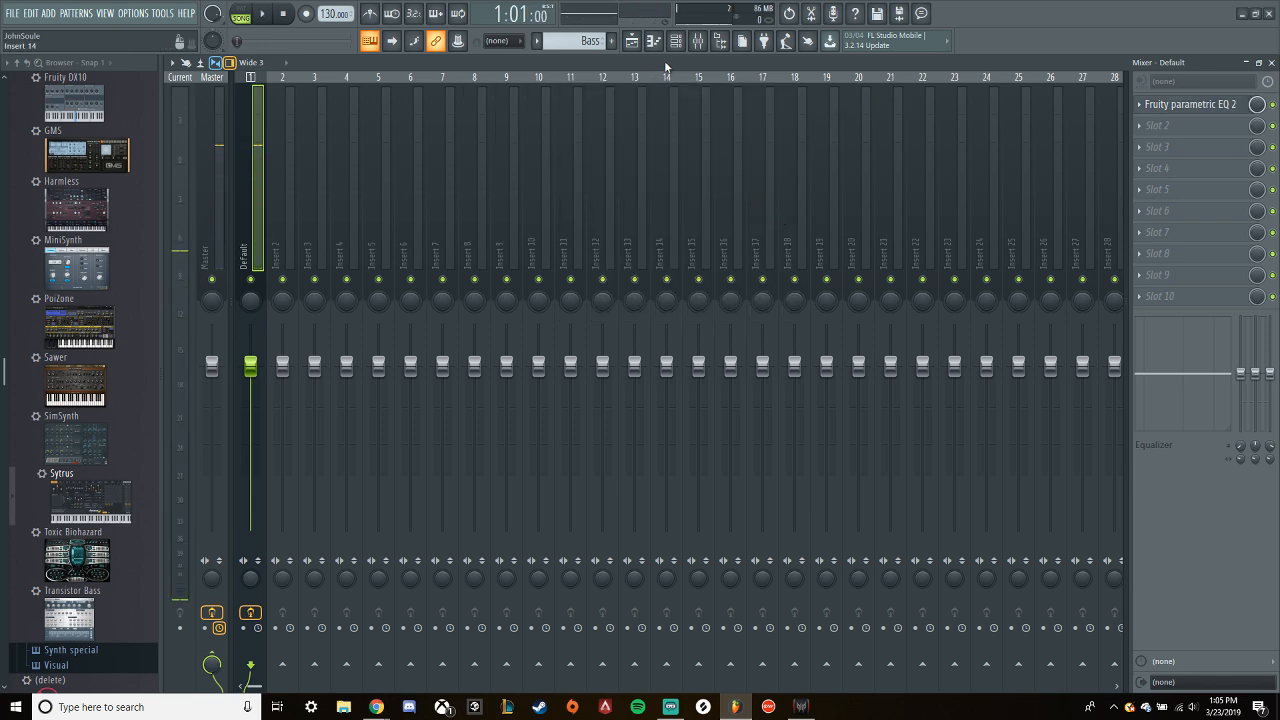
- Load Edison in the bass mixer track's second effect slot, after the parametric EQ
left_click(678, 41)
left_click(678, 41)
left_click(1142, 130)
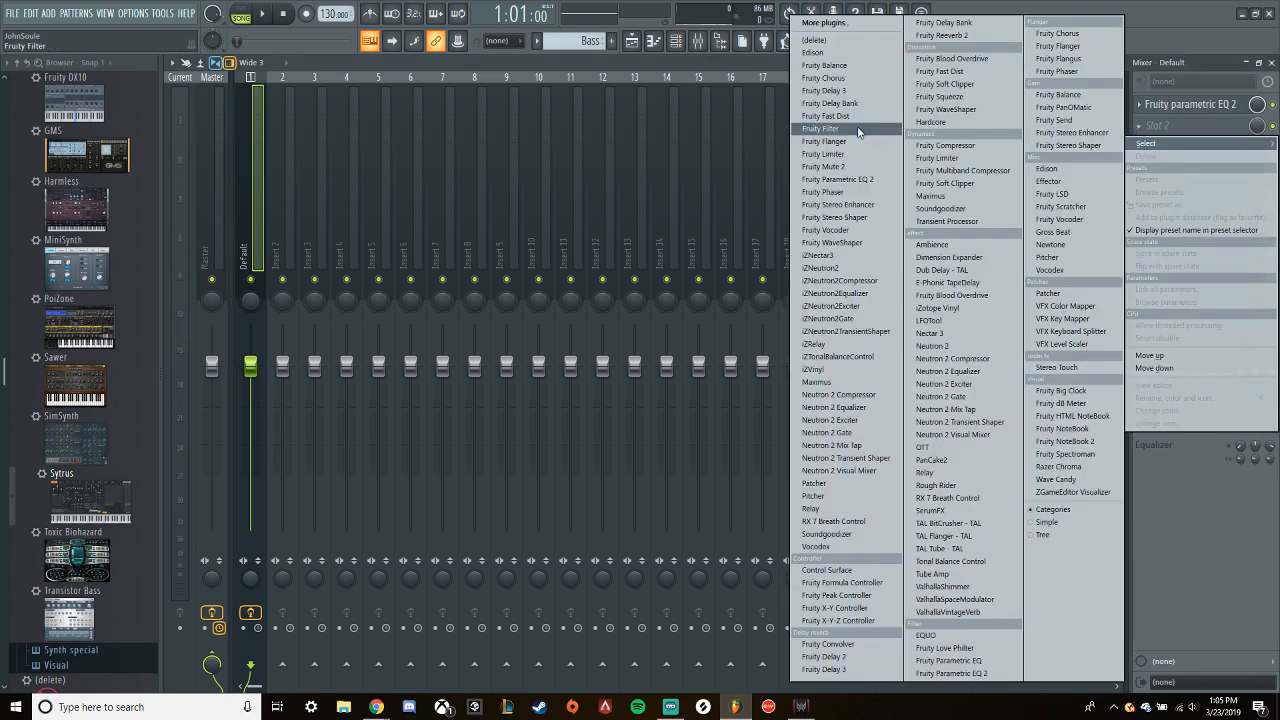
left_click(826, 55)
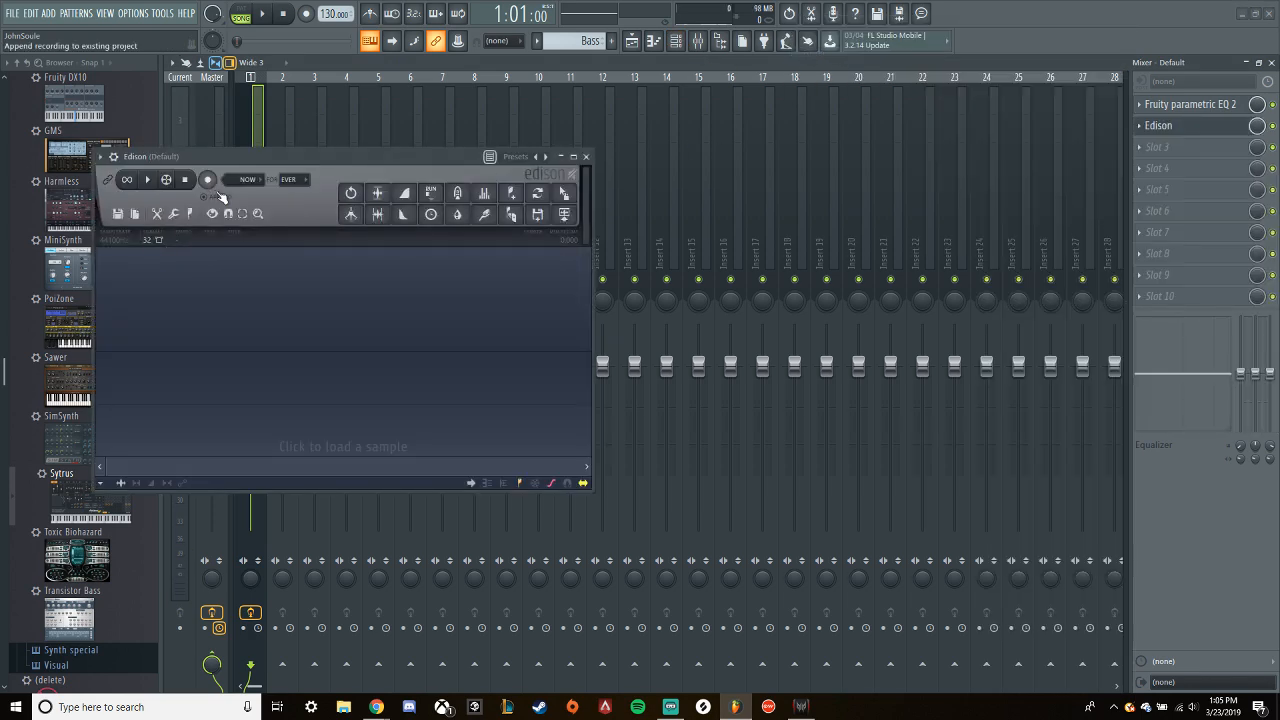
- Set Edison to record on play, arm it and record the bass loop, stopping playback after the loop restarts
left_click(245, 180)
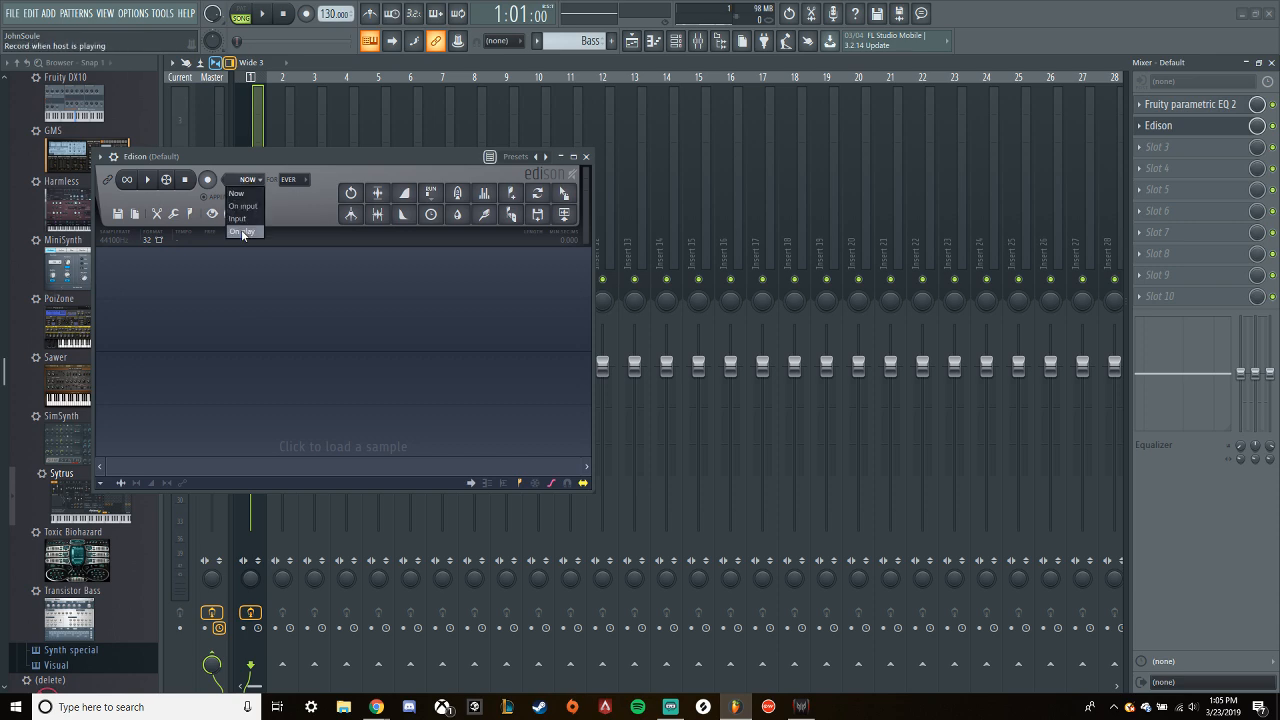
left_click(242, 232)
left_click(207, 179)
left_click(264, 14)
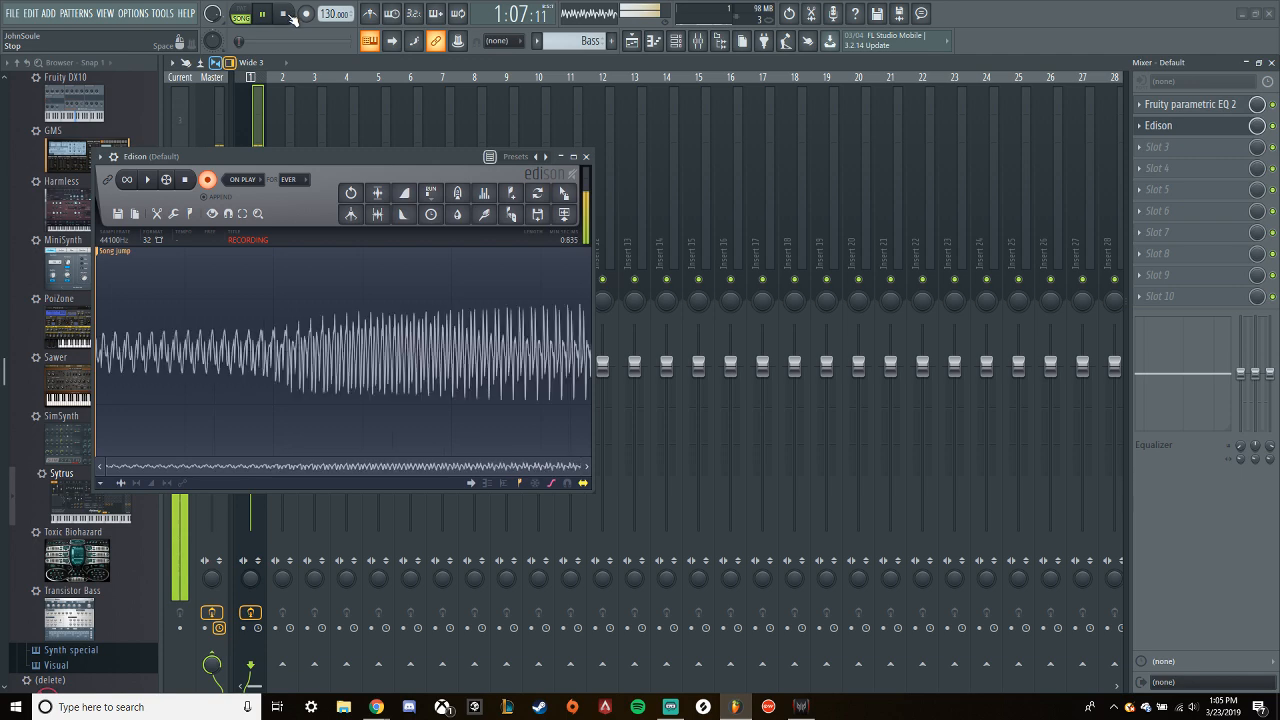
left_click(284, 14)
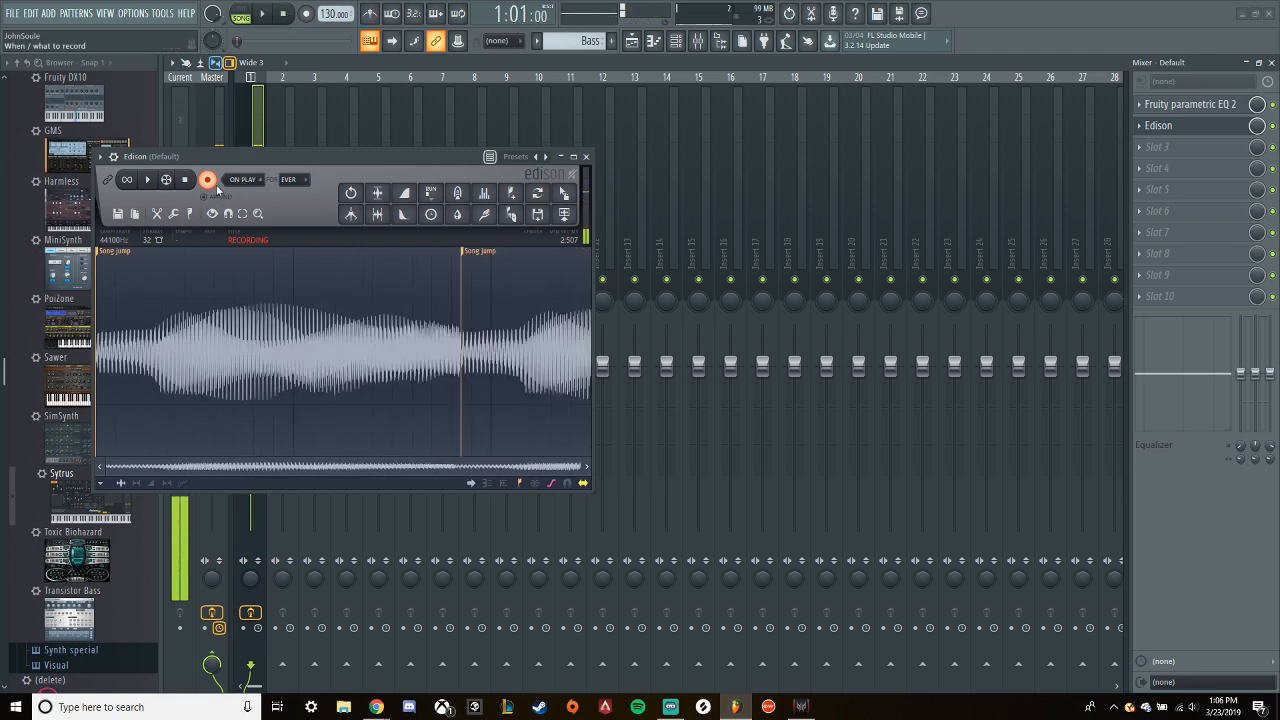
- Stop Edison's recording, delete the audio after the second song jump marker and move the Edison window clear of the mixer tracks
left_click(207, 179)
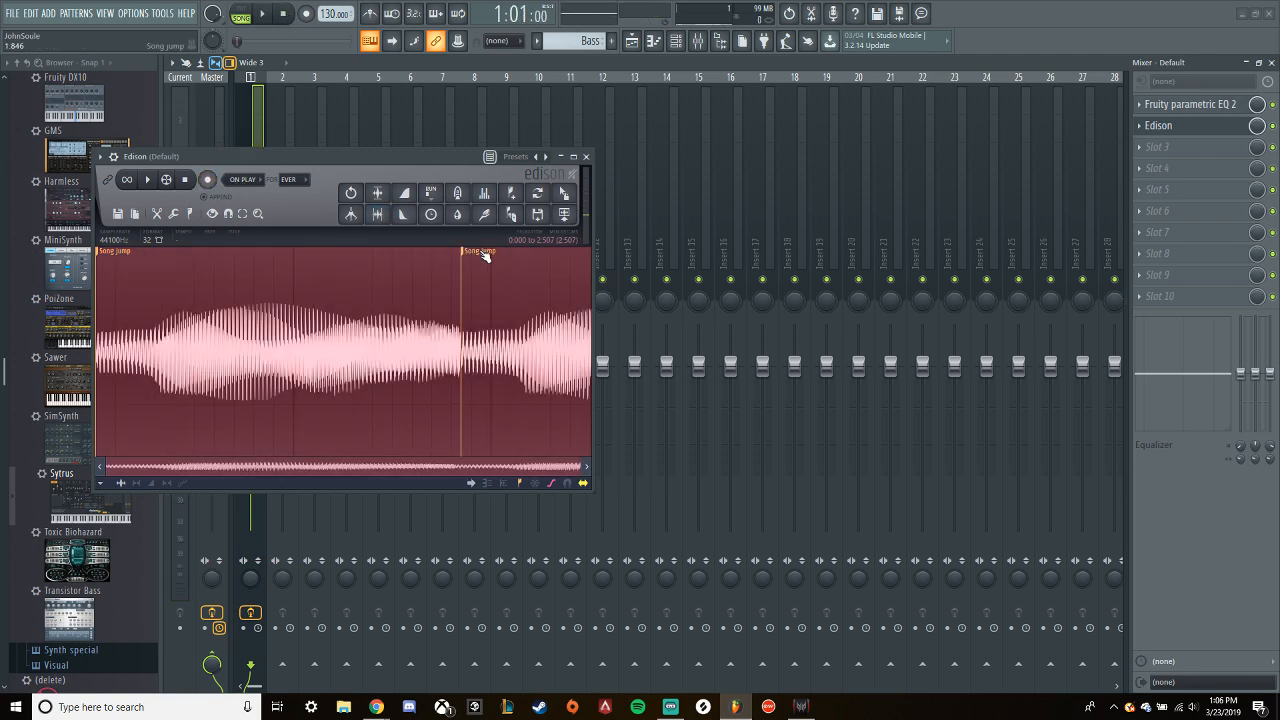
left_click(470, 257)
left_click_drag(443, 156, 992, 240)
- Try the bass note at C1 in the piano roll, audition it and move the note back to G1
left_click(676, 40)
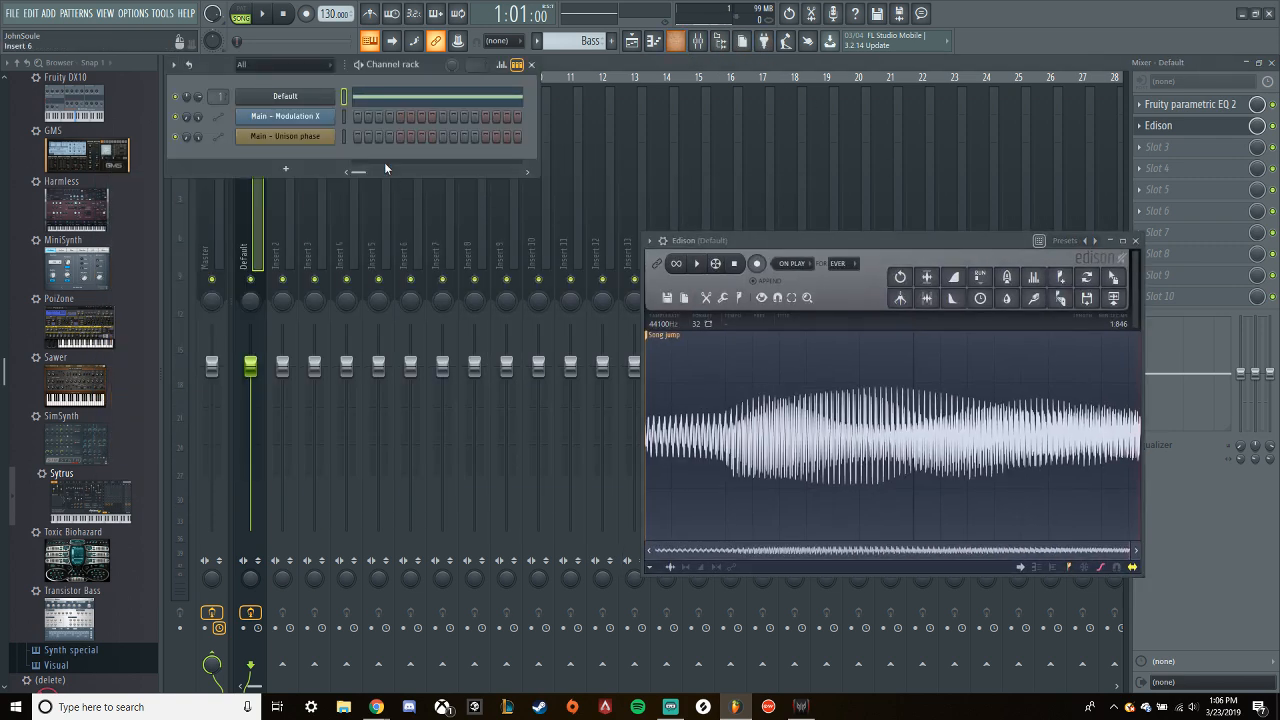
left_click(400, 104)
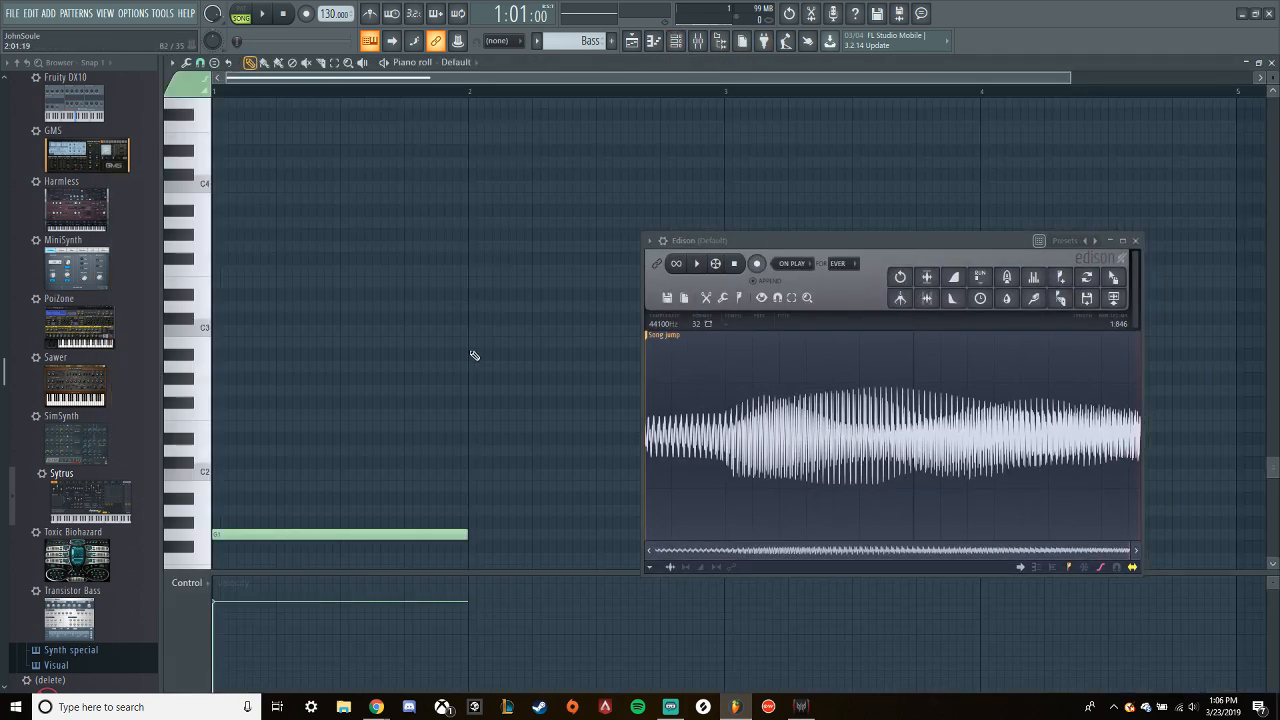
left_click_drag(326, 337, 316, 420)
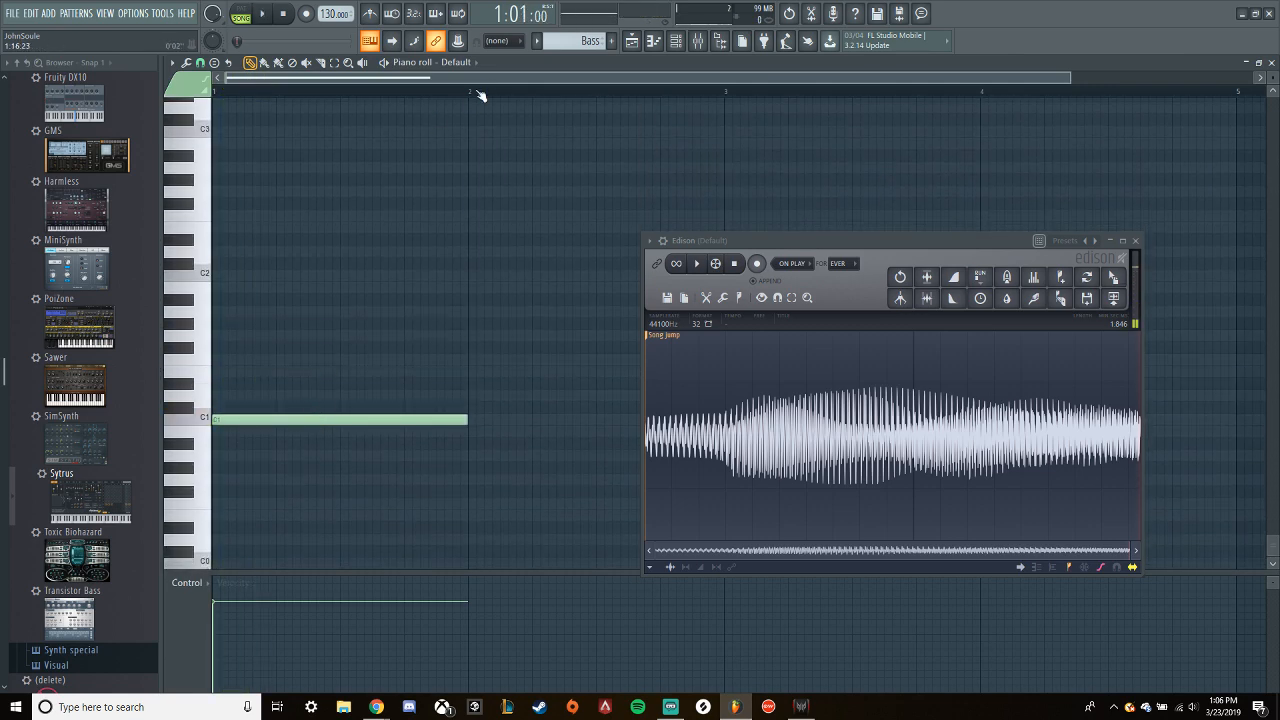
key("space")
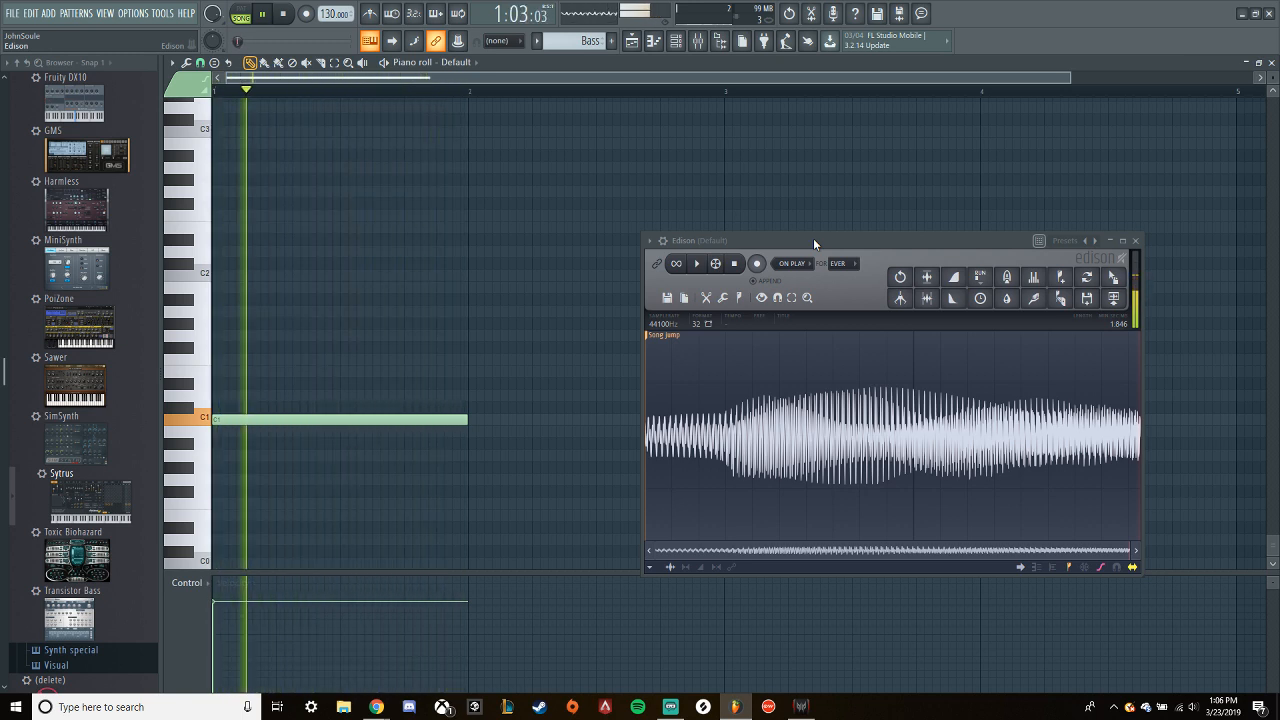
key("space")
left_click_drag(324, 418, 310, 336)
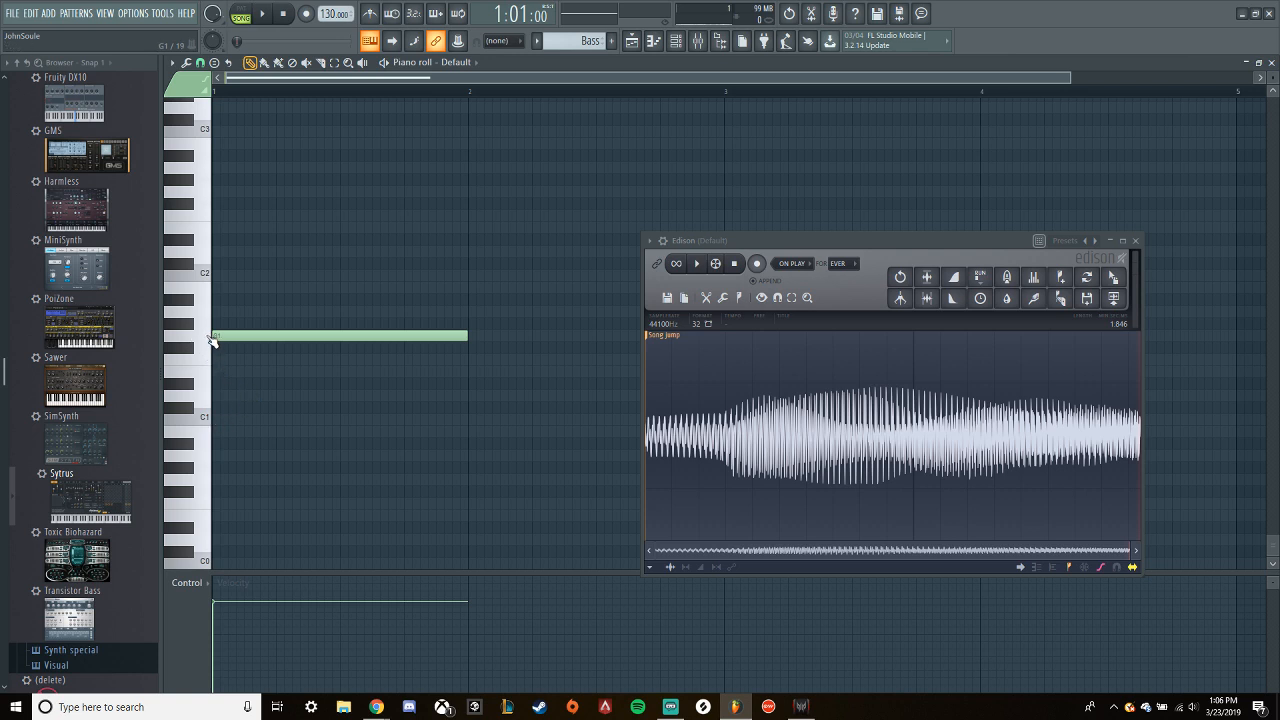
- Find Serum among the installed generator plugins and add it as a new channel in the channel rack
left_click(676, 40)
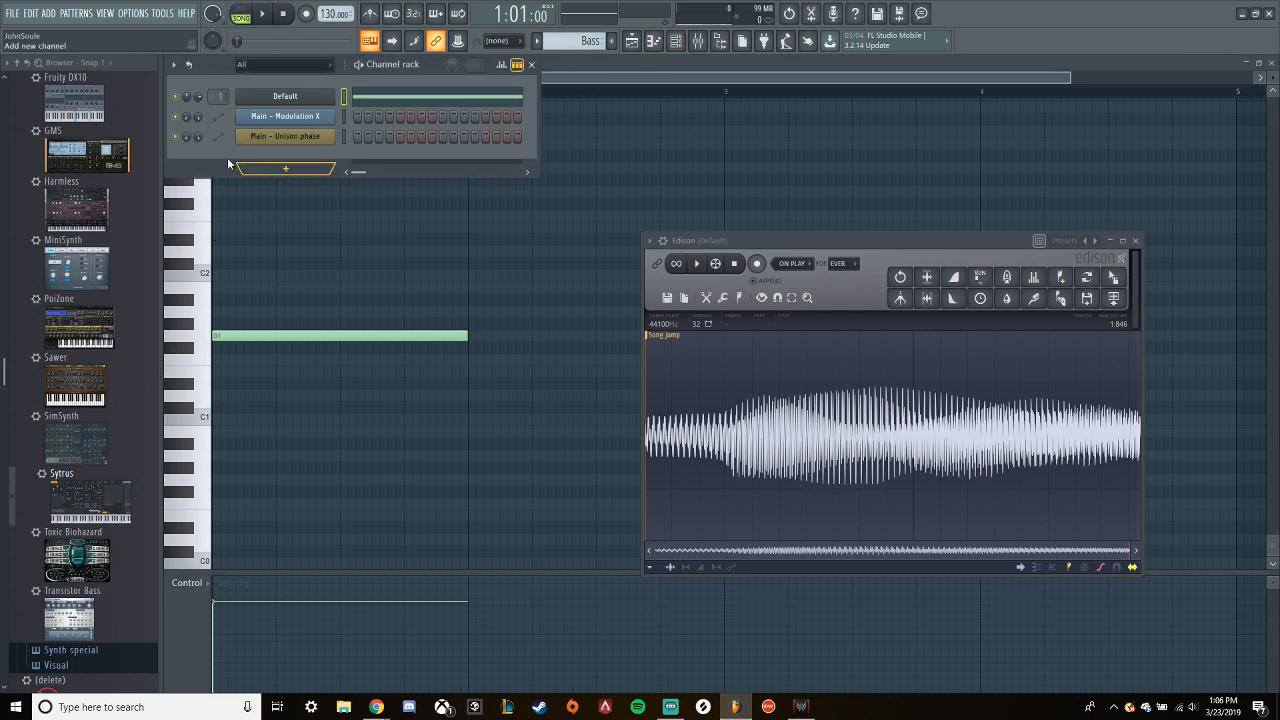
scroll(88, 331, "up", 6)
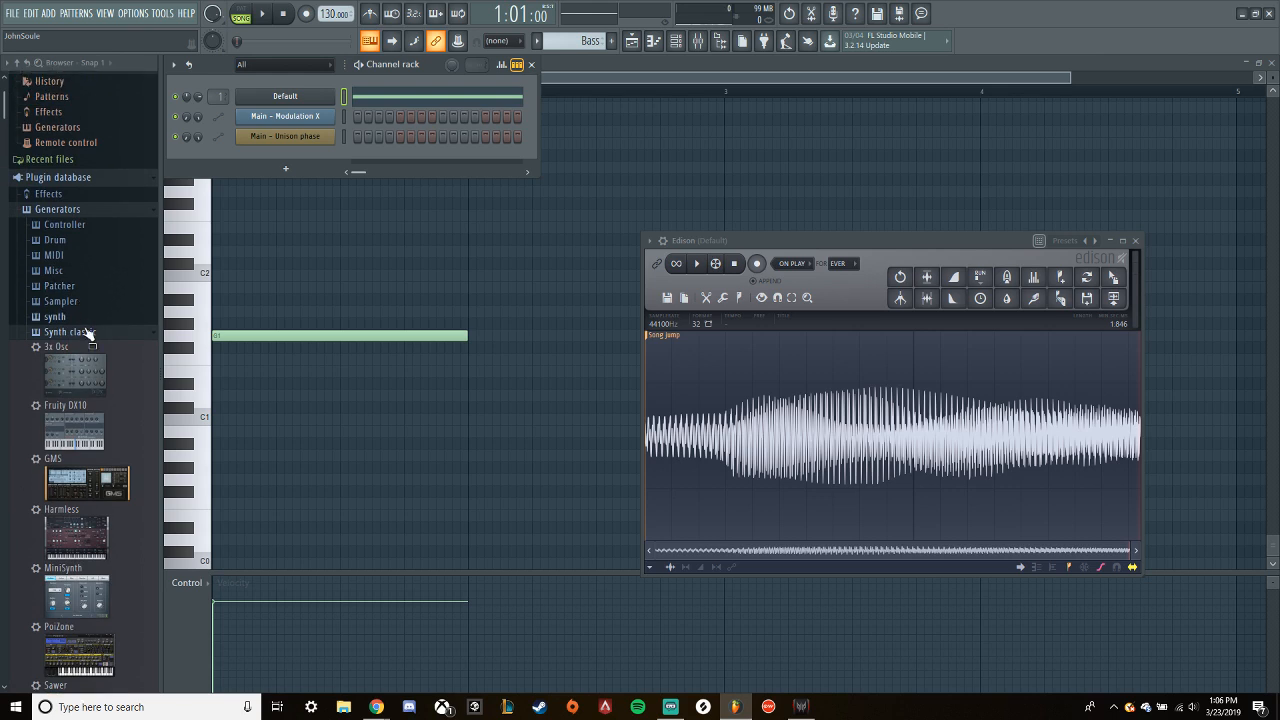
left_click(84, 330)
left_click(70, 219)
left_click(66, 239)
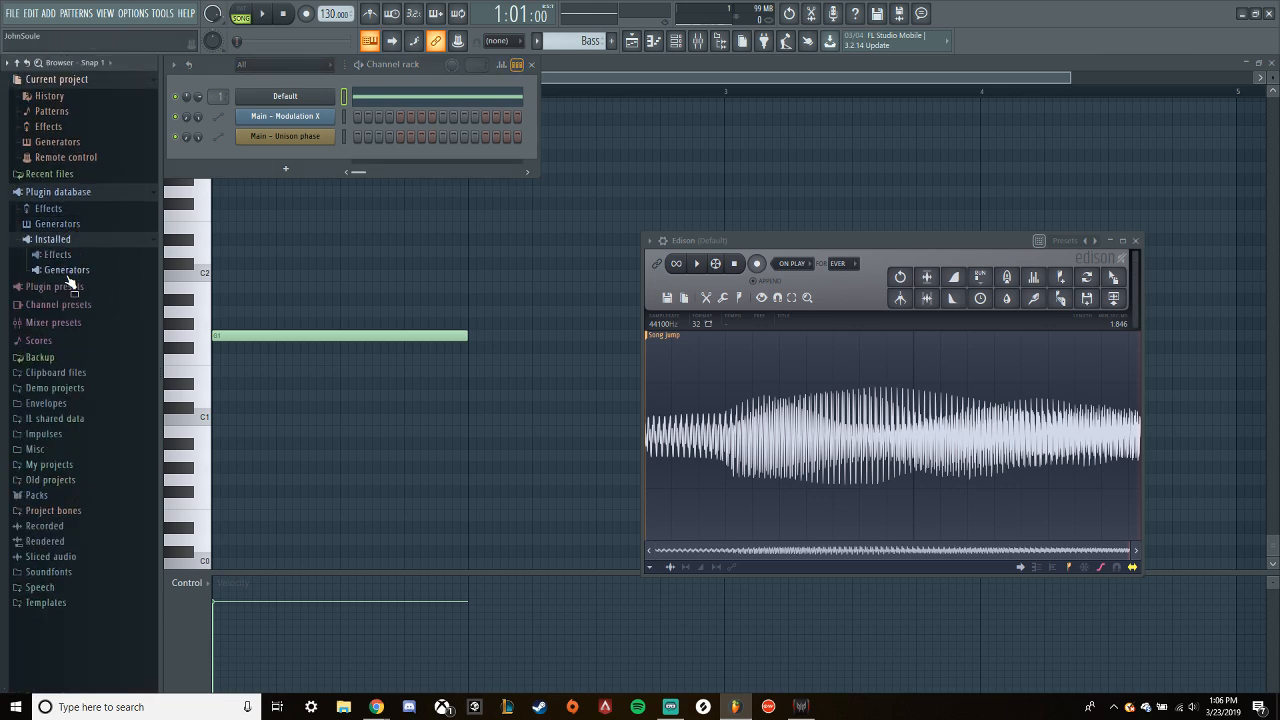
left_click(66, 270)
left_click(62, 331)
left_click_drag(97, 407, 283, 165)
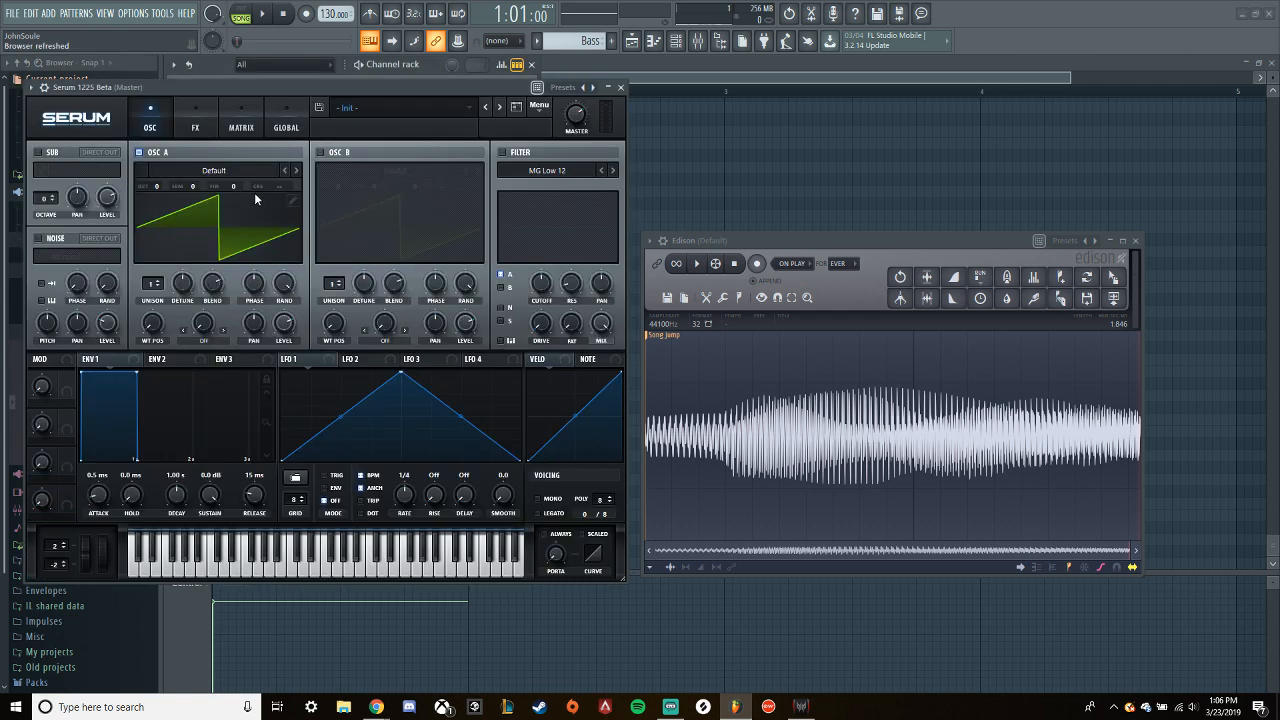
- Open Serum's Oscillator A wavetable editor and enter note G1 as the split formula for imported audio
left_click(293, 200)
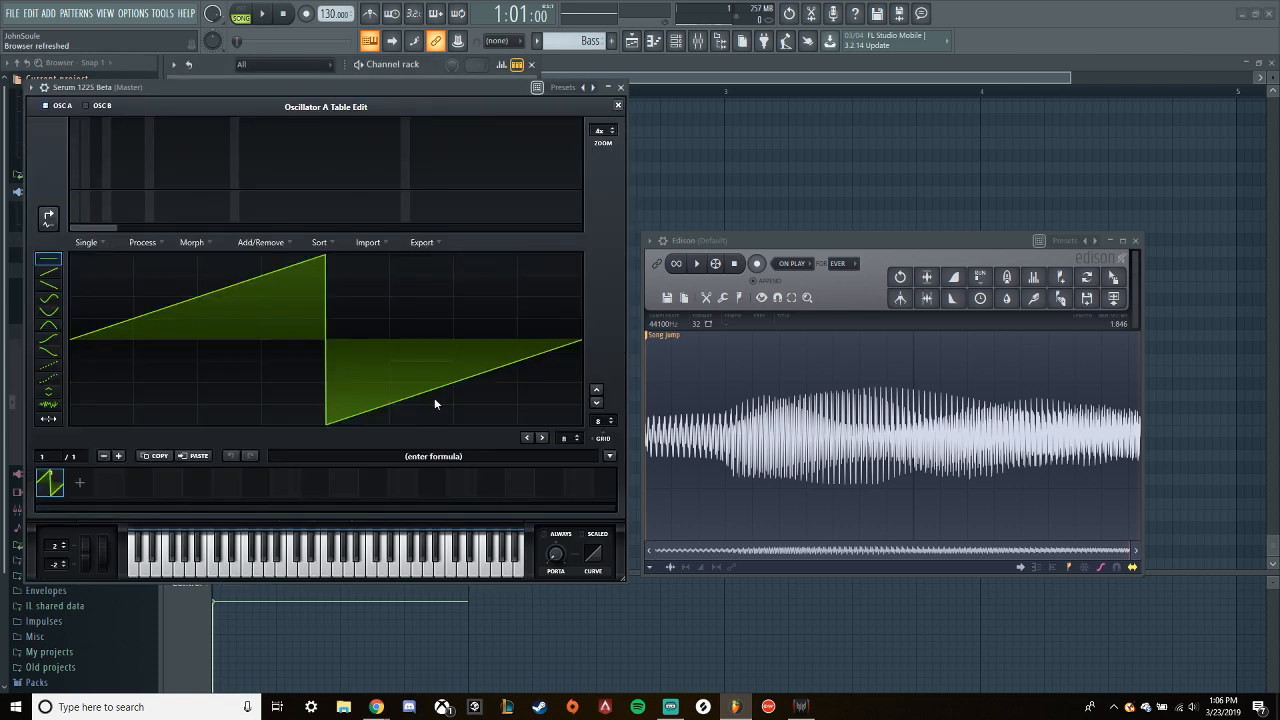
left_click(437, 456)
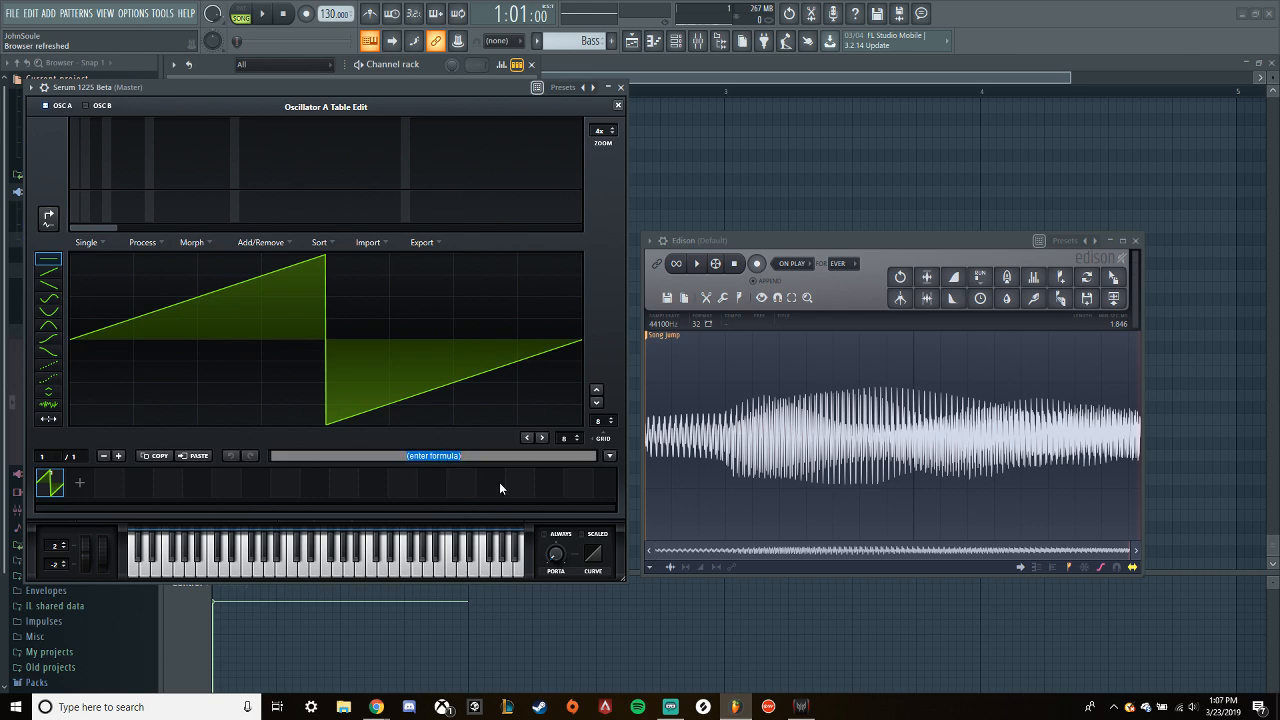
type("G1")
key("Return")
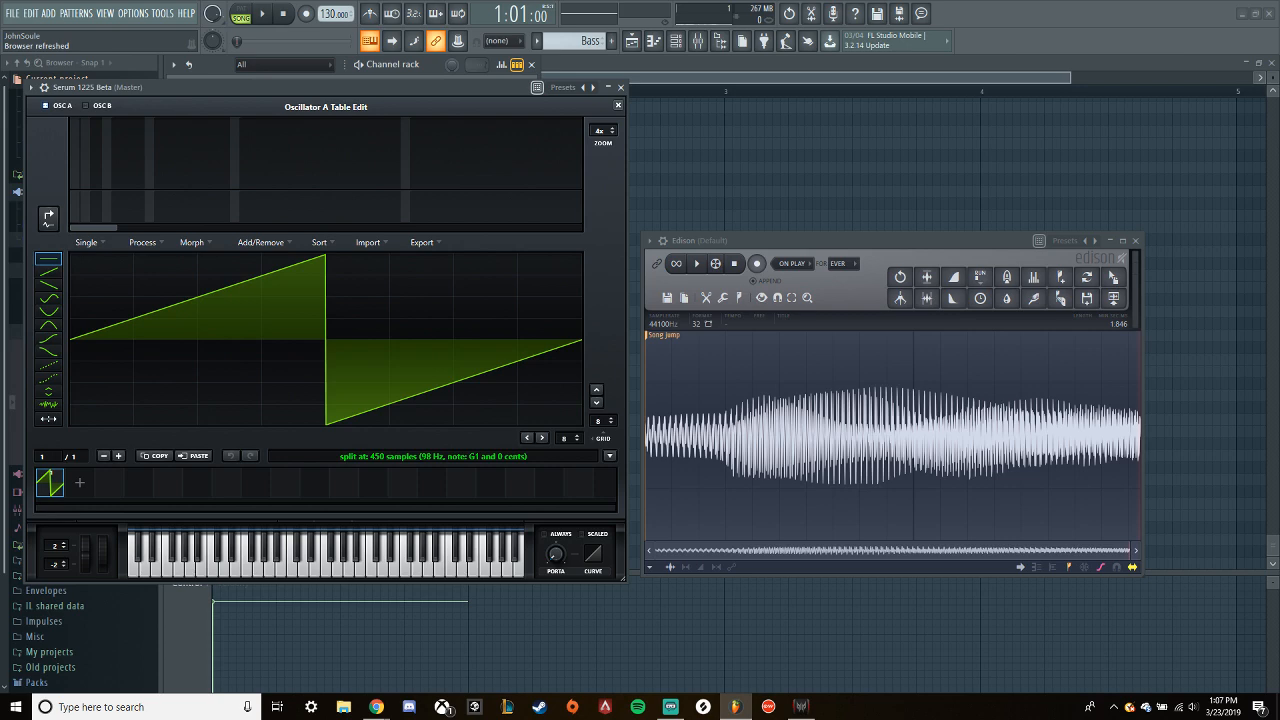
- Import the Edison recording into Oscillator A's wavetable editor, close the editor and try the wavetable position control
left_click_drag(1113, 277, 340, 360)
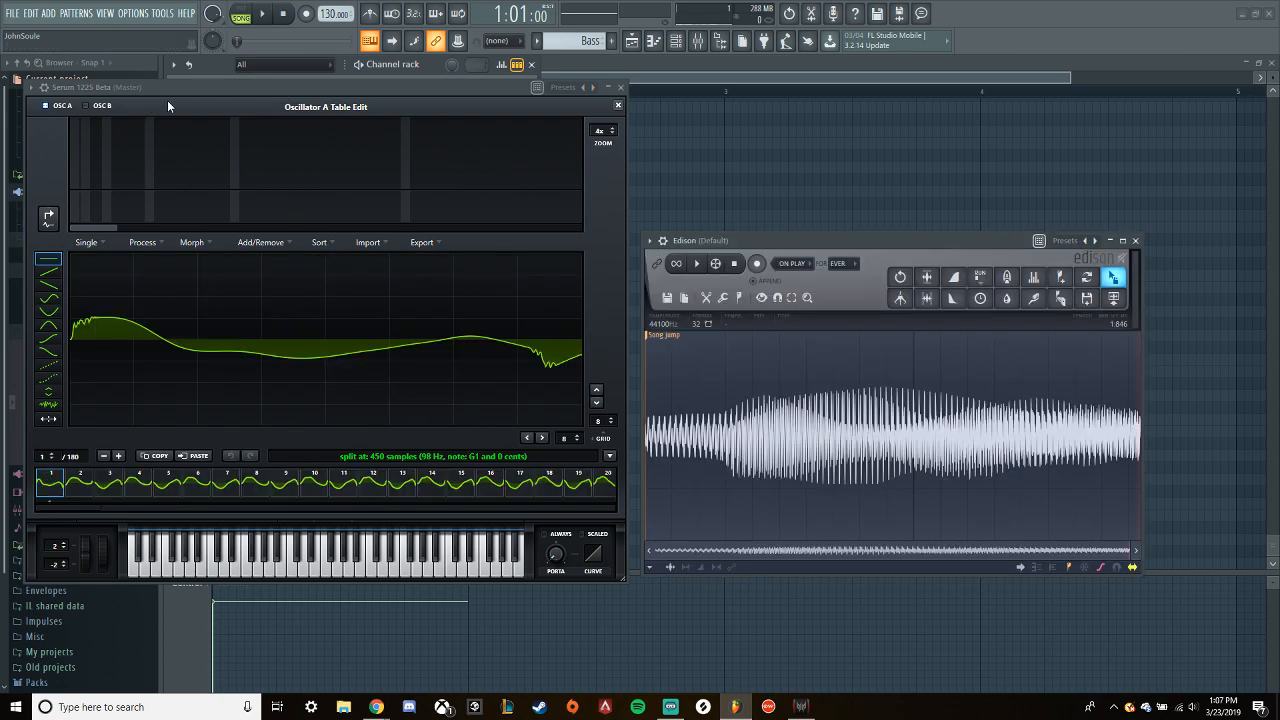
left_click(464, 86)
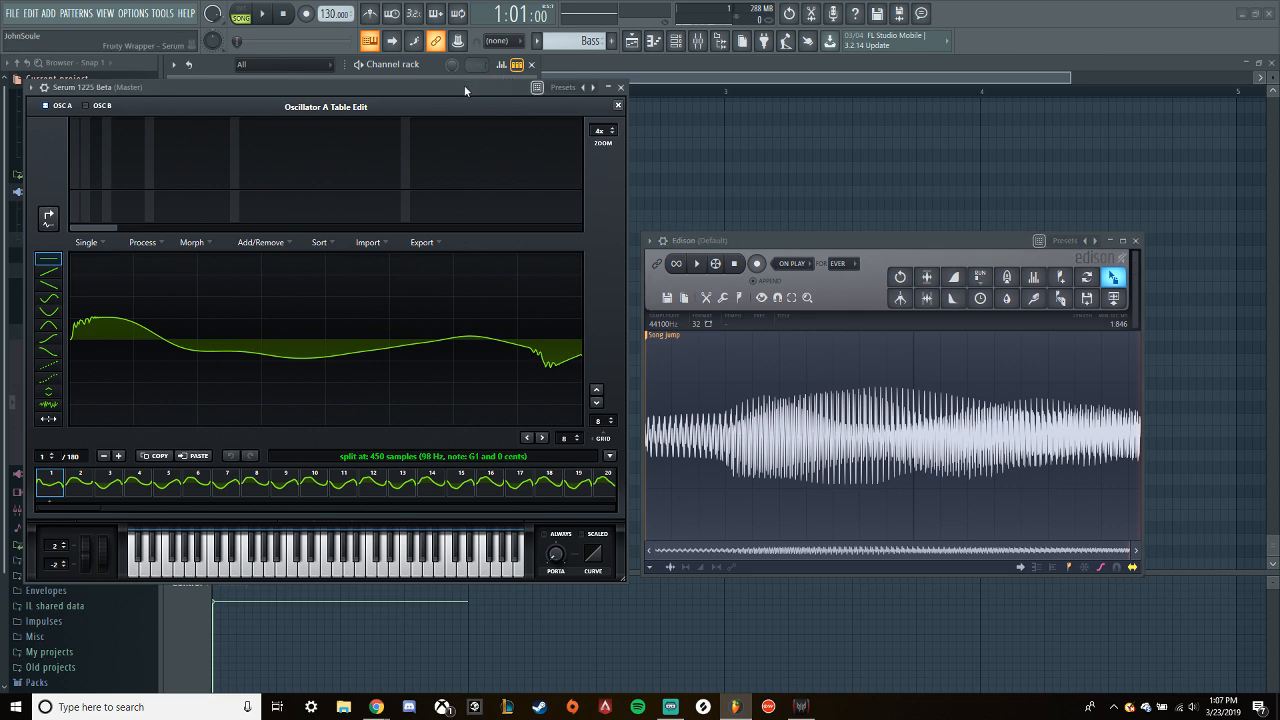
left_click(619, 106)
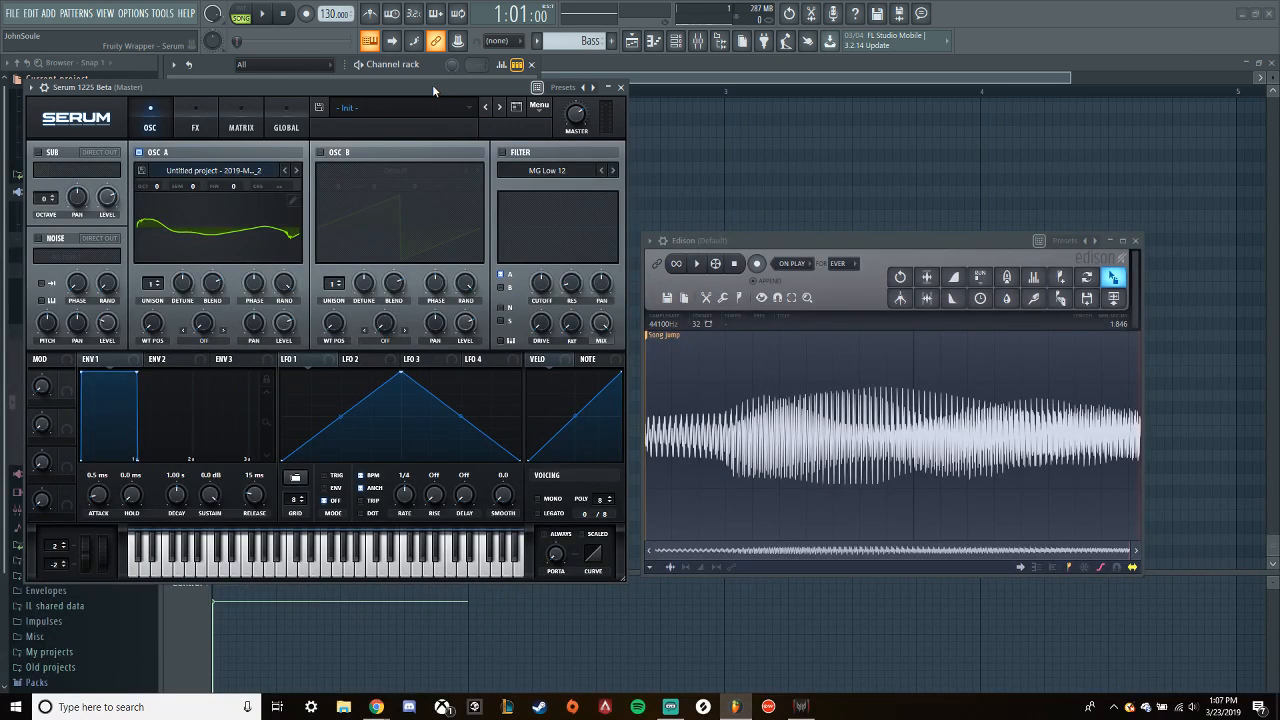
mouse_move(152, 322)
left_mouse_down()
mouse_move(144, 256)
mouse_move(150, 324)
left_mouse_up()
- Clear the formula in Oscillator A's wavetable editor, close the editor and initialize the Serum preset
left_click(293, 202)
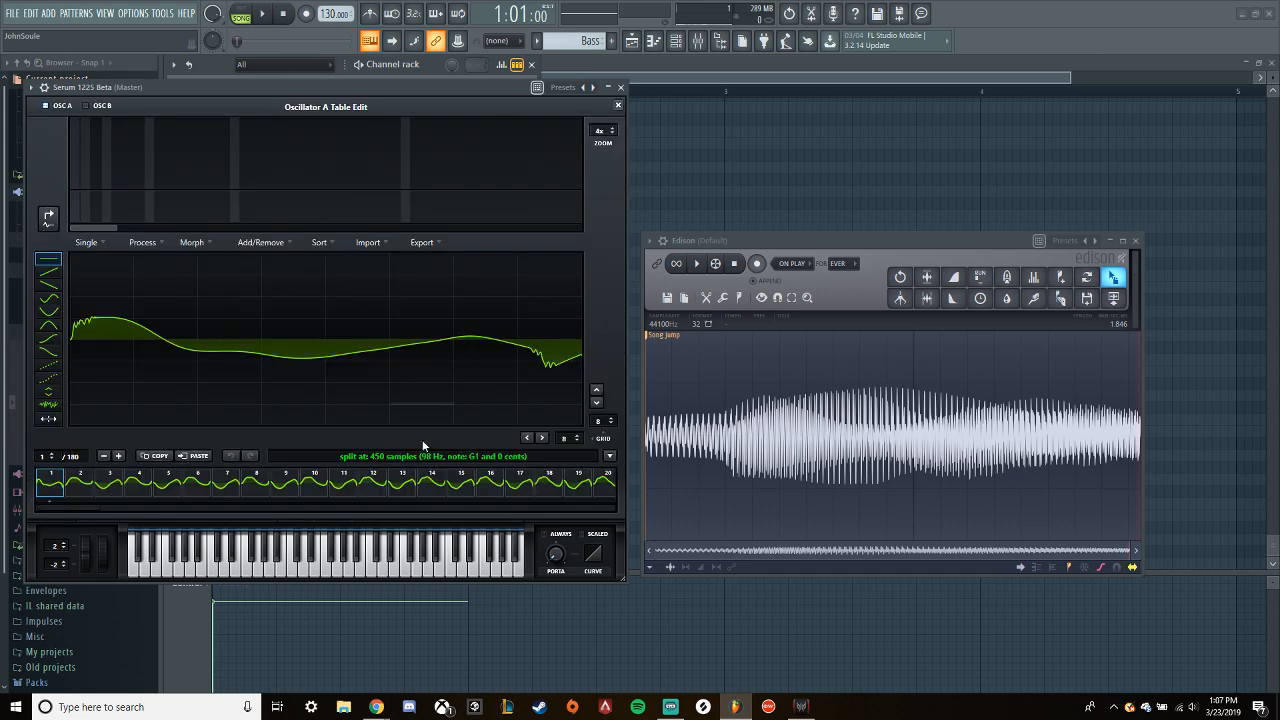
left_click(492, 457)
key("BackSpace")
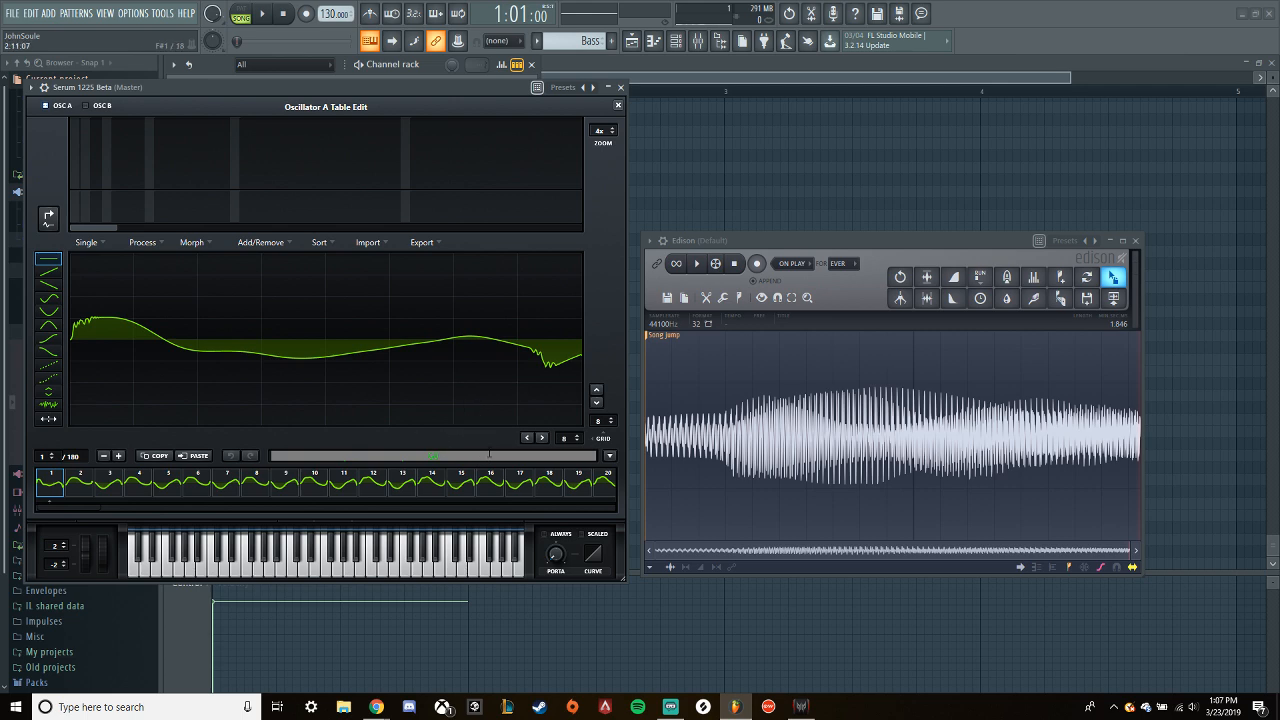
left_click(618, 106)
left_click(539, 105)
left_click(560, 176)
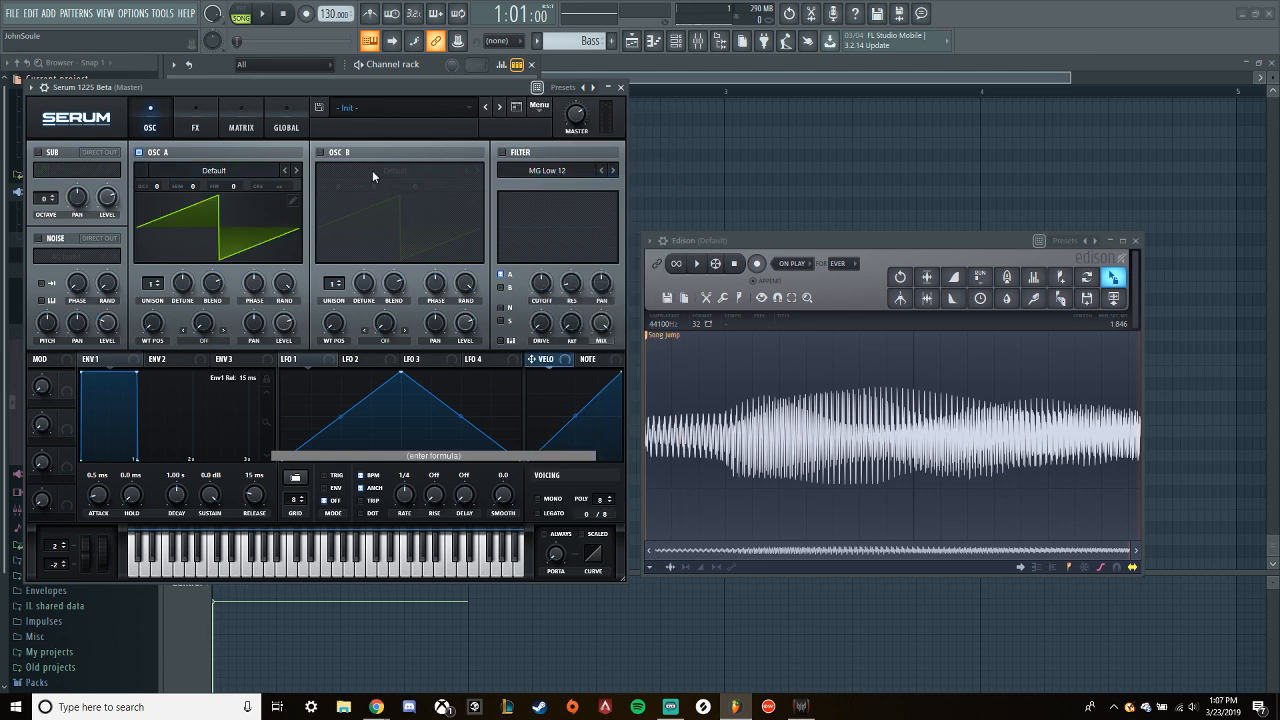
- Recheck the formula field in Oscillator A's wavetable editor, initialize the Serum preset again and close Serum
left_click(292, 202)
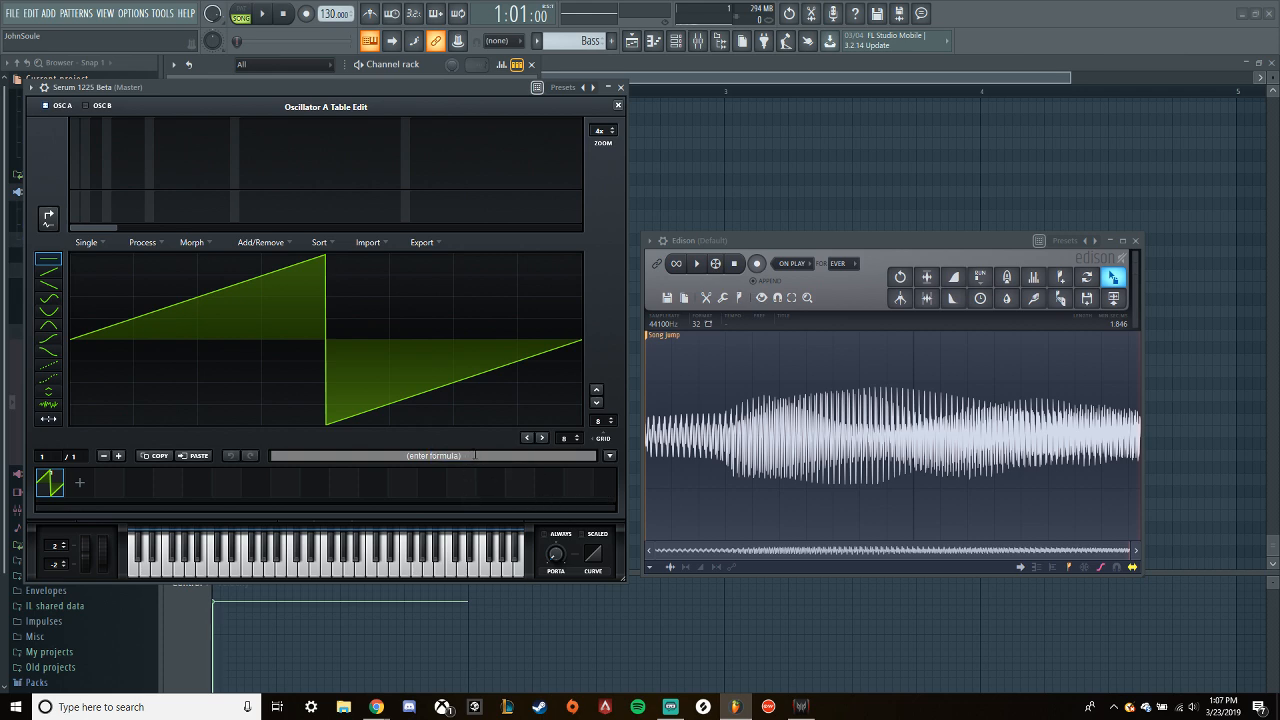
left_click(618, 105)
left_click(539, 105)
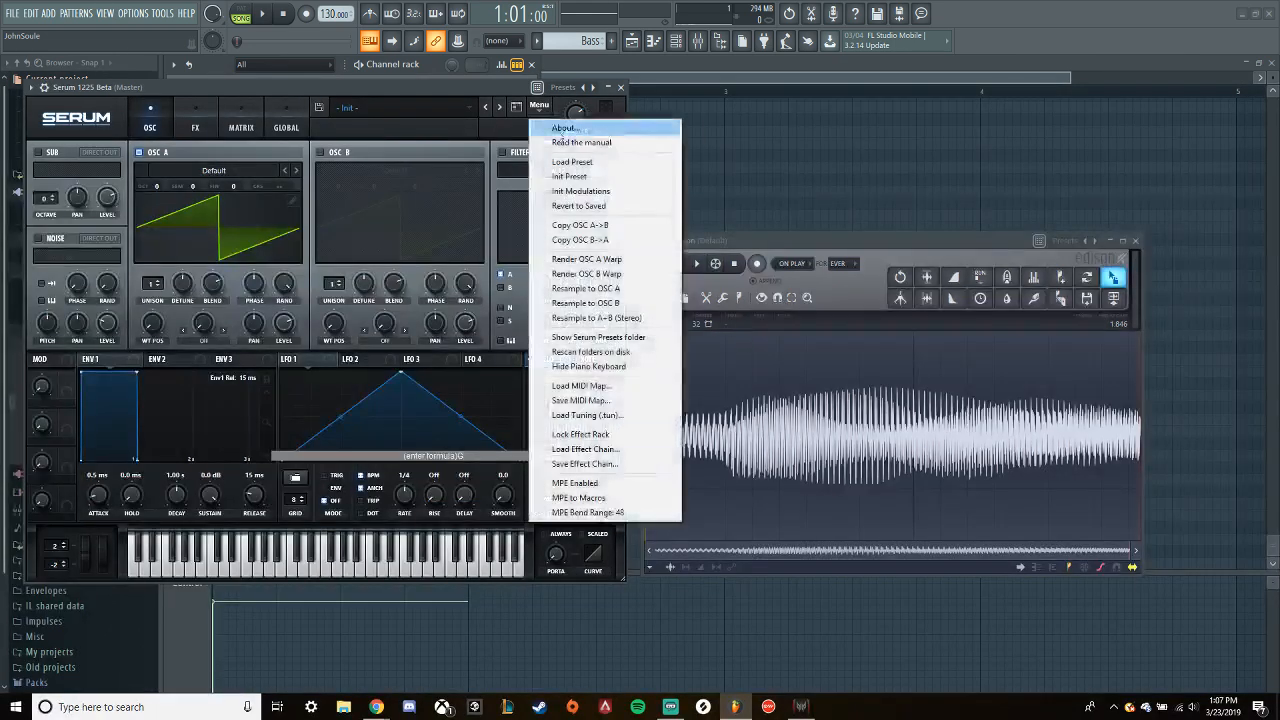
left_click(600, 175)
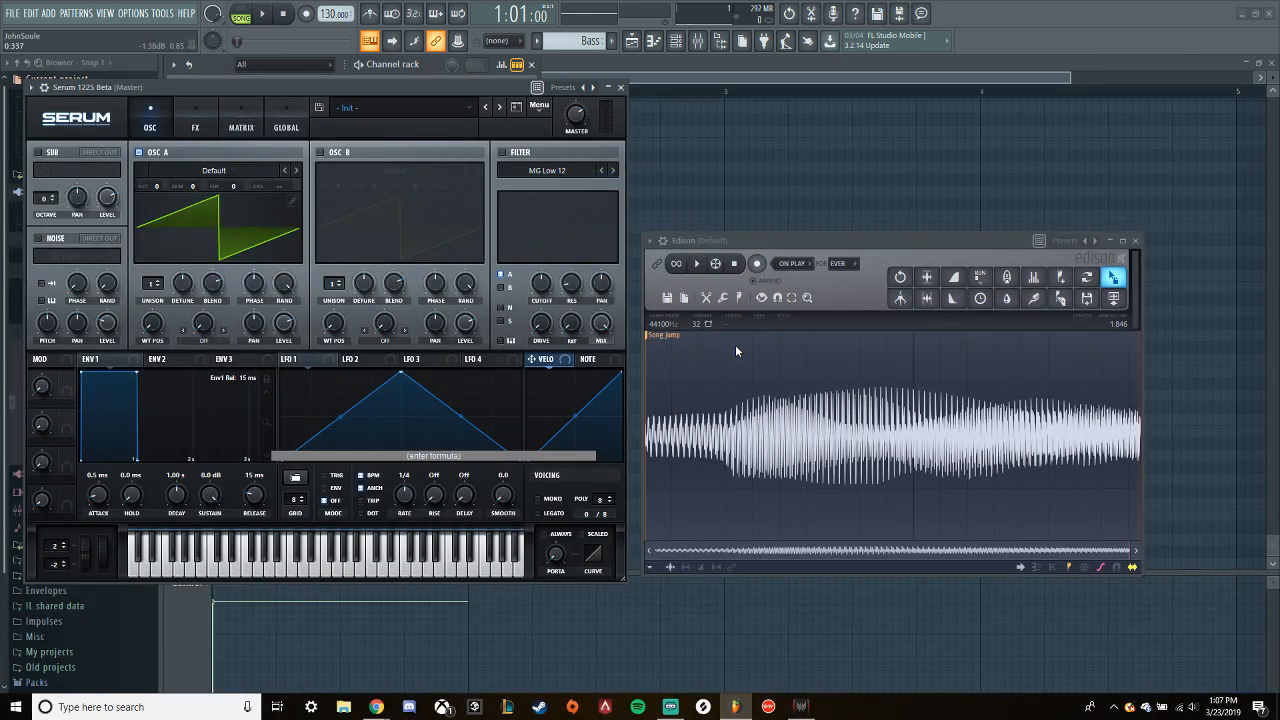
left_click(621, 87)
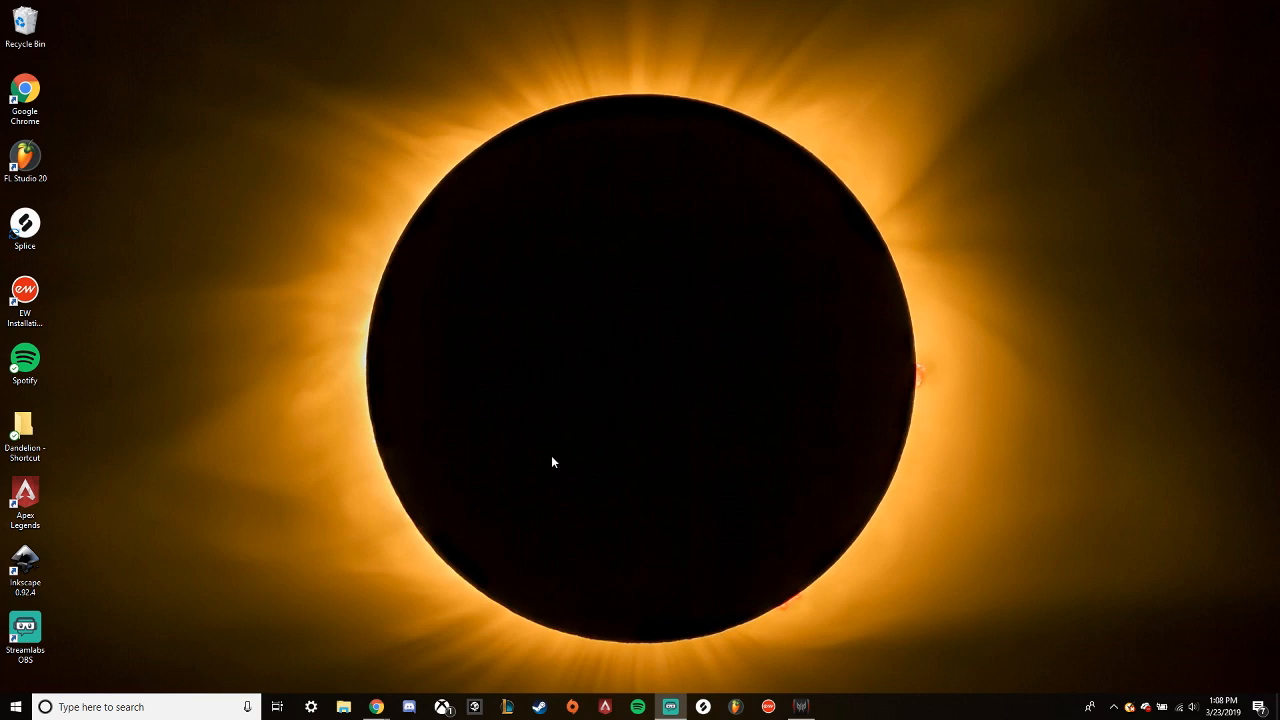
- Switch to File Explorer and browse to the FL Studio 20 Data\Projects folder under Program Files (x86)\Image-Line
left_click(343, 708)
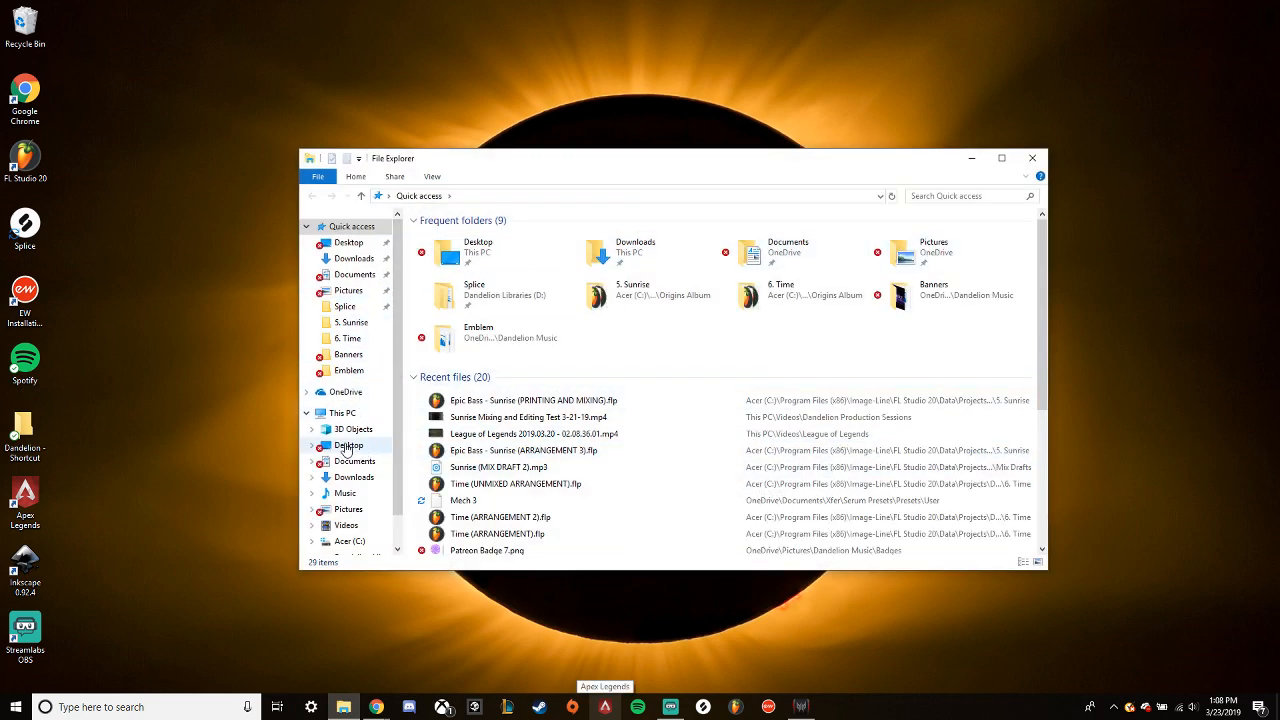
scroll(352, 487, "down", 1)
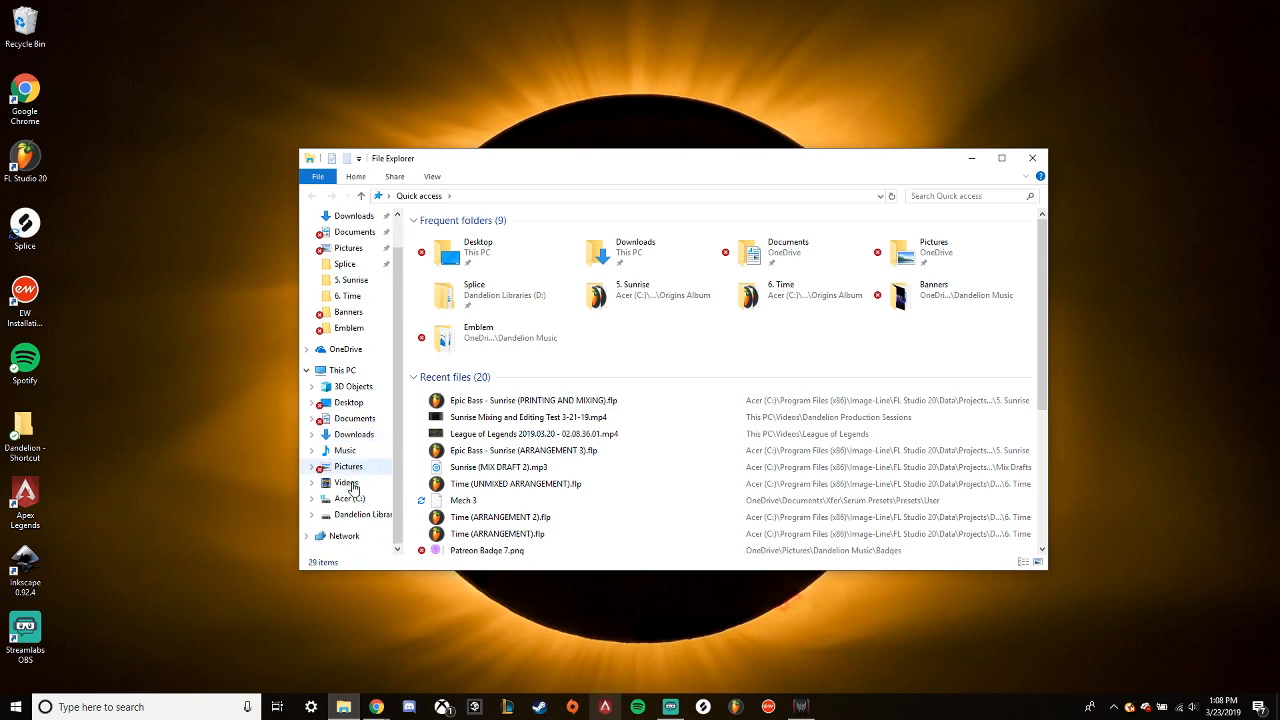
scroll(369, 466, "up", 1)
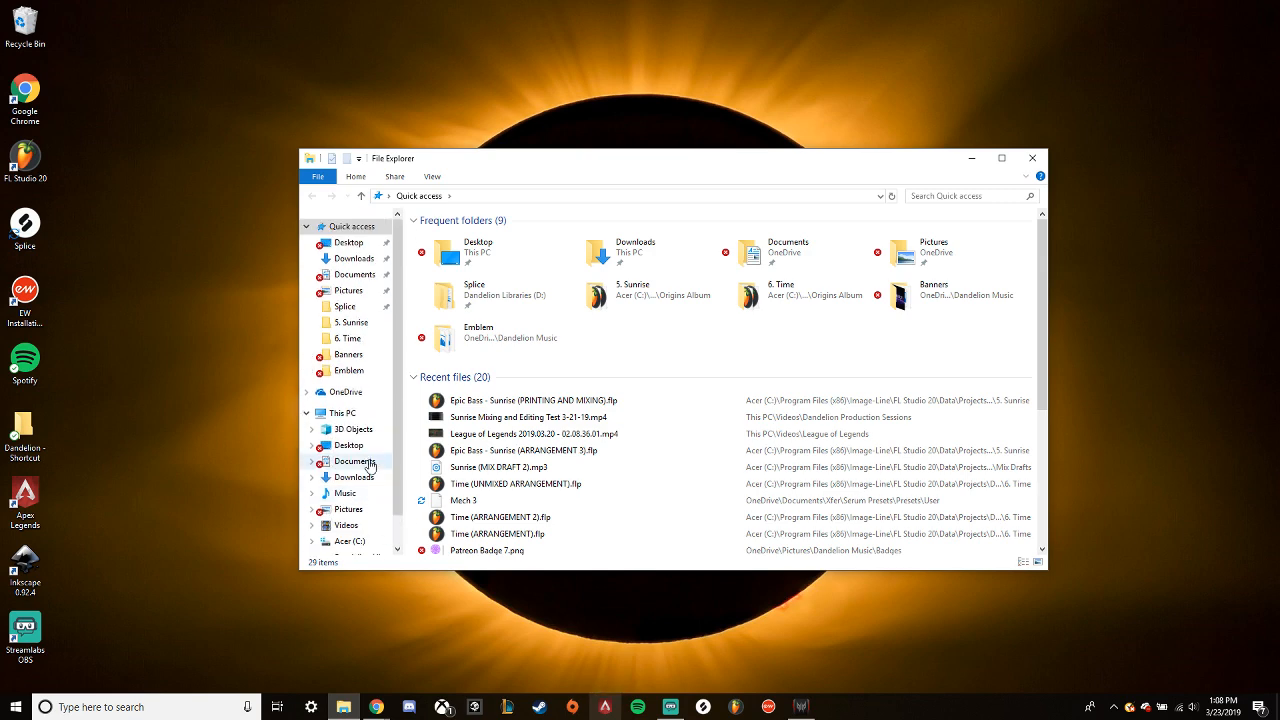
left_click(342, 413)
left_click(519, 380)
double_click(519, 380)
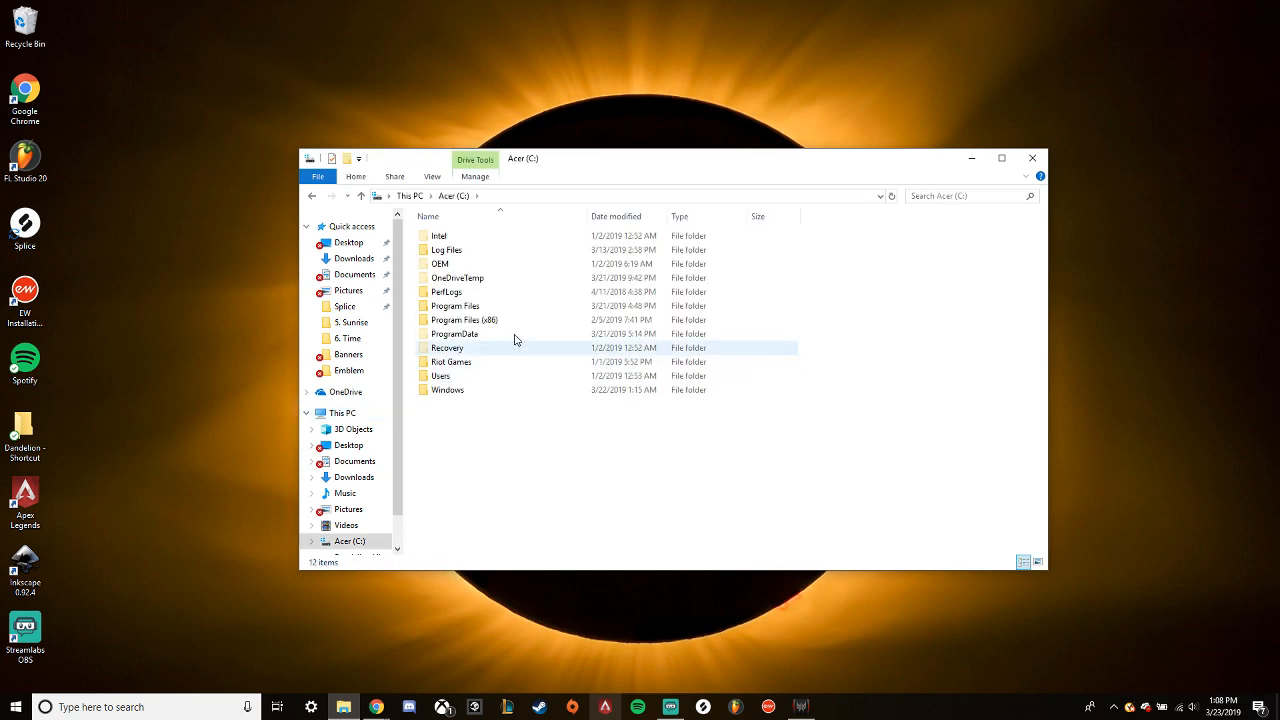
double_click(460, 320)
double_click(455, 349)
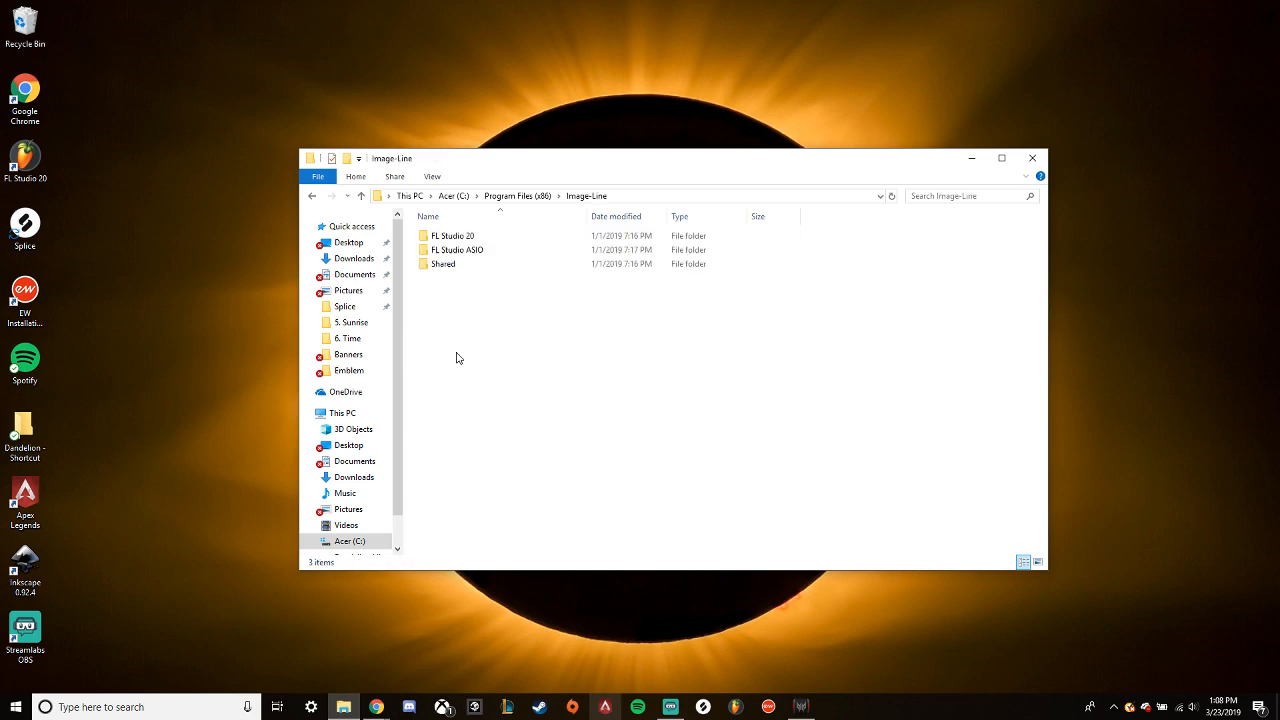
double_click(455, 237)
double_click(443, 251)
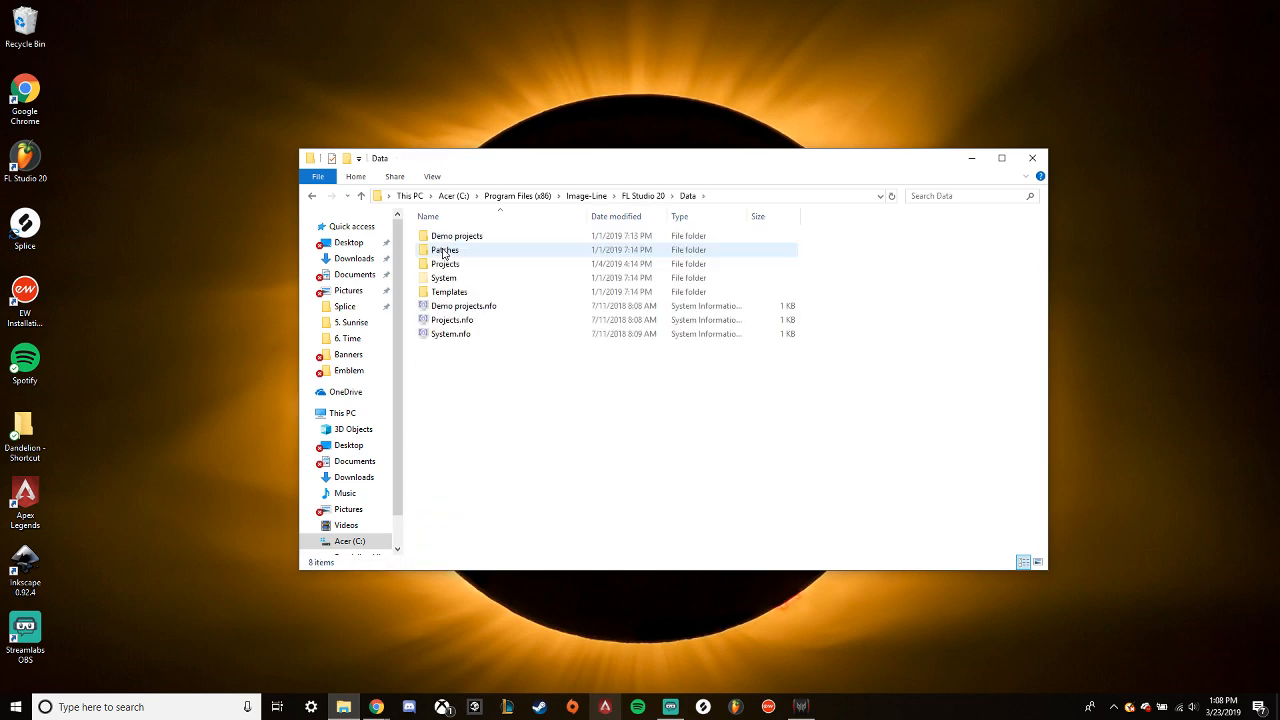
double_click(446, 264)
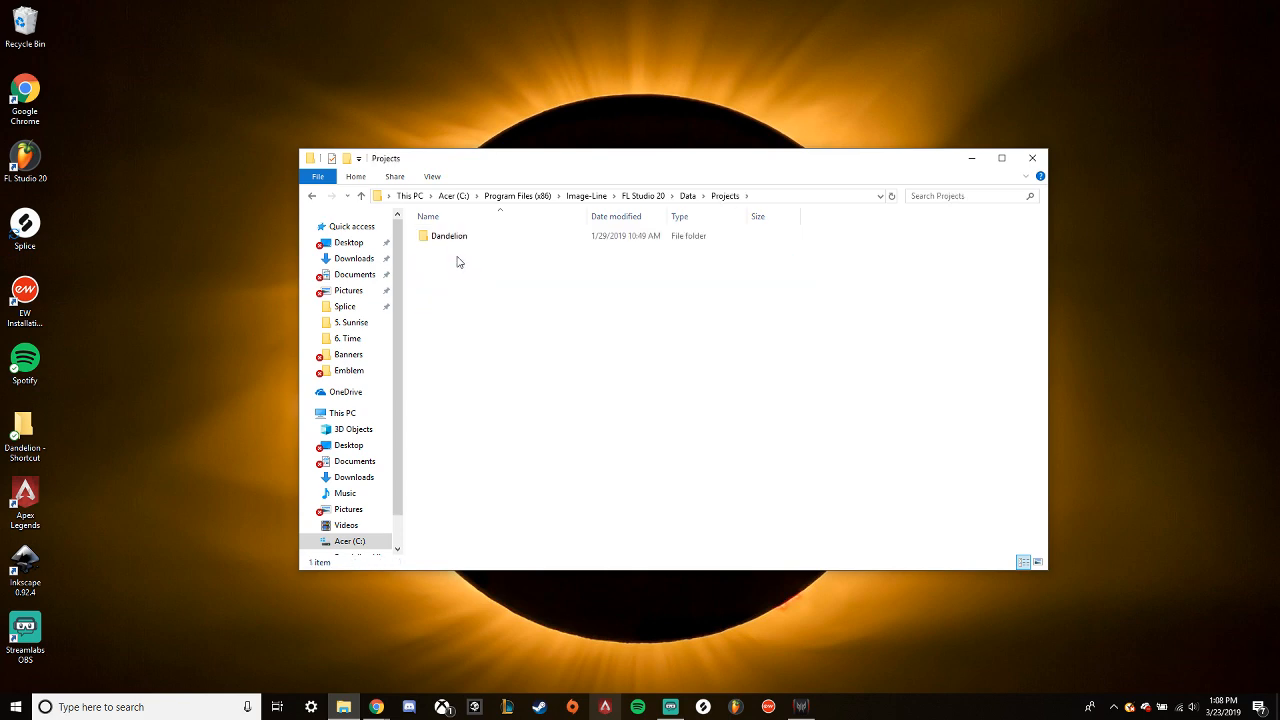
- Check the System folder inside Data, return to Projects and open the Dandelion folder
left_click(312, 196)
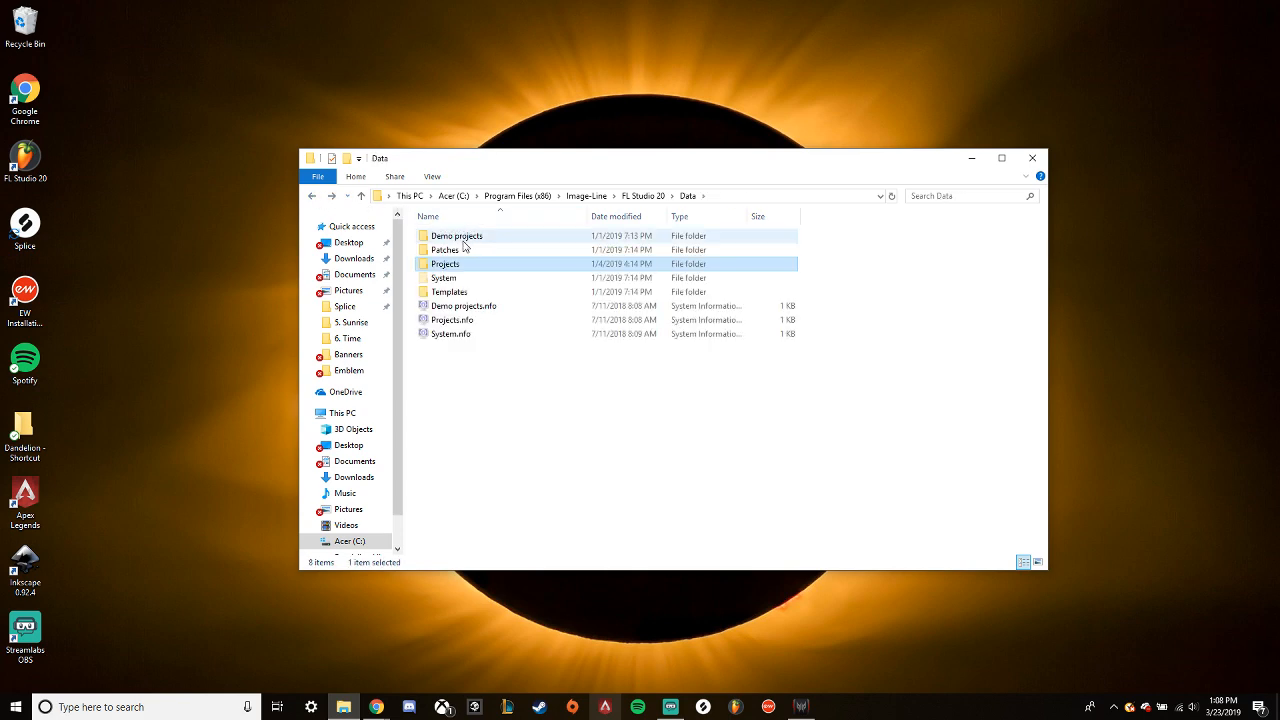
double_click(450, 278)
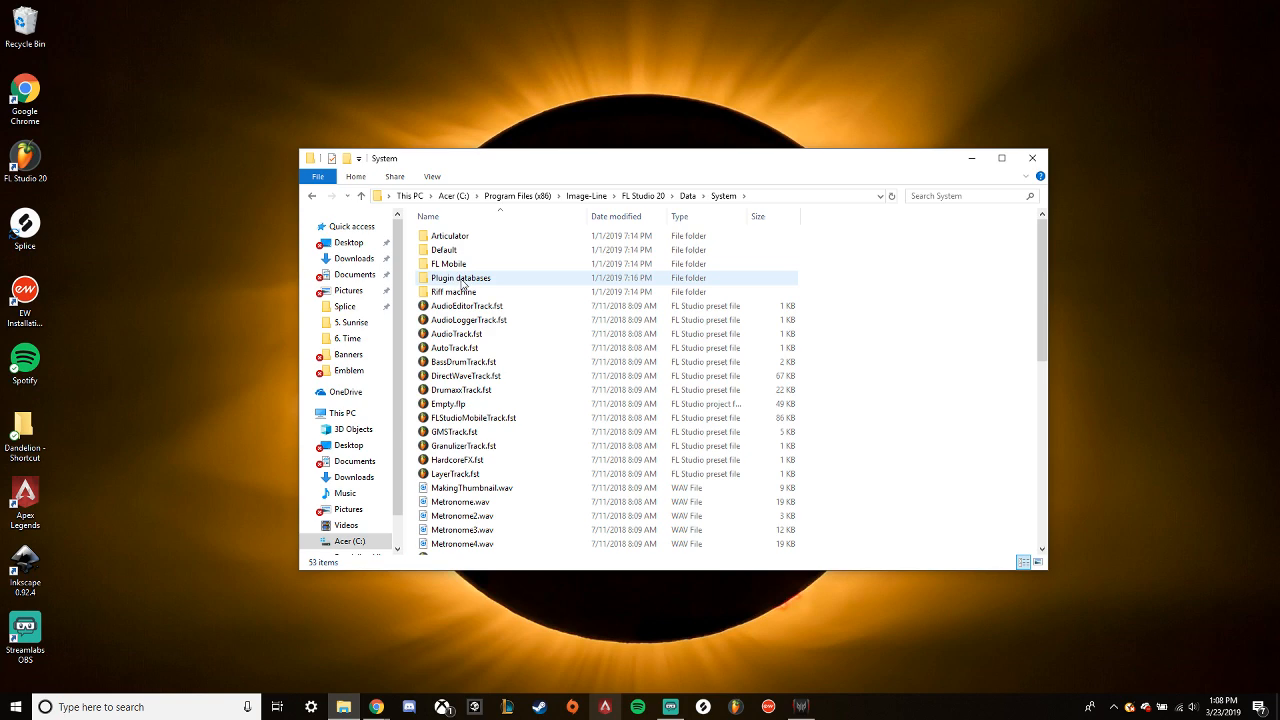
left_click(313, 196)
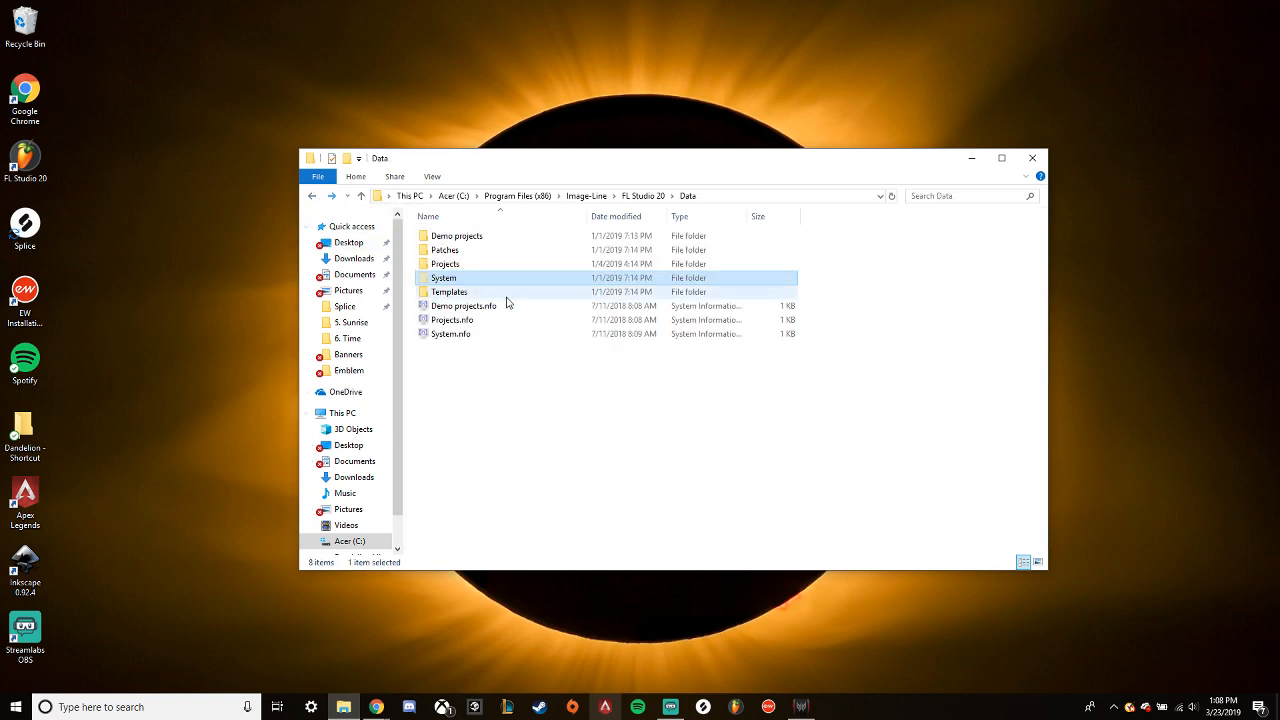
left_click(450, 266)
double_click(450, 266)
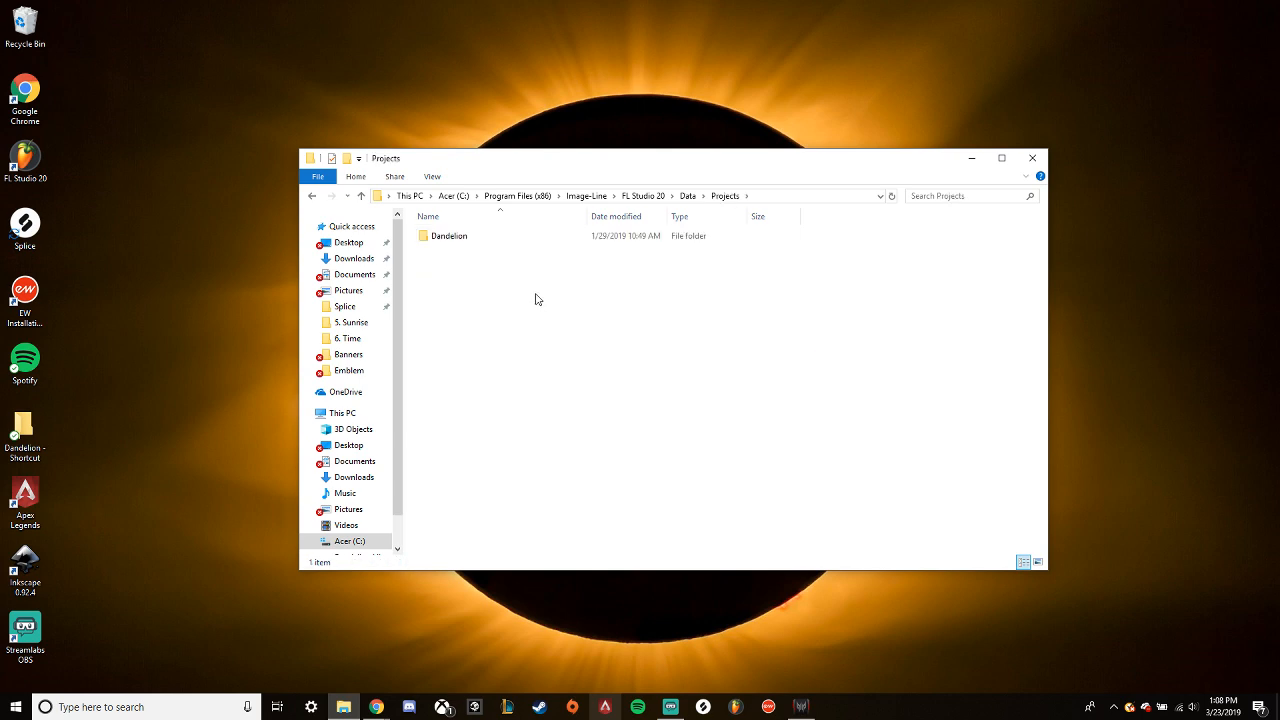
double_click(450, 238)
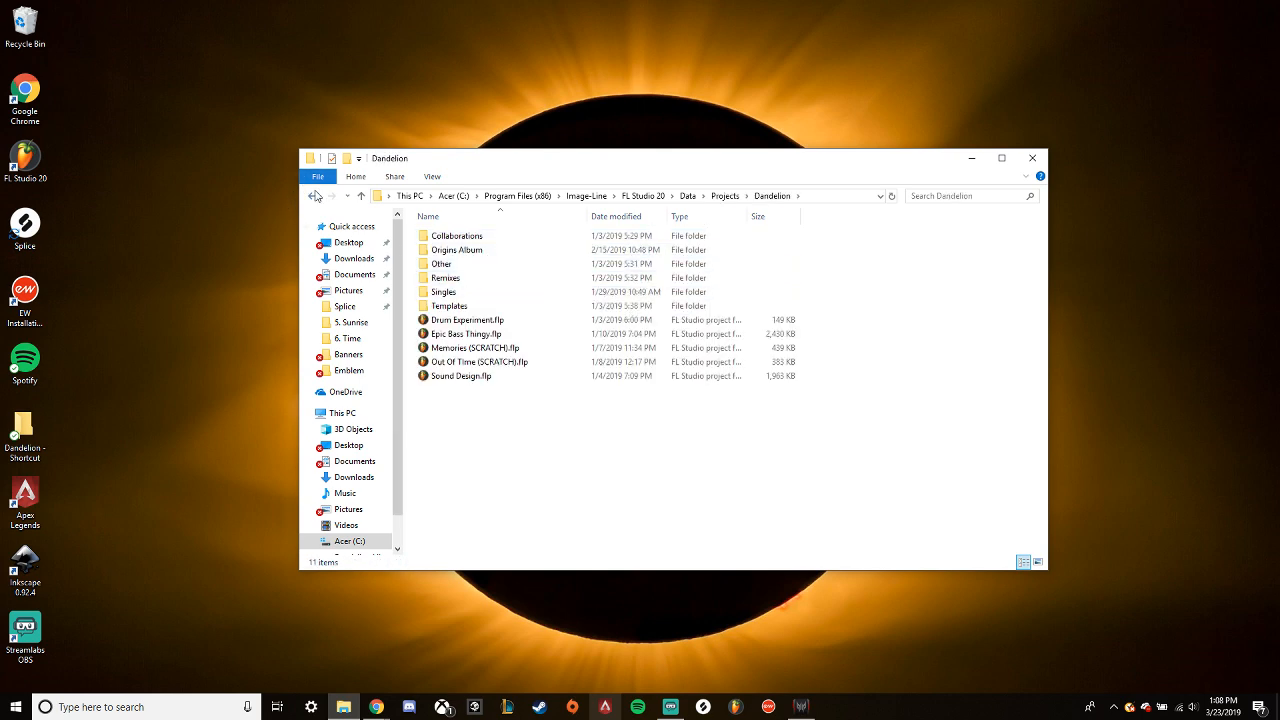
- Go back up to the FL Studio 20 folder and check its System subfolder
left_click(313, 196)
left_click(313, 196)
left_click(313, 196)
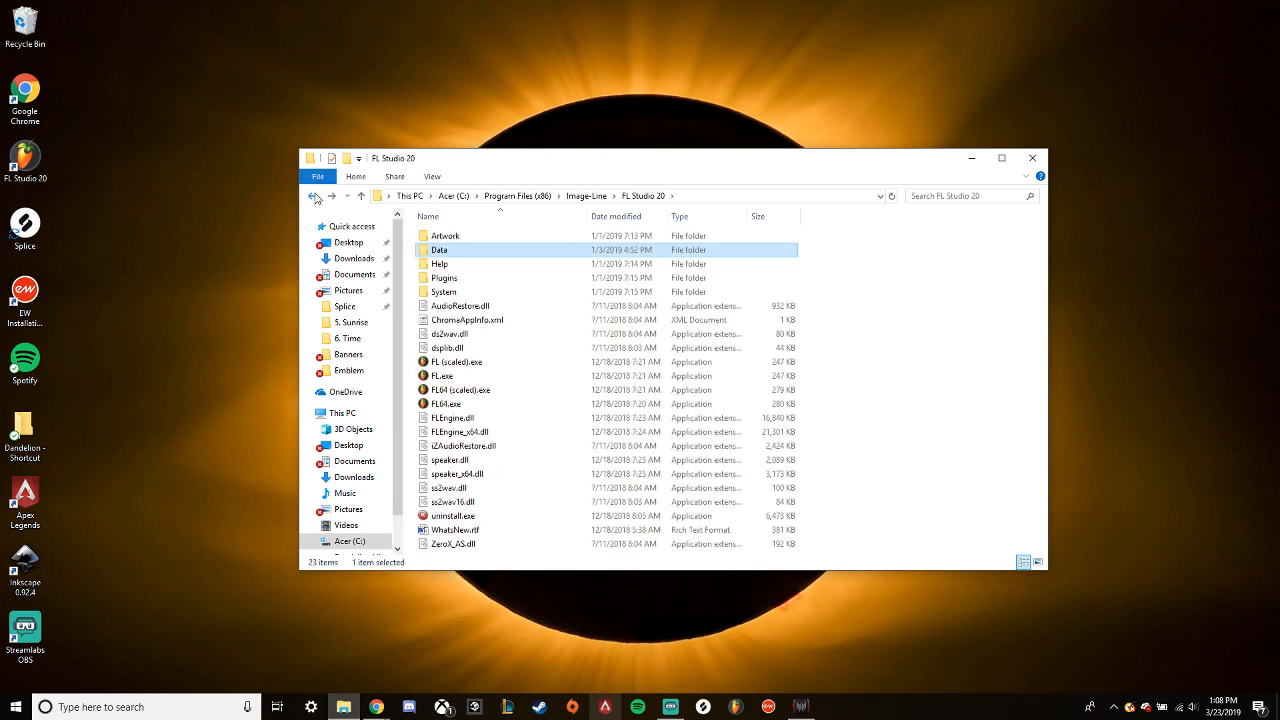
double_click(452, 292)
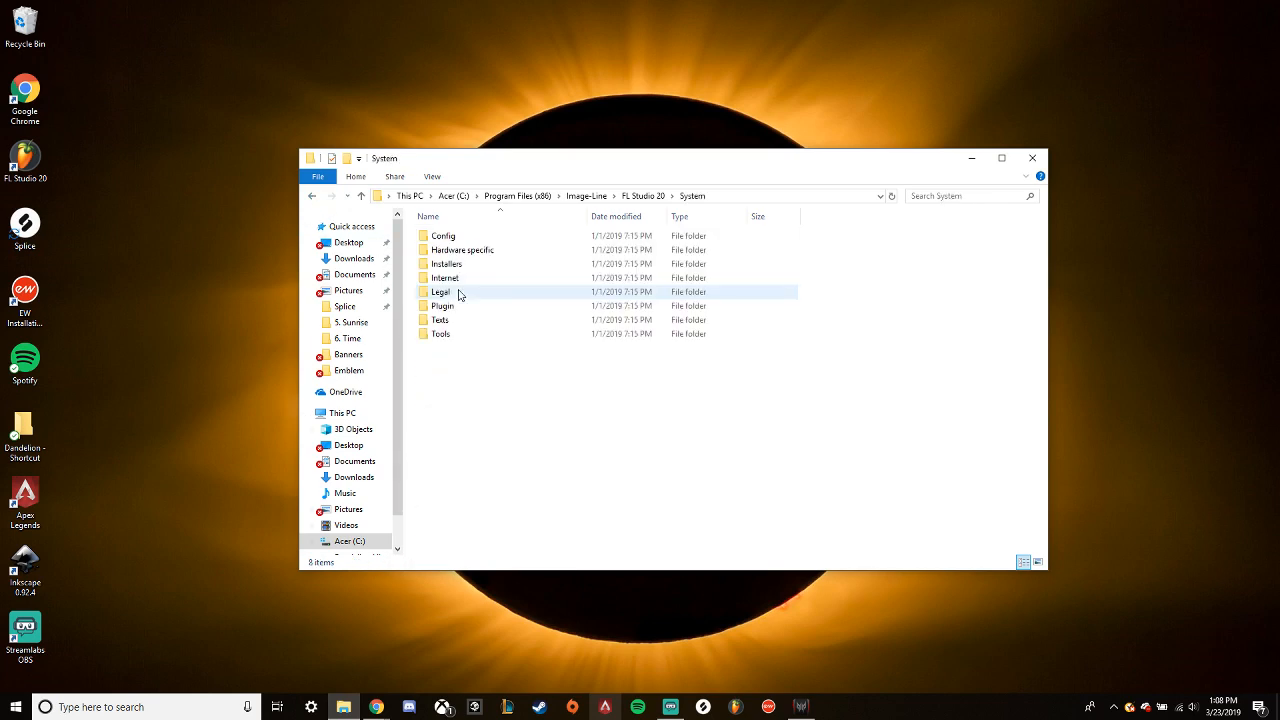
left_click(313, 197)
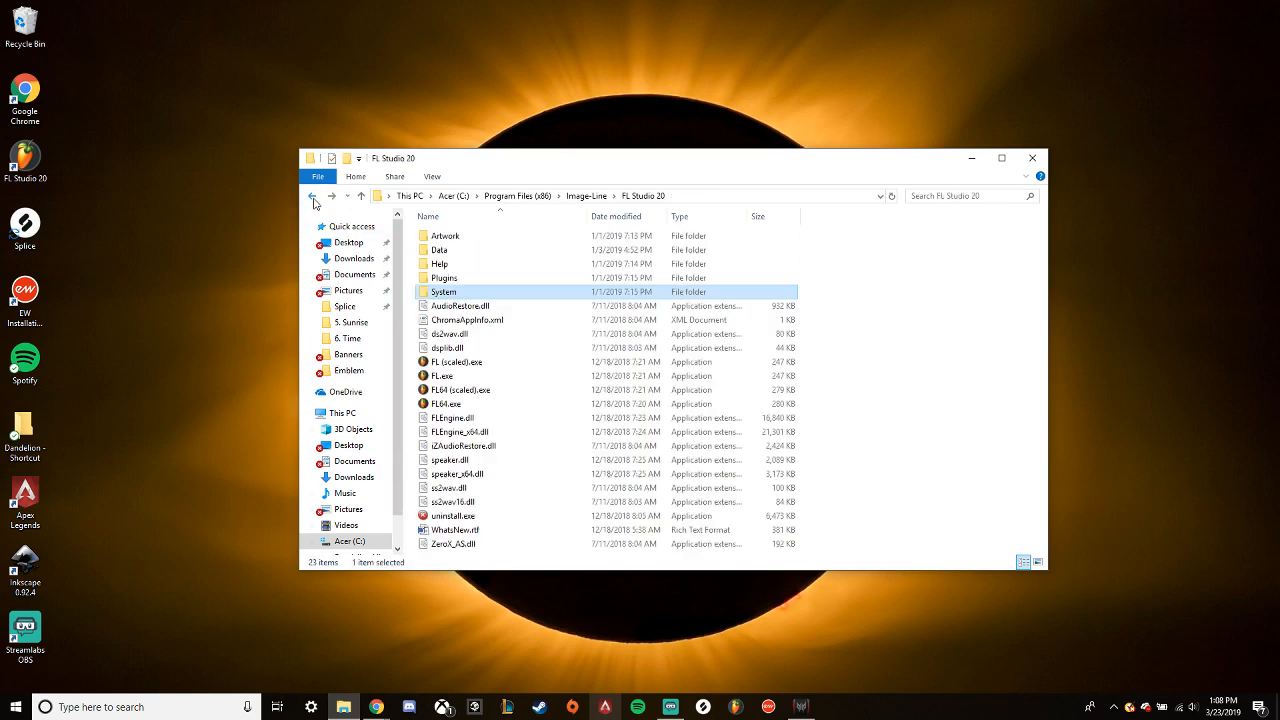
- Go back to the root of the C: drive and check the Program Files folder
left_click(313, 197)
left_click(313, 197)
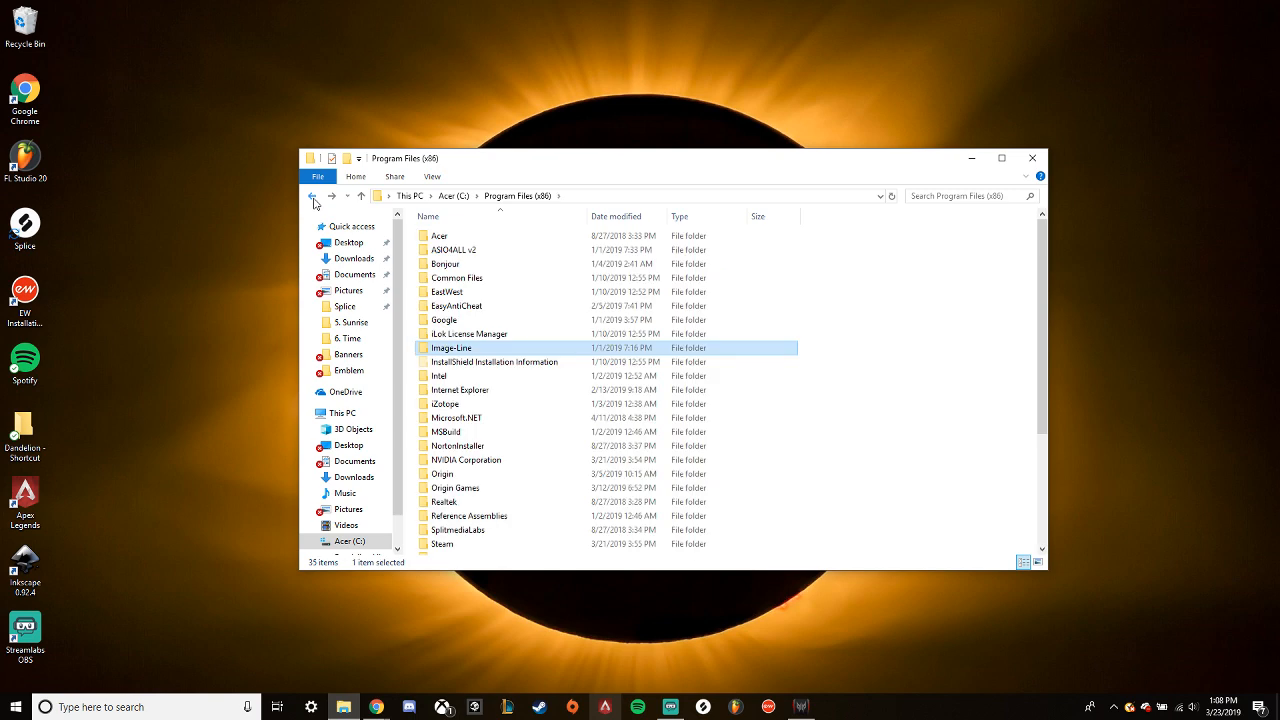
left_click(313, 197)
double_click(465, 306)
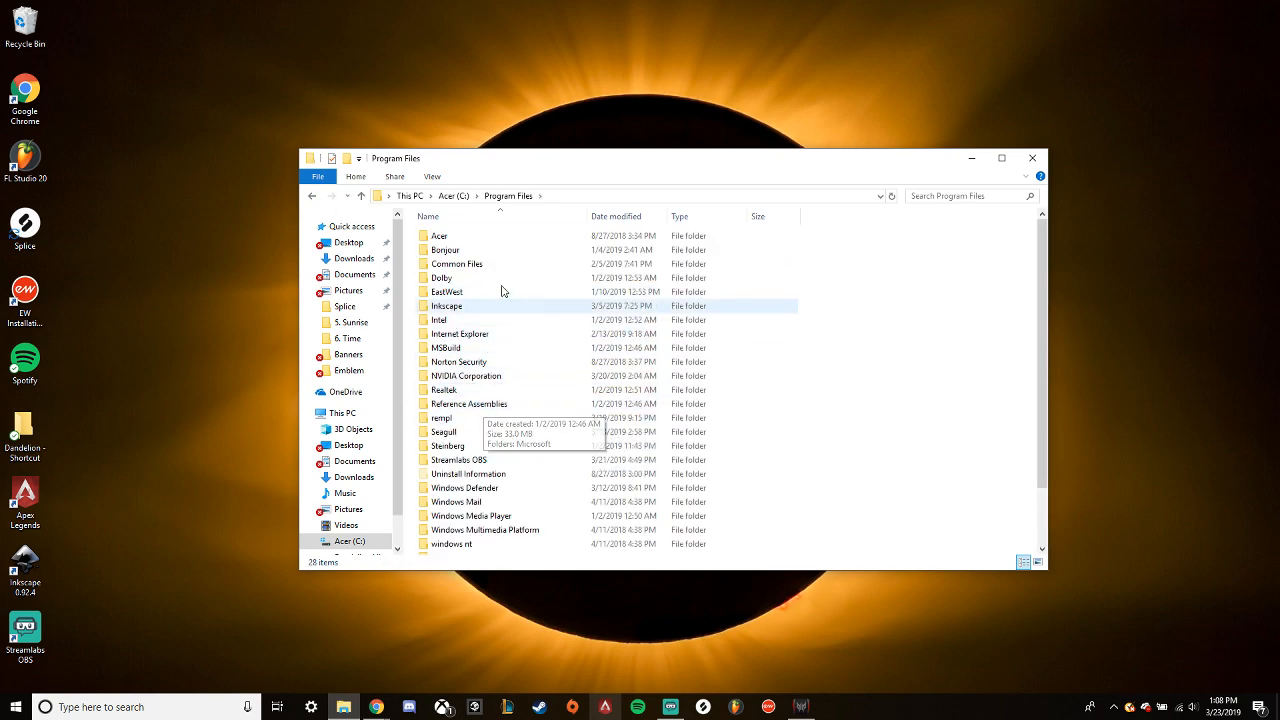
left_click(311, 196)
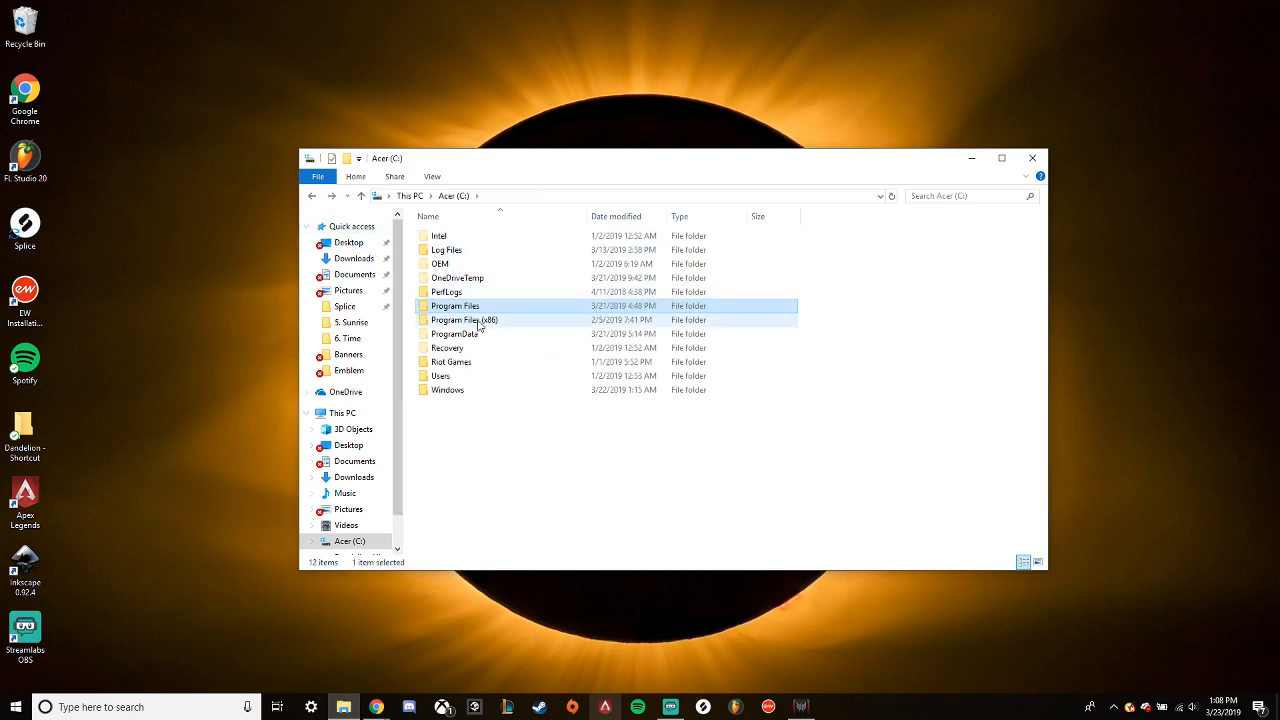
- Browse through Program Files (x86)\Image-Line\FL Studio 20\Data\Projects and open the Dandelion folder
double_click(482, 320)
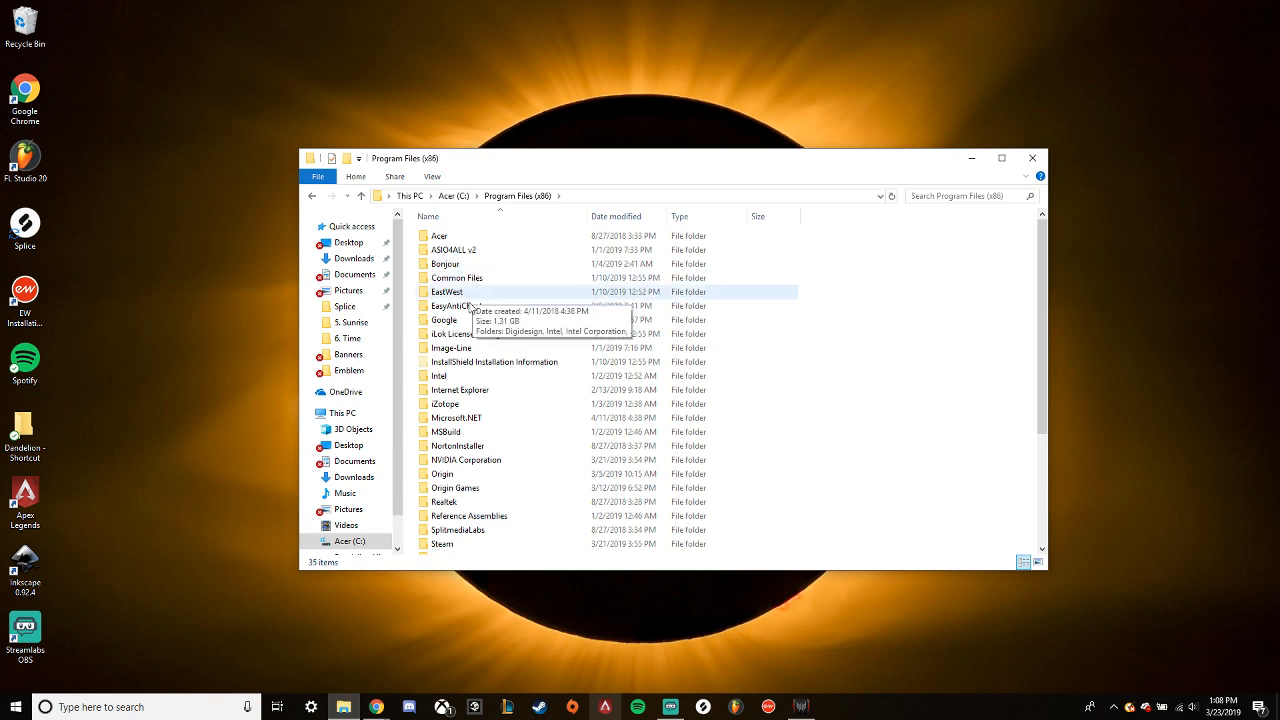
double_click(458, 348)
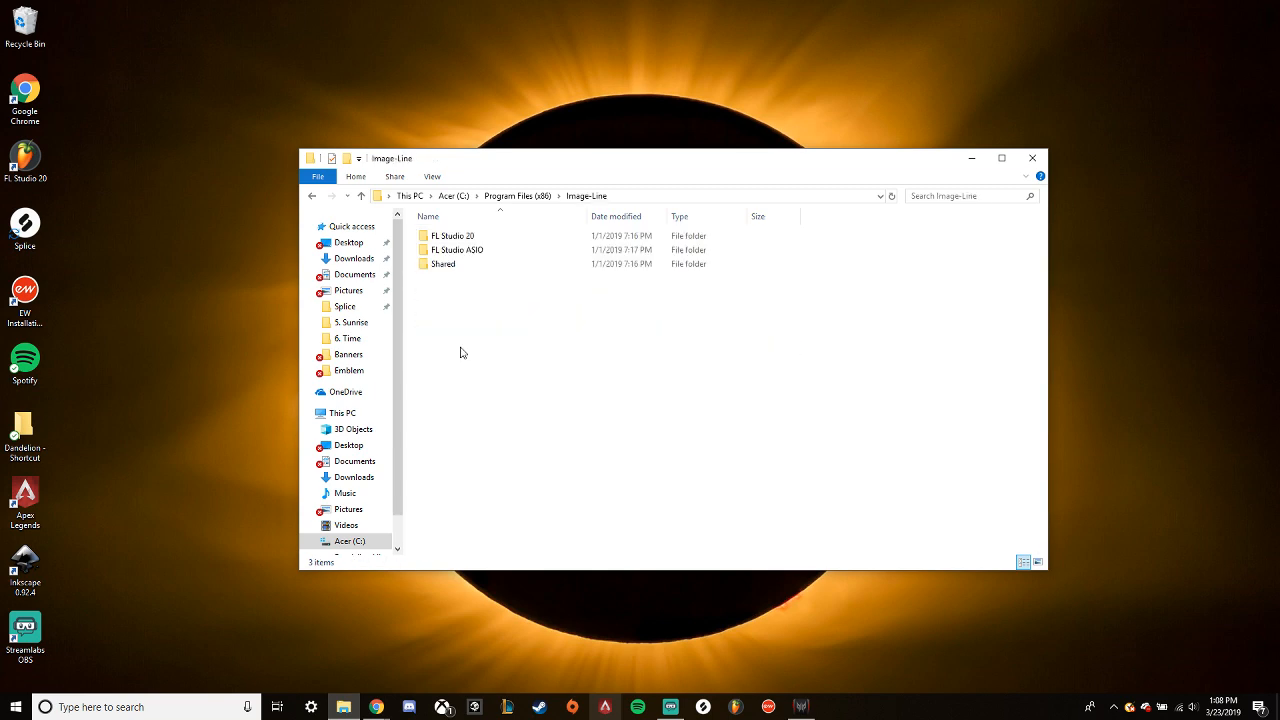
double_click(449, 237)
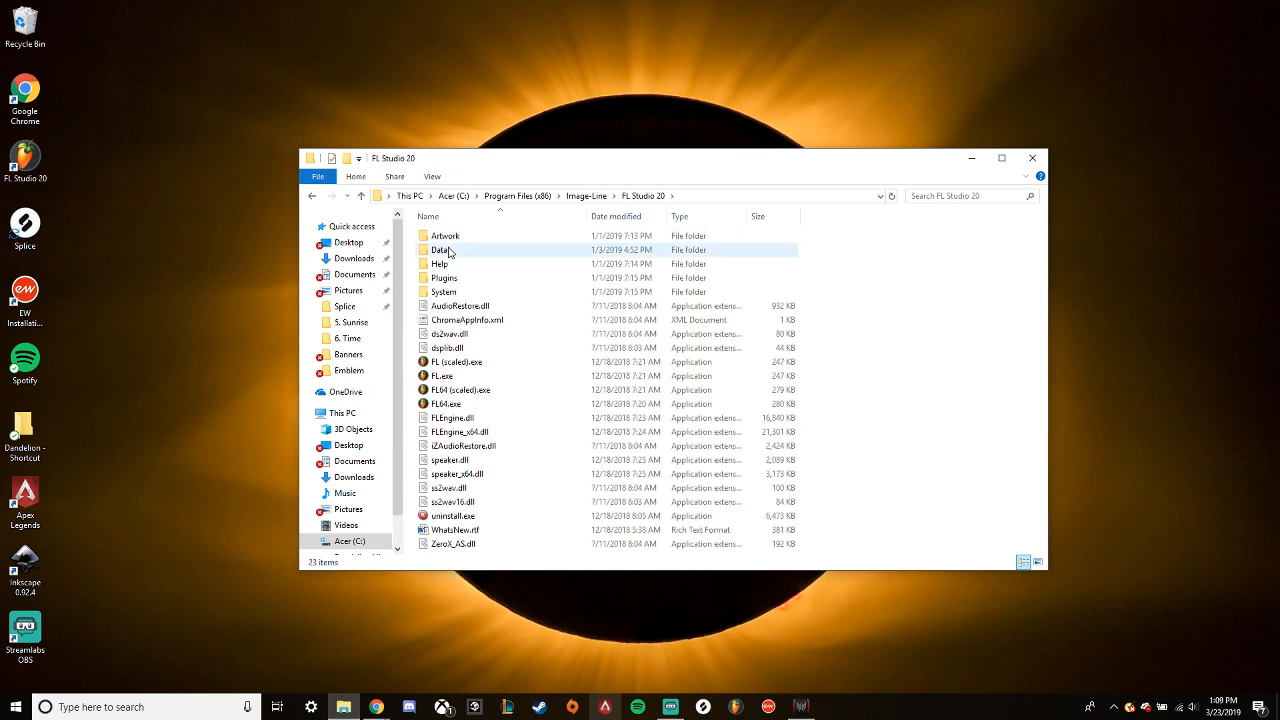
double_click(448, 251)
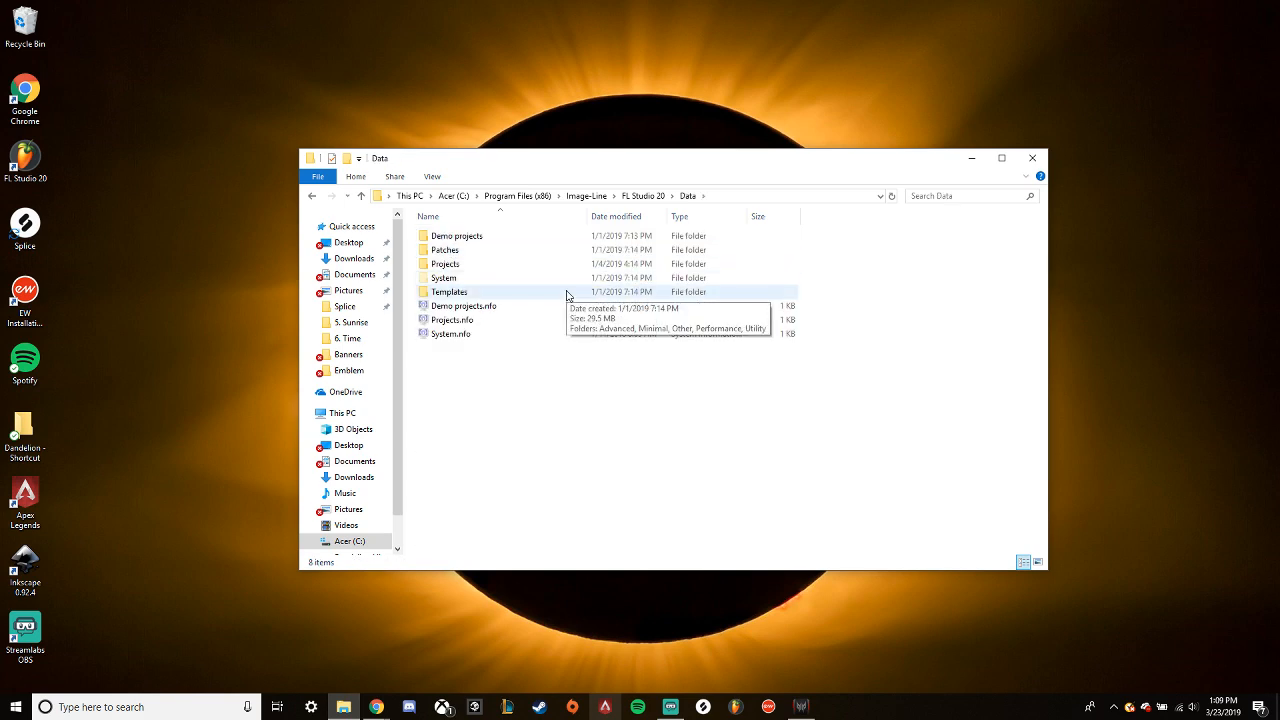
double_click(452, 267)
double_click(448, 240)
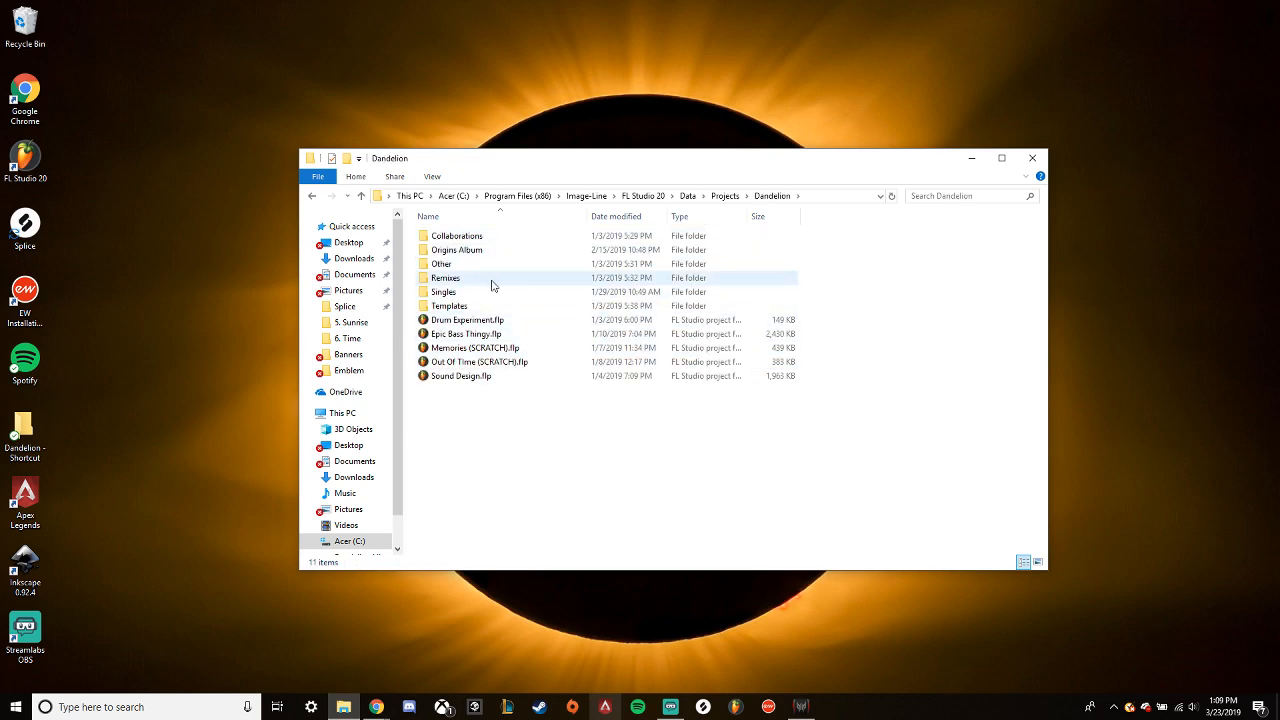
- Return to the Data folder and look through the contents of its System subfolder
left_click(311, 196)
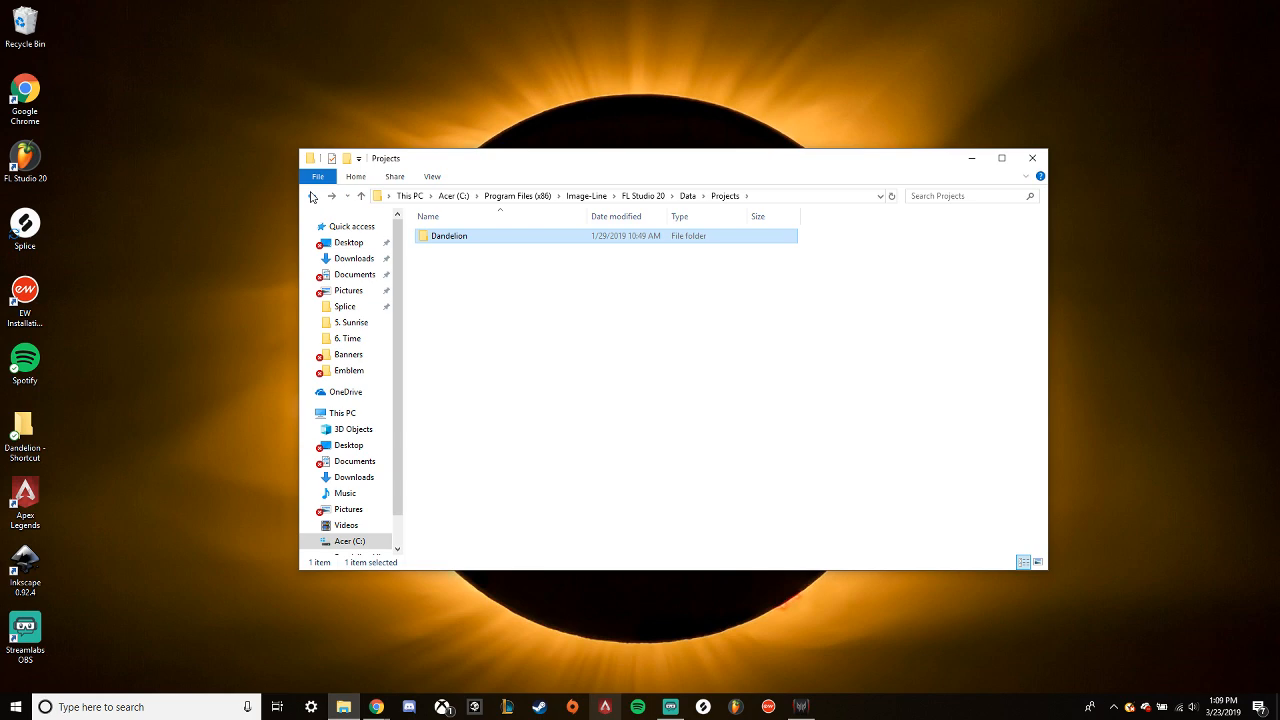
left_click(311, 196)
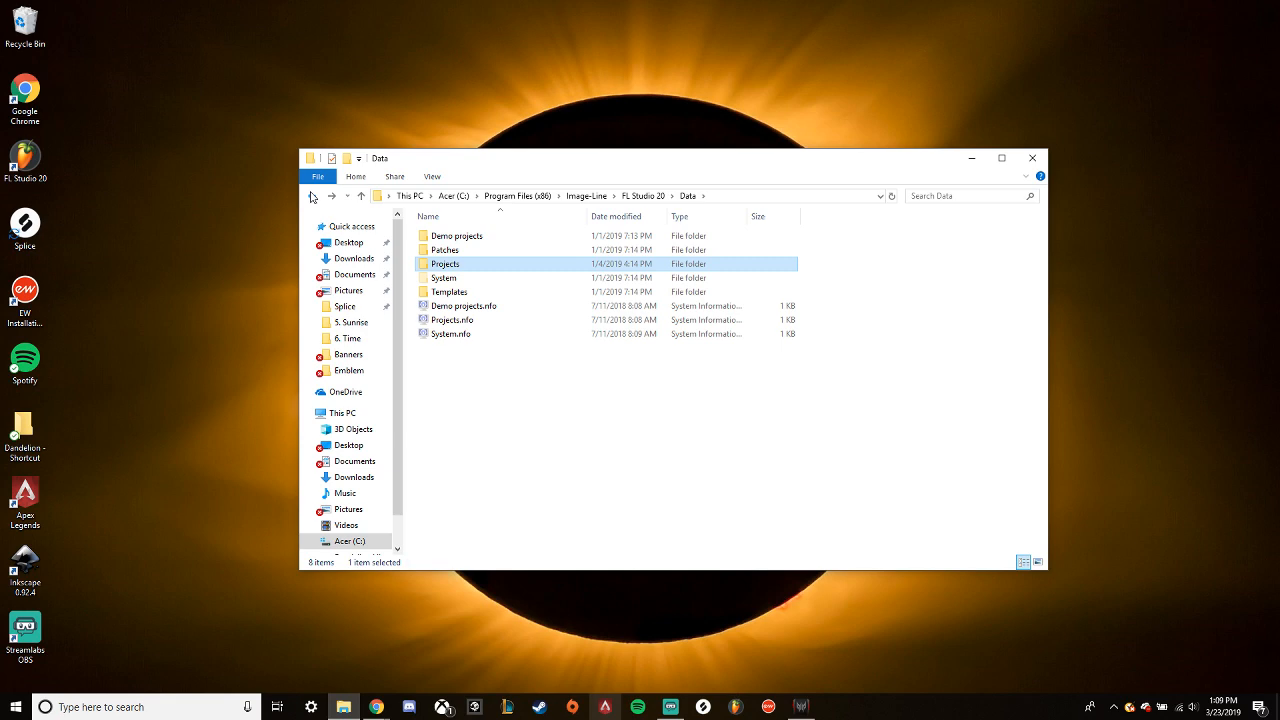
double_click(443, 278)
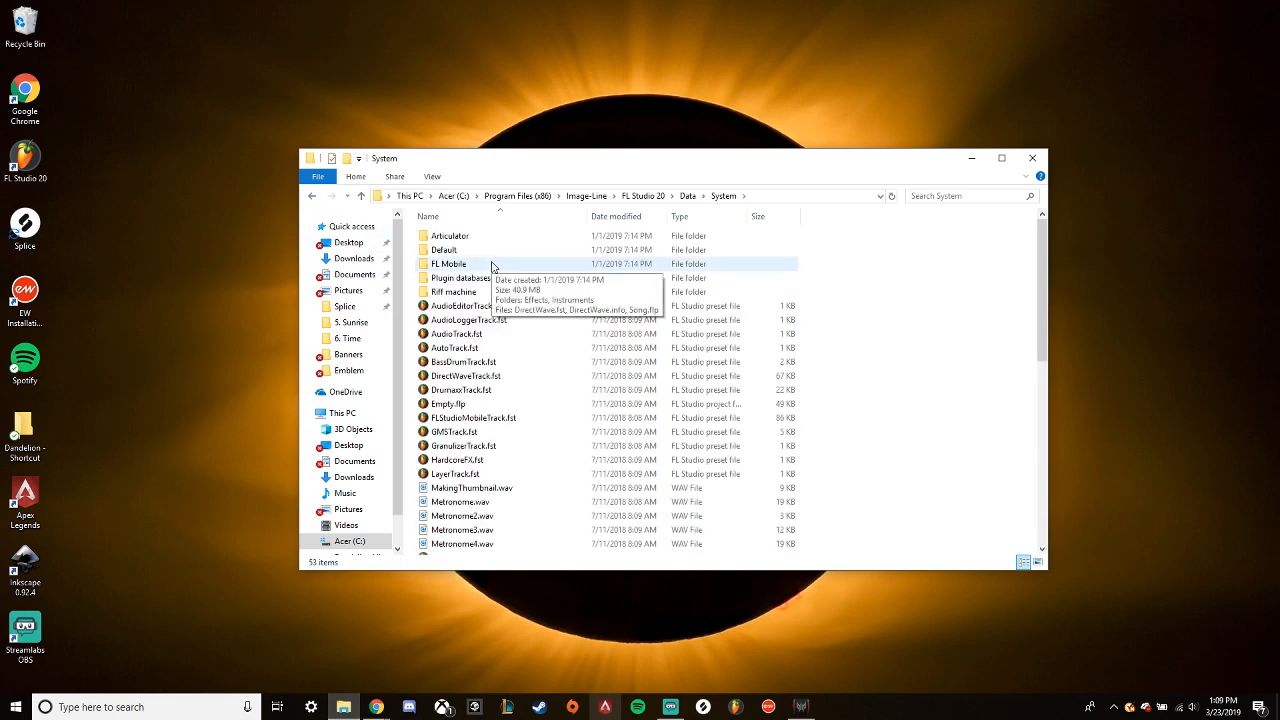
scroll(491, 363, "down", 3)
scroll(514, 376, "up", 3)
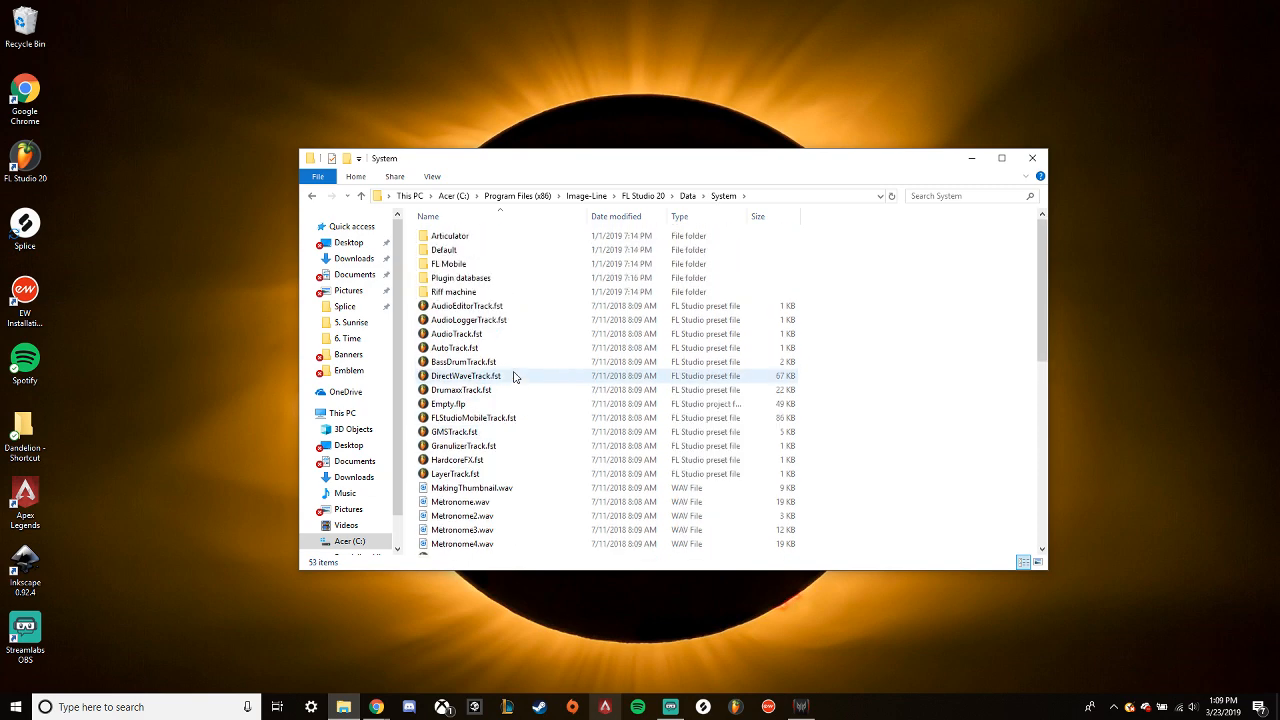
left_click(311, 196)
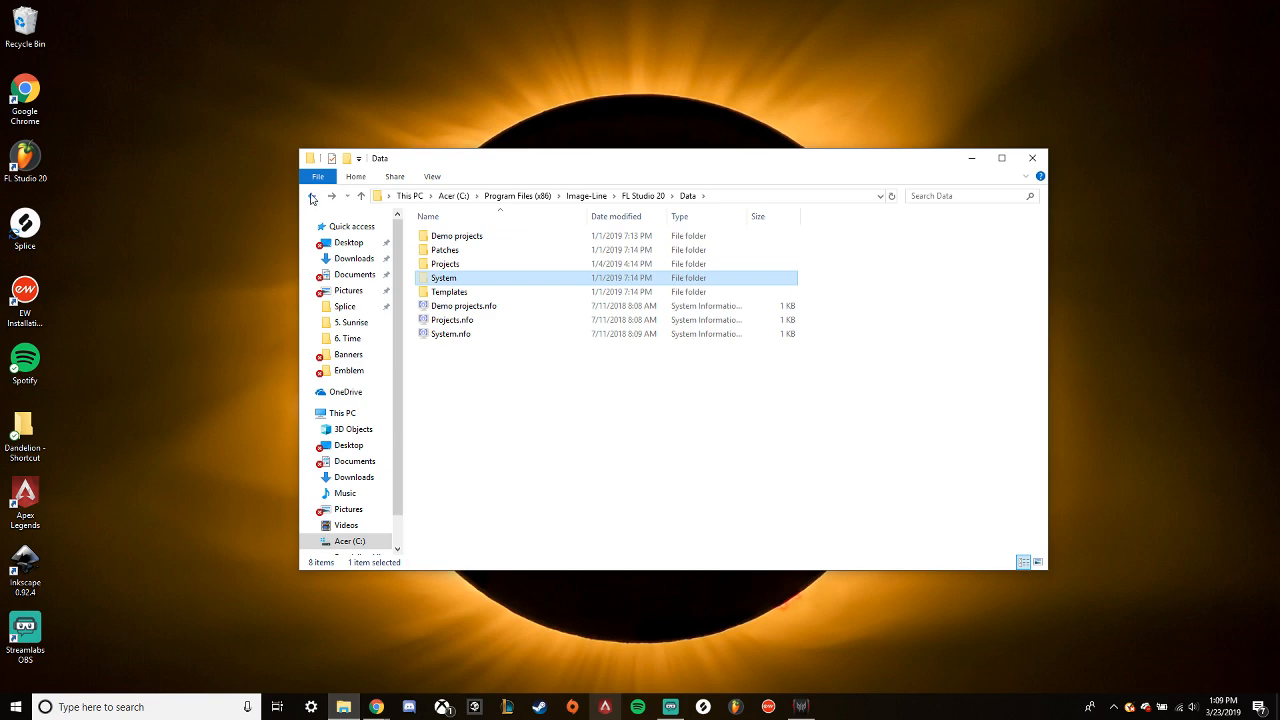
- Check the FL Studio ASIO folder under Image-Line, then return to the root of the C: drive
left_click(311, 196)
left_click(311, 197)
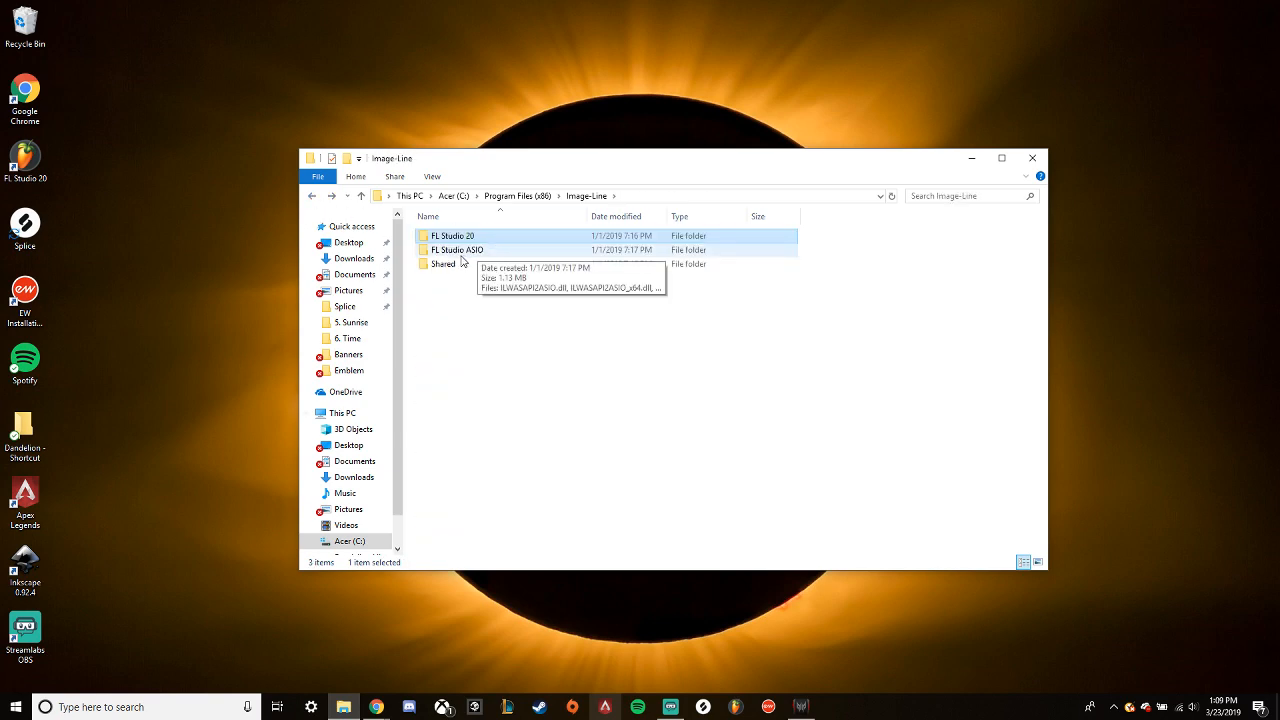
double_click(495, 249)
left_click(314, 197)
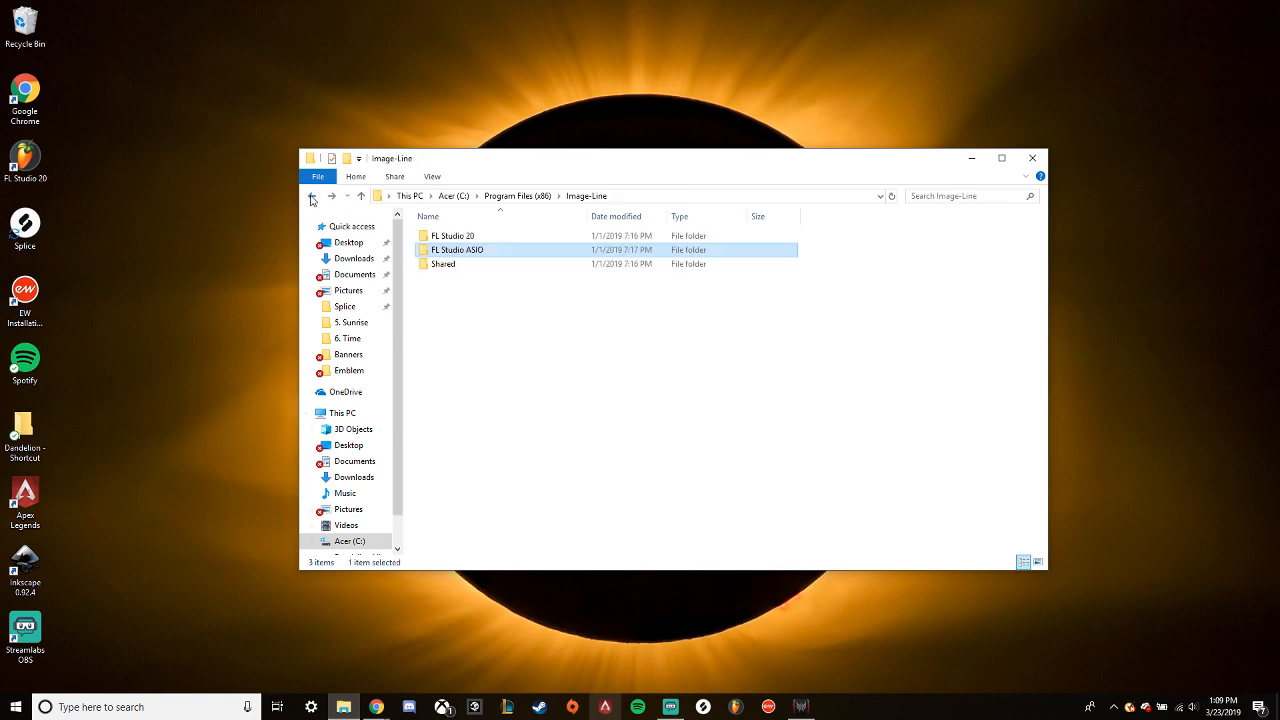
left_click(313, 198)
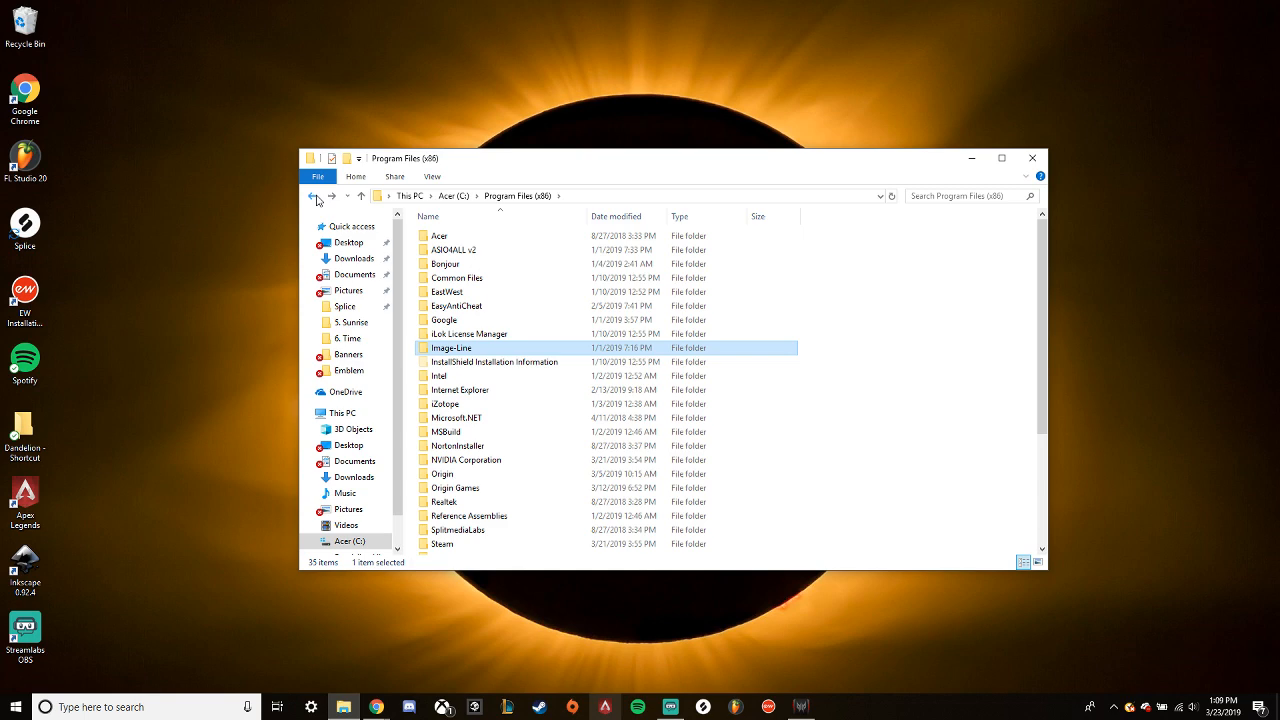
left_click(314, 197)
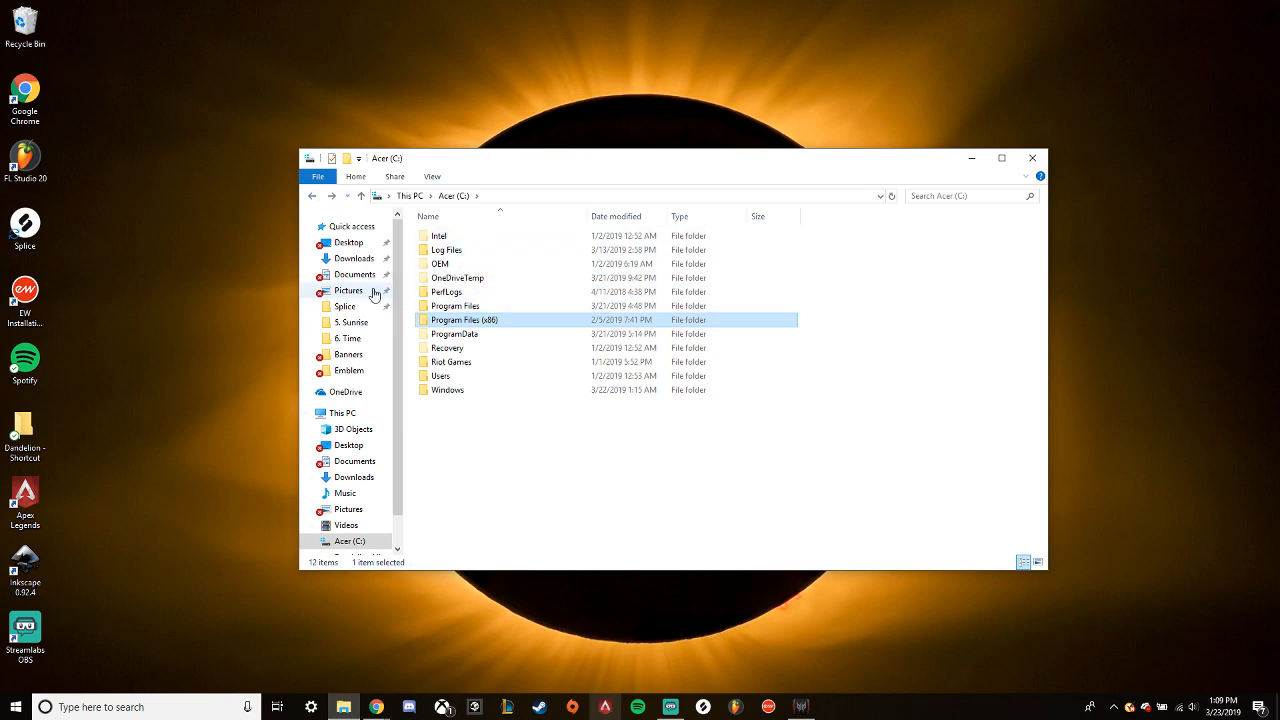
- Open the FL Studio folder under Documents\Image-Line
left_click(345, 275)
double_click(470, 250)
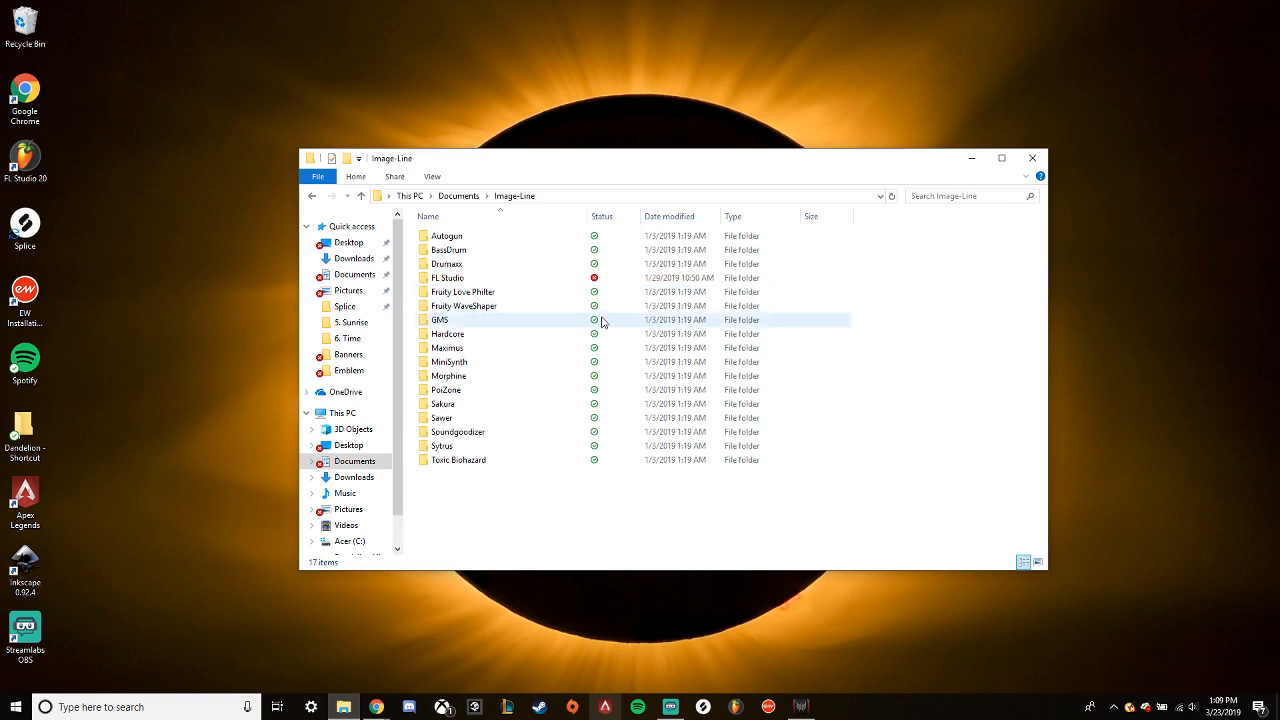
double_click(463, 284)
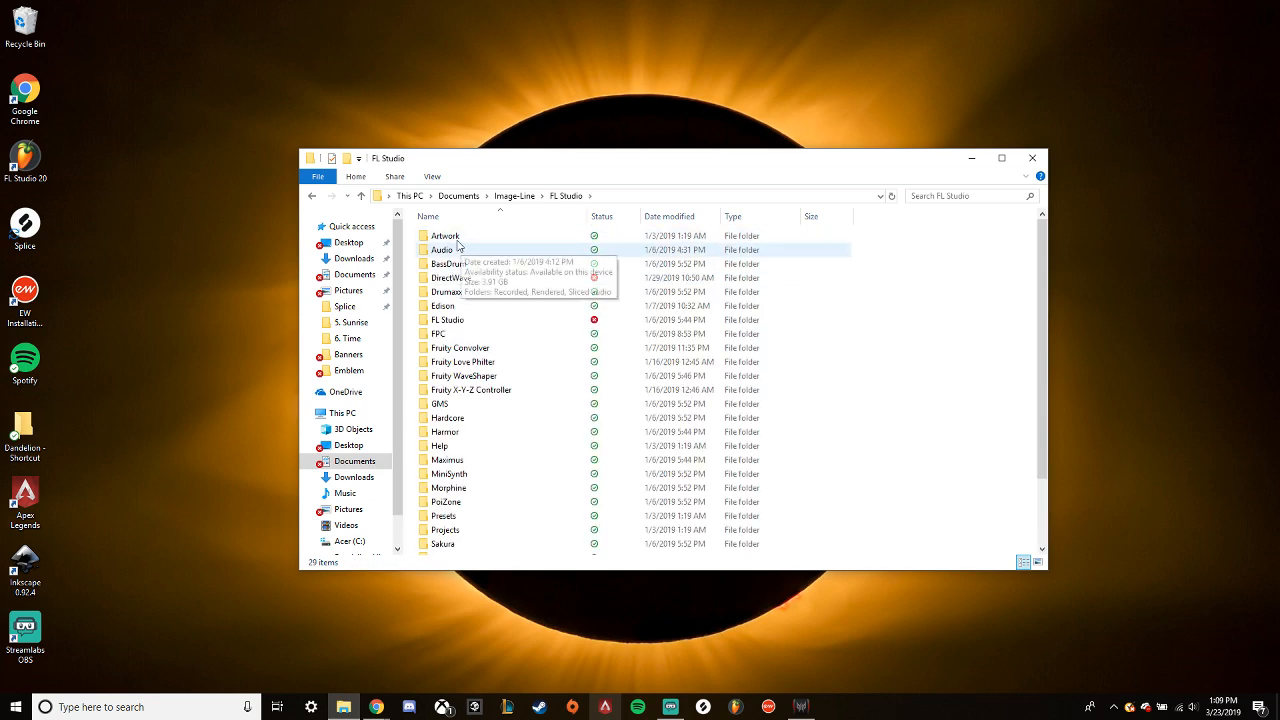
left_click(313, 197)
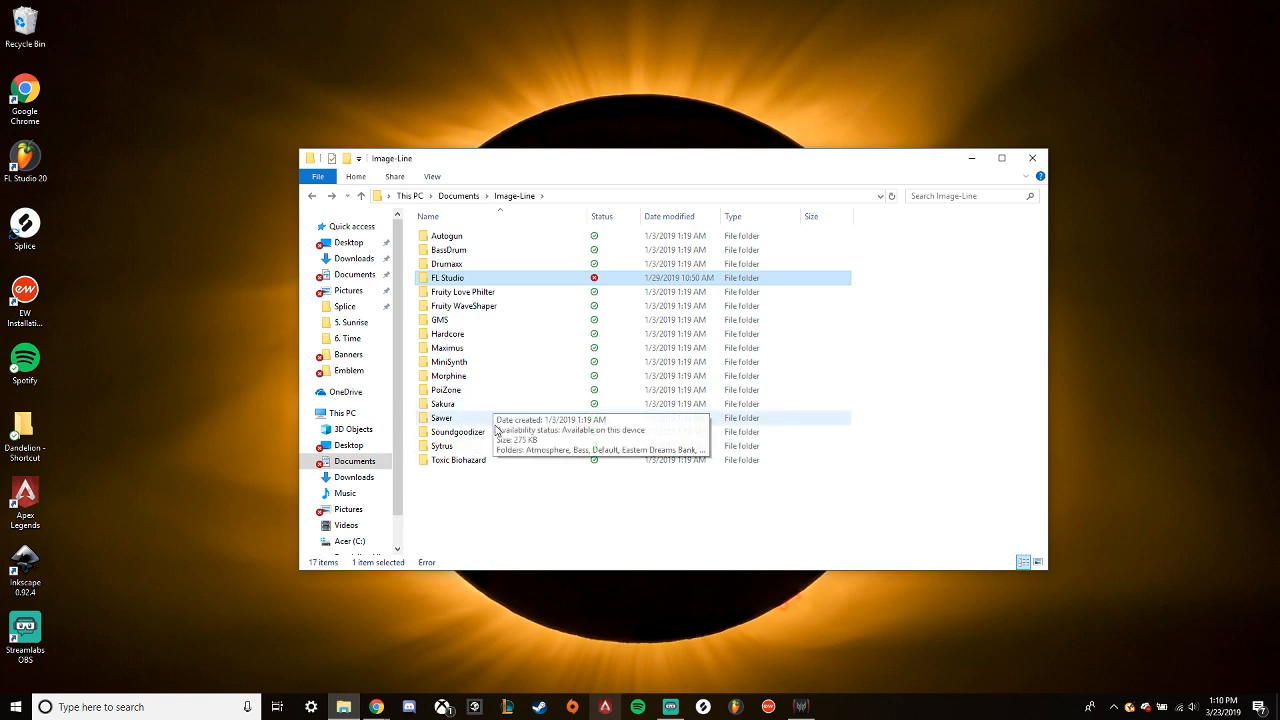
double_click(458, 279)
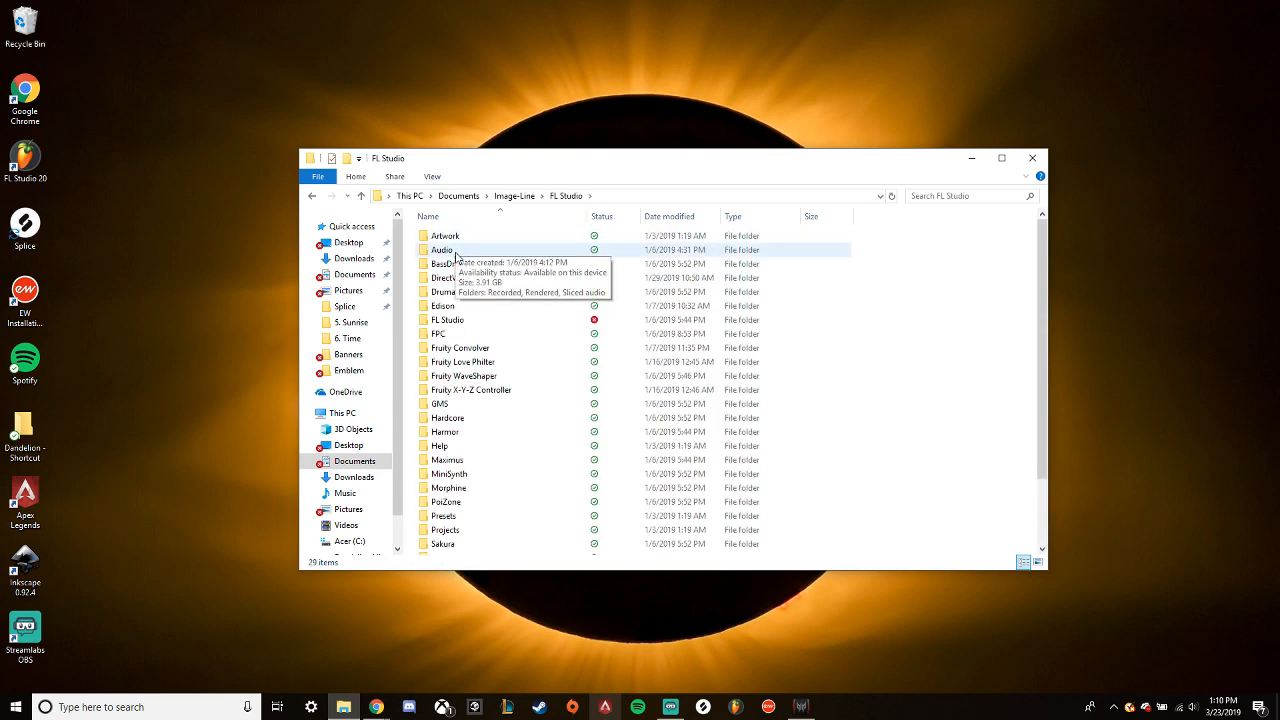
- Open the Audio folder inside Documents\Image-Line\FL Studio
double_click(448, 250)
left_click(312, 197)
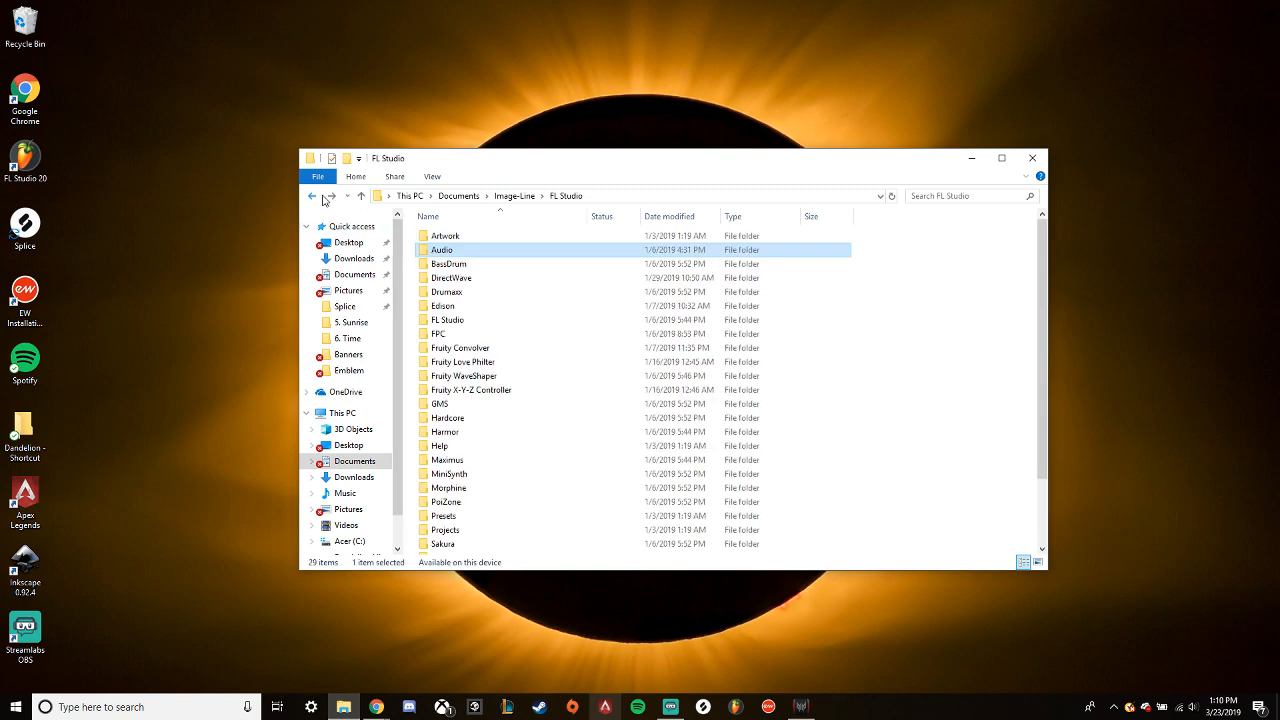
left_click(312, 196)
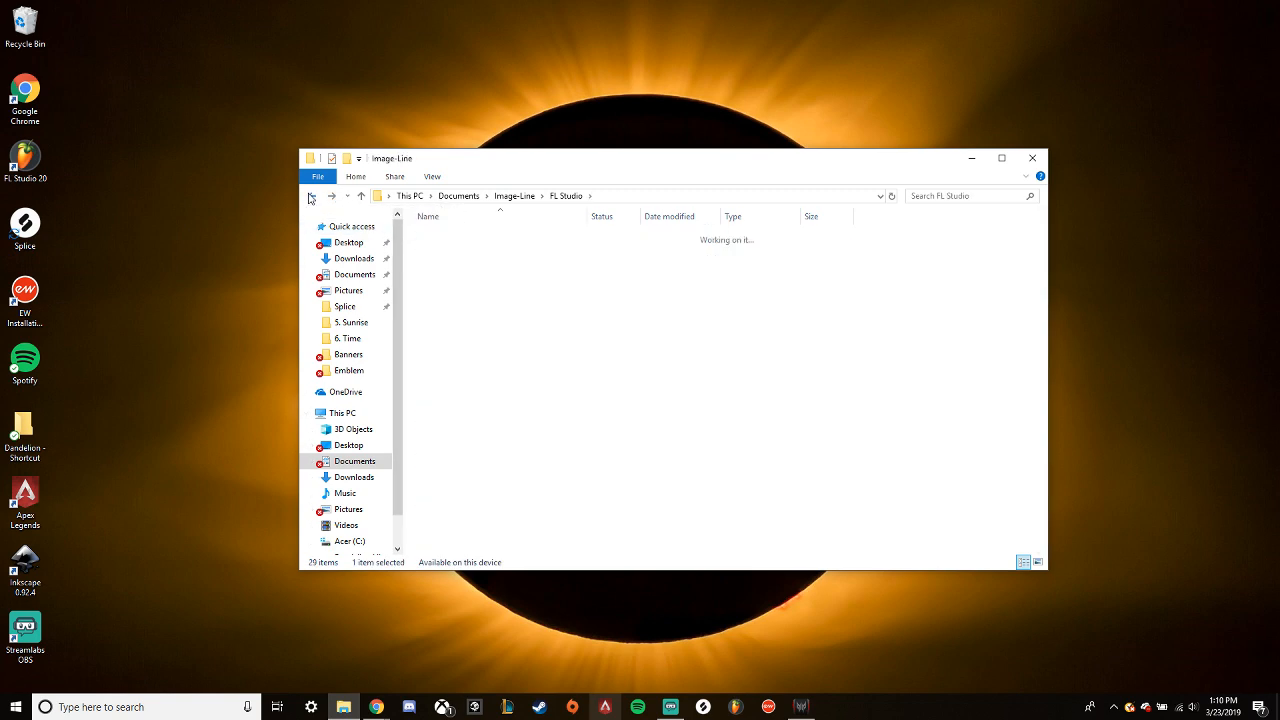
double_click(447, 278)
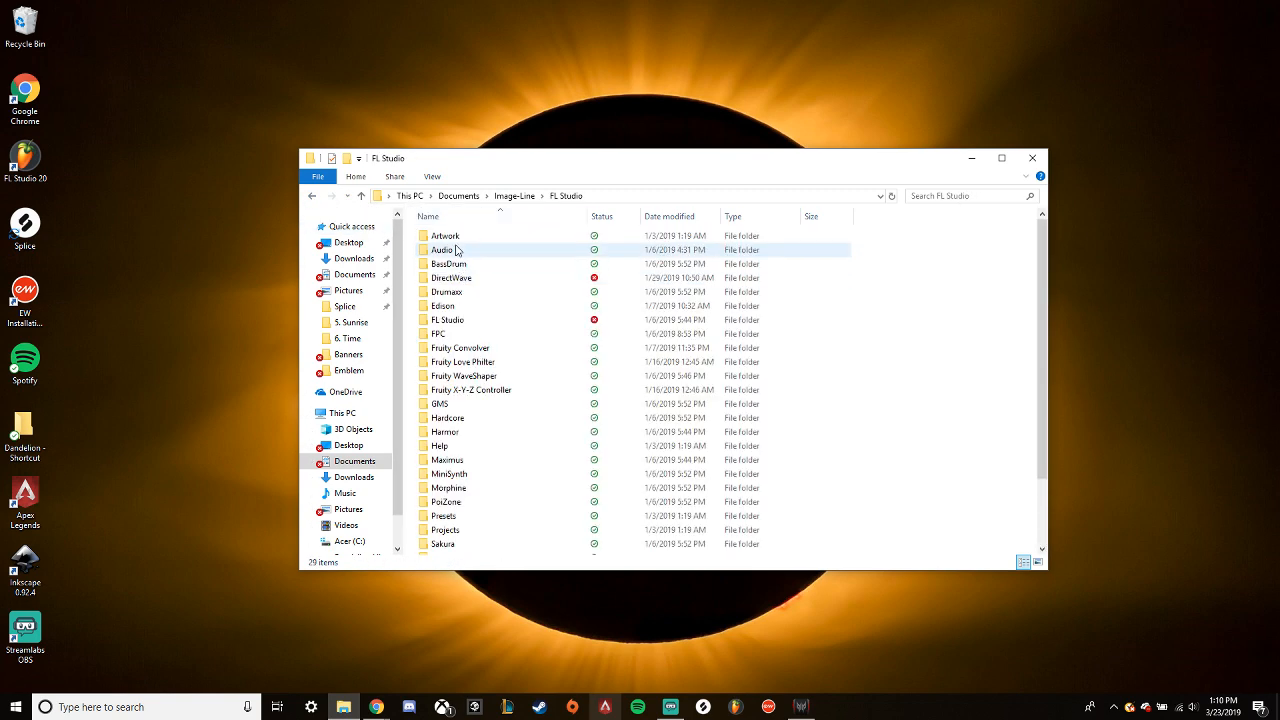
left_click(450, 252)
double_click(450, 250)
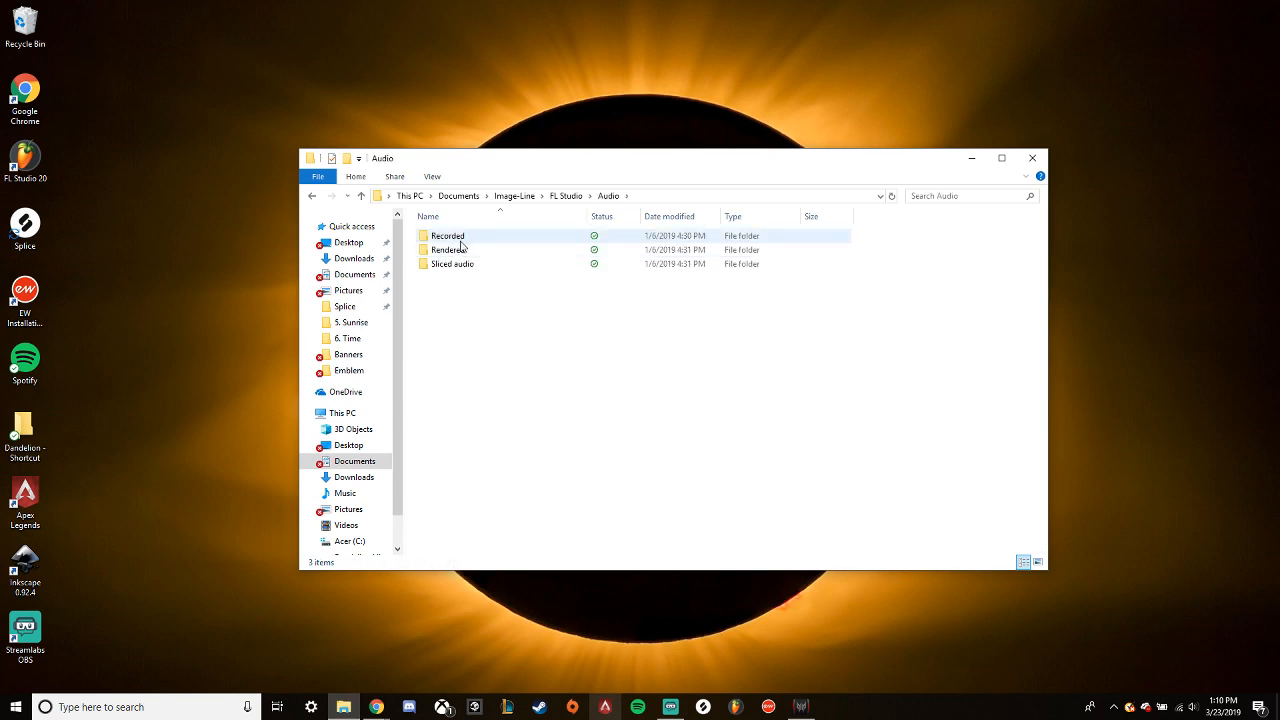
- Examine the audio files in the Rendered and Recorded subfolders, returning to the Audio folder
double_click(458, 251)
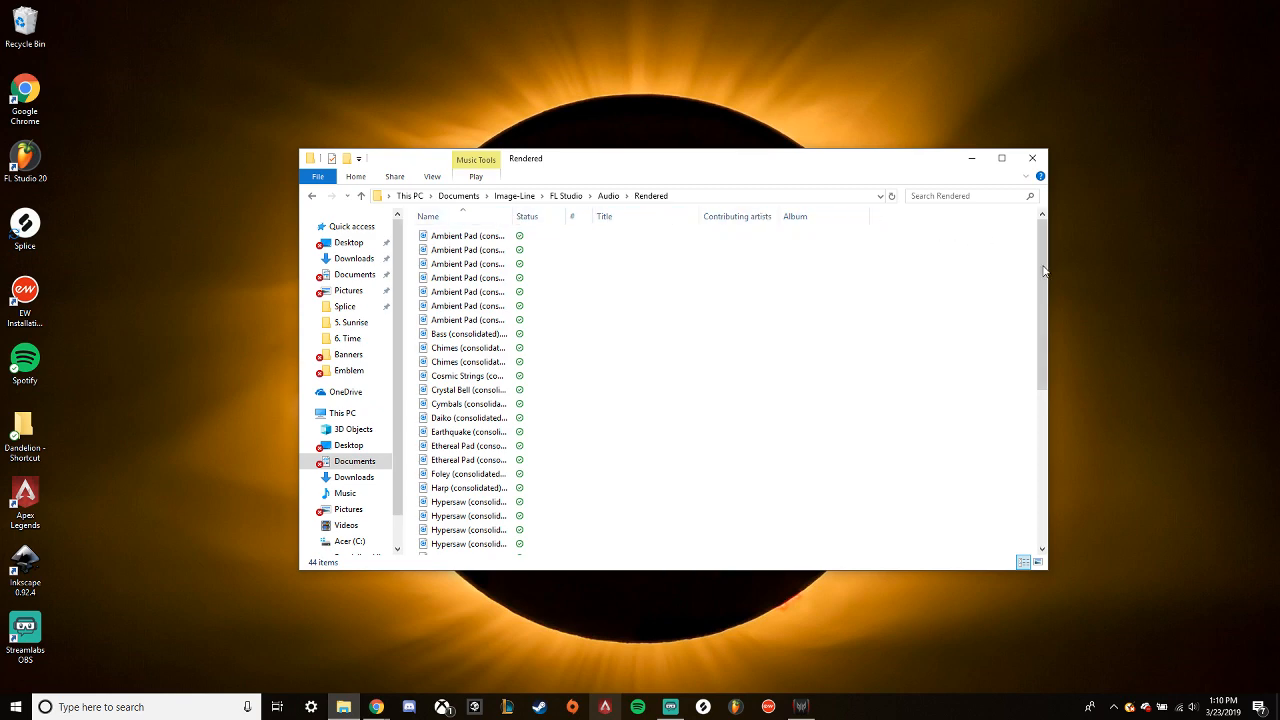
left_click_drag(1043, 270, 1030, 445)
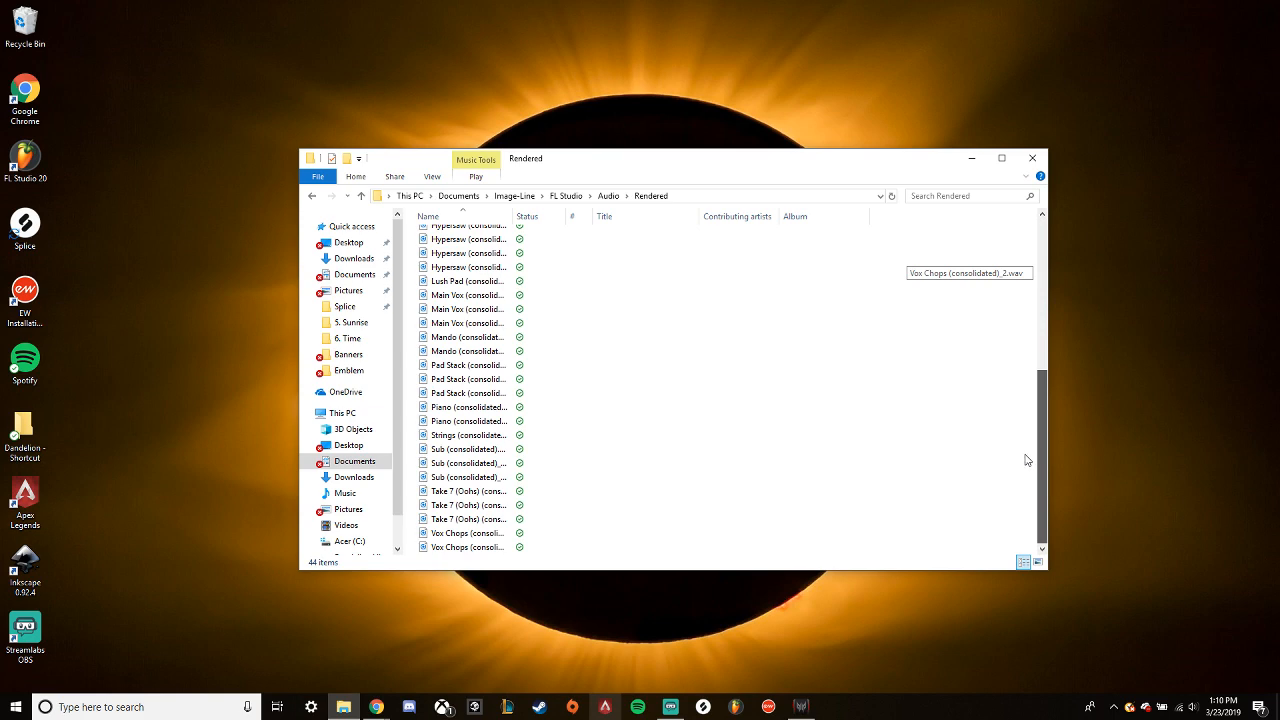
scroll(1015, 420, "up", 4)
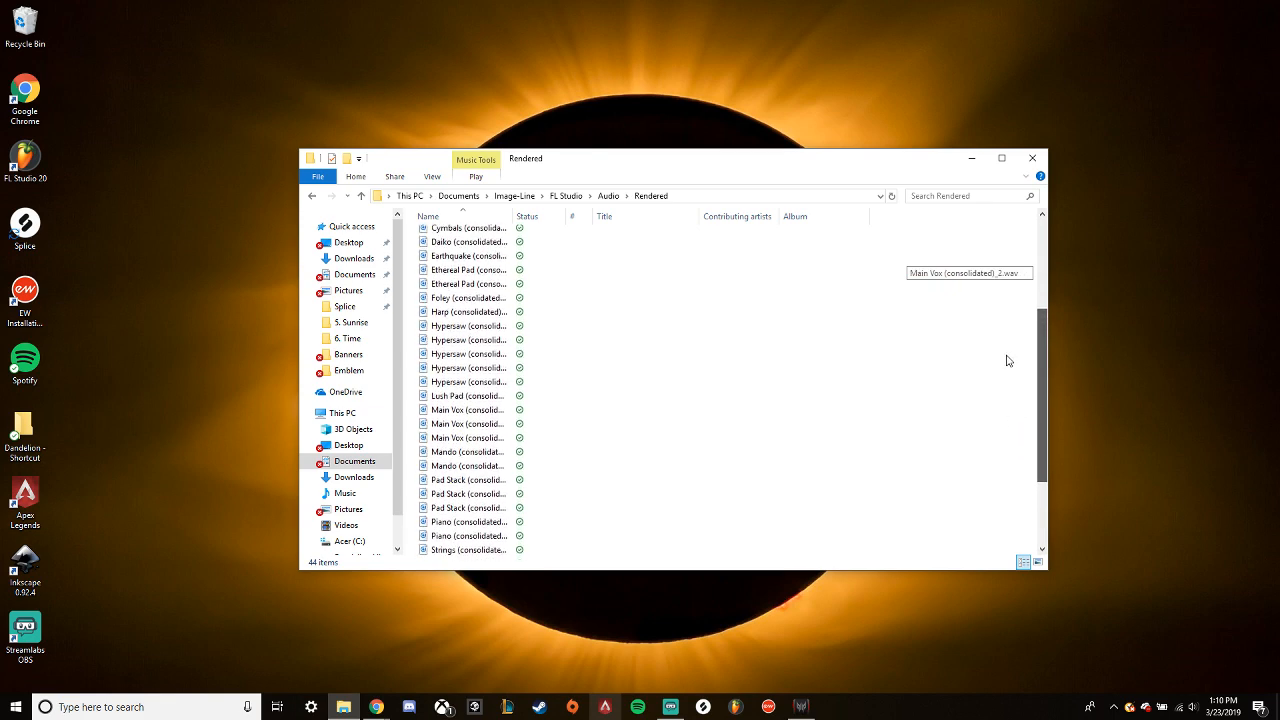
scroll(1005, 343, "up", 4)
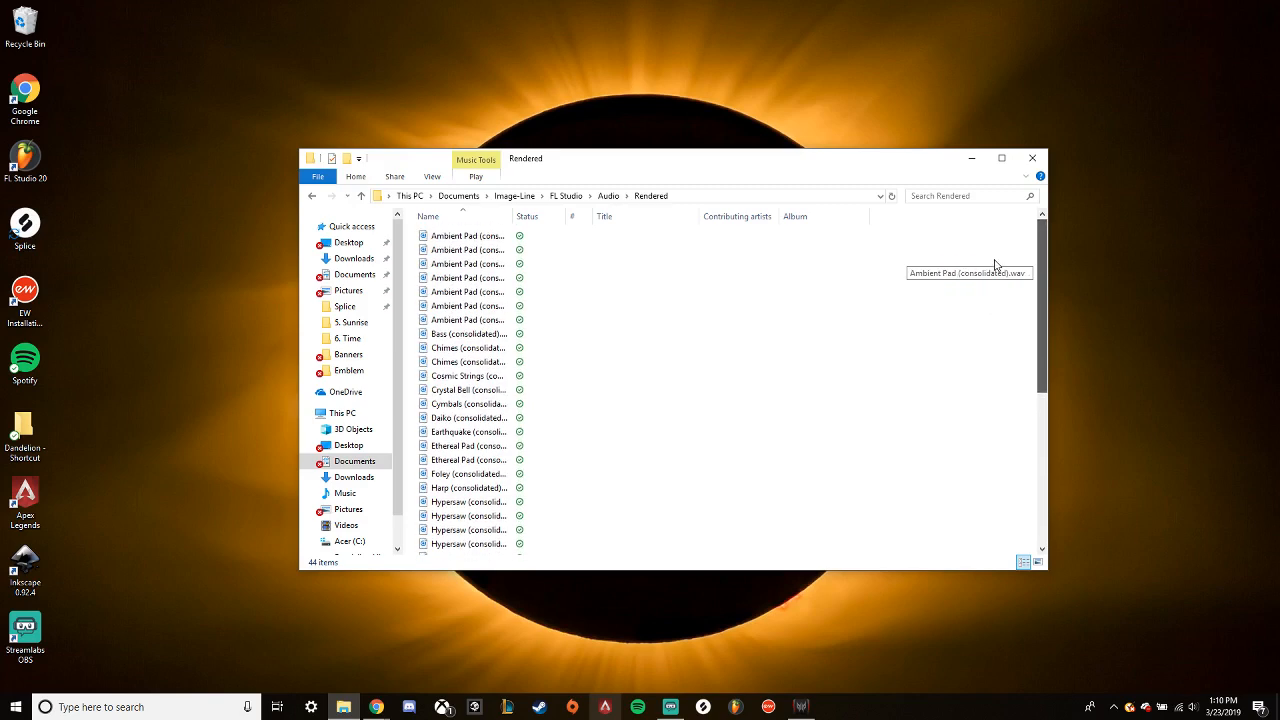
left_click(312, 196)
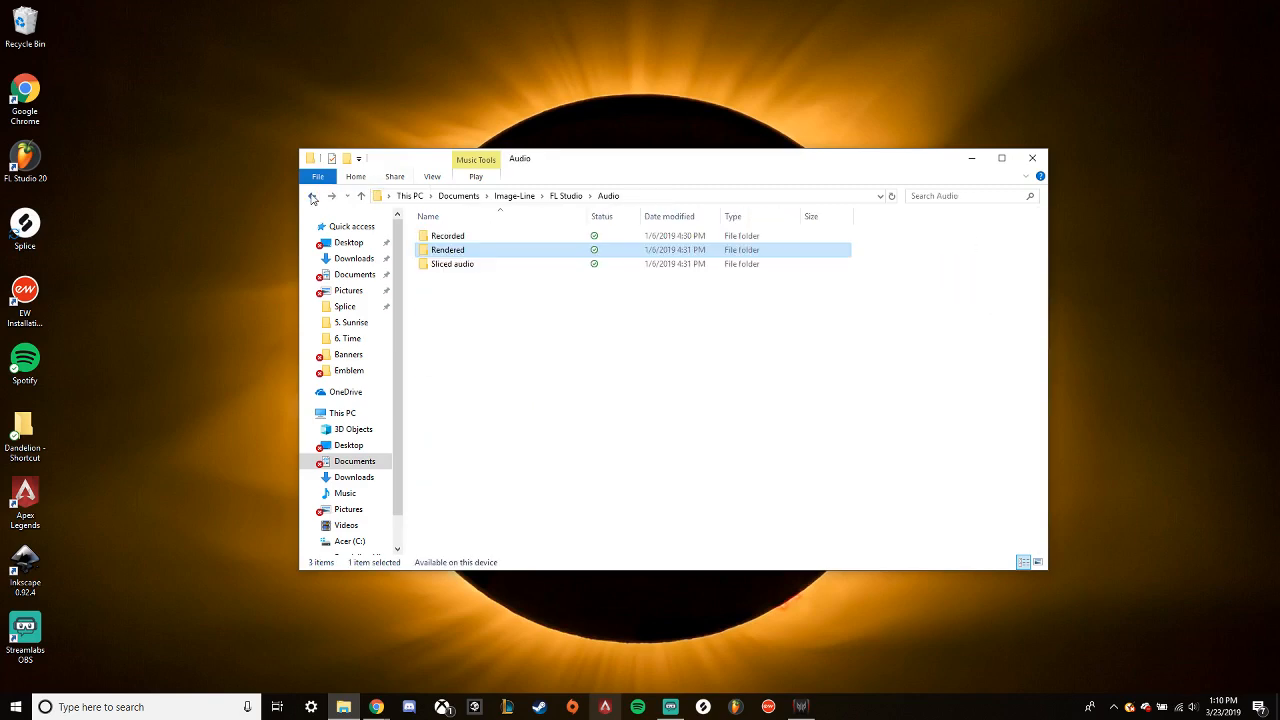
double_click(447, 236)
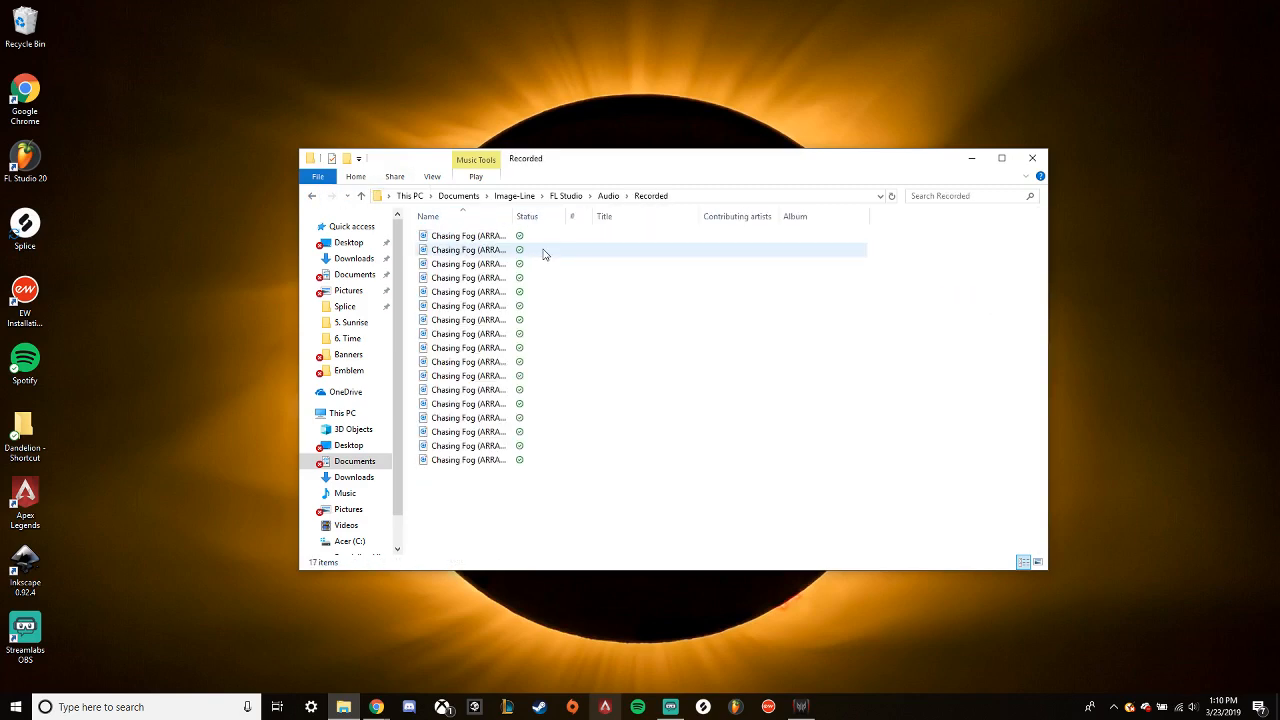
left_click(313, 196)
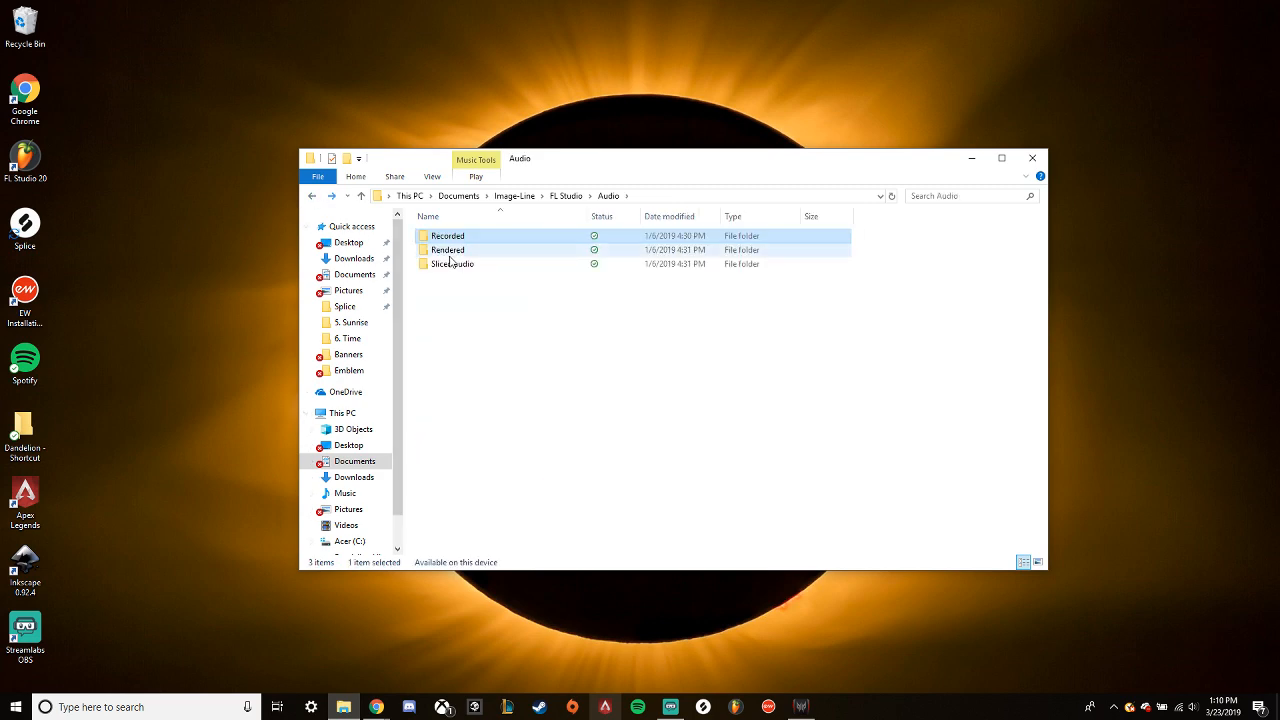
- Look through the files in the Sliced audio folder, returning to Documents\Image-Line\FL Studio
double_click(452, 264)
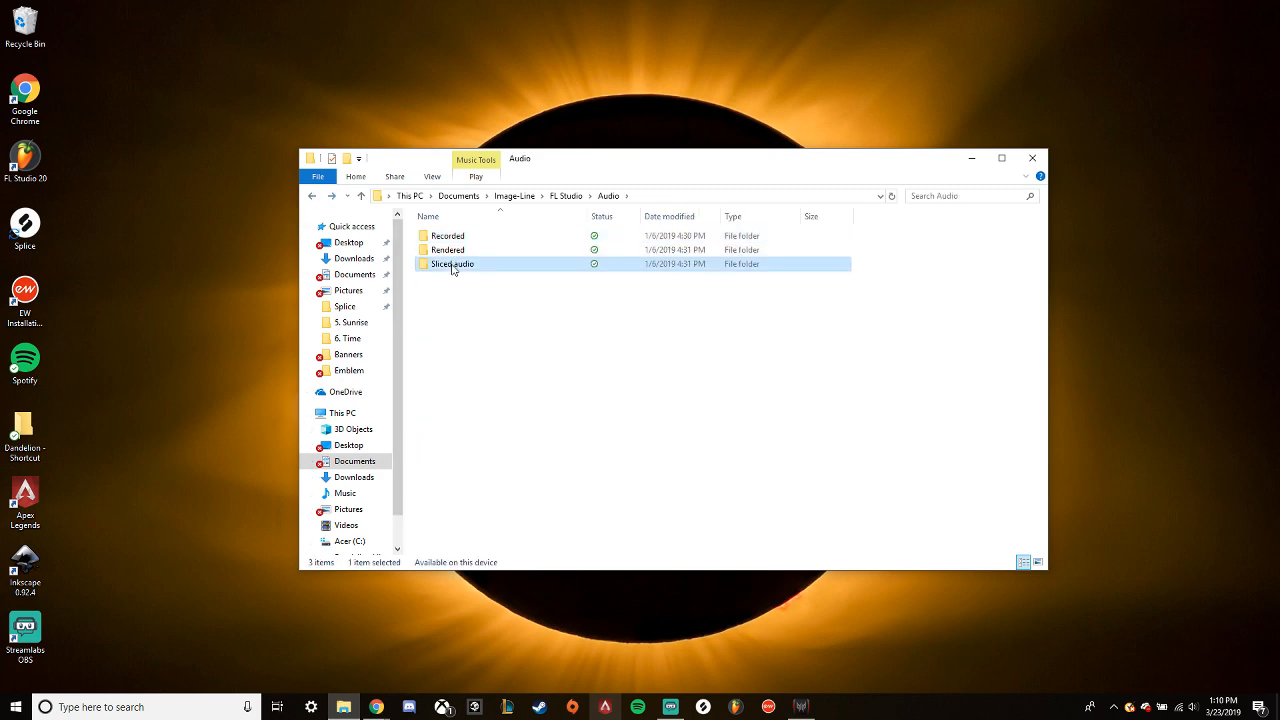
scroll(484, 333, "down", 10)
scroll(484, 333, "down", 2)
left_click(311, 198)
left_click(312, 197)
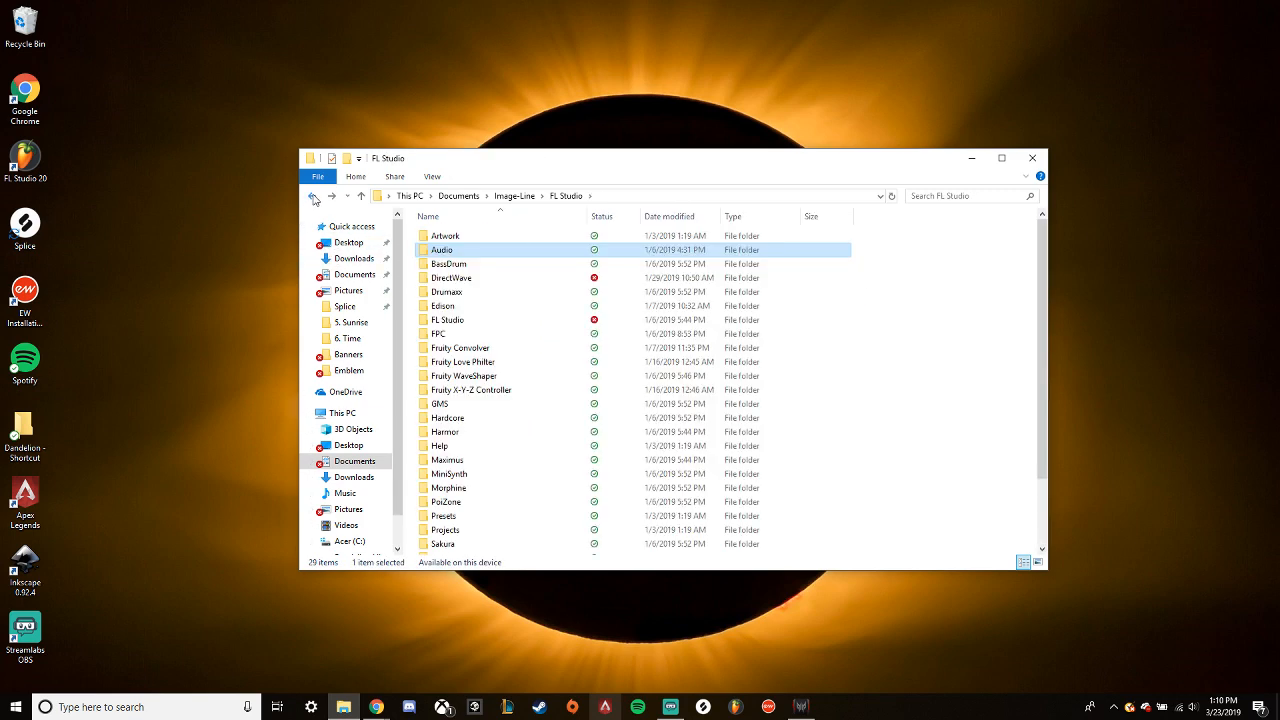
- Check the Edison folder and its first subfolder, returning to the FL Studio folder
double_click(442, 306)
double_click(442, 239)
left_click(312, 197)
left_click(312, 197)
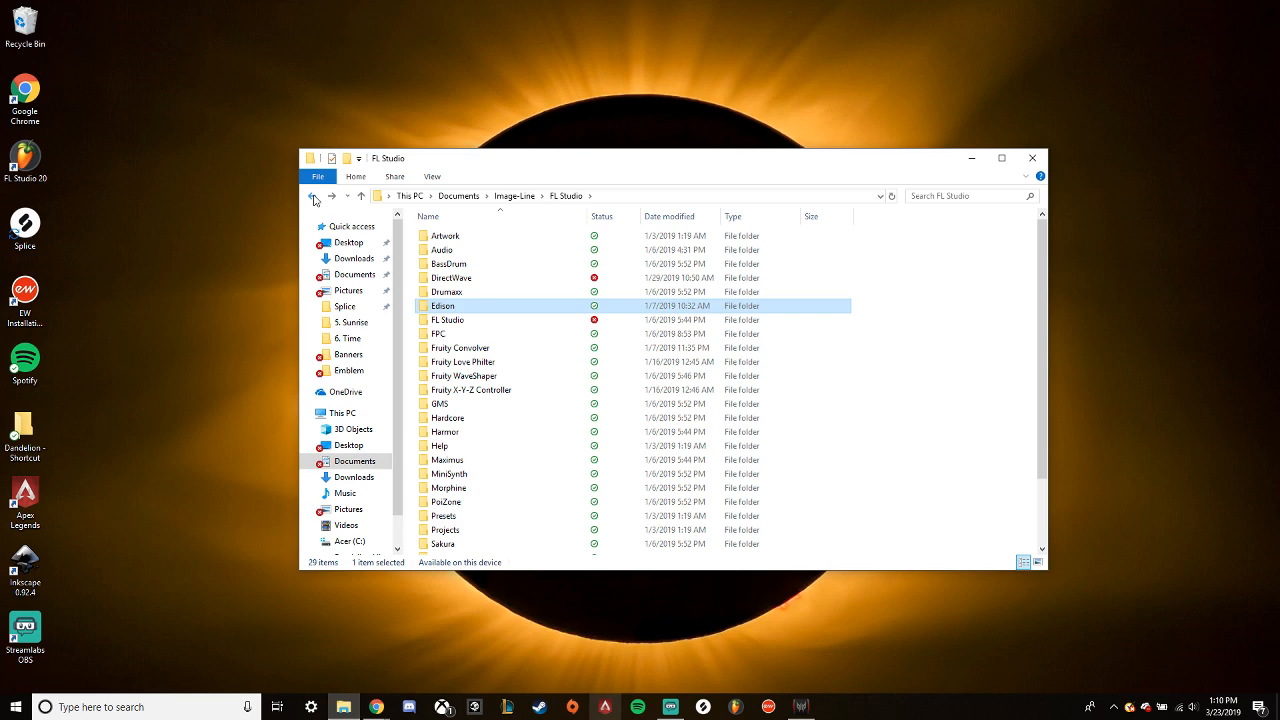
- Check the Backup folder inside Projects for project files, returning to the FL Studio folder
double_click(445, 530)
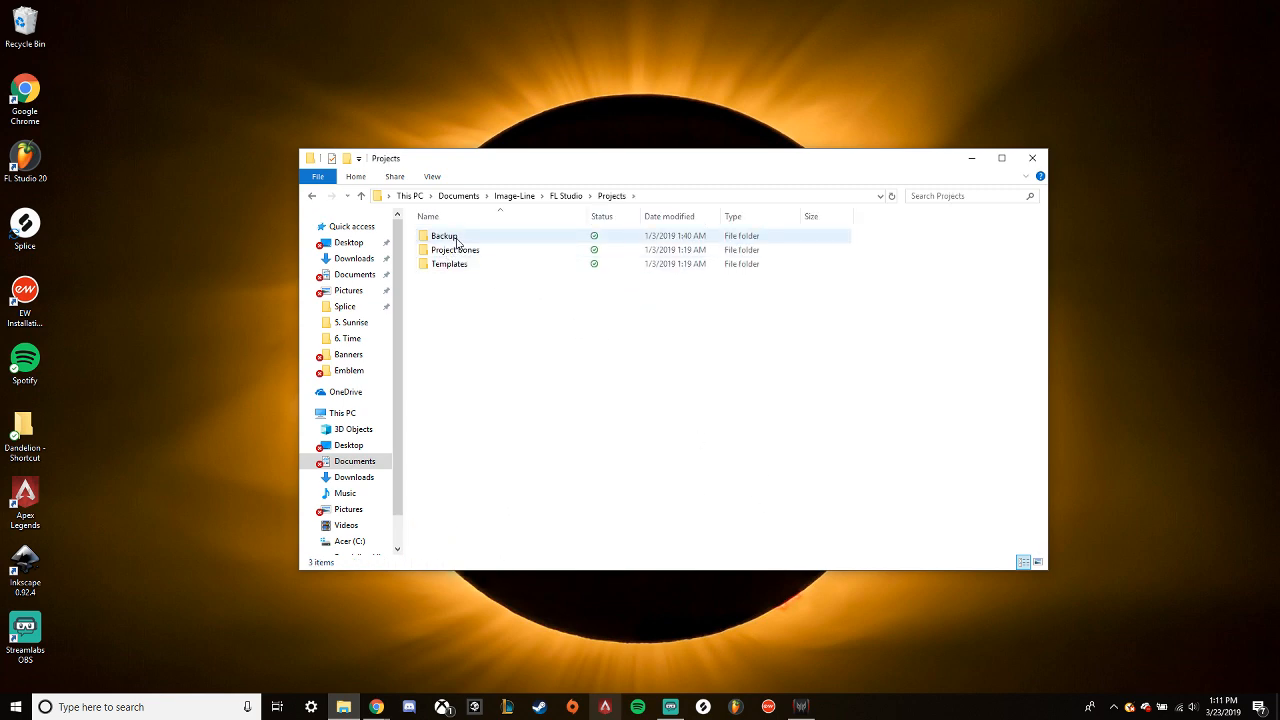
double_click(457, 241)
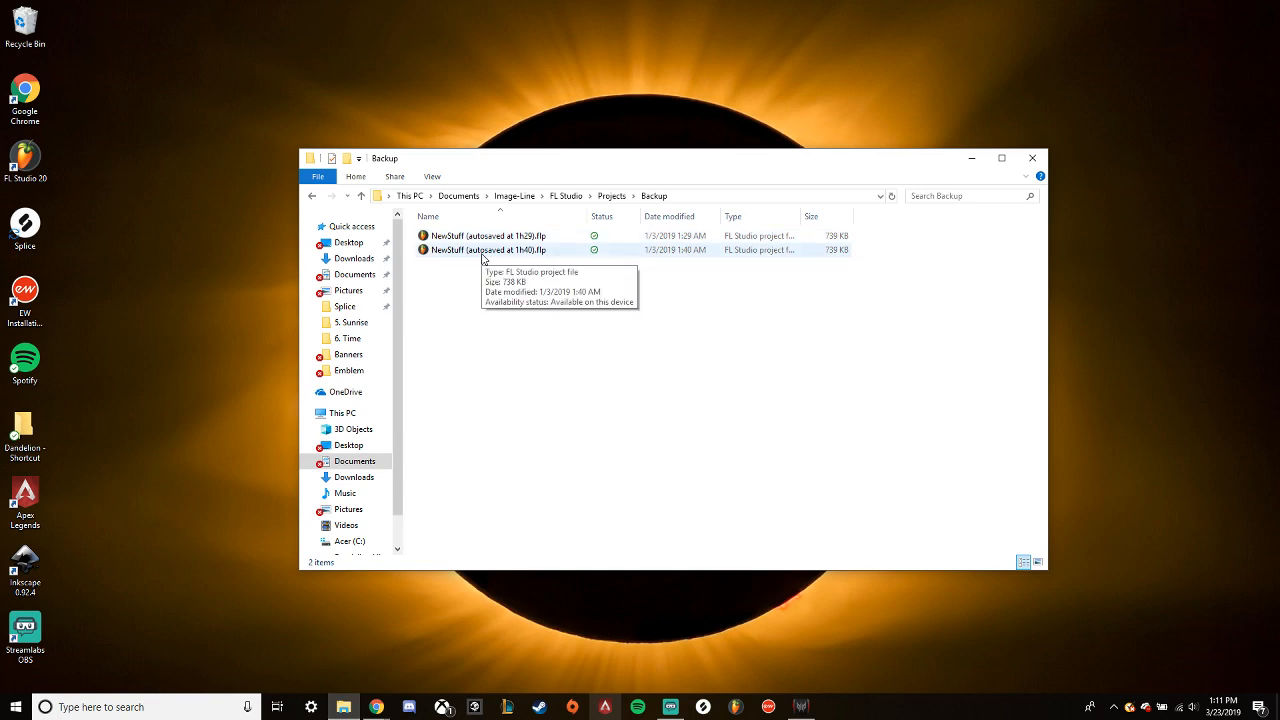
left_click(313, 197)
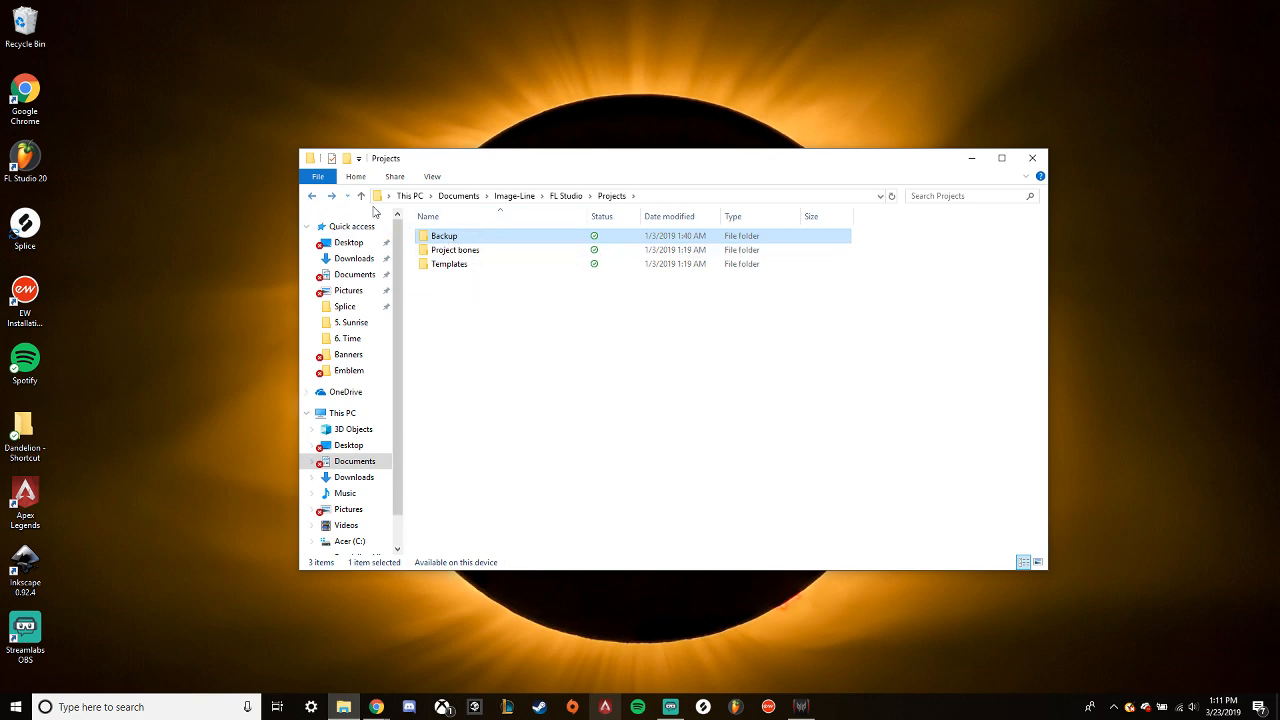
double_click(450, 238)
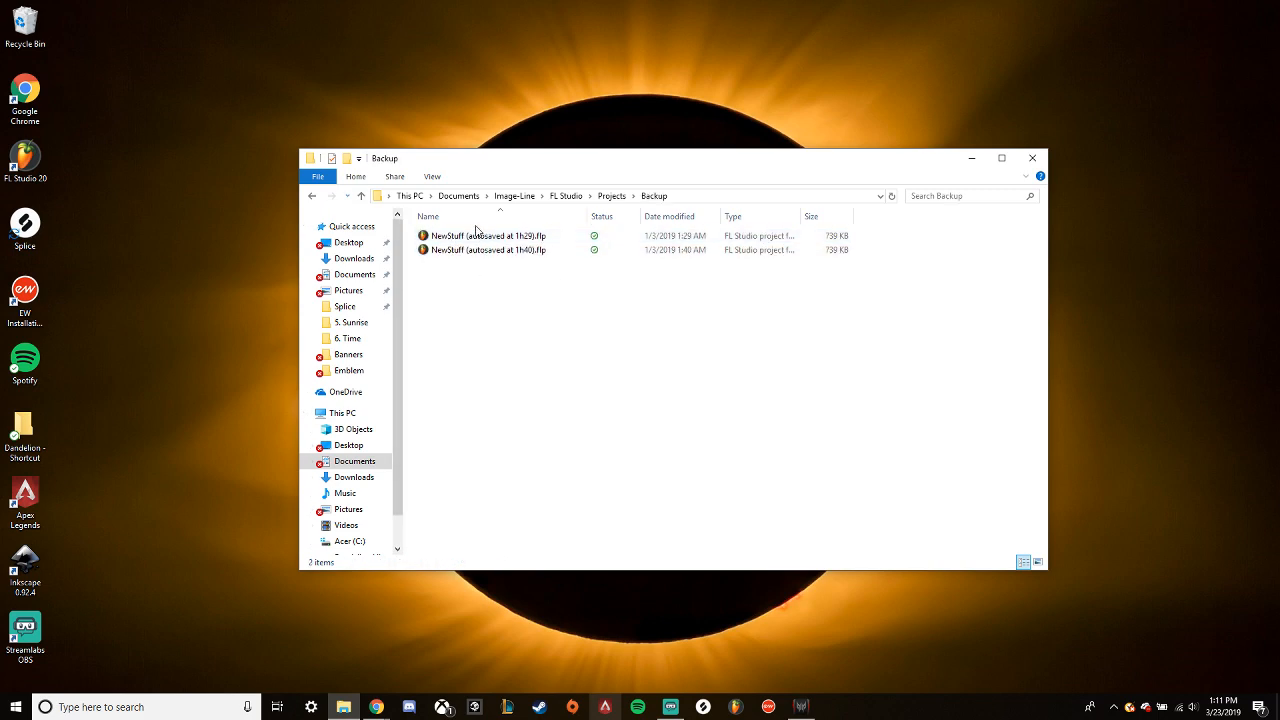
left_click(313, 196)
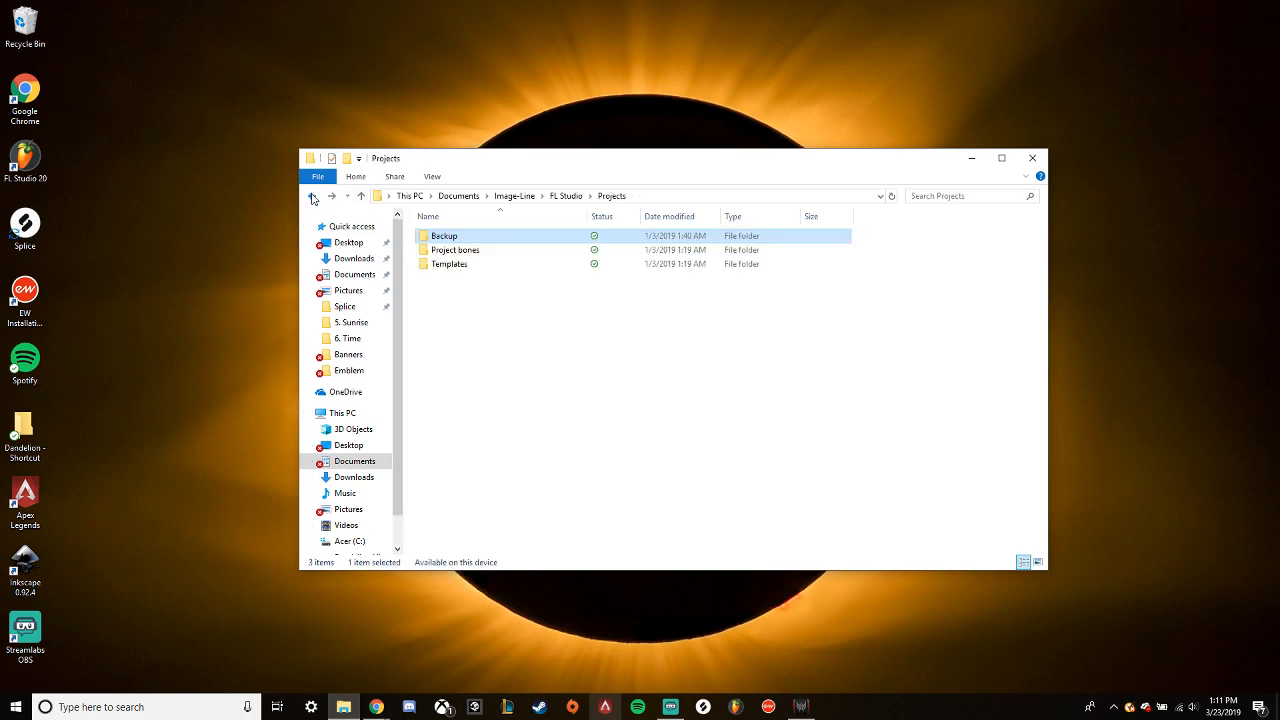
left_click(313, 196)
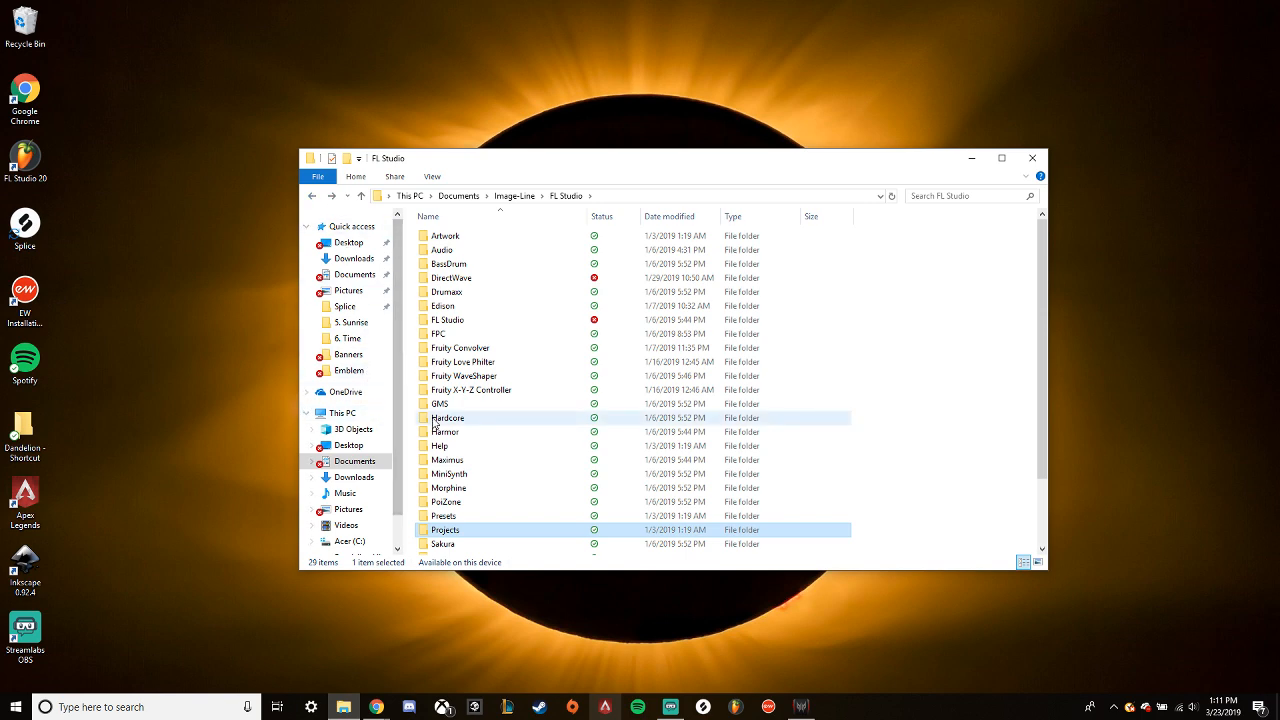
- Look over the remaining subfolders of FL Studio and return to the Documents folder
scroll(540, 505, "down", 1)
scroll(543, 503, "down", 1)
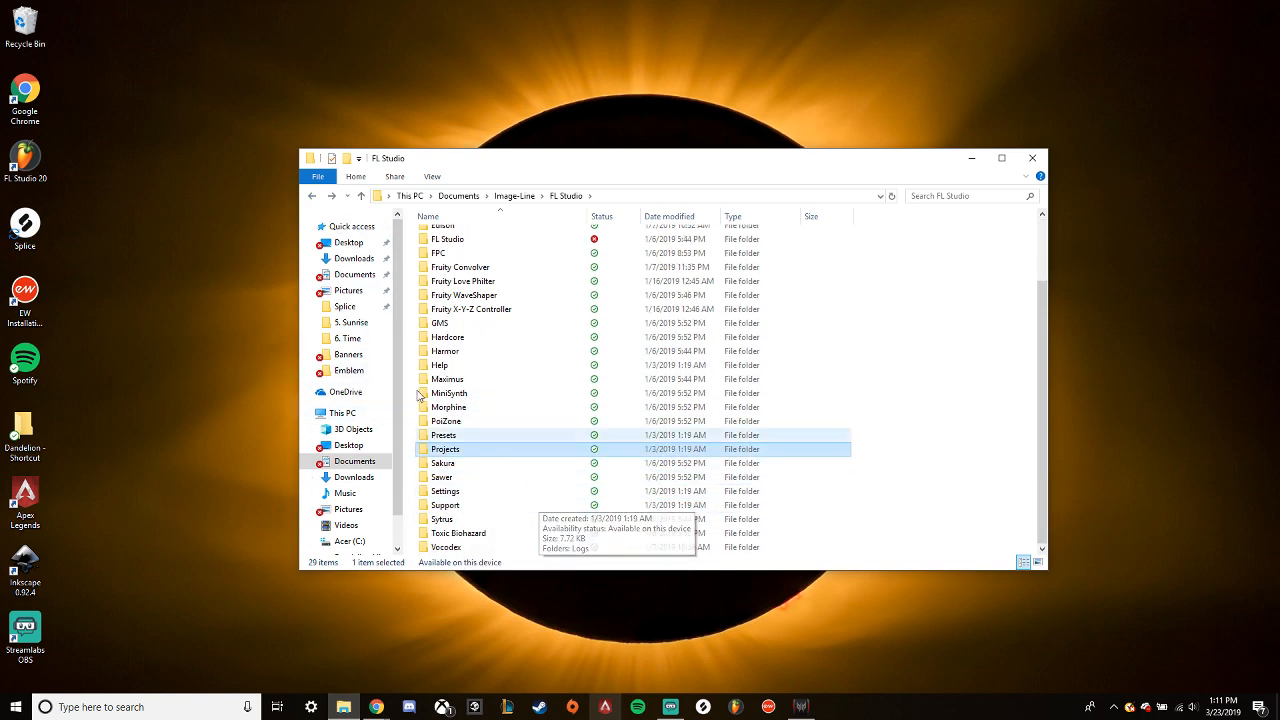
left_click(311, 199)
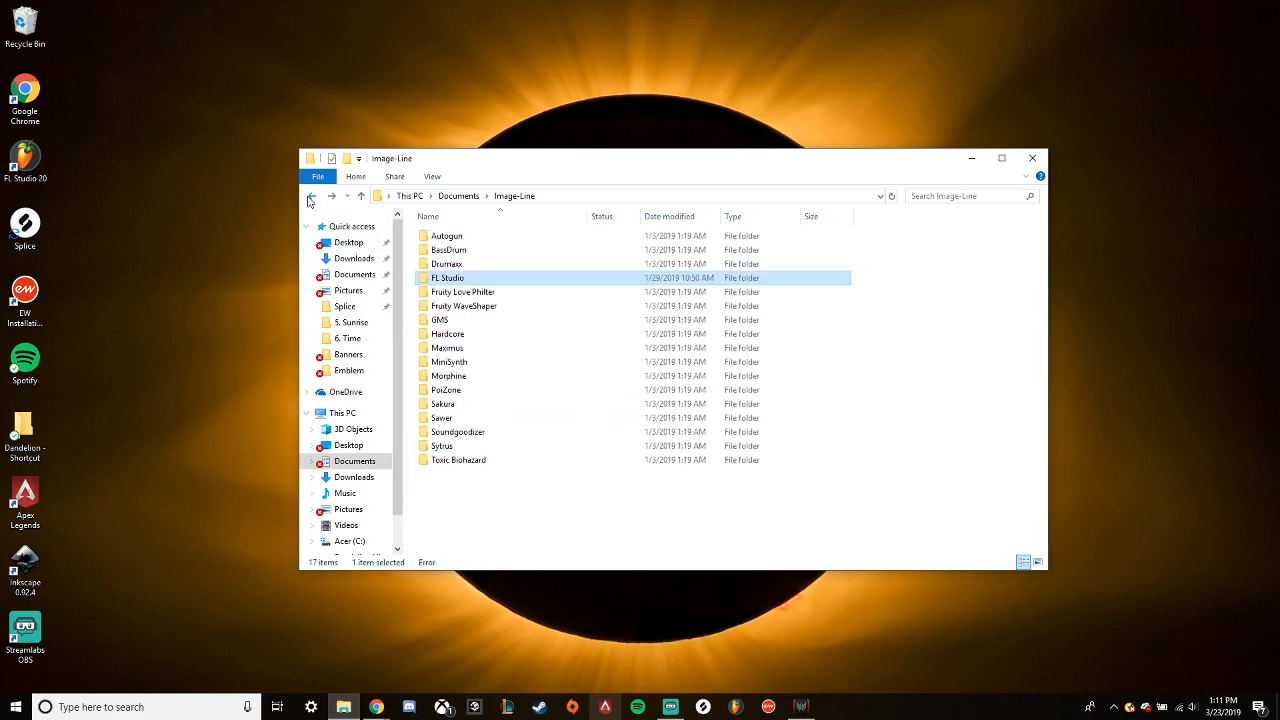
left_click(311, 199)
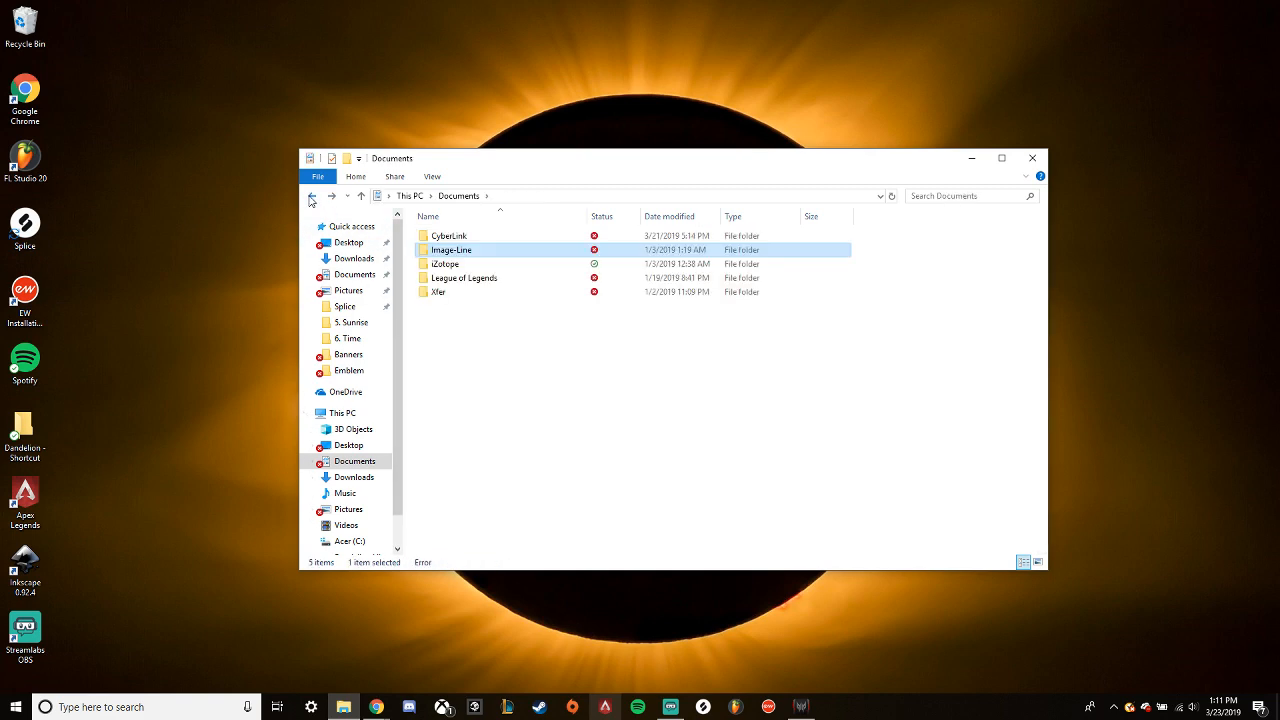
- Open the FL User Data folder on the Dandelion Libraries (D:) drive
left_click(340, 413)
double_click(528, 381)
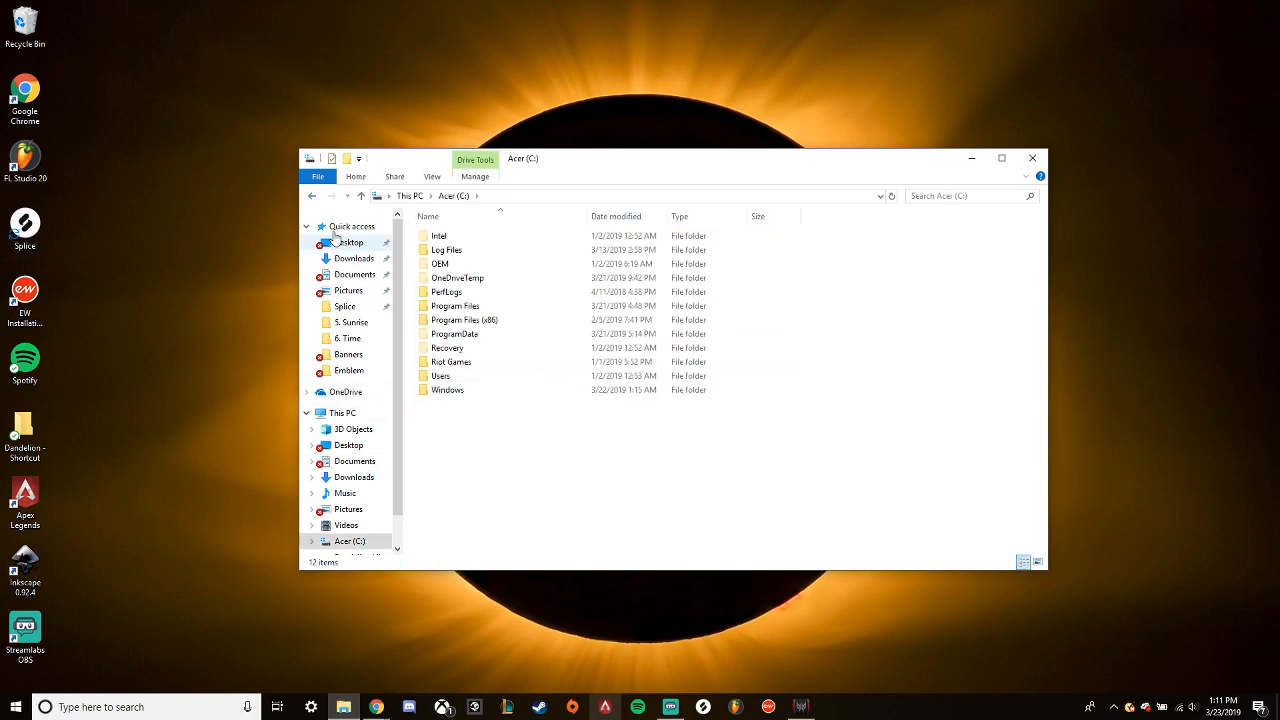
left_click(312, 196)
double_click(643, 397)
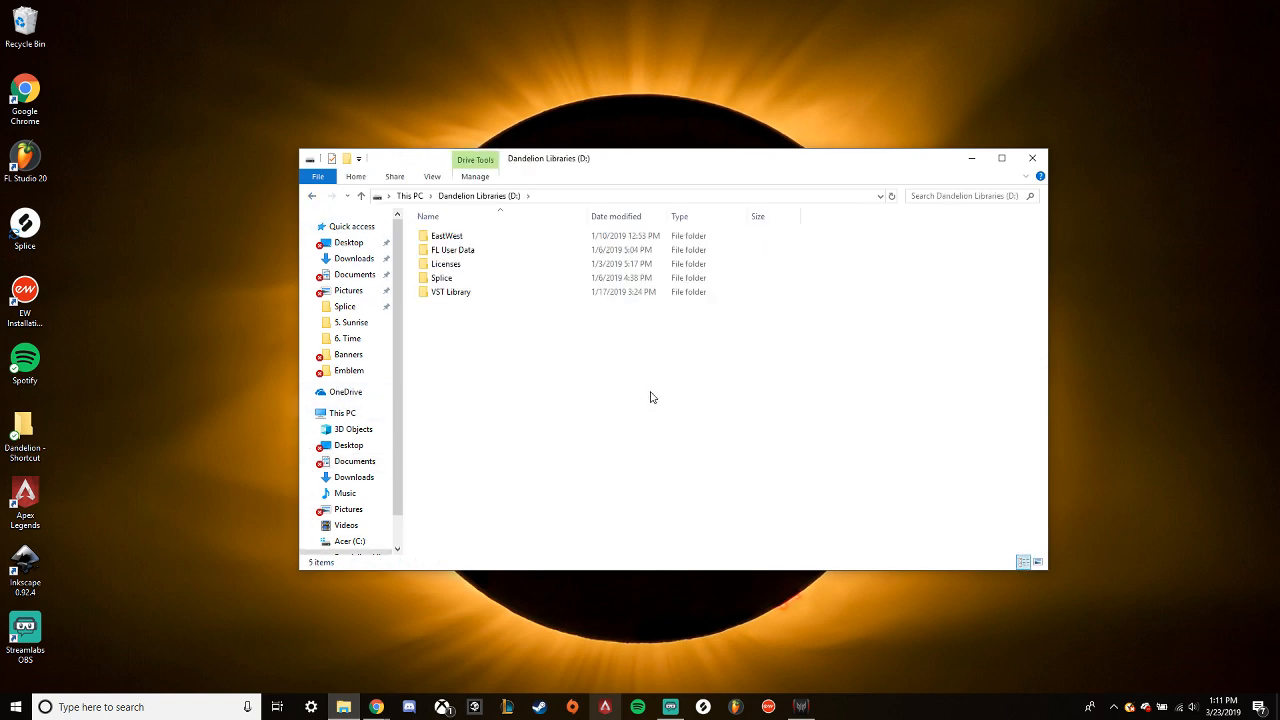
double_click(453, 251)
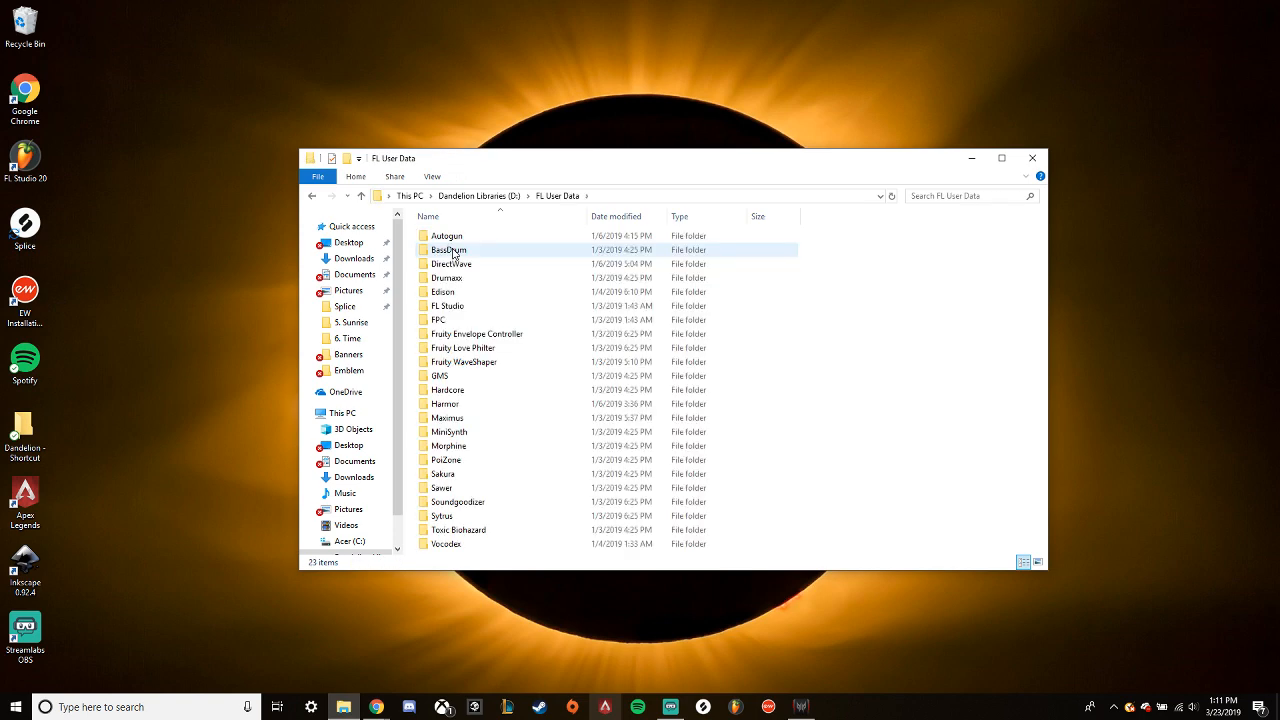
- Check the Data folder inside Edison, returning to FL User Data
double_click(452, 291)
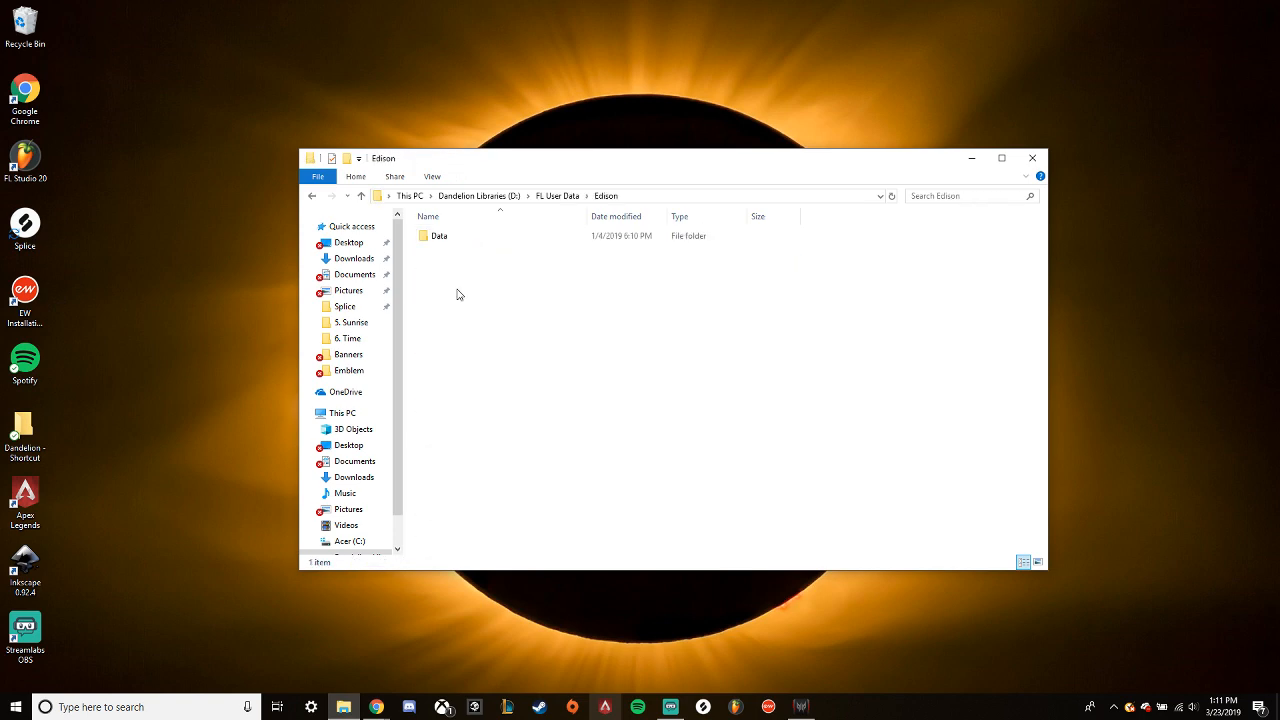
double_click(440, 240)
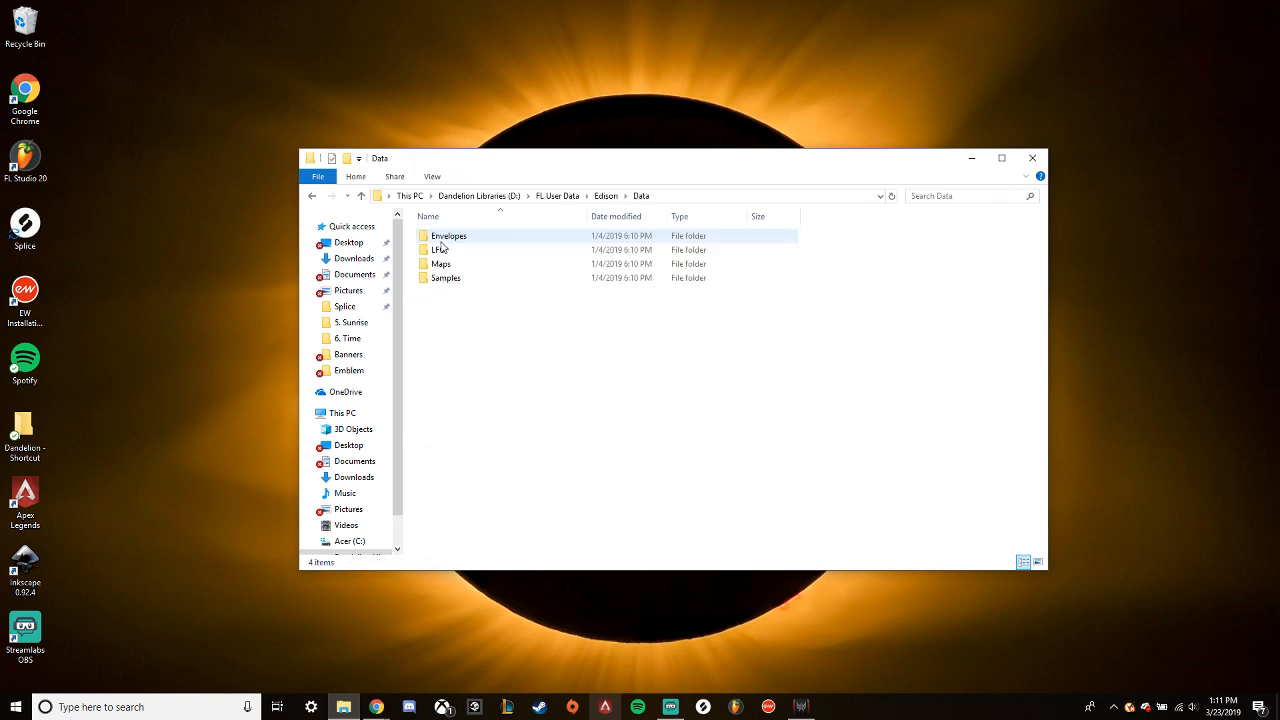
left_click(316, 198)
left_click(316, 198)
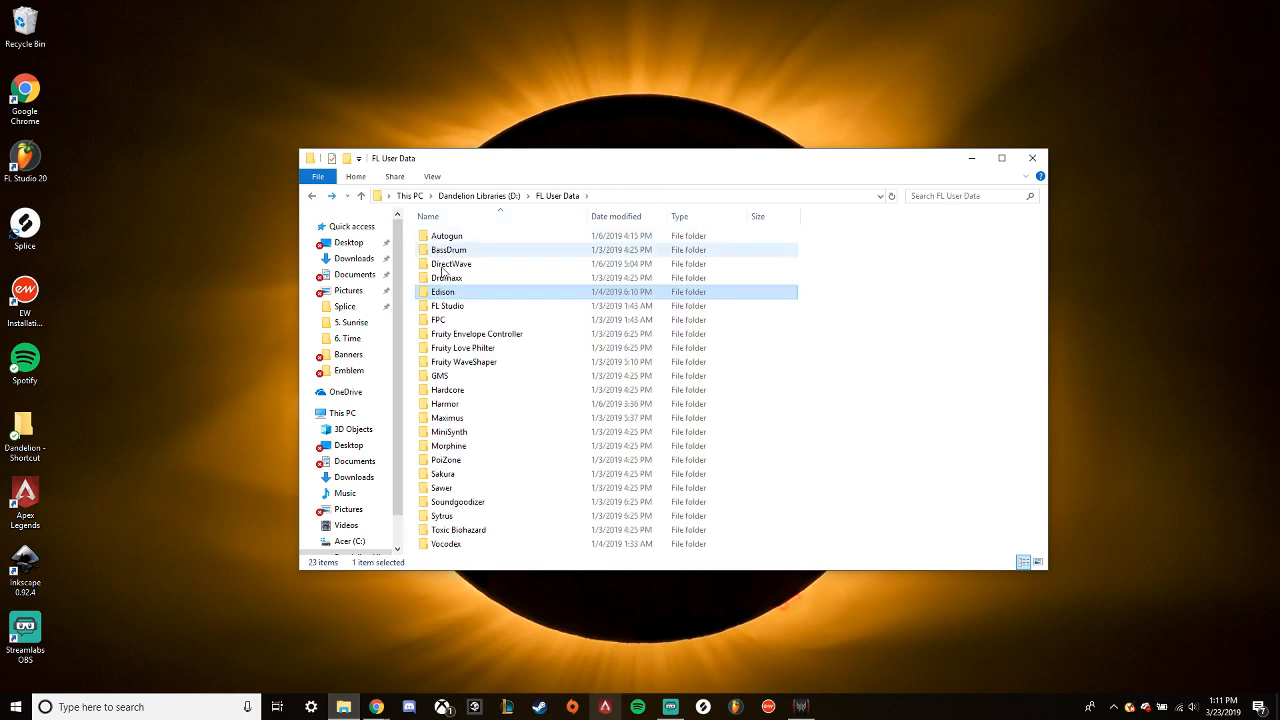
- Check the FL Studio\Audio folder and its subfolders inside FL User Data, returning to This PC
double_click(446, 305)
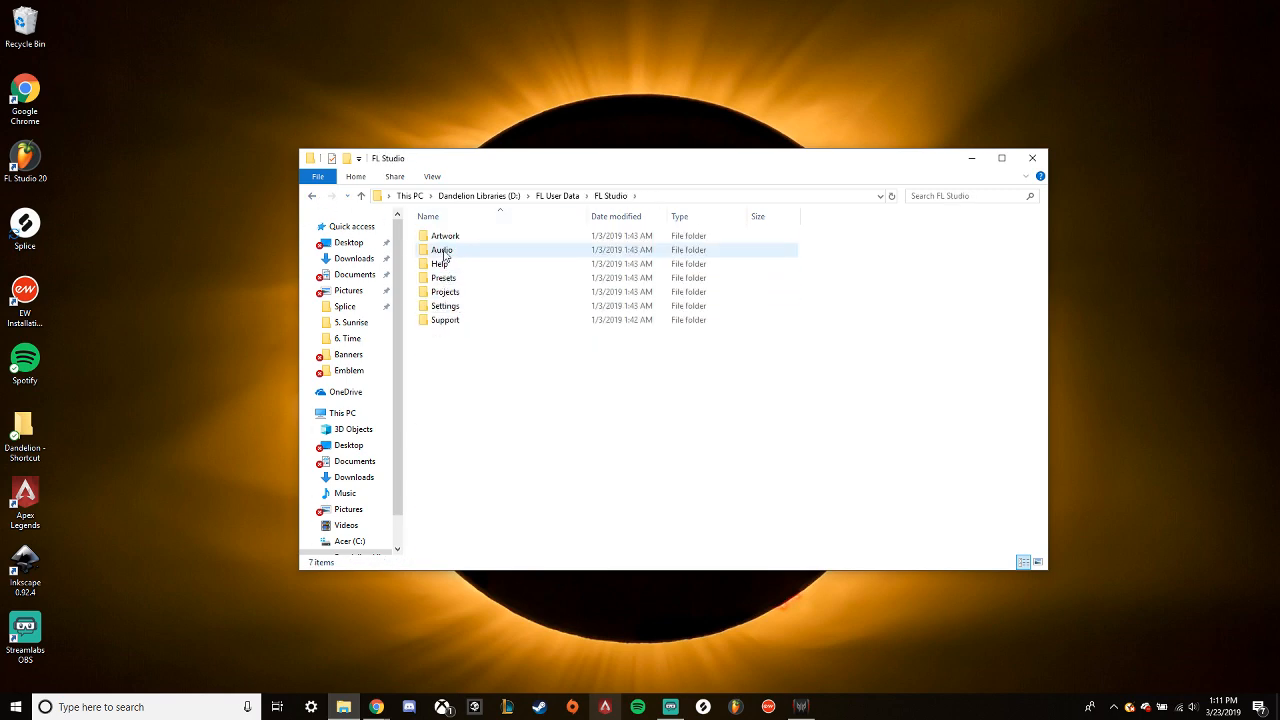
double_click(443, 252)
left_click(312, 196)
double_click(478, 248)
left_click(311, 196)
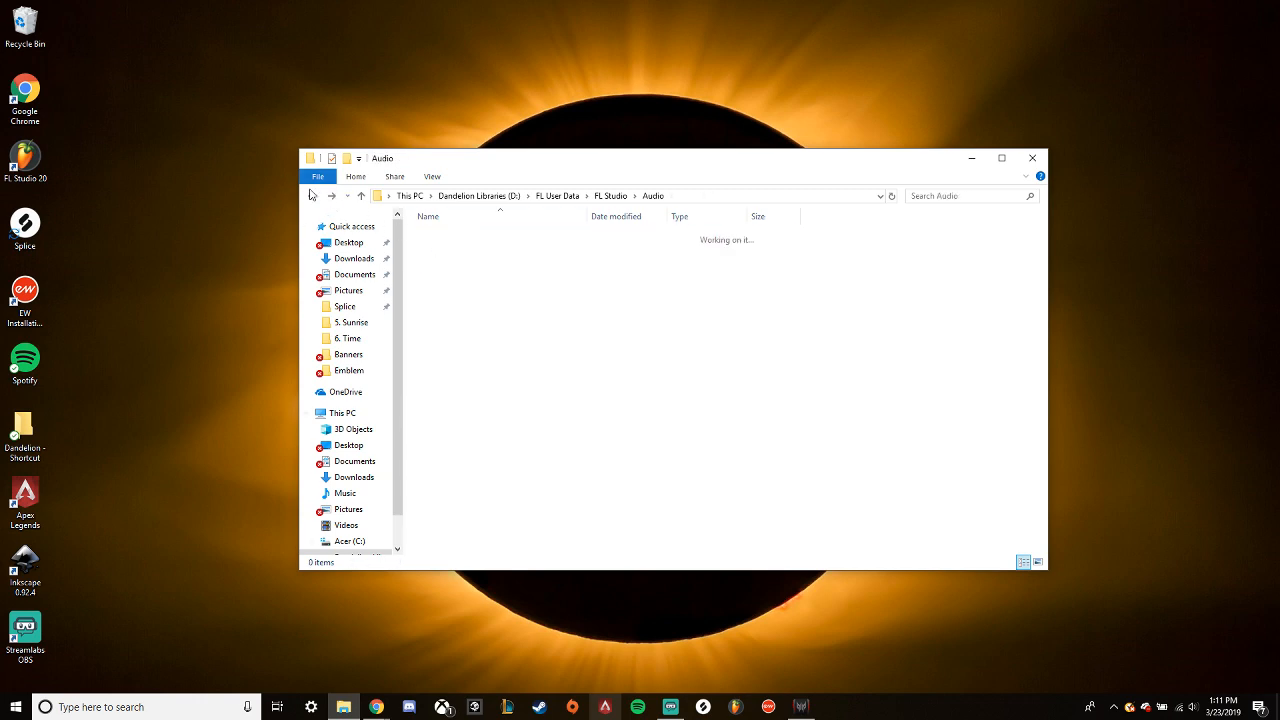
left_click(311, 196)
left_click(311, 196)
left_click(311, 196)
left_click(311, 196)
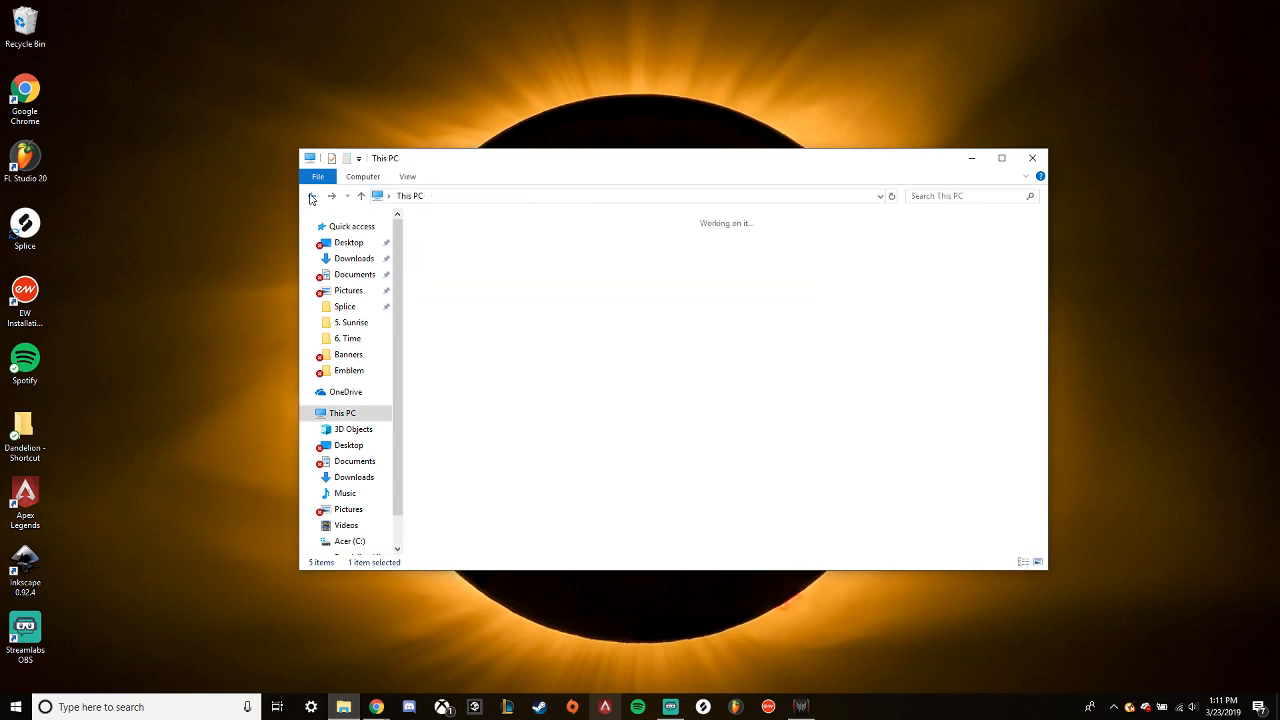
- Check FL Studio ASIO under C:\Program Files (x86)\Image-Line, returning to open the FL Studio 20 folder
double_click(489, 378)
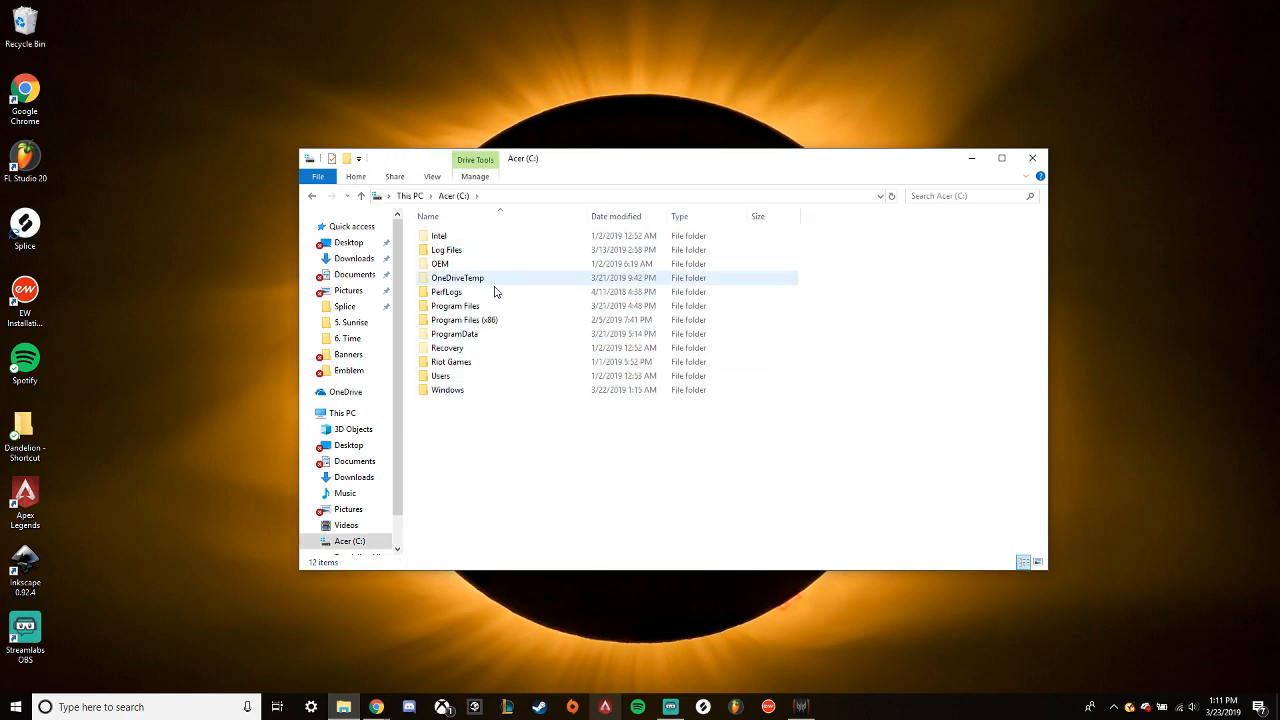
double_click(483, 322)
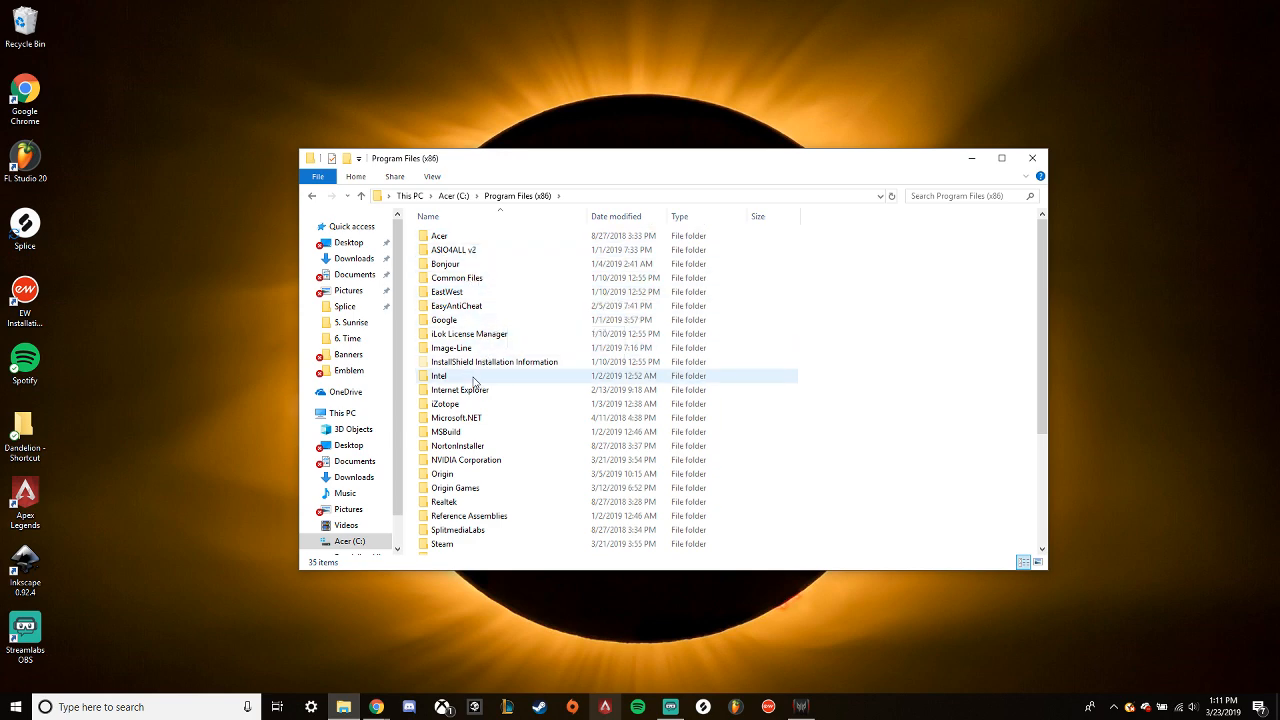
double_click(452, 347)
double_click(458, 250)
left_click(313, 195)
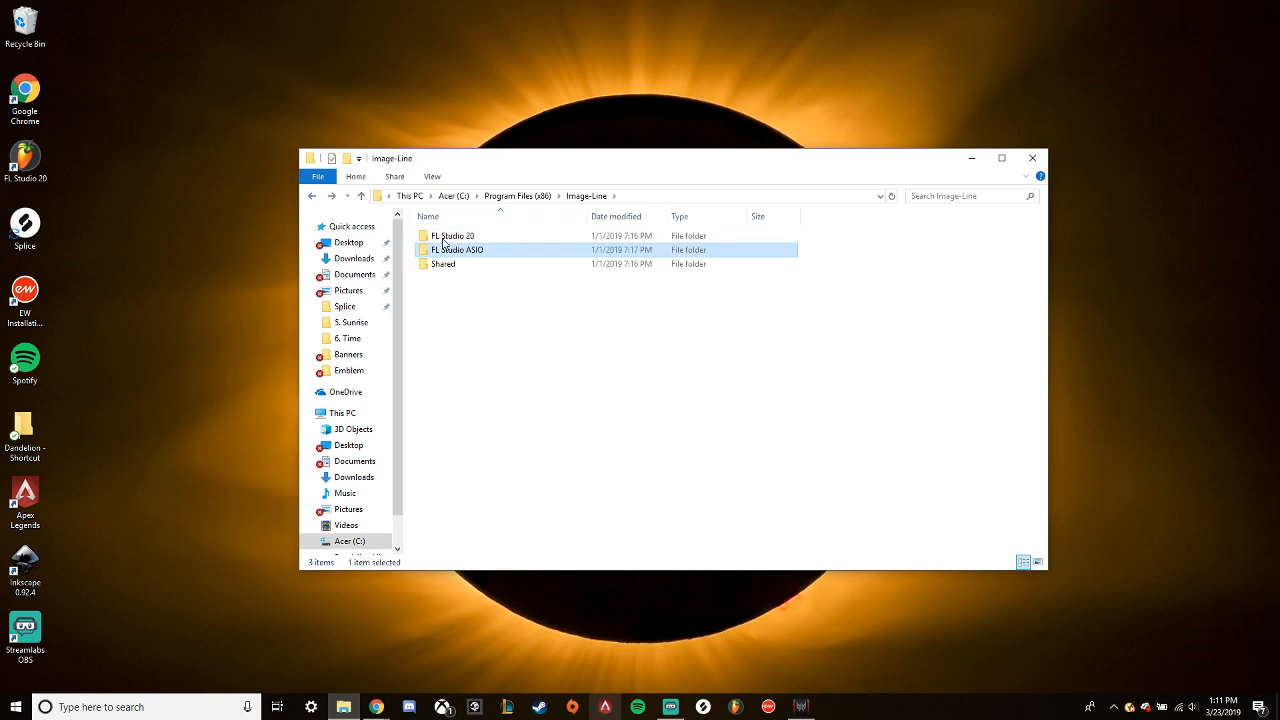
double_click(446, 237)
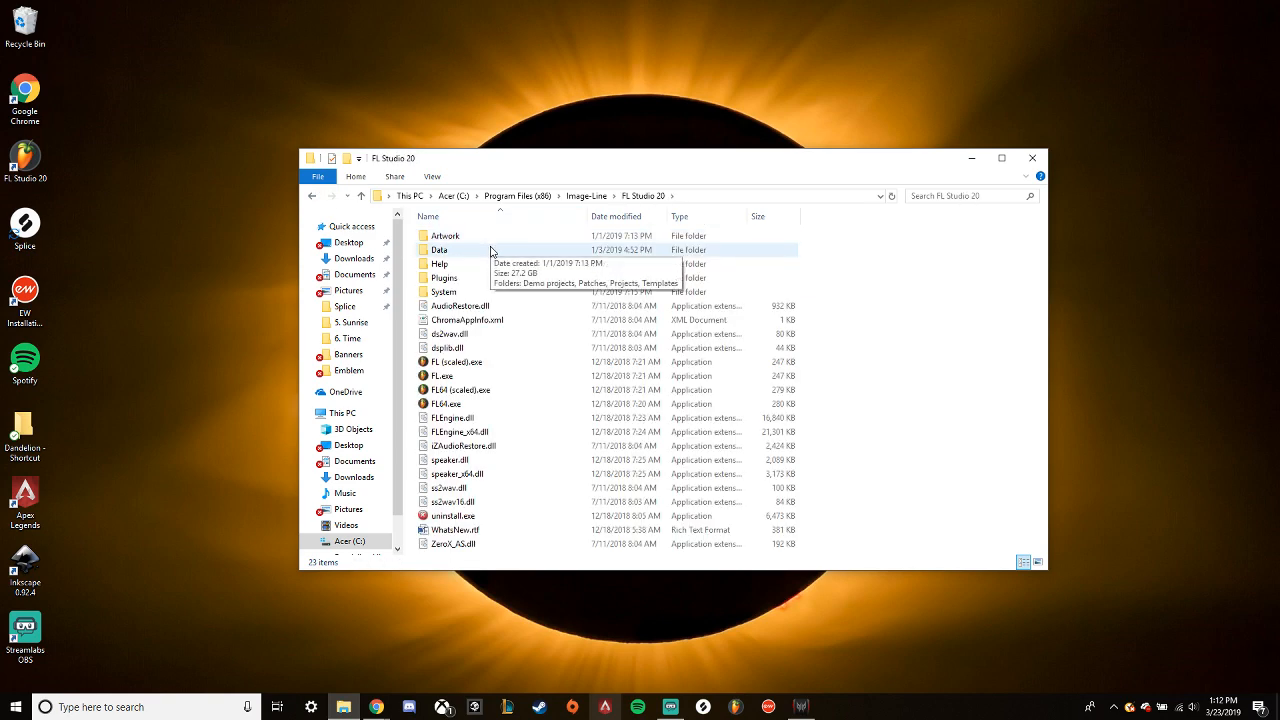
- Check the Data\Projects and System folders inside FL Studio 20, returning to FL Studio 20
double_click(465, 251)
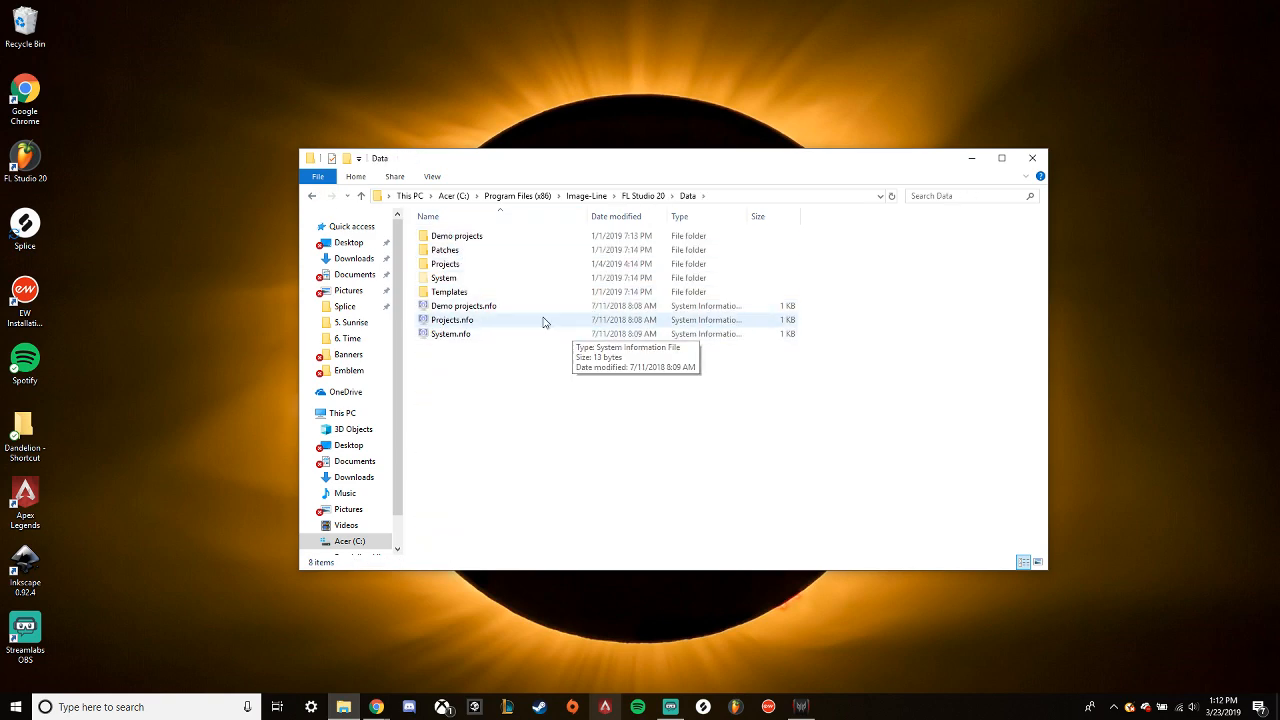
double_click(465, 265)
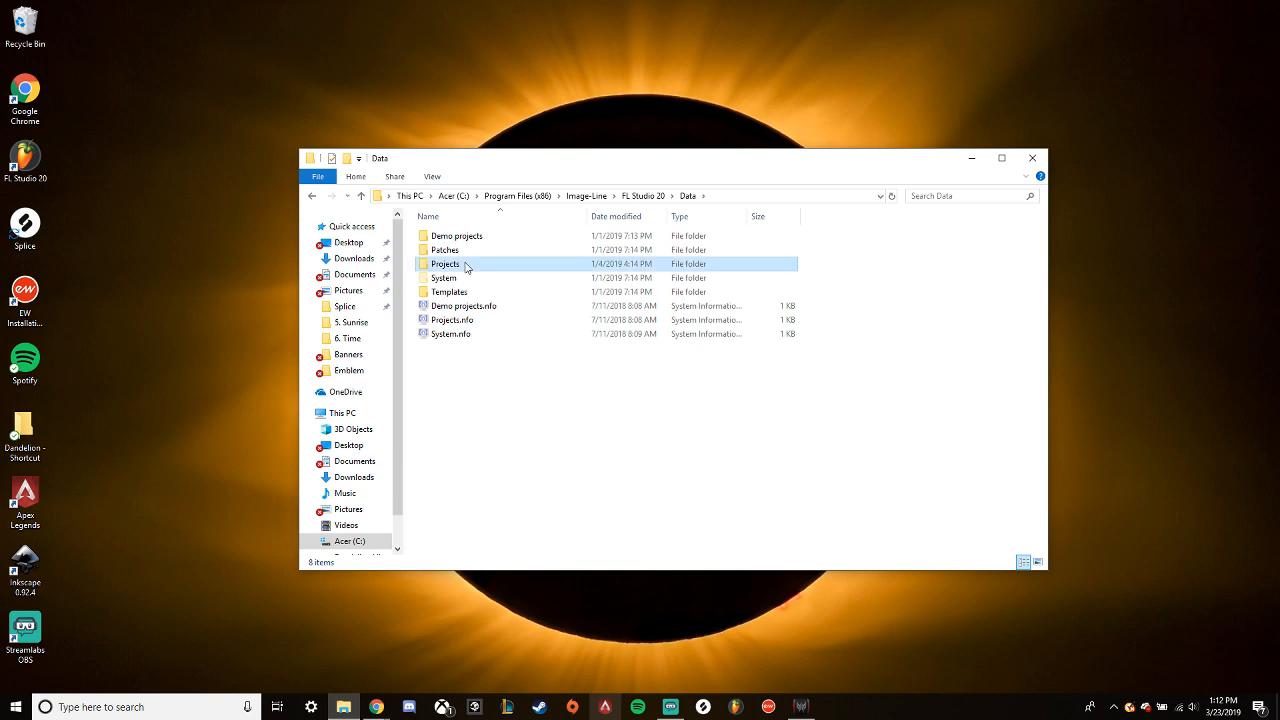
left_click(312, 196)
left_click(312, 196)
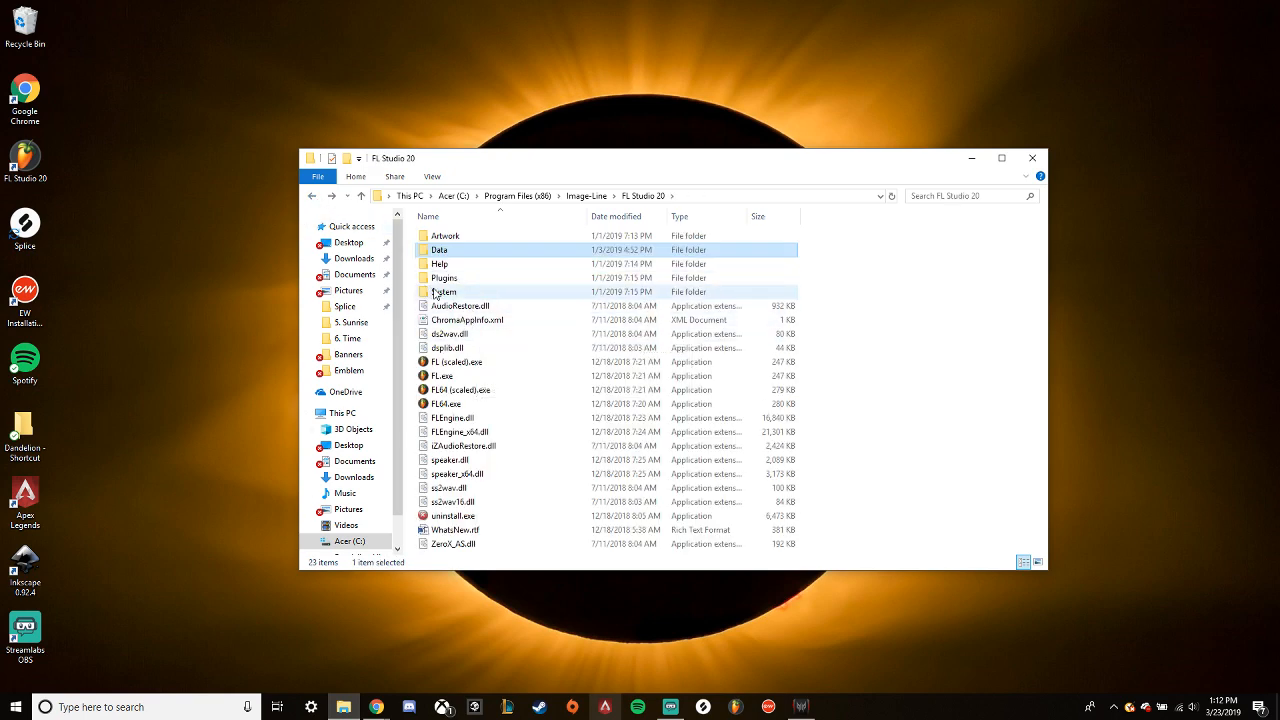
double_click(437, 291)
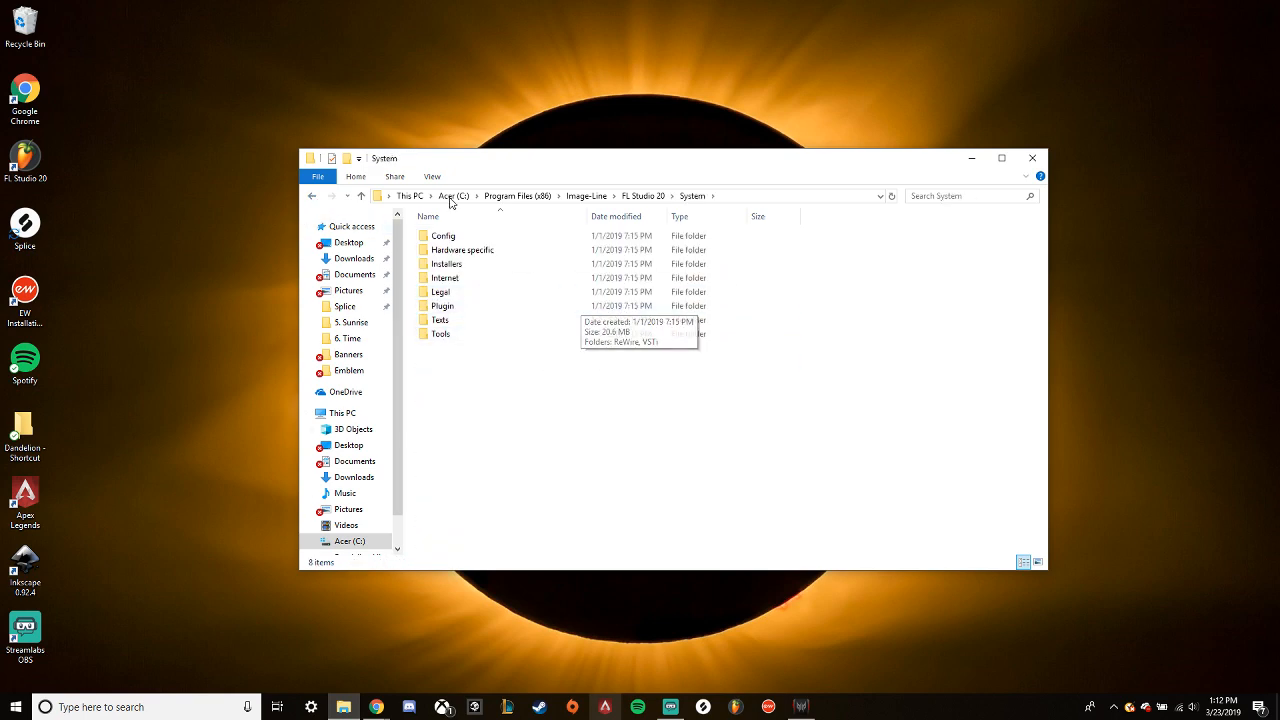
left_click(313, 197)
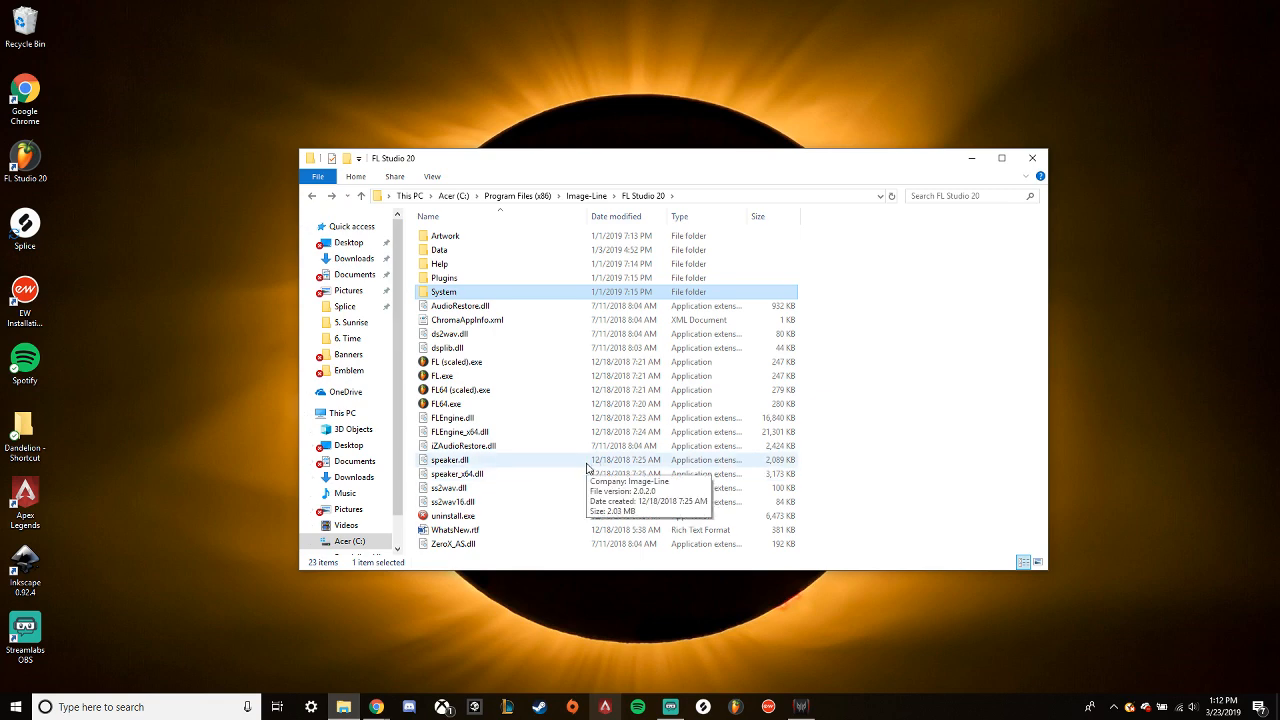
- Examine the Dandelion folder inside Data\Projects, returning to the Data folder
double_click(443, 250)
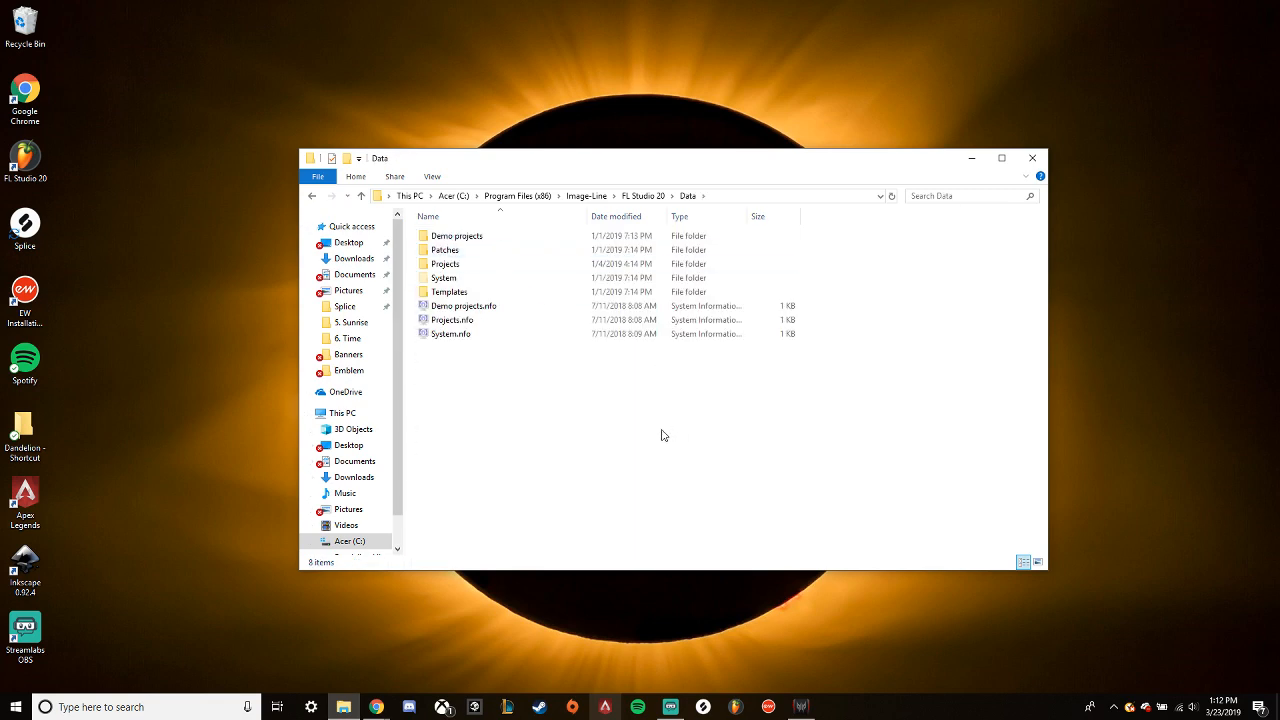
double_click(445, 264)
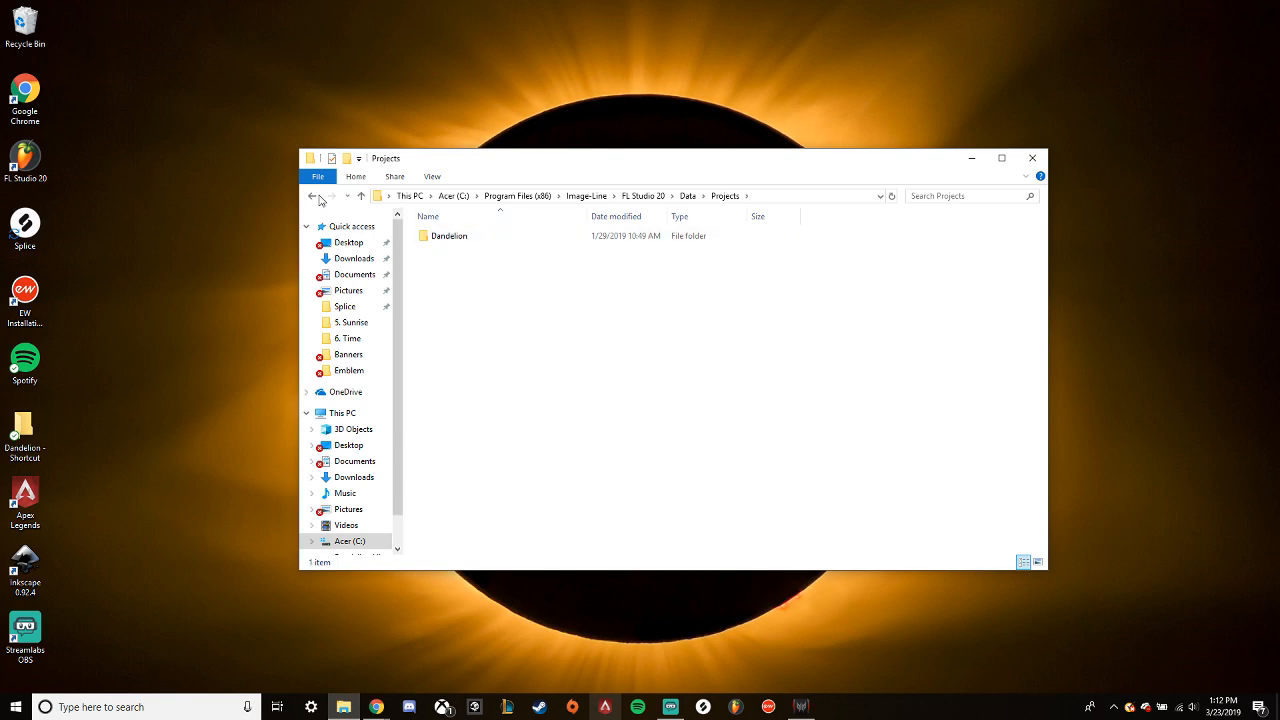
double_click(448, 236)
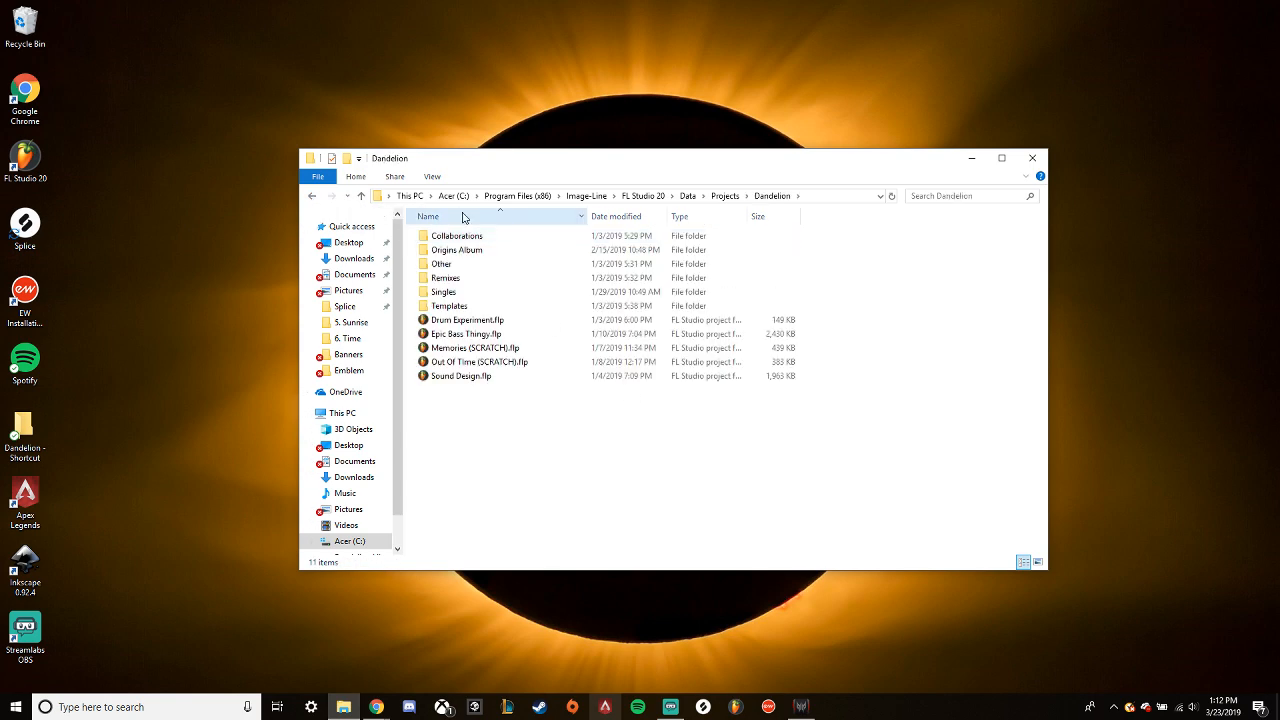
left_click(312, 197)
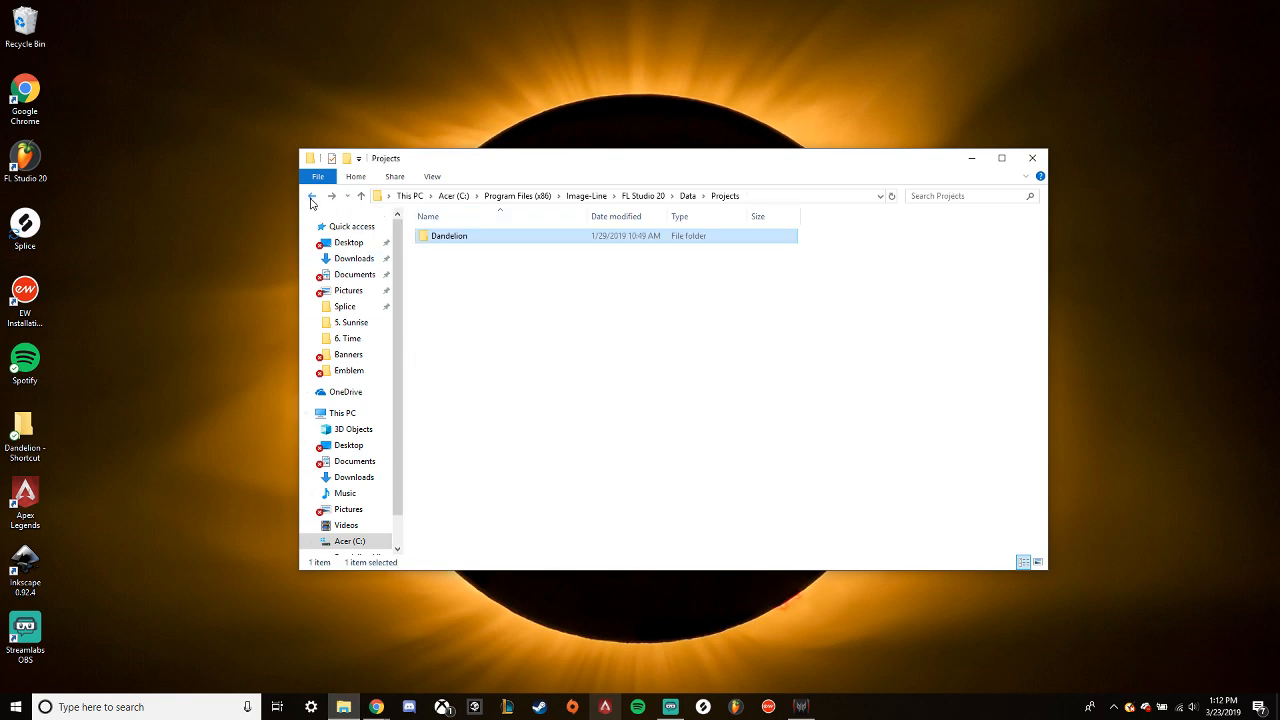
left_click(312, 197)
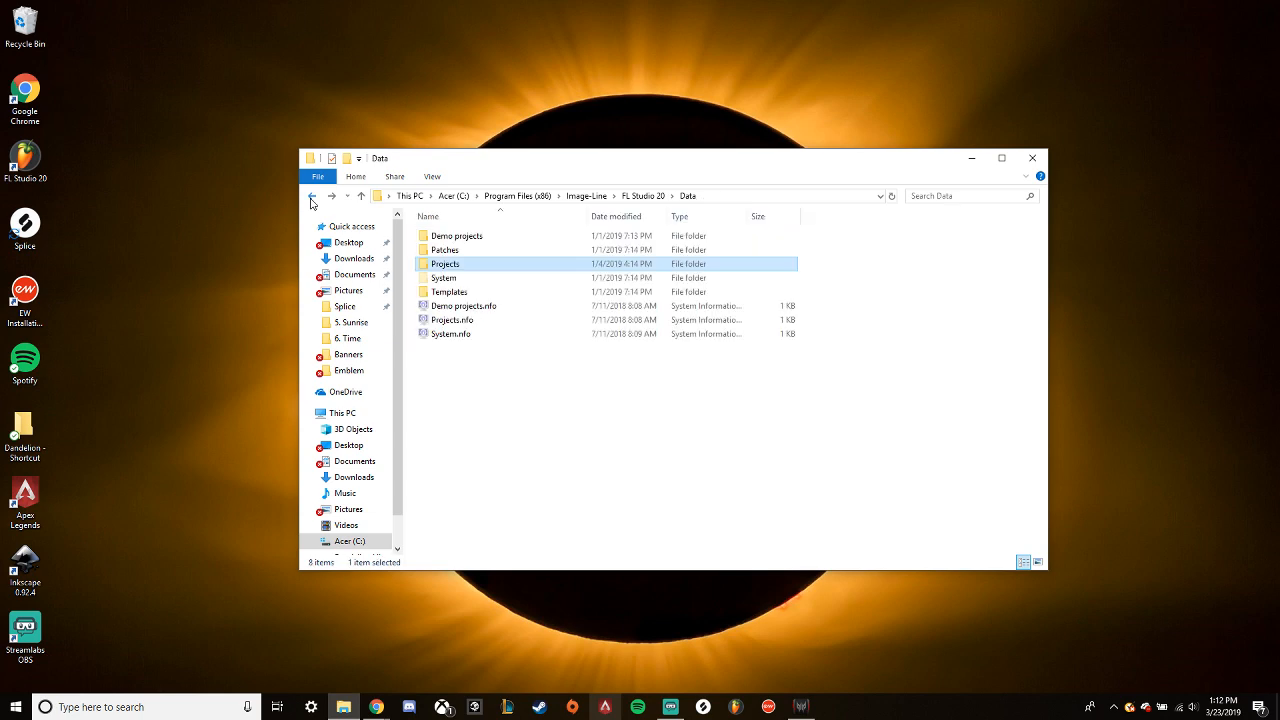
- Check the Patches folder inside Data, returning to the FL Studio 20 folder
double_click(445, 250)
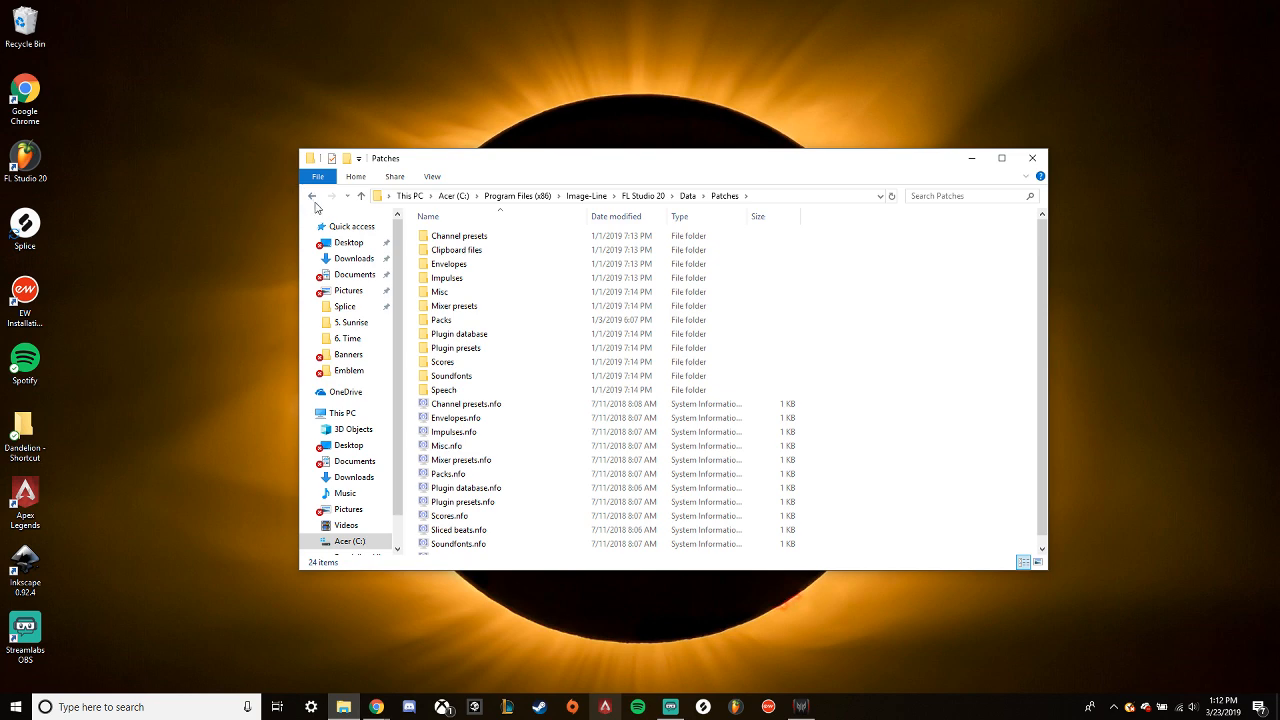
left_click(312, 197)
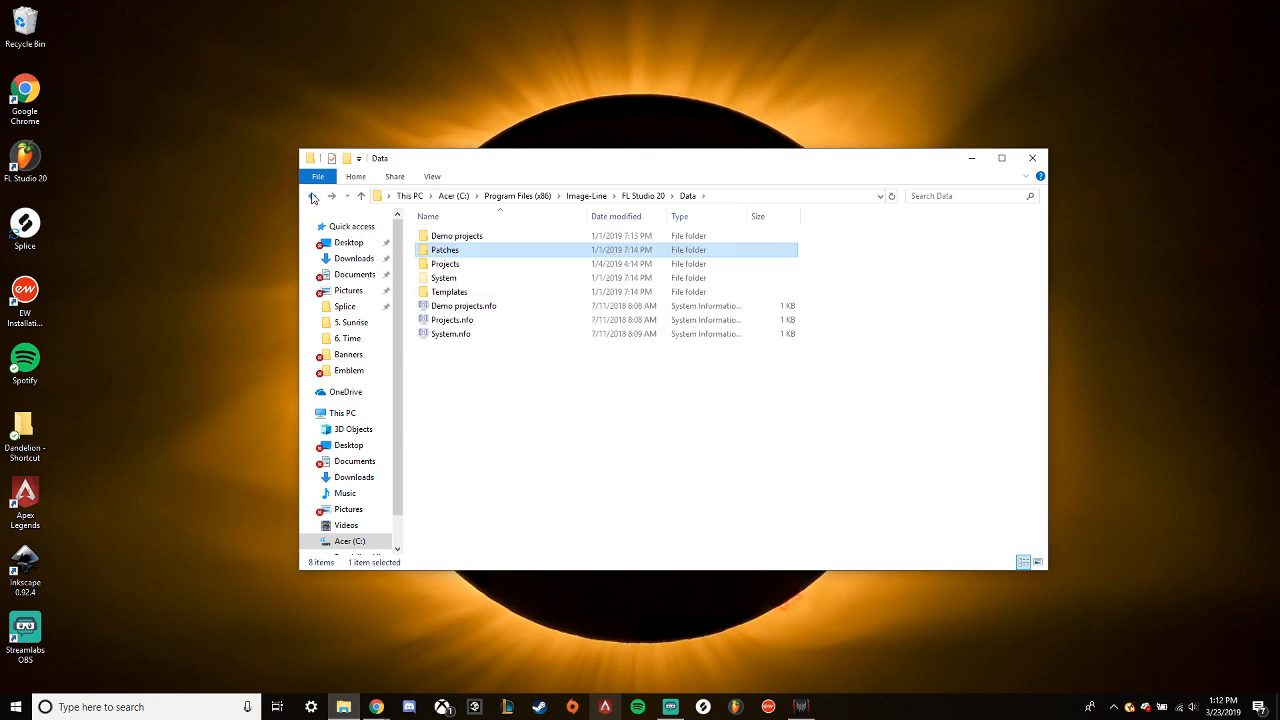
left_click(312, 197)
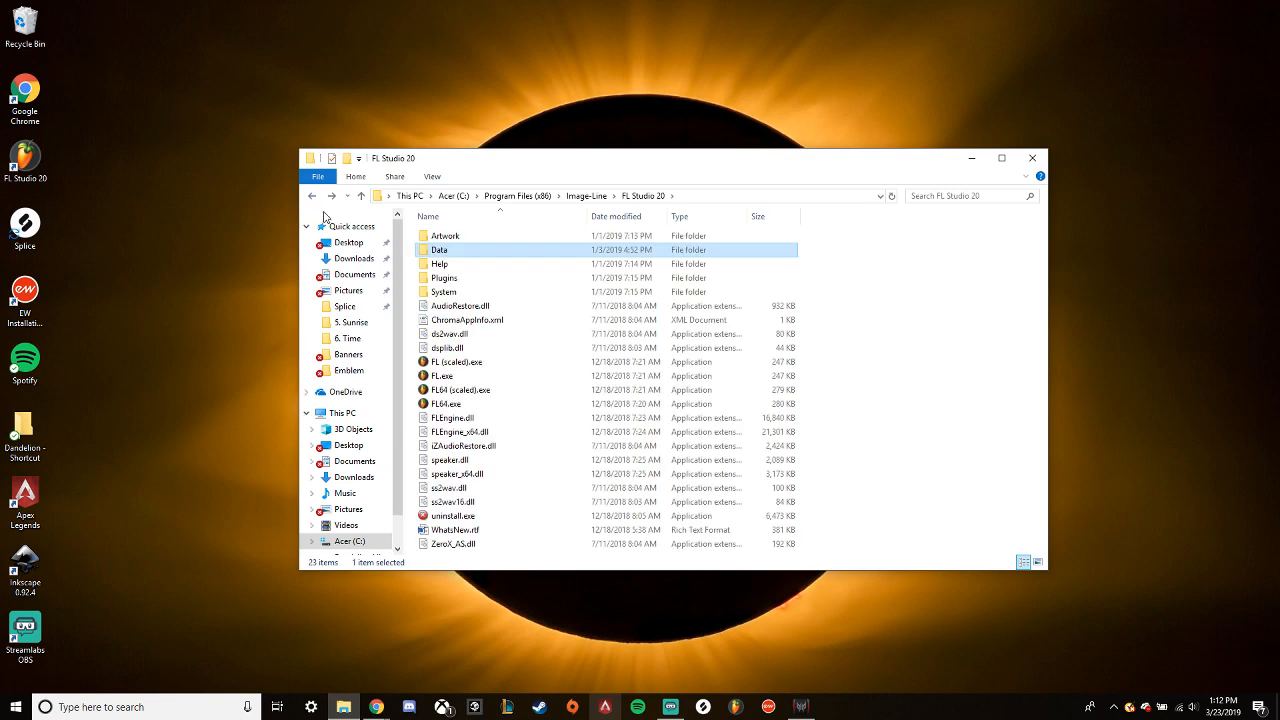